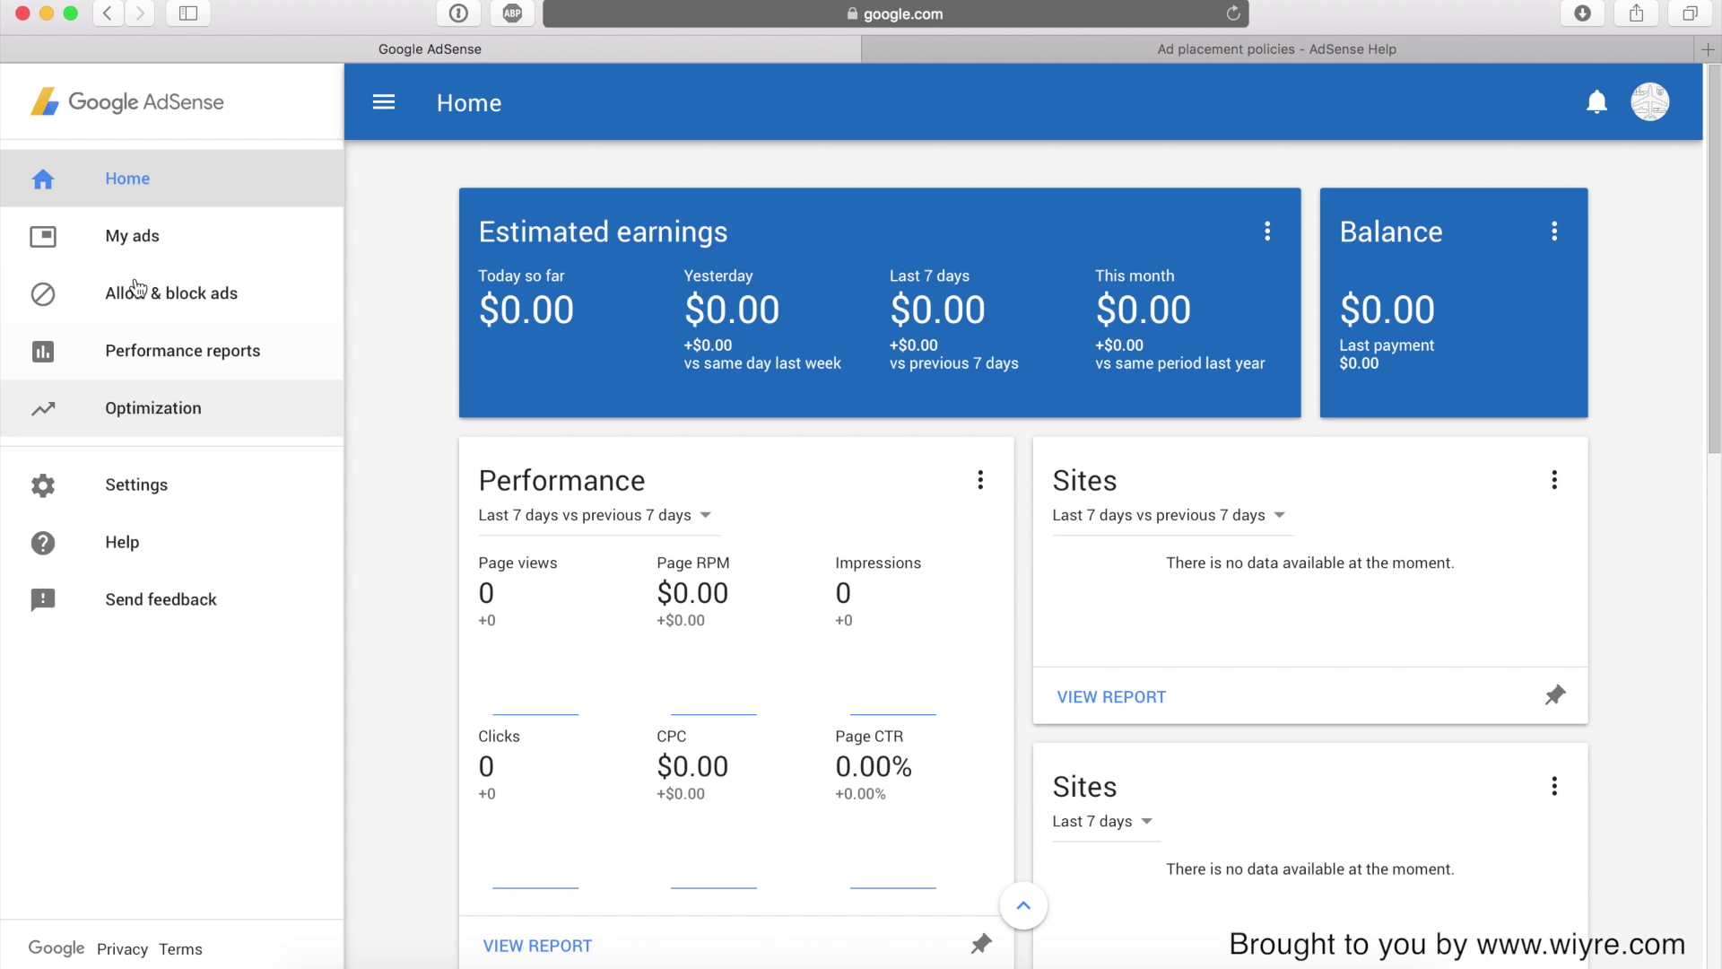
Open the URL channels page of My ads and view the form for adding a new channel
click(137, 241)
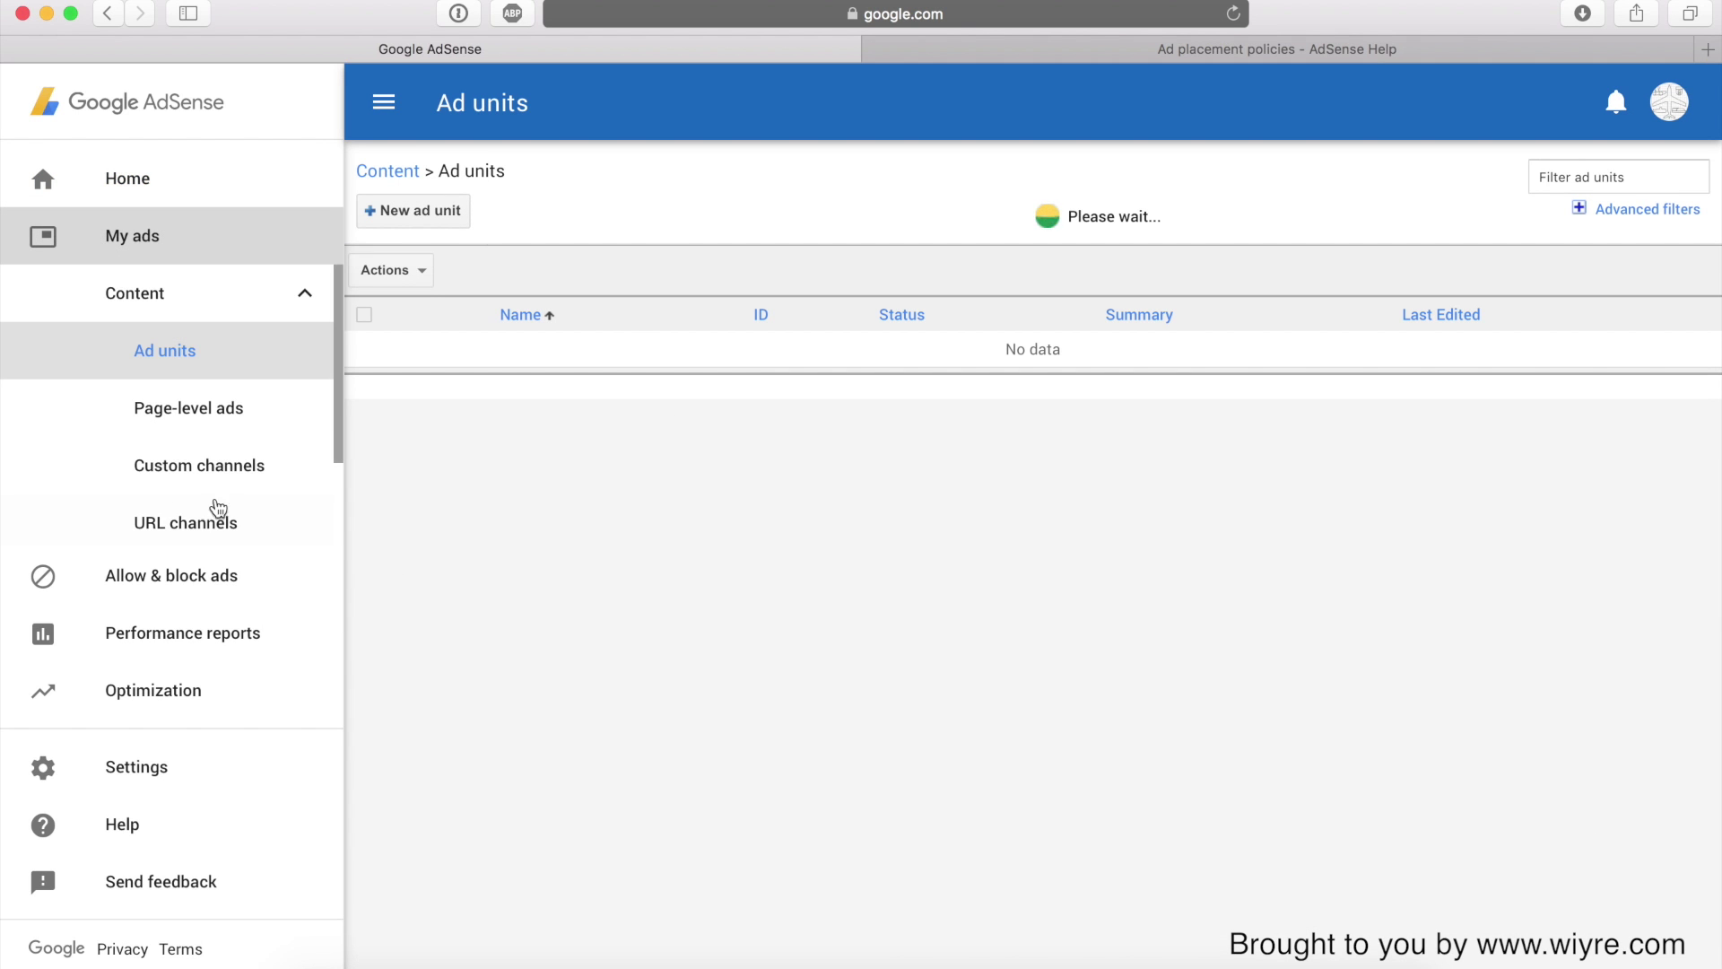
click(169, 523)
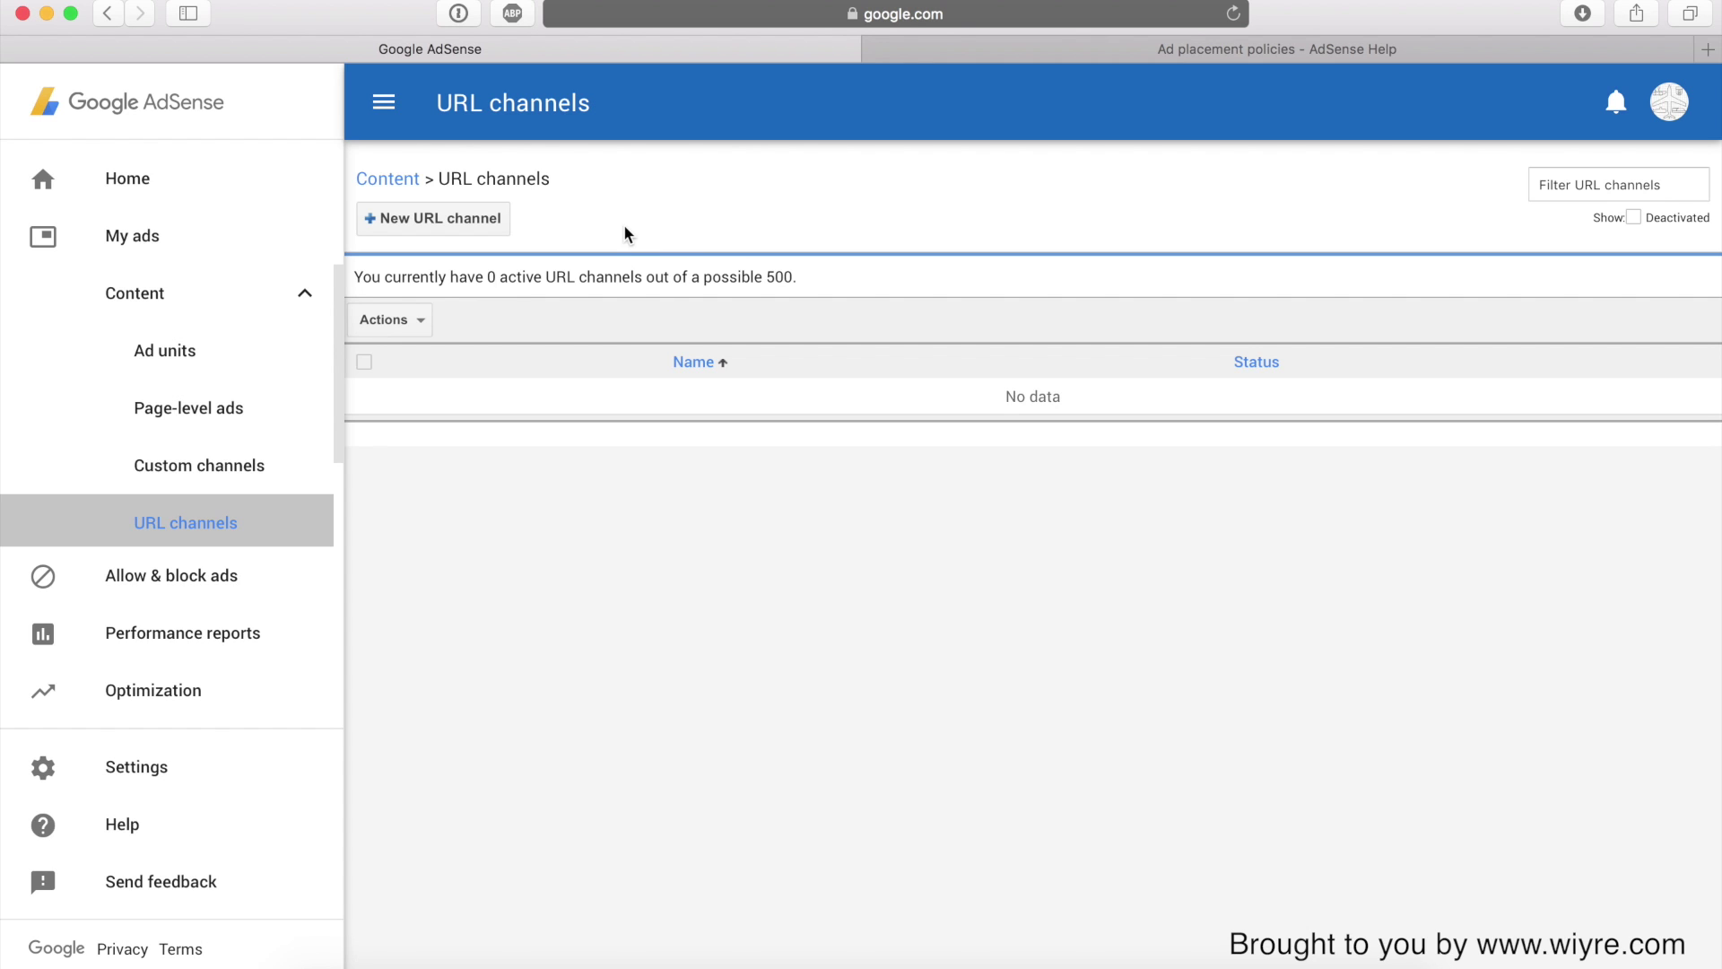
click(499, 220)
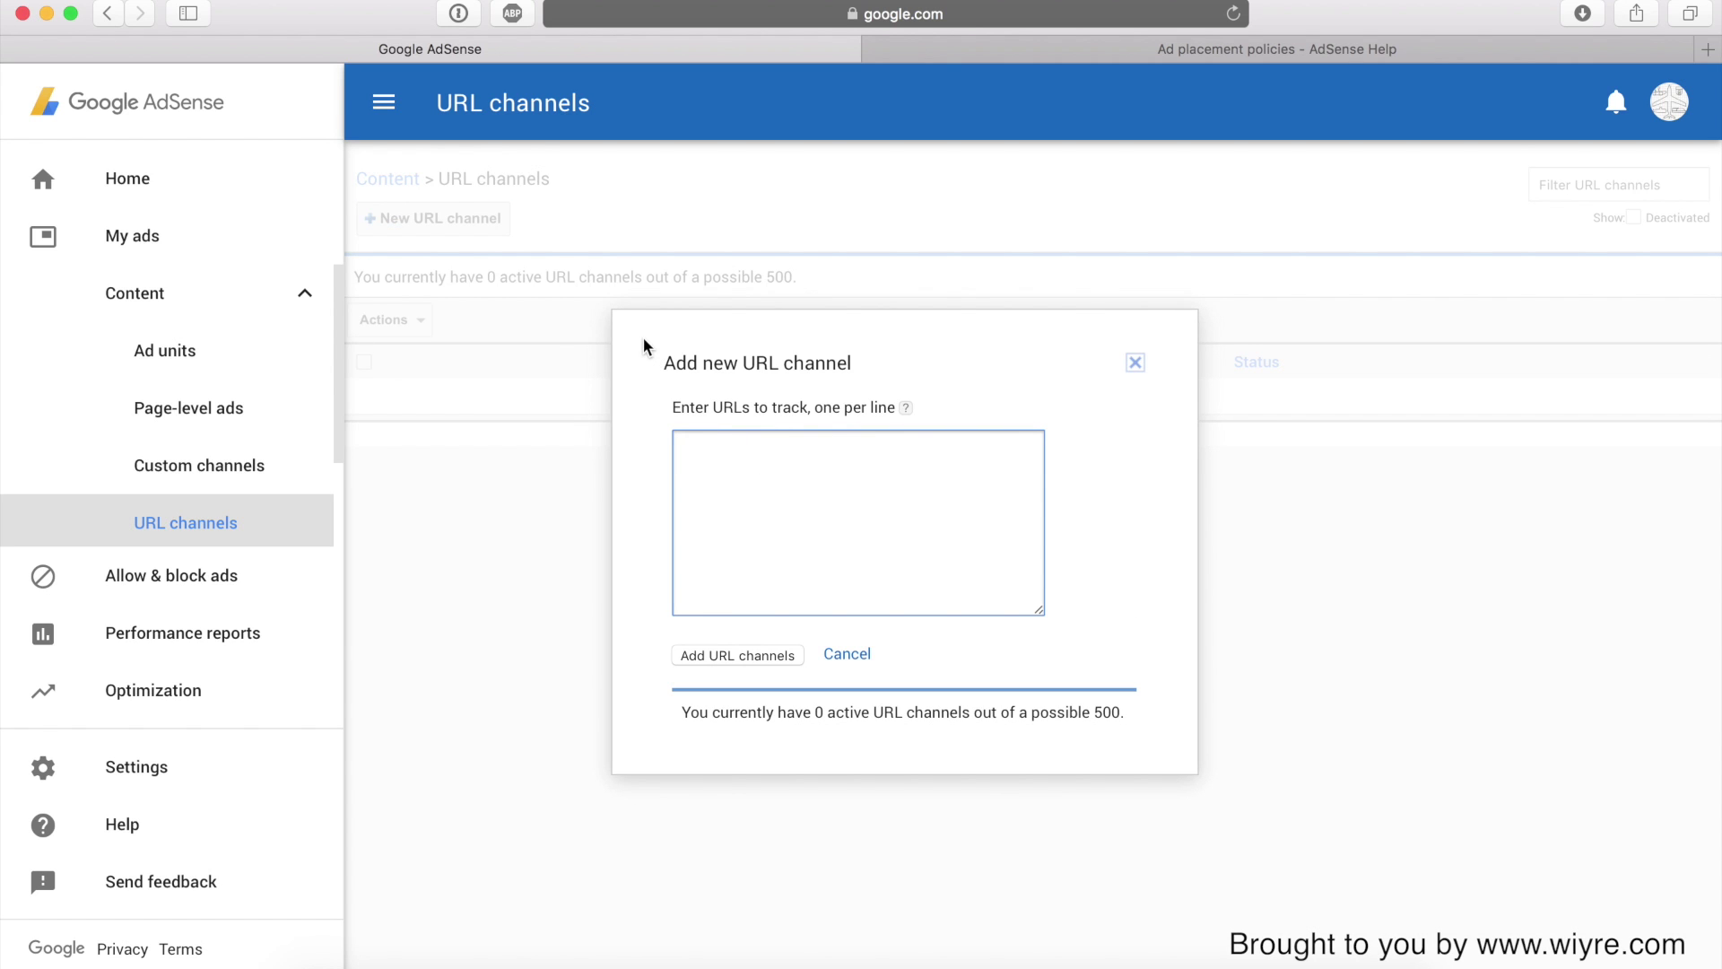
click(1135, 362)
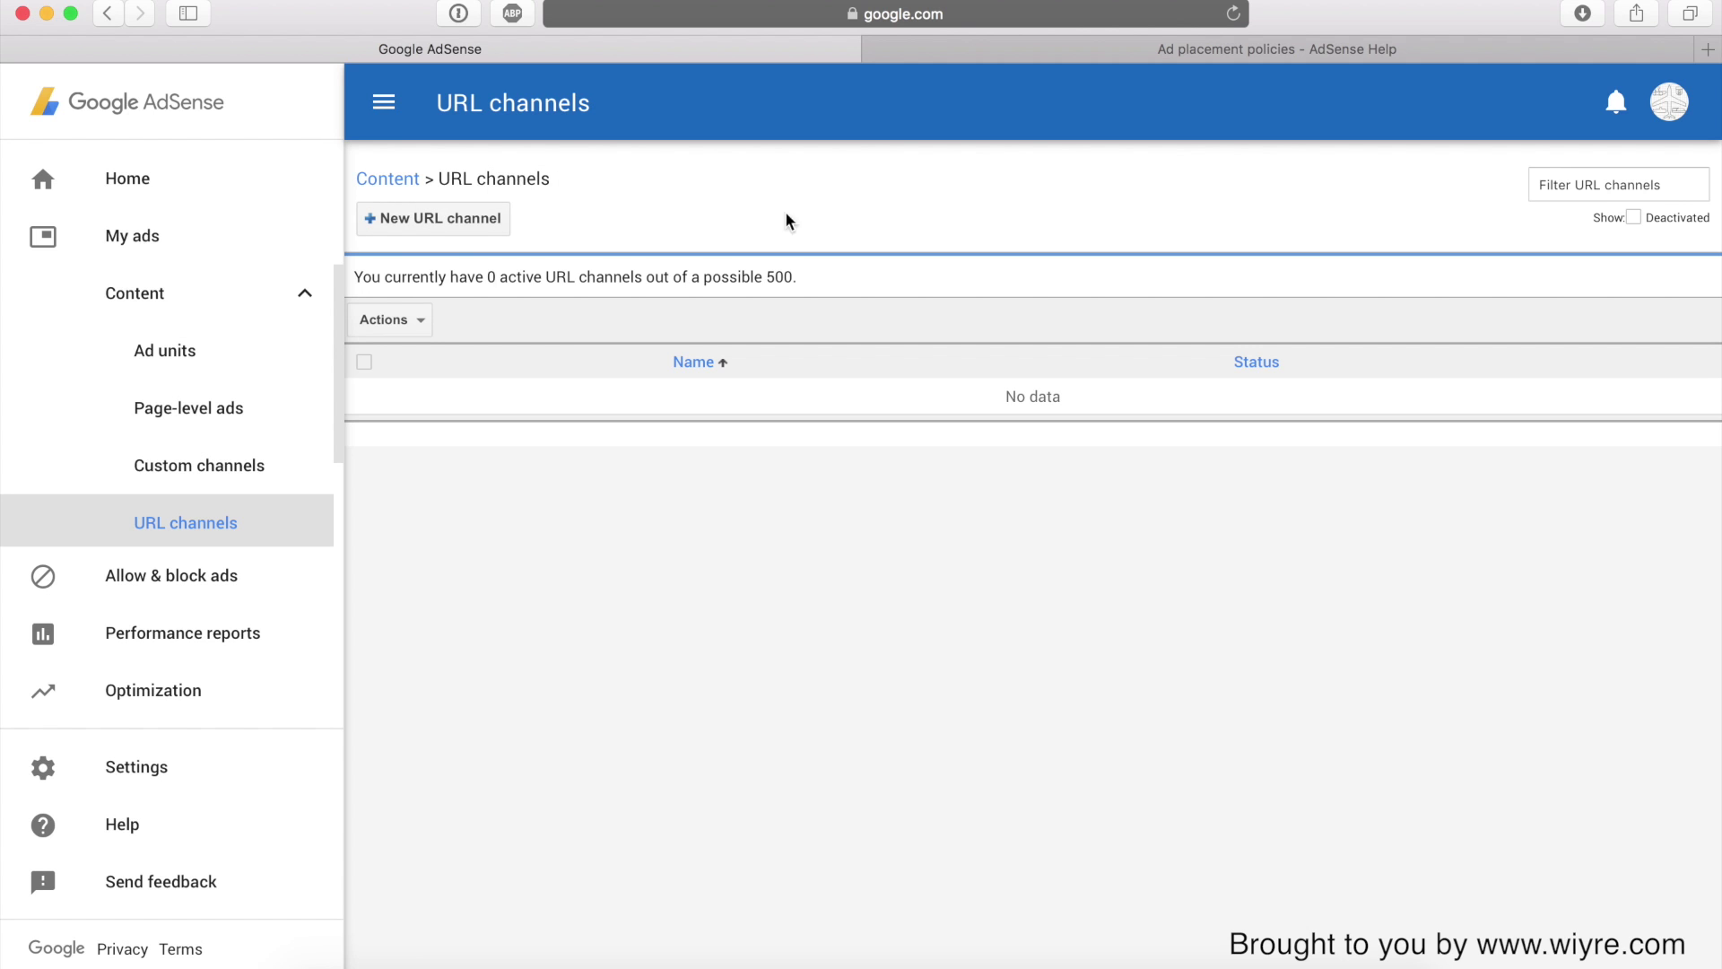
click(453, 222)
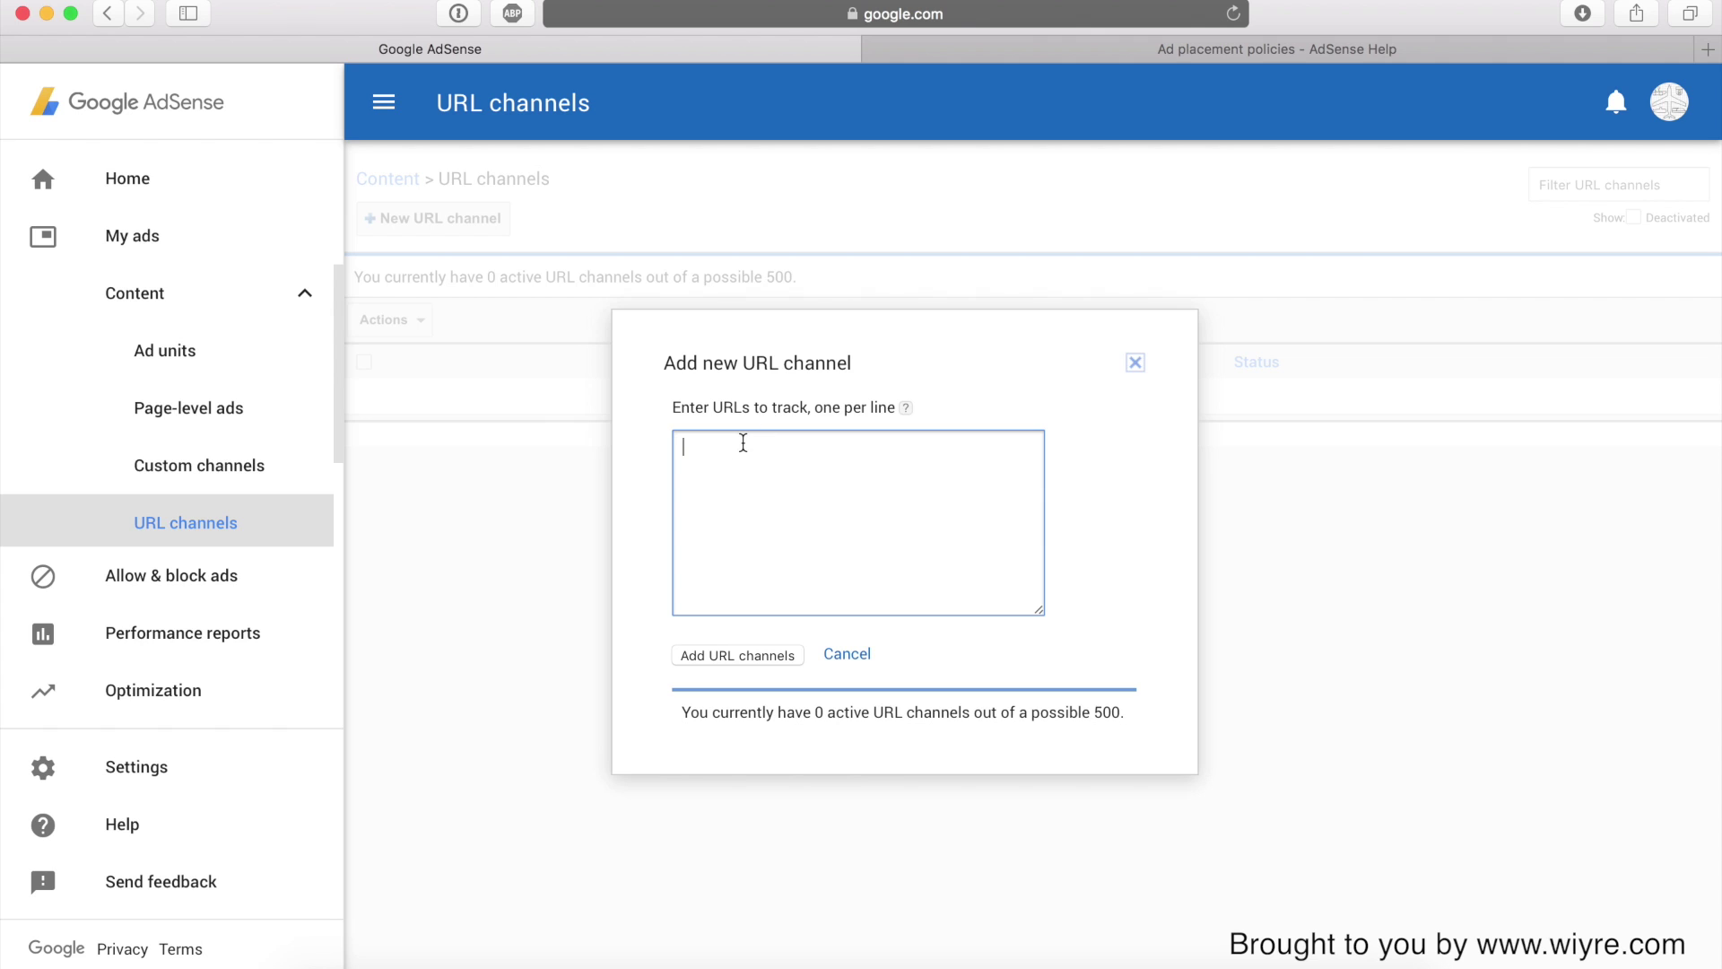
text(www.example.com)
click(734, 658)
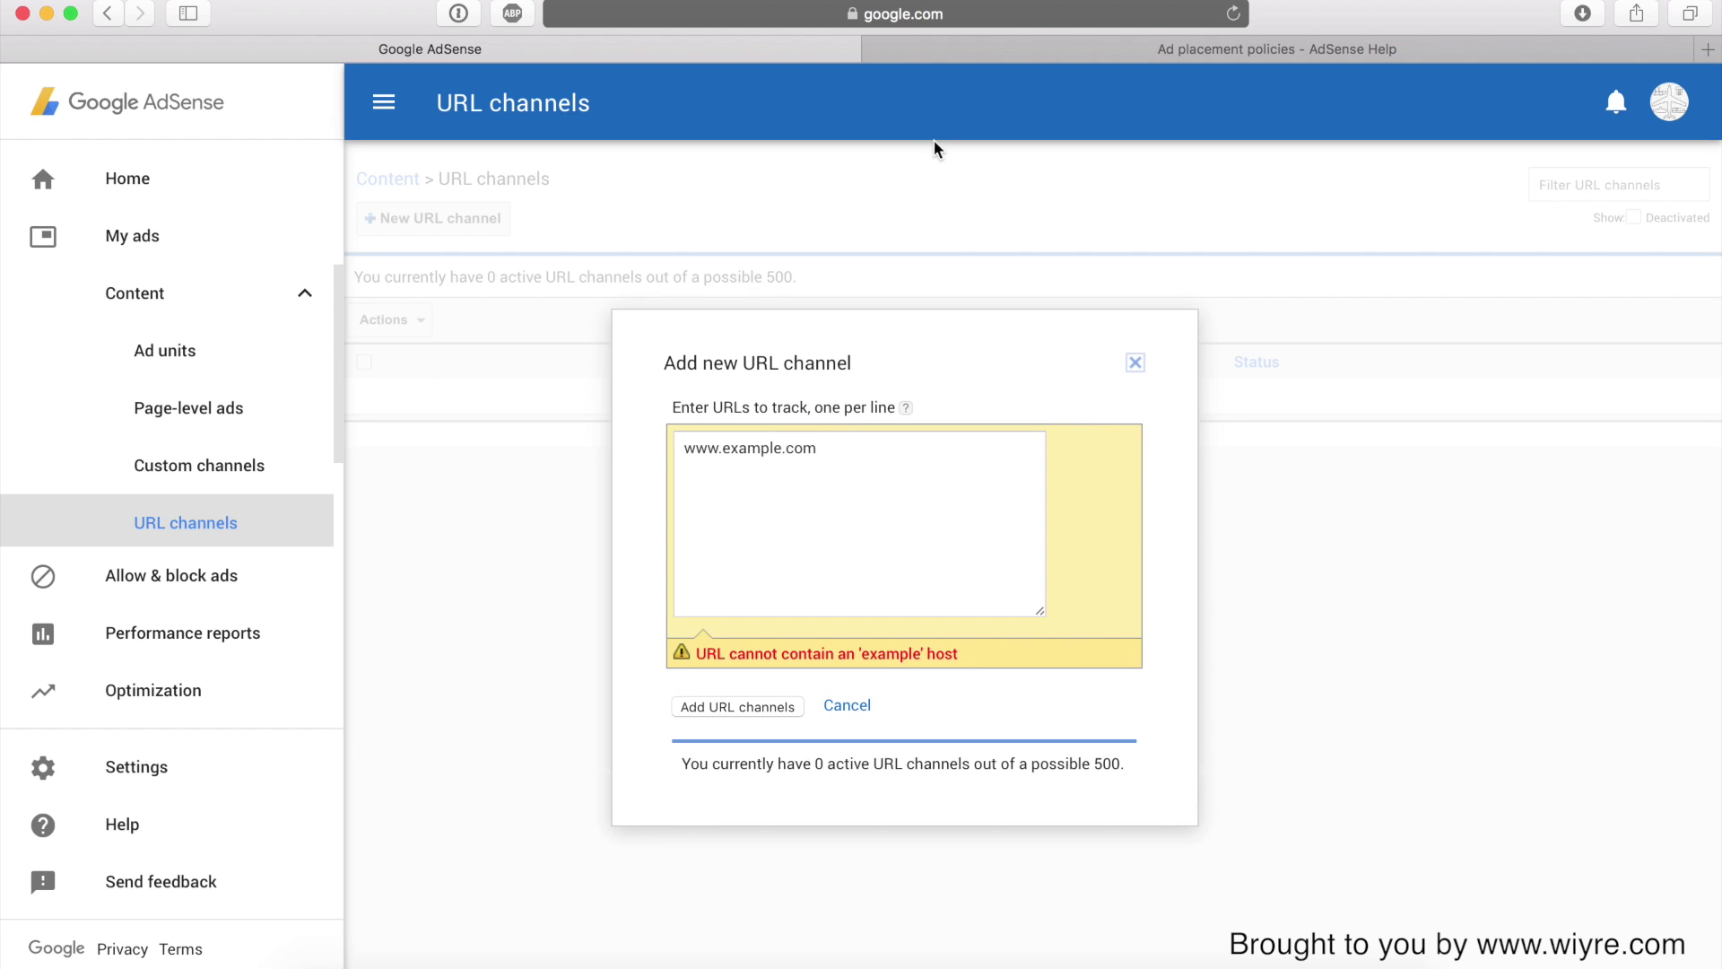
click(783, 449)
key(BackSpace)
text(1.)
click(764, 707)
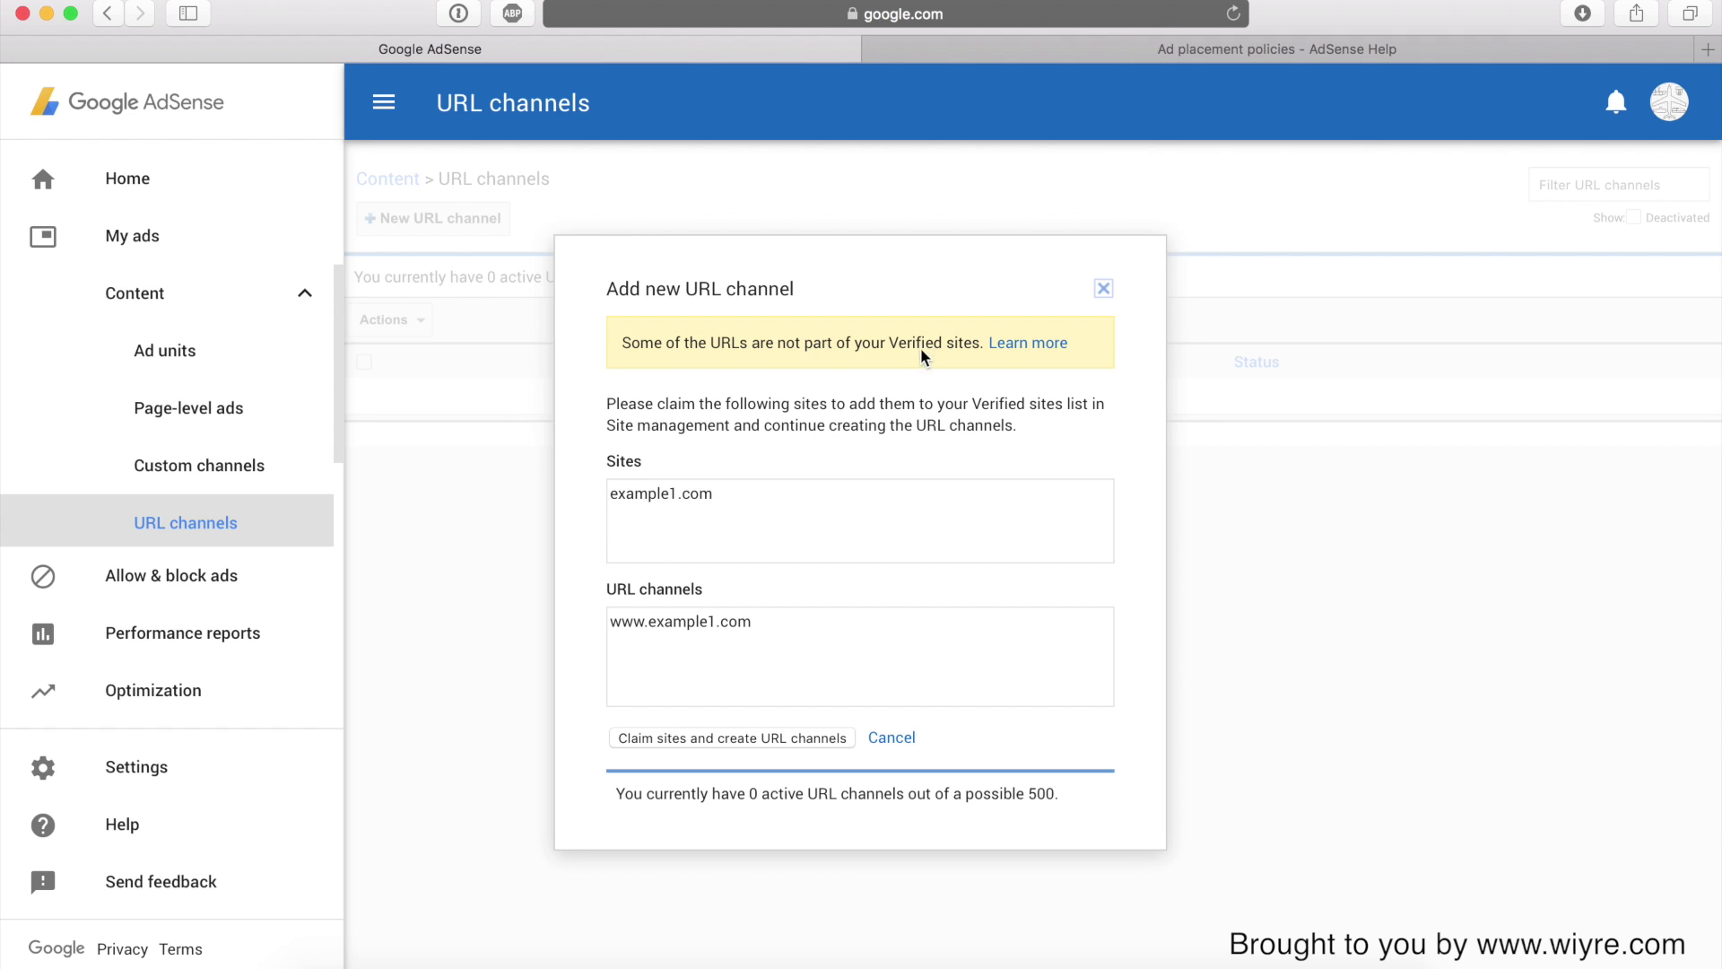
drag(891, 343, 980, 344)
click(979, 343)
drag(756, 621, 647, 620)
click(788, 553)
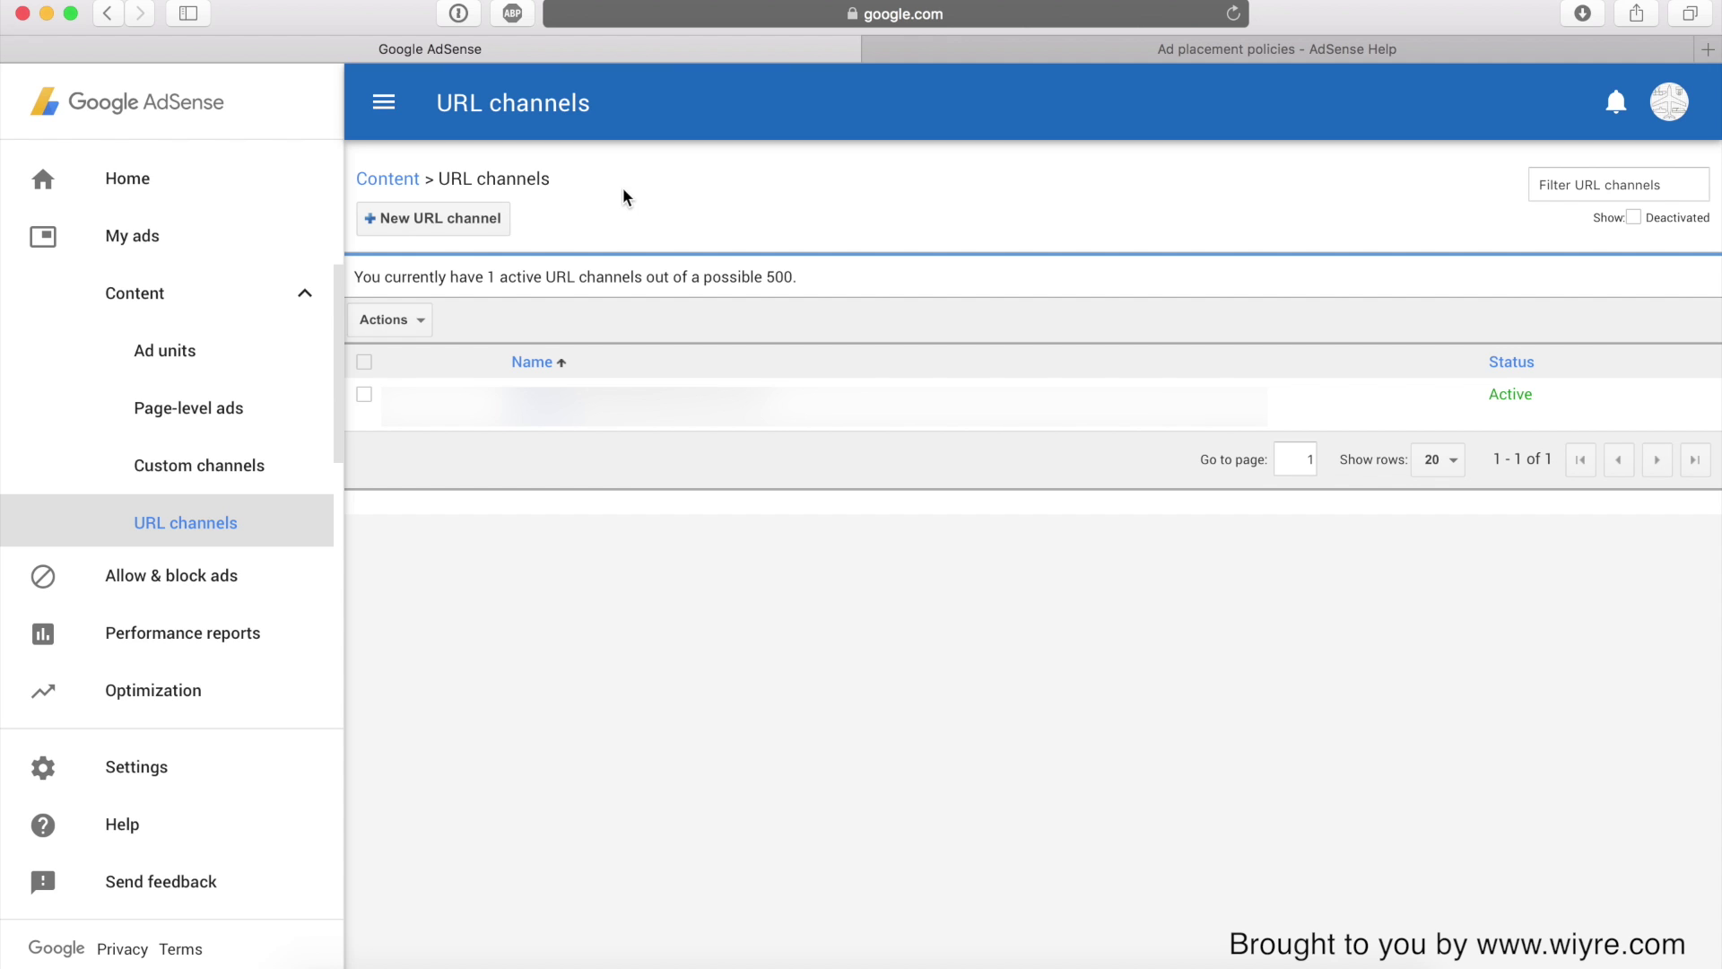
Start a new ad unit and filter the ad sizes to Responsive
click(116, 370)
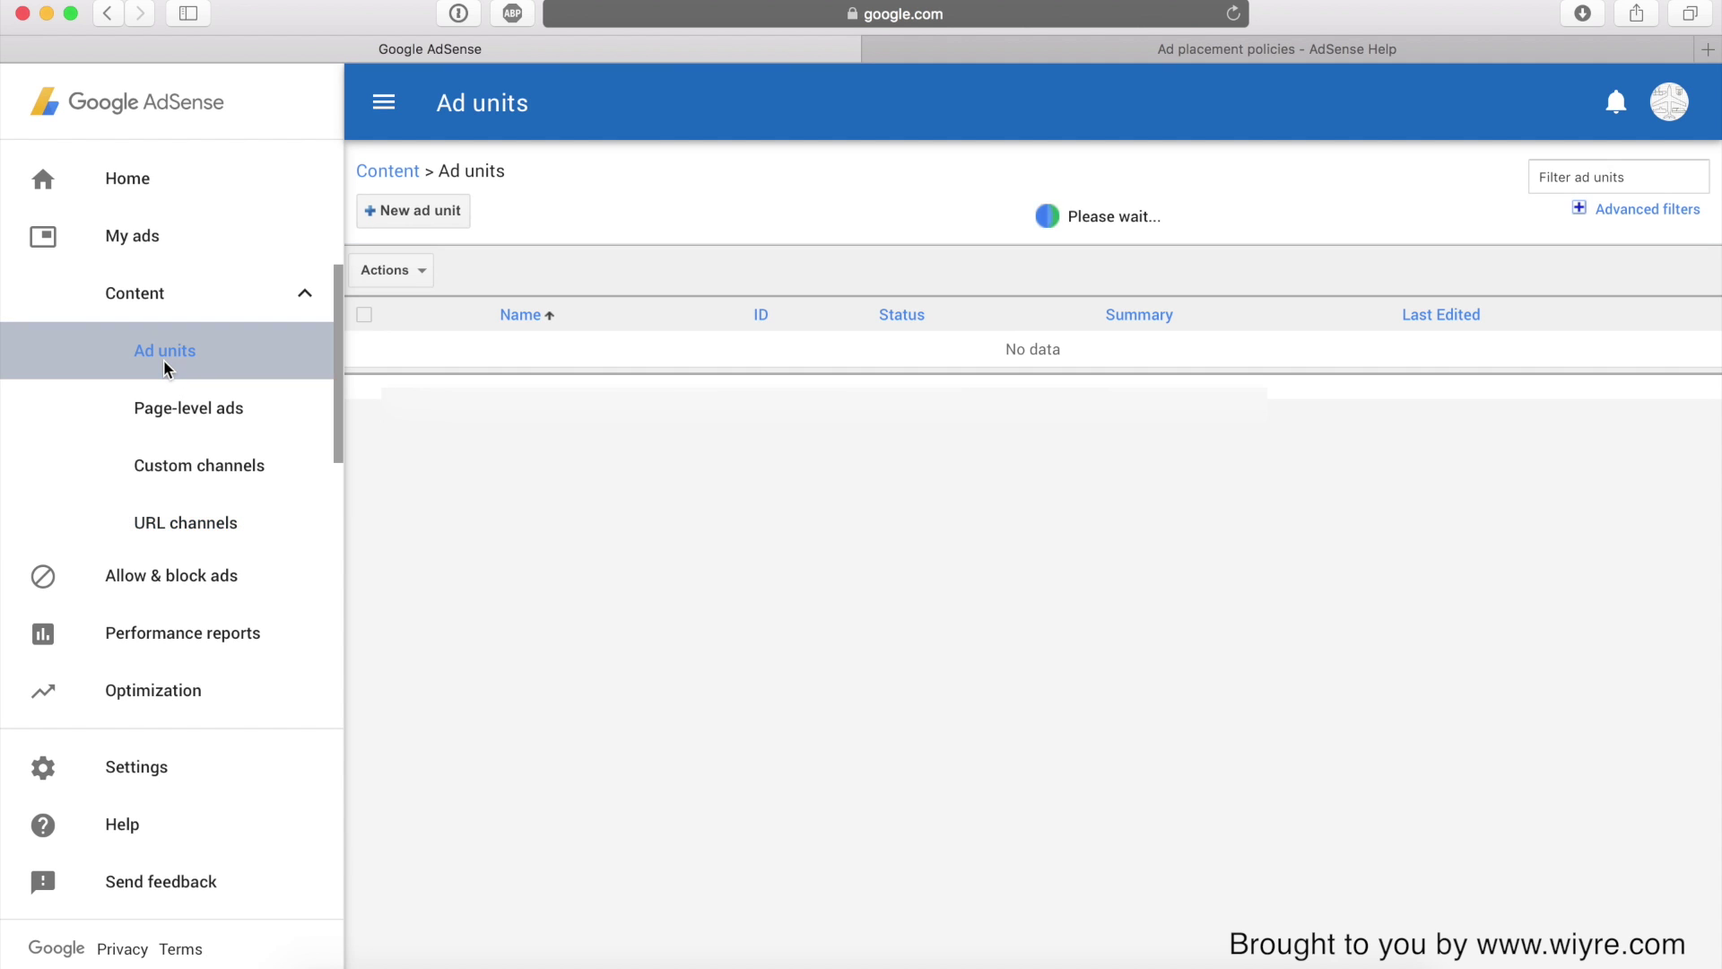
click(445, 212)
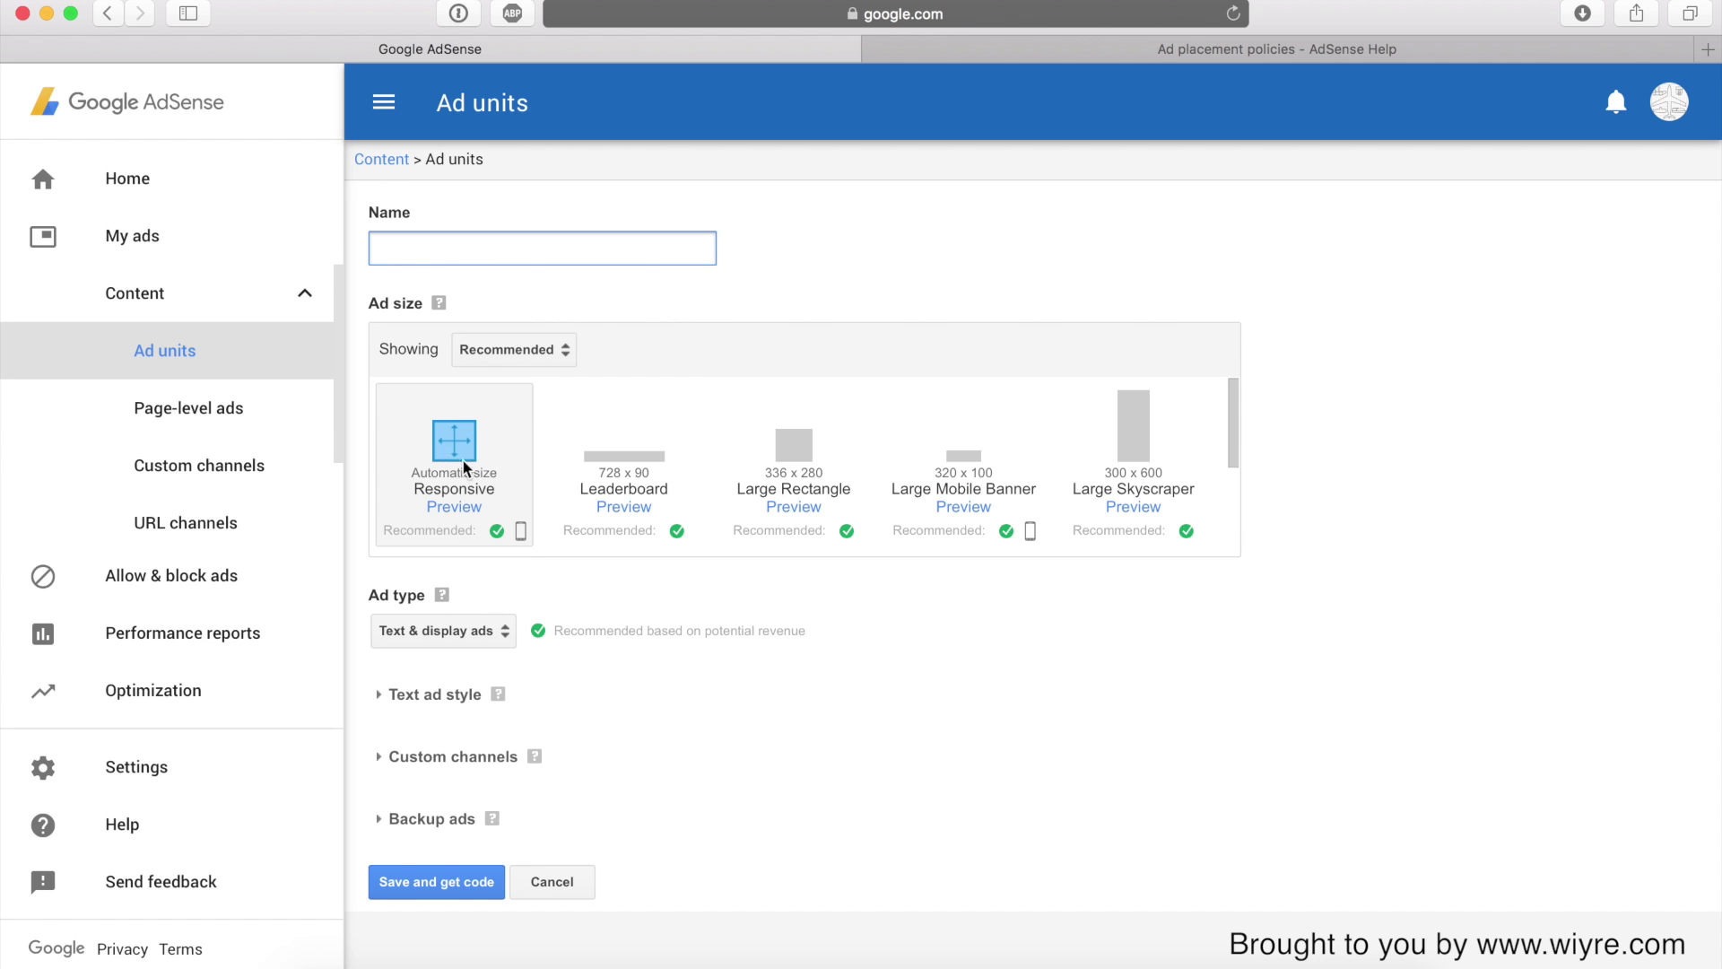
scroll(460, 455, down, 2)
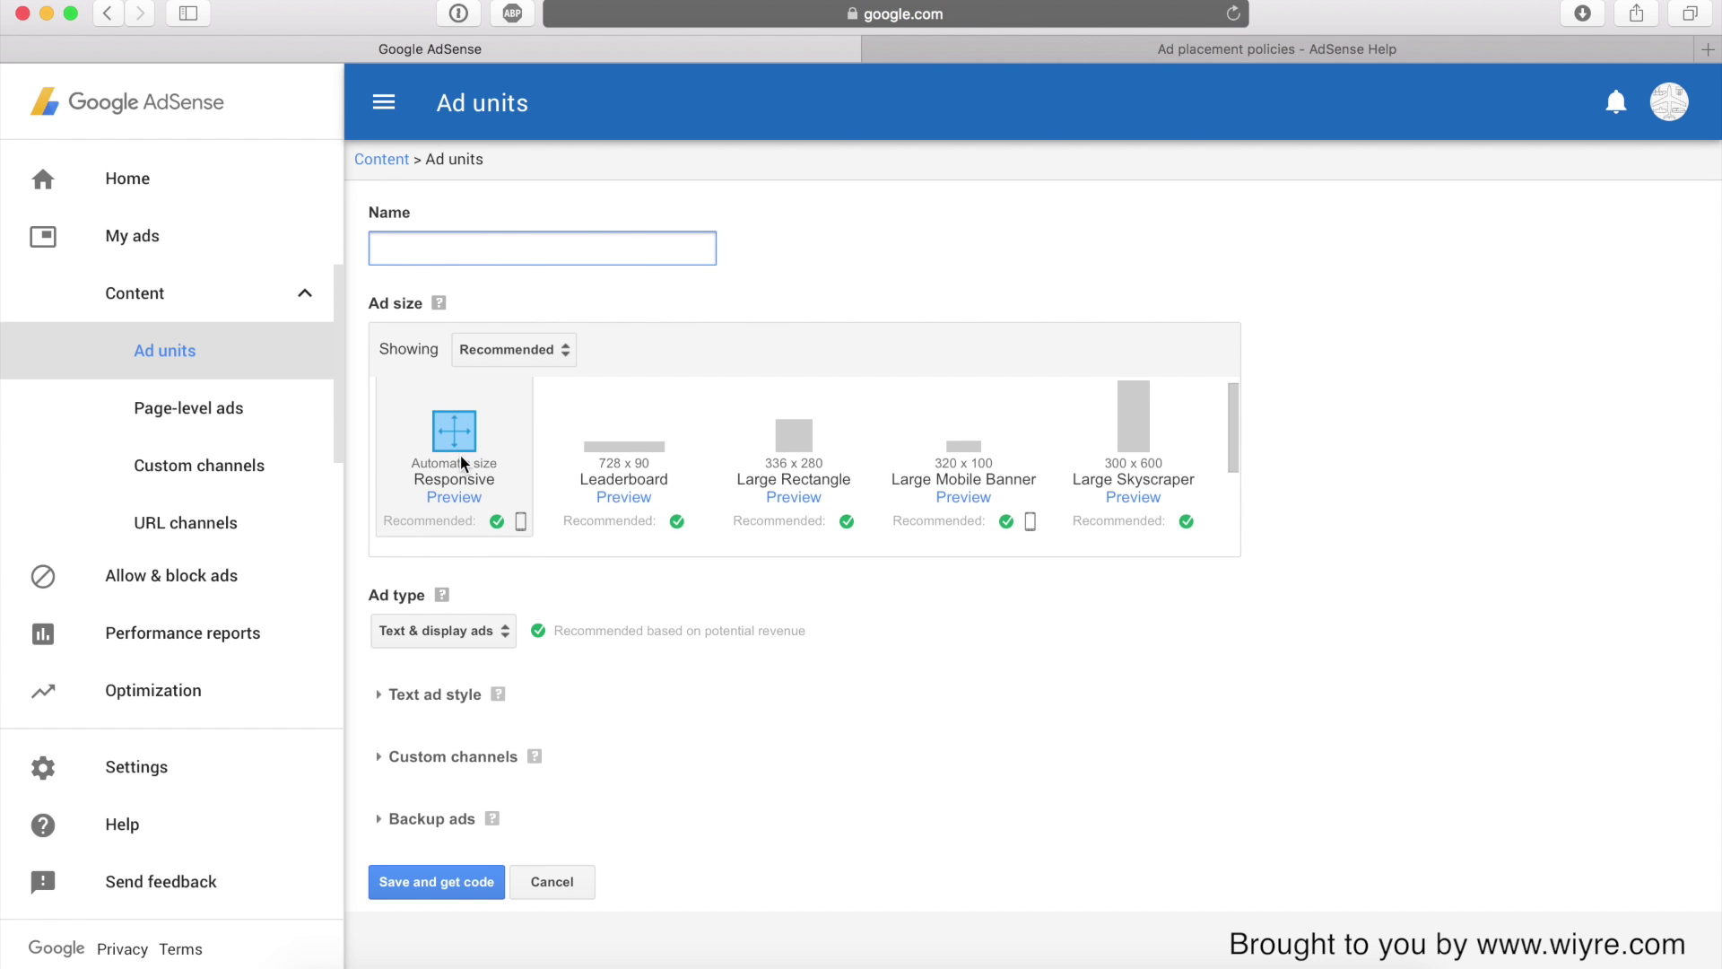
scroll(461, 457, down, 3)
scroll(461, 457, up, 4)
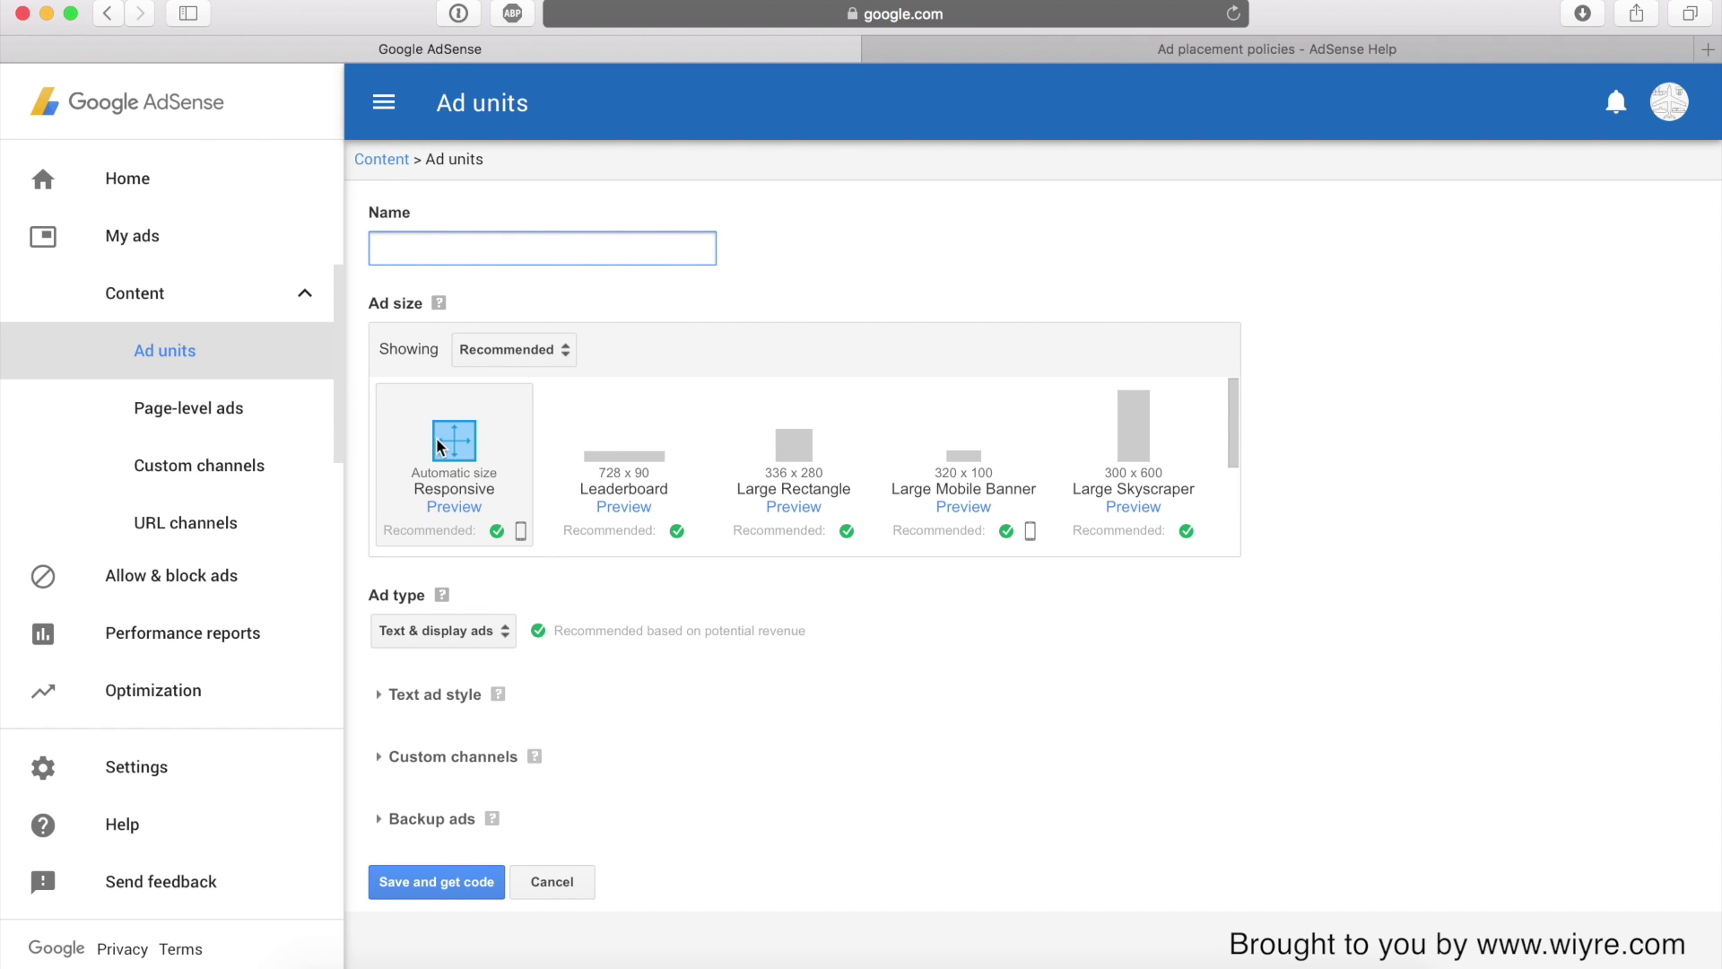
click(639, 343)
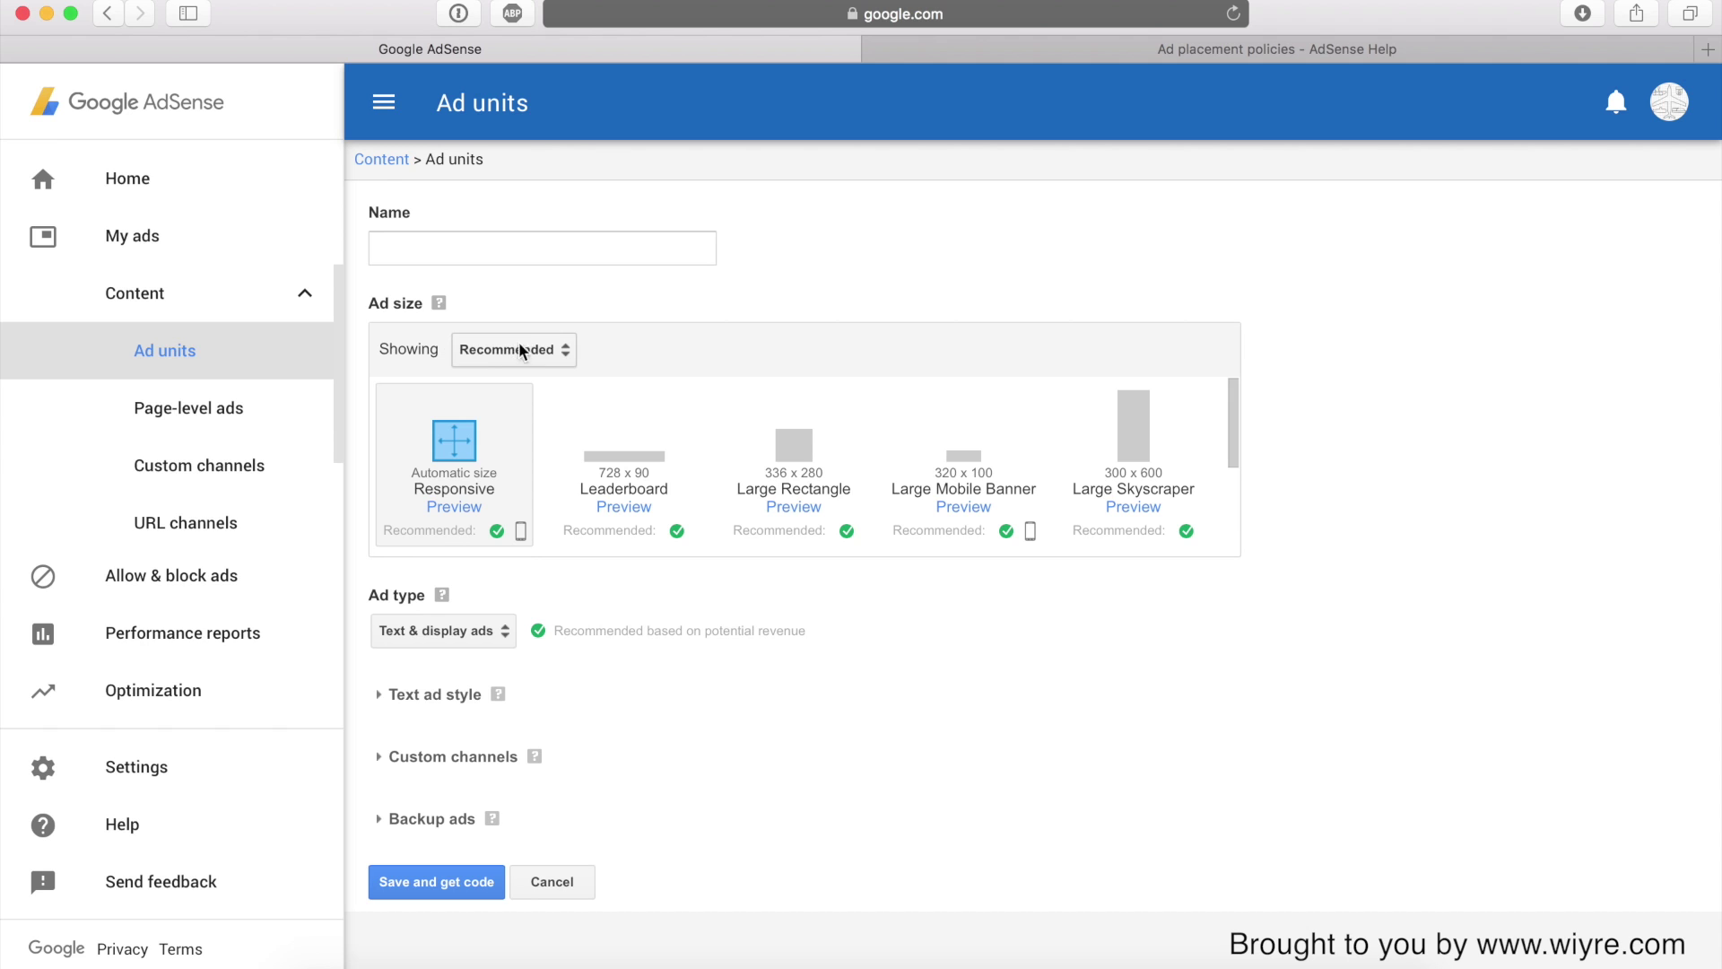
click(489, 349)
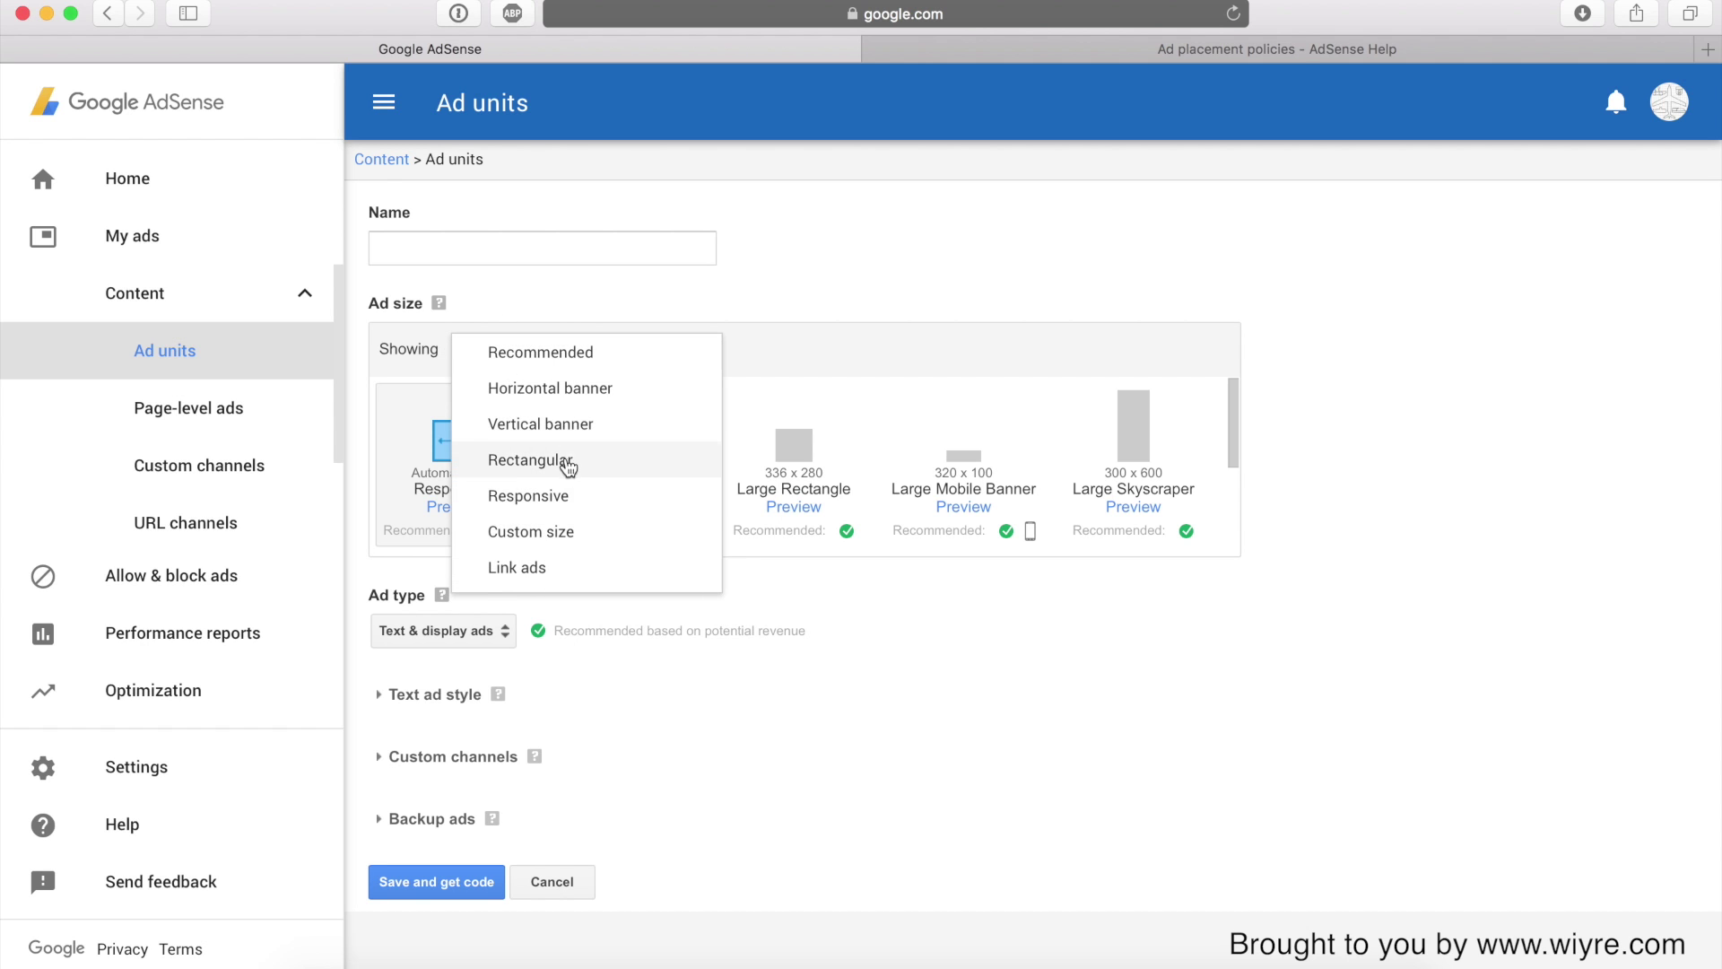
click(546, 492)
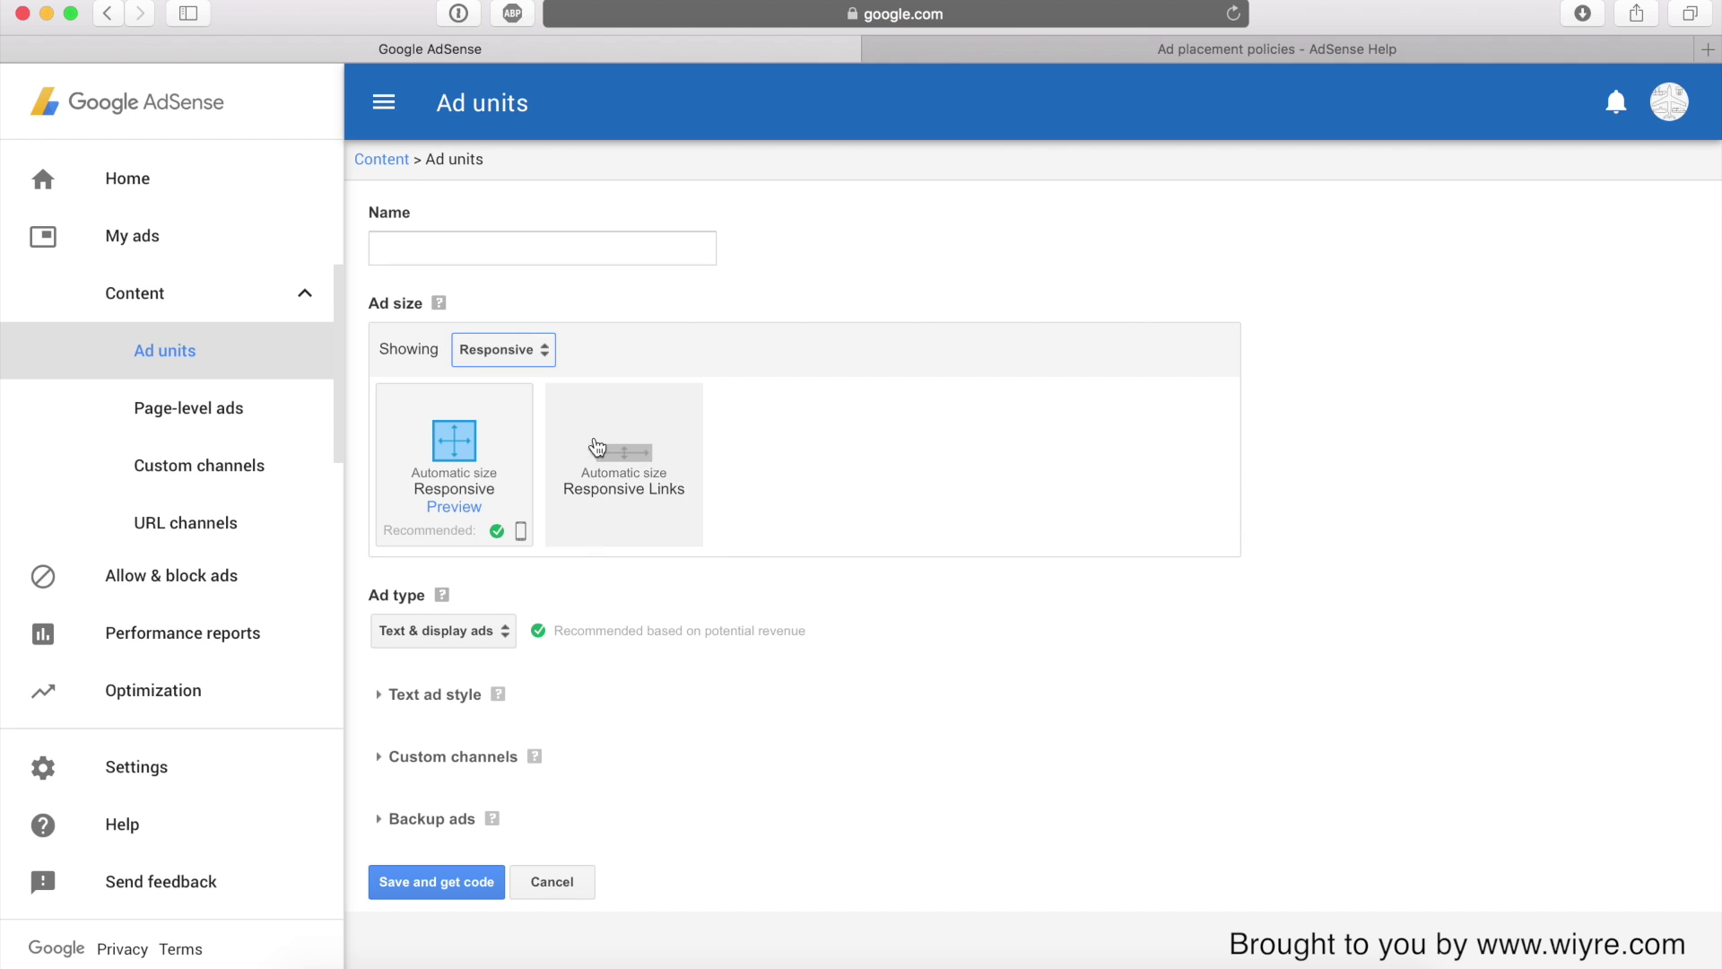
Name the ad unit "Right Sidebar"
click(487, 247)
click(410, 272)
click(411, 241)
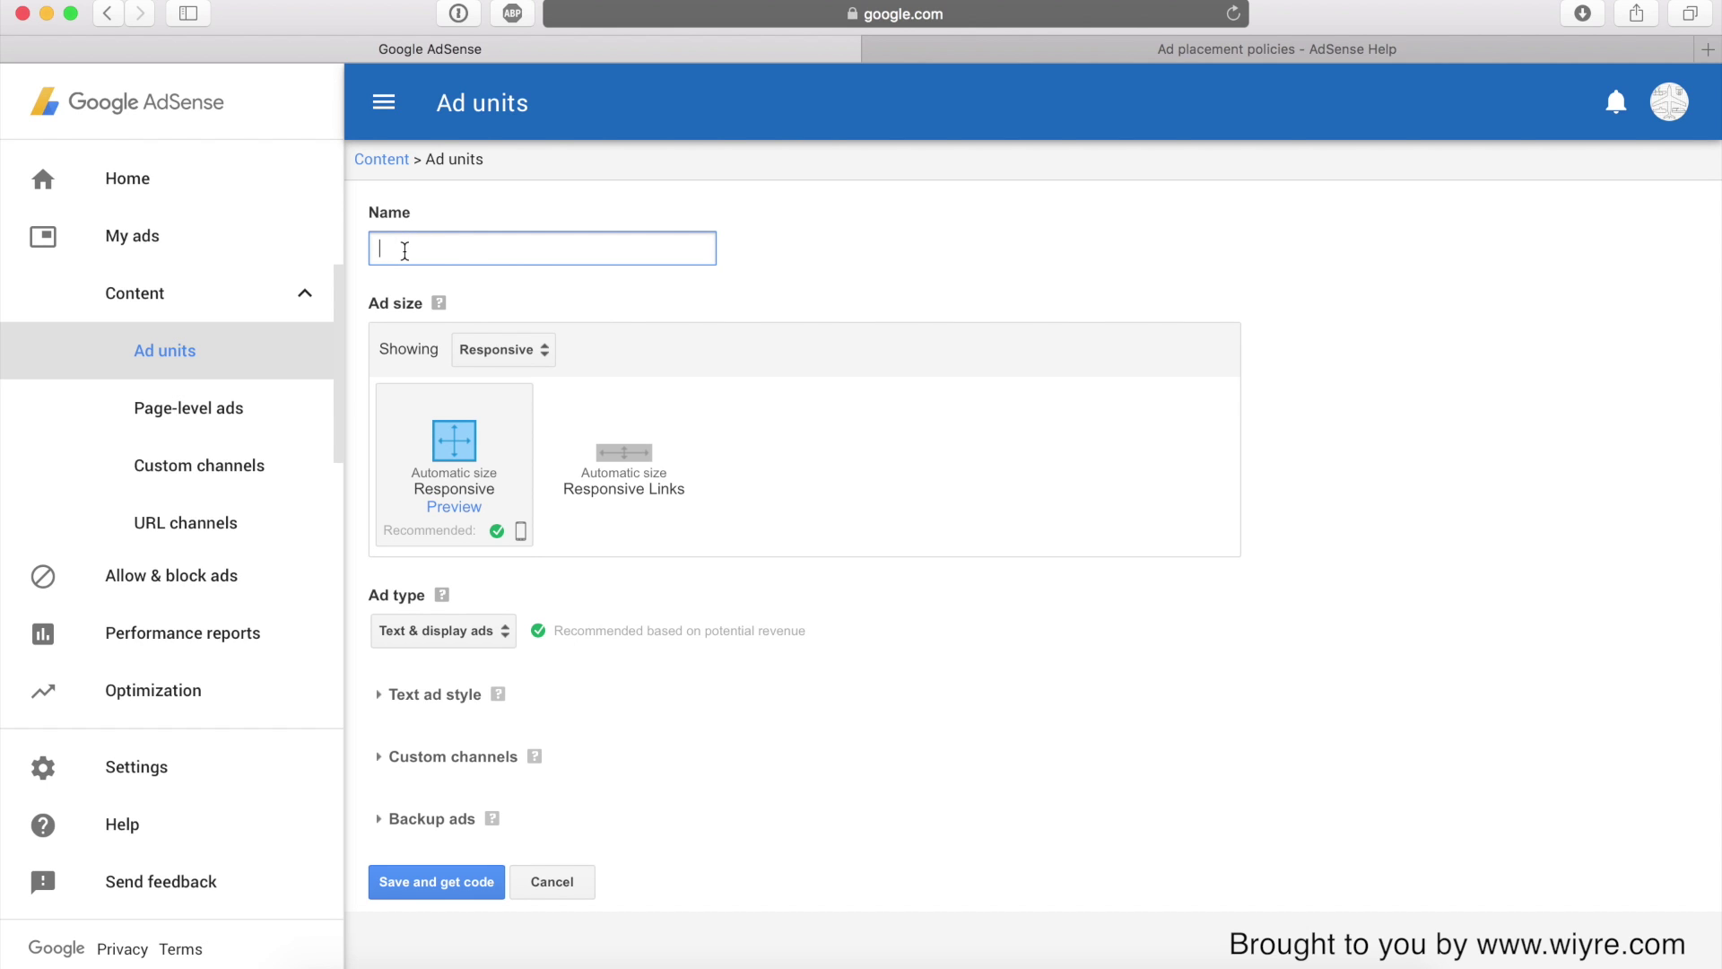
text(Right Sidebar)
click(821, 296)
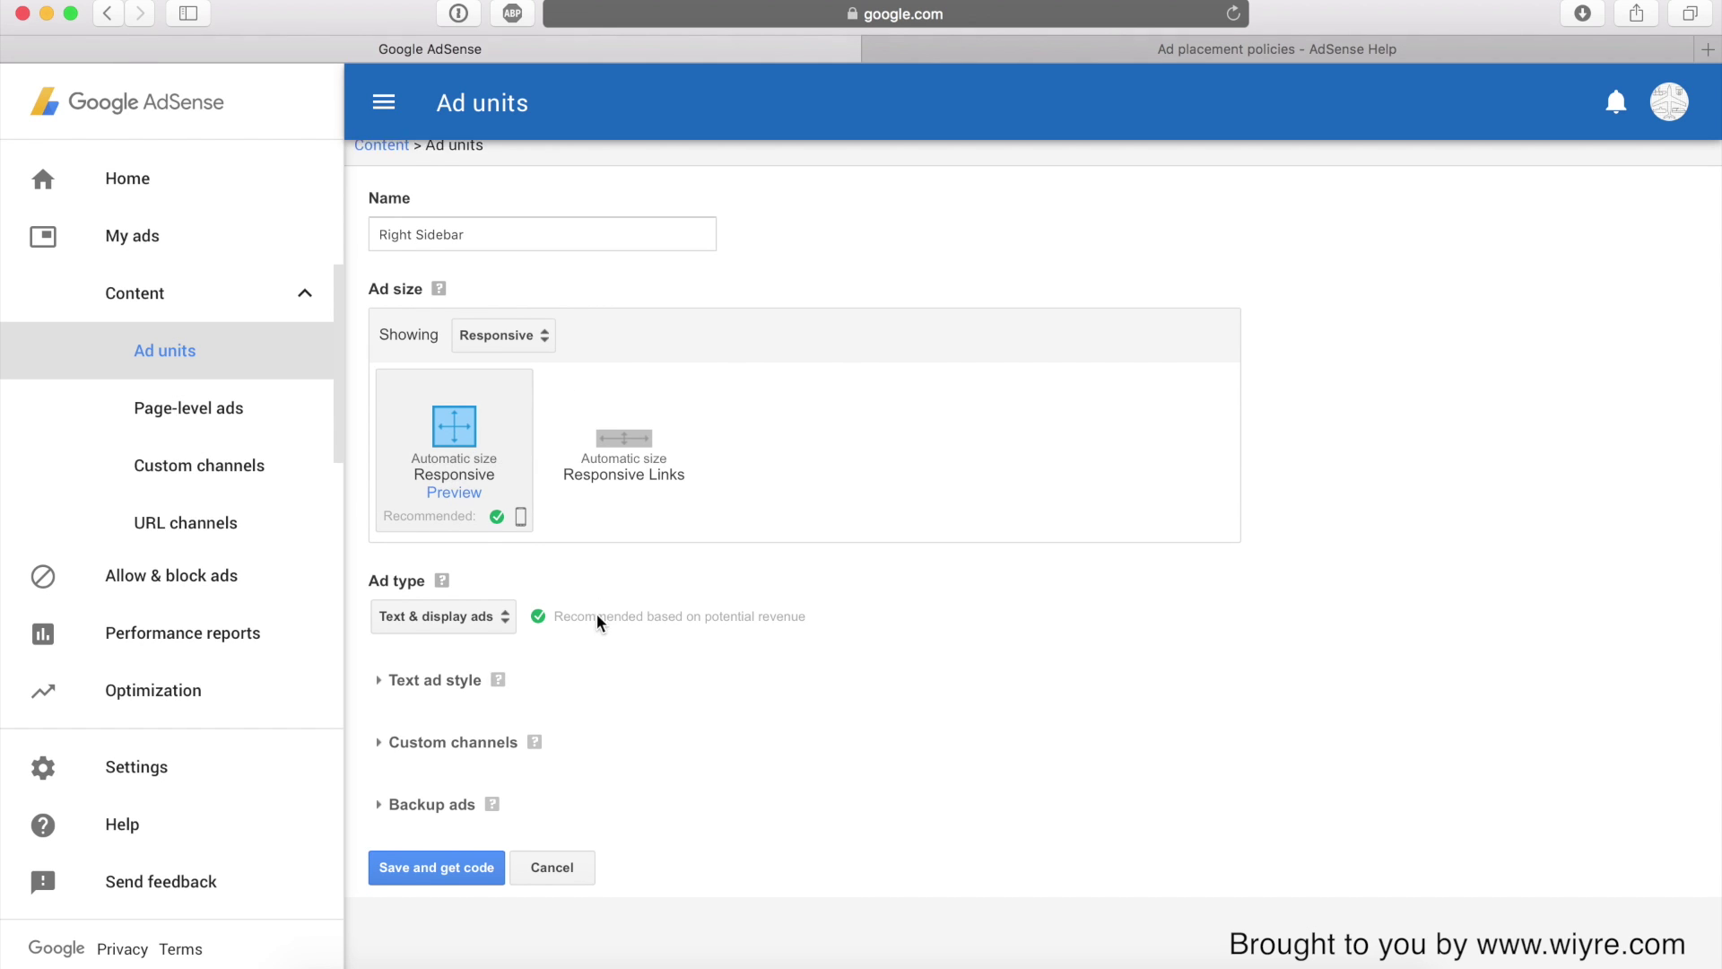
Examine the ad type options, the available text ad styles and the colour and font settings of the Default style
click(474, 631)
click(581, 635)
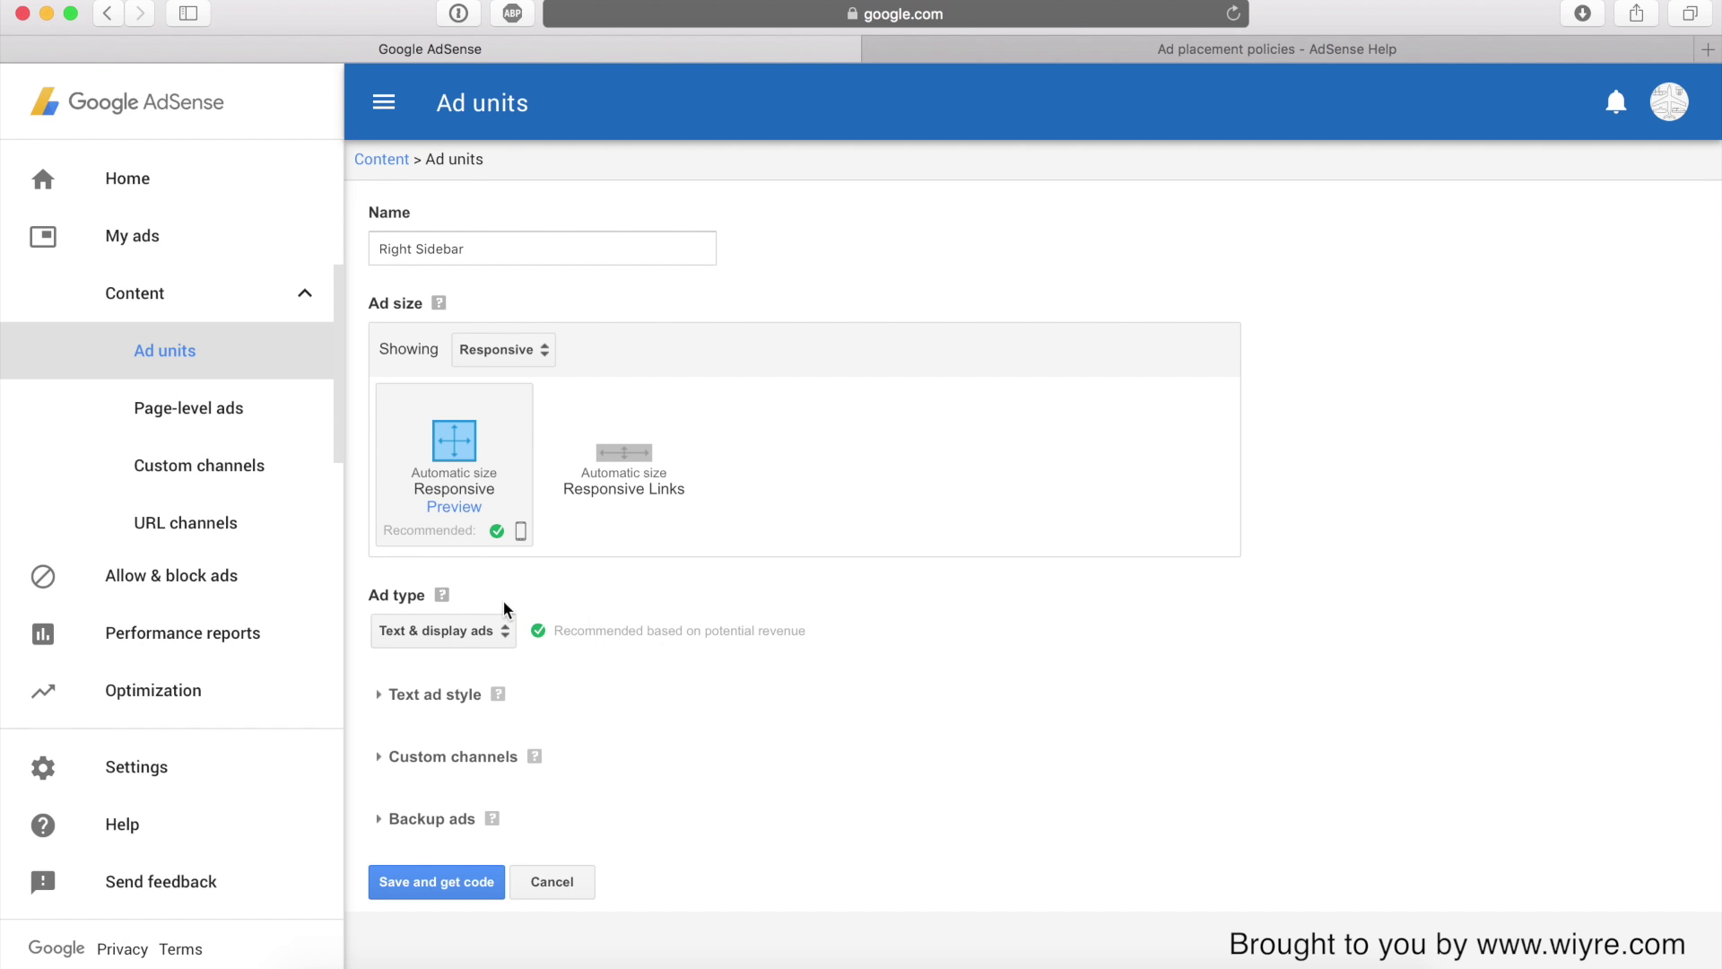
click(377, 693)
scroll(635, 601, down, 5)
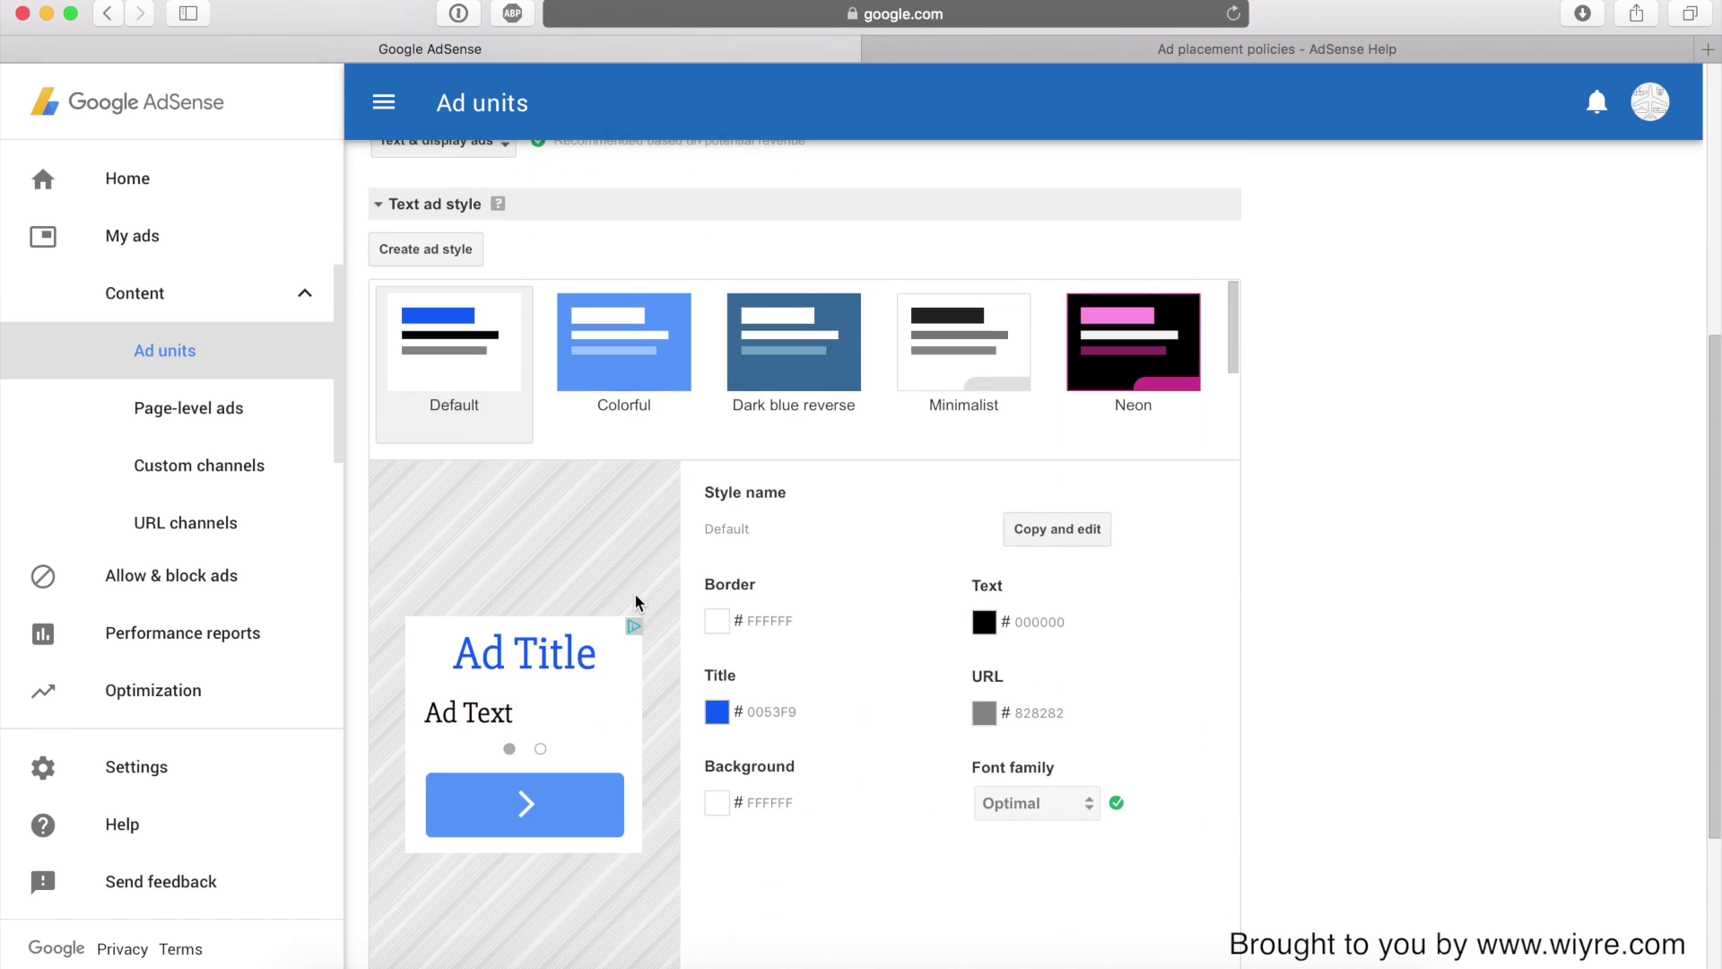
scroll(764, 446, up, 3)
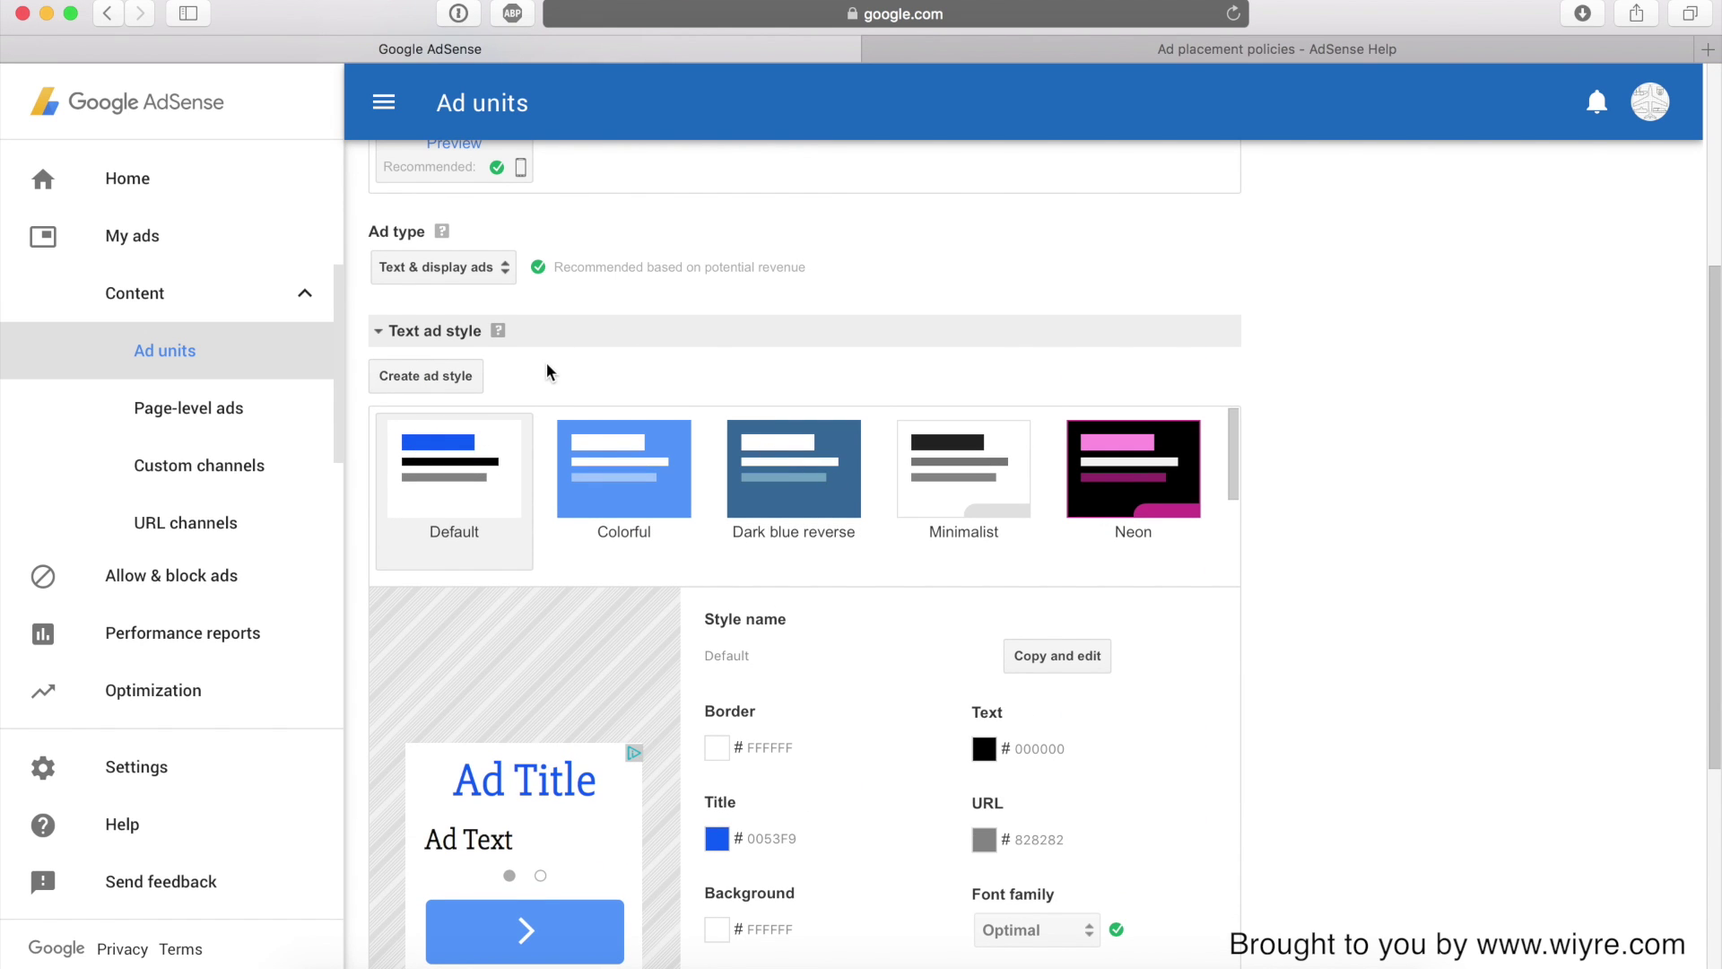
scroll(709, 605, down, 8)
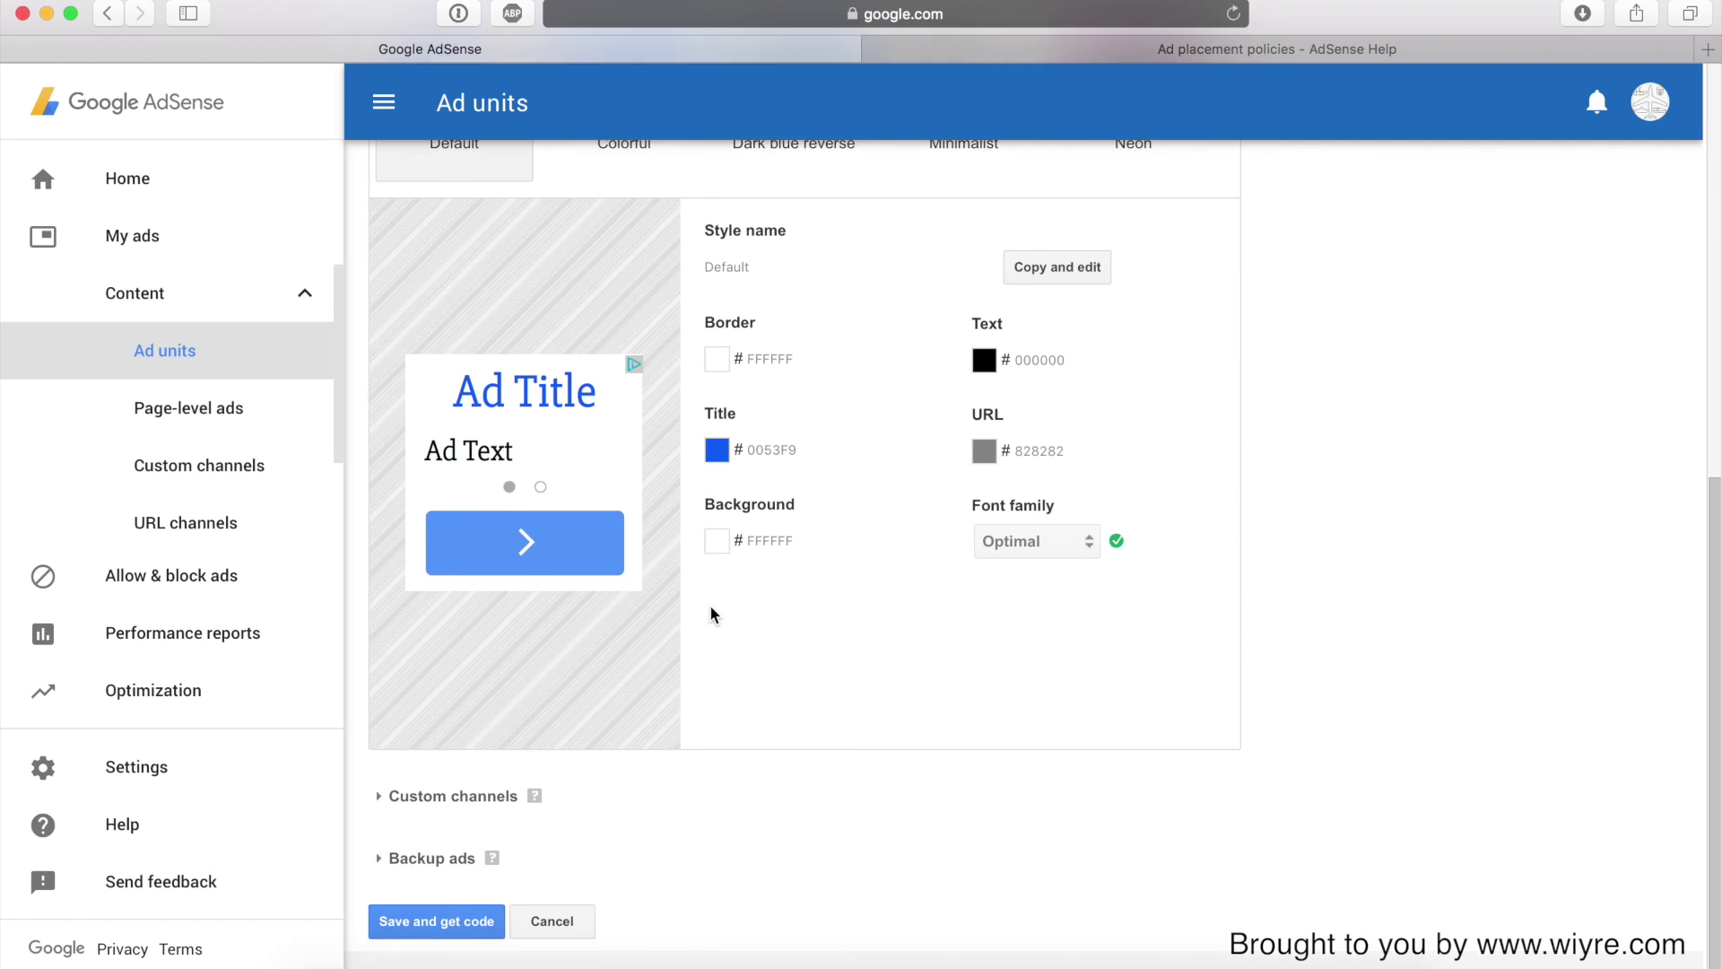
scroll(709, 604, up, 6)
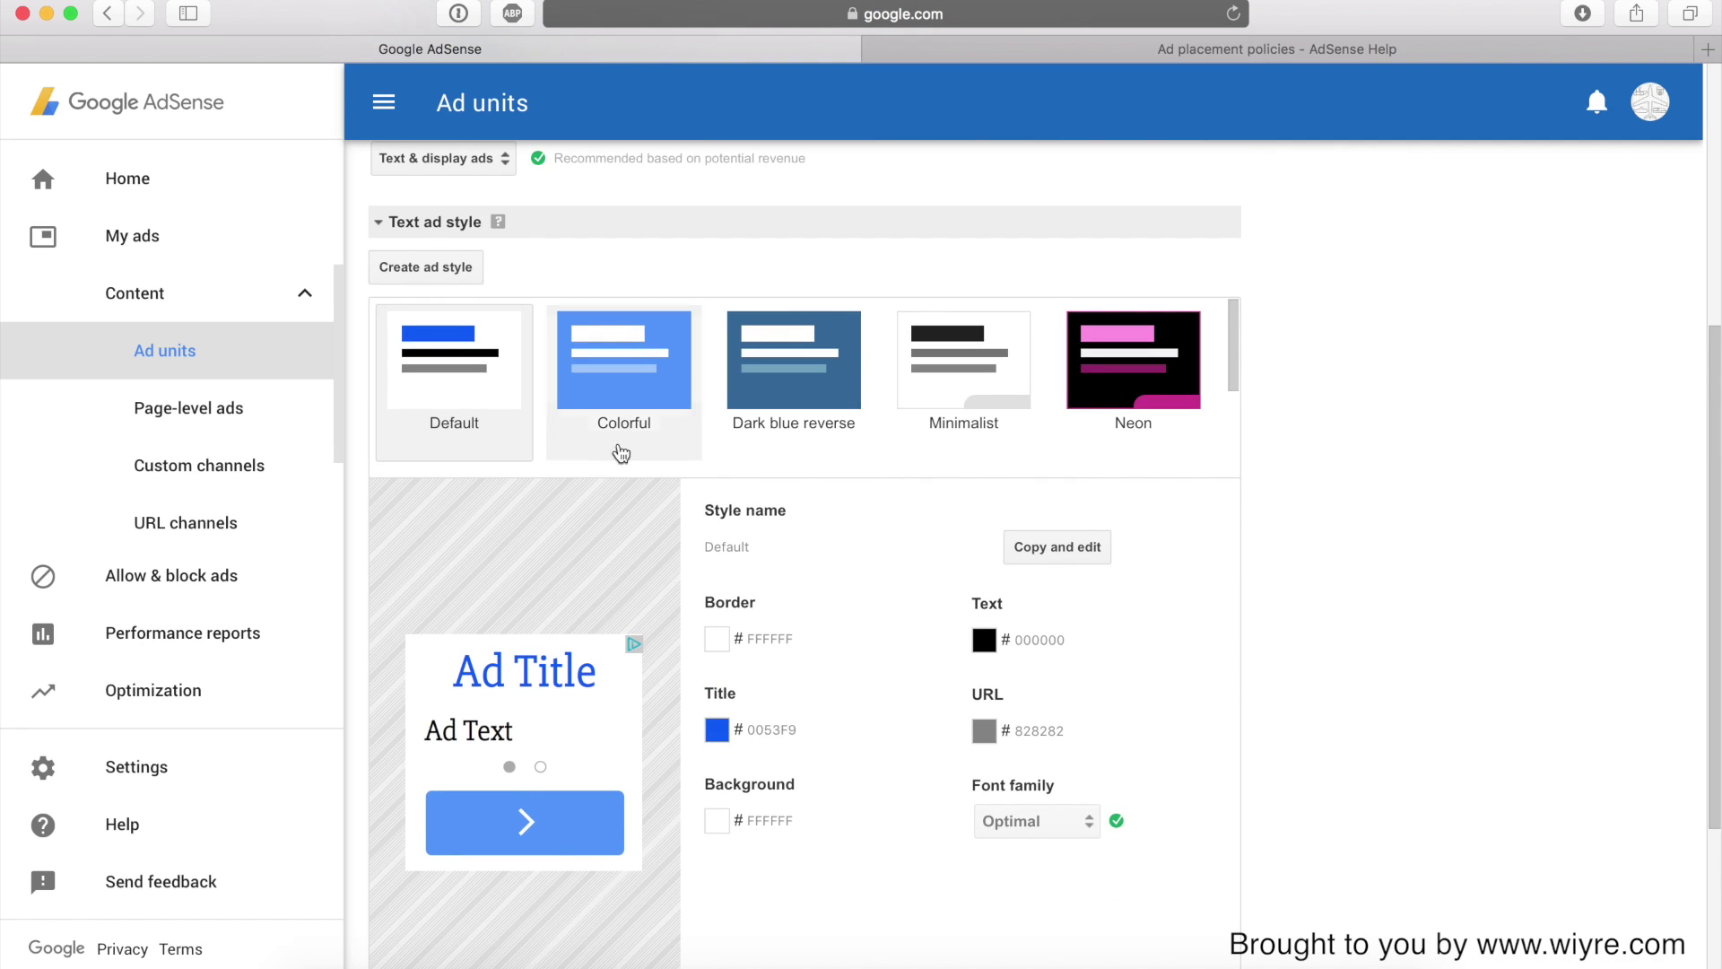
scroll(830, 542, down, 3)
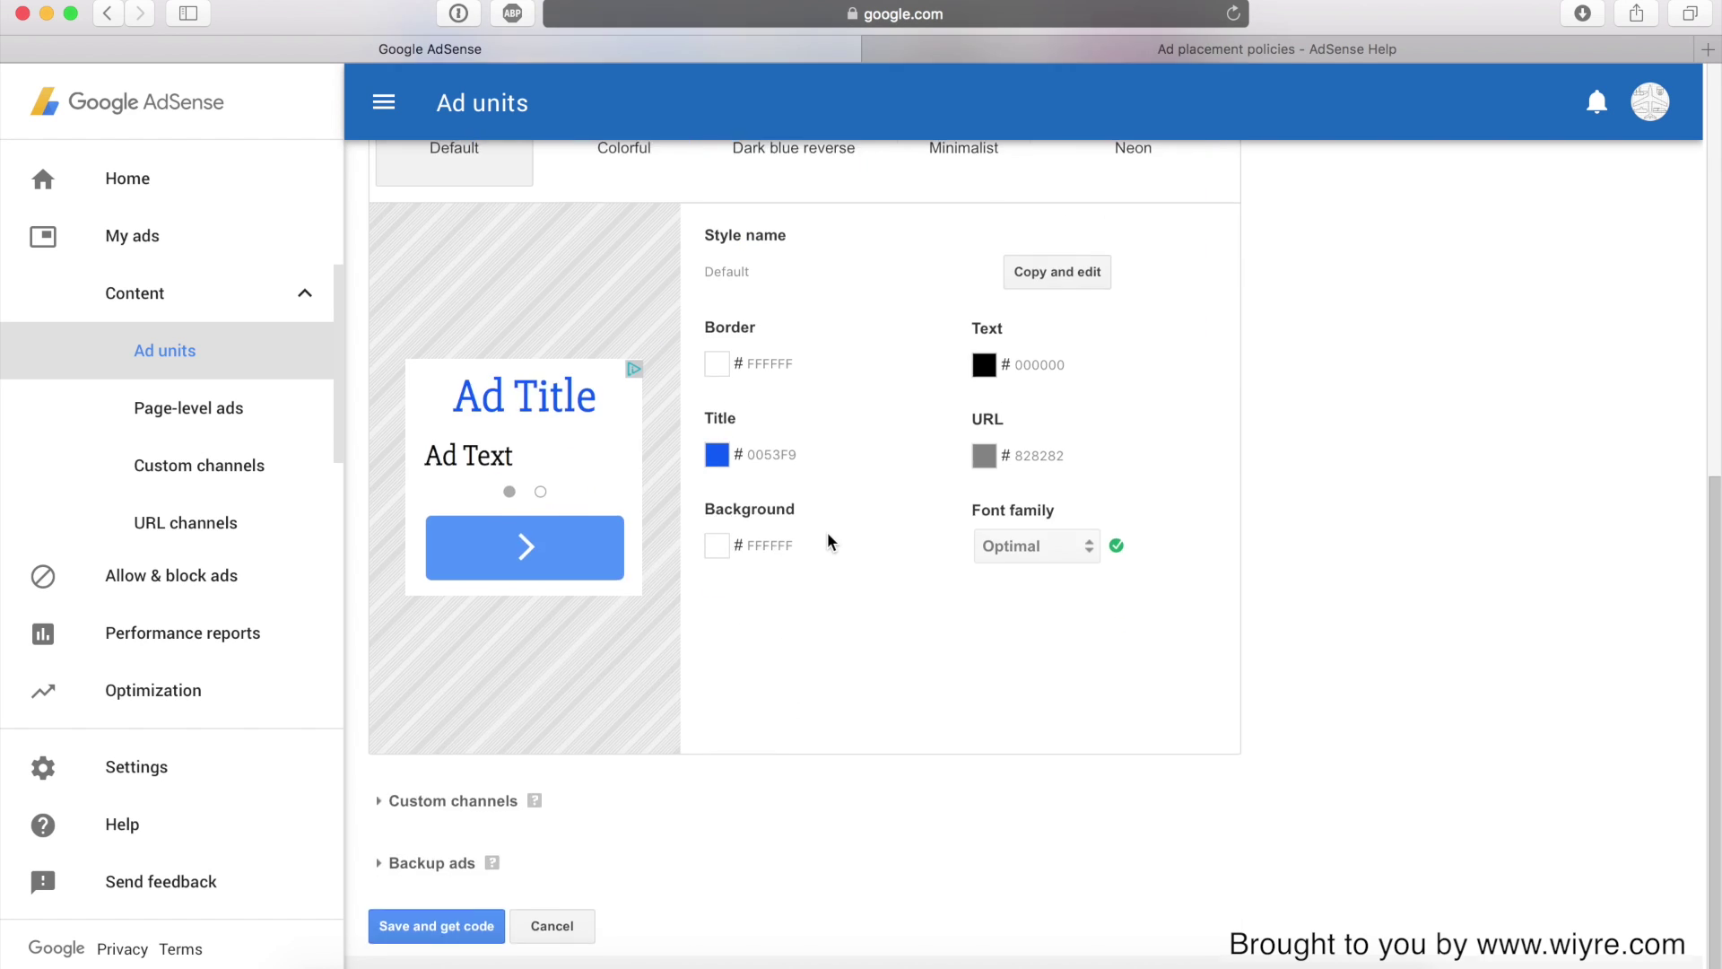
scroll(829, 542, up, 3)
click(410, 251)
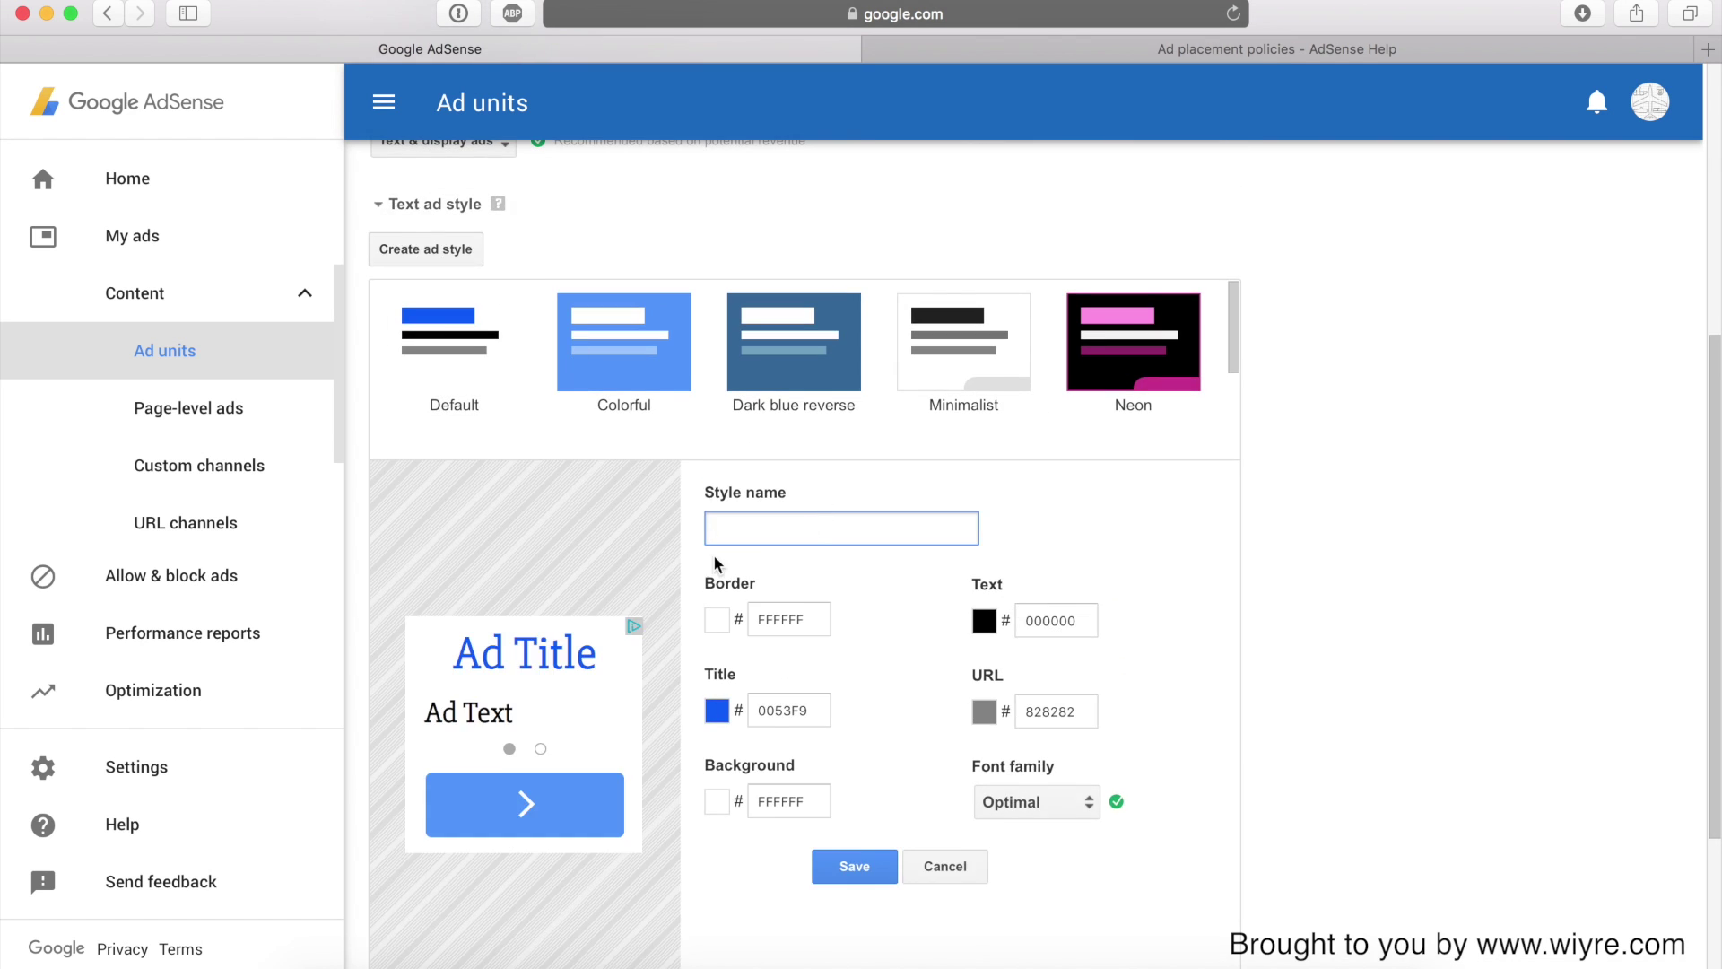
scroll(717, 565, down, 3)
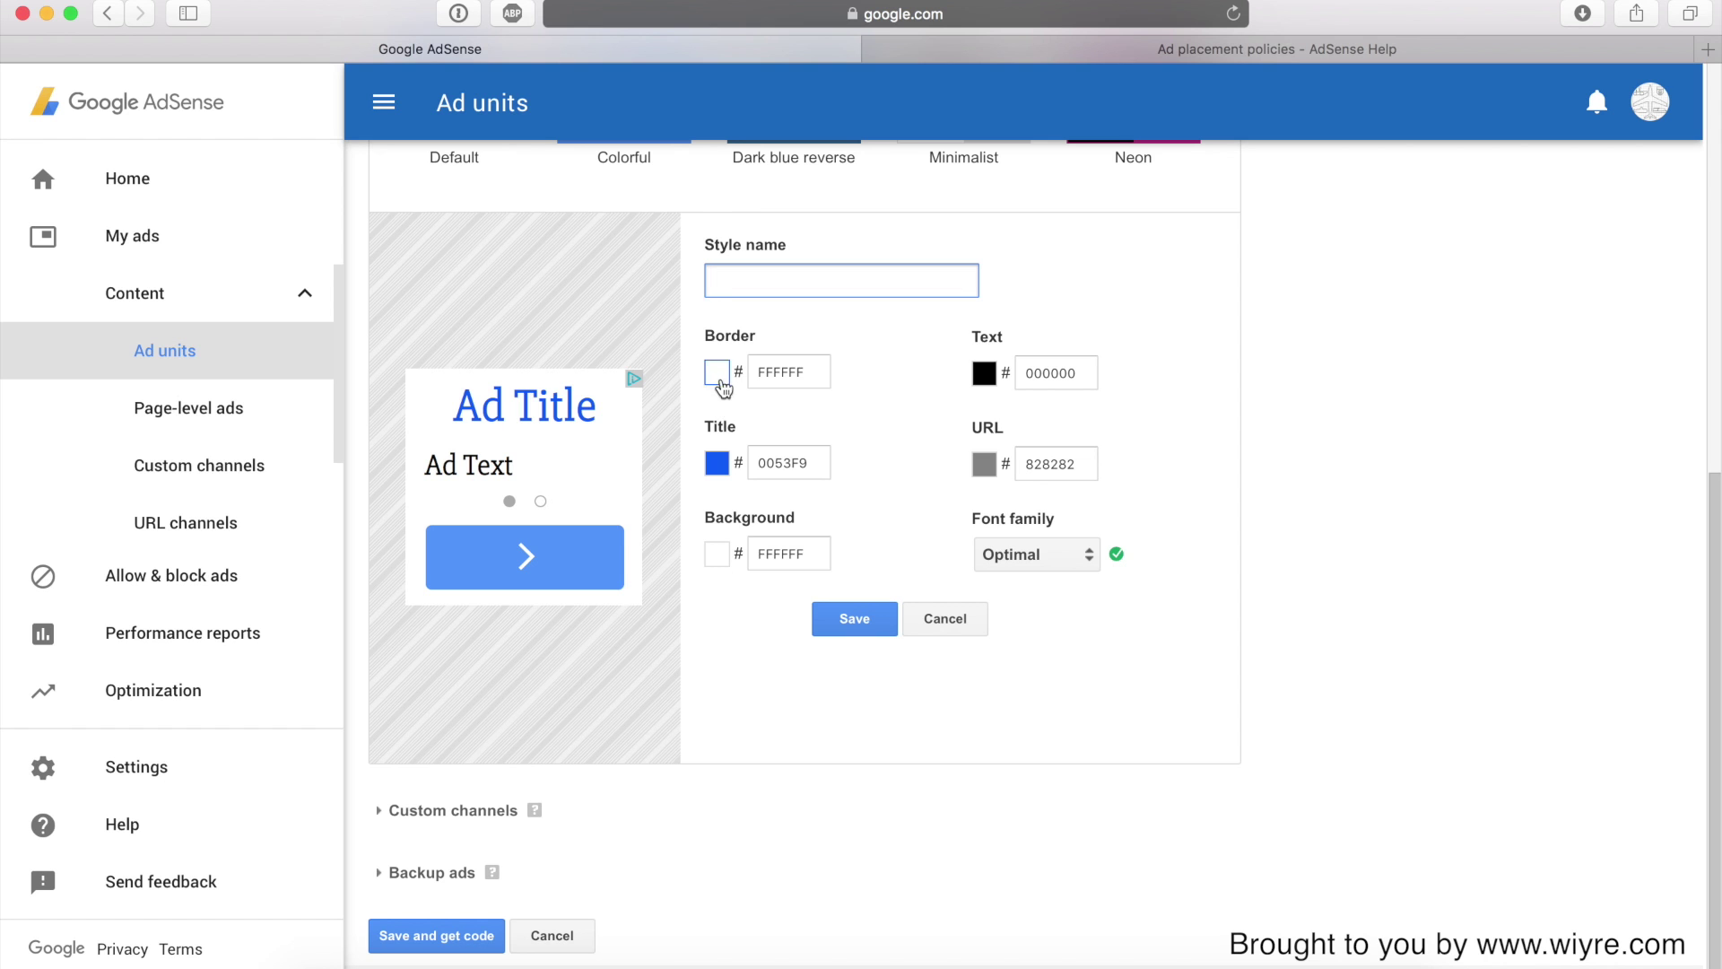
click(942, 618)
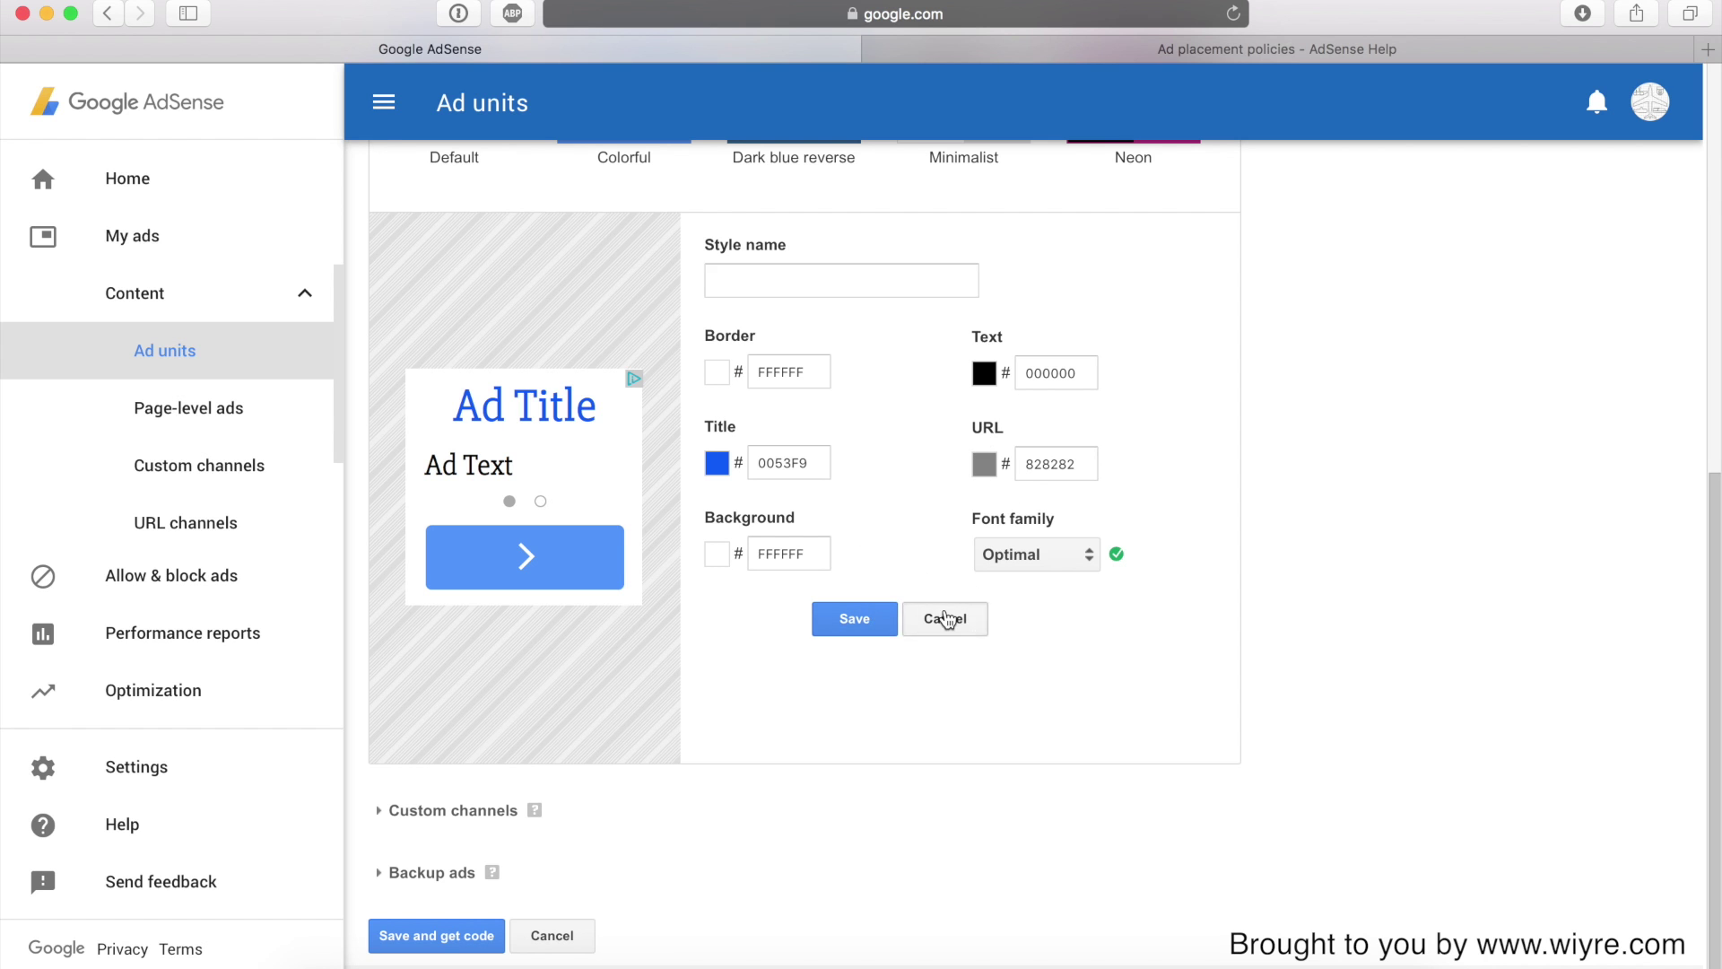
scroll(627, 415, up, 3)
click(437, 360)
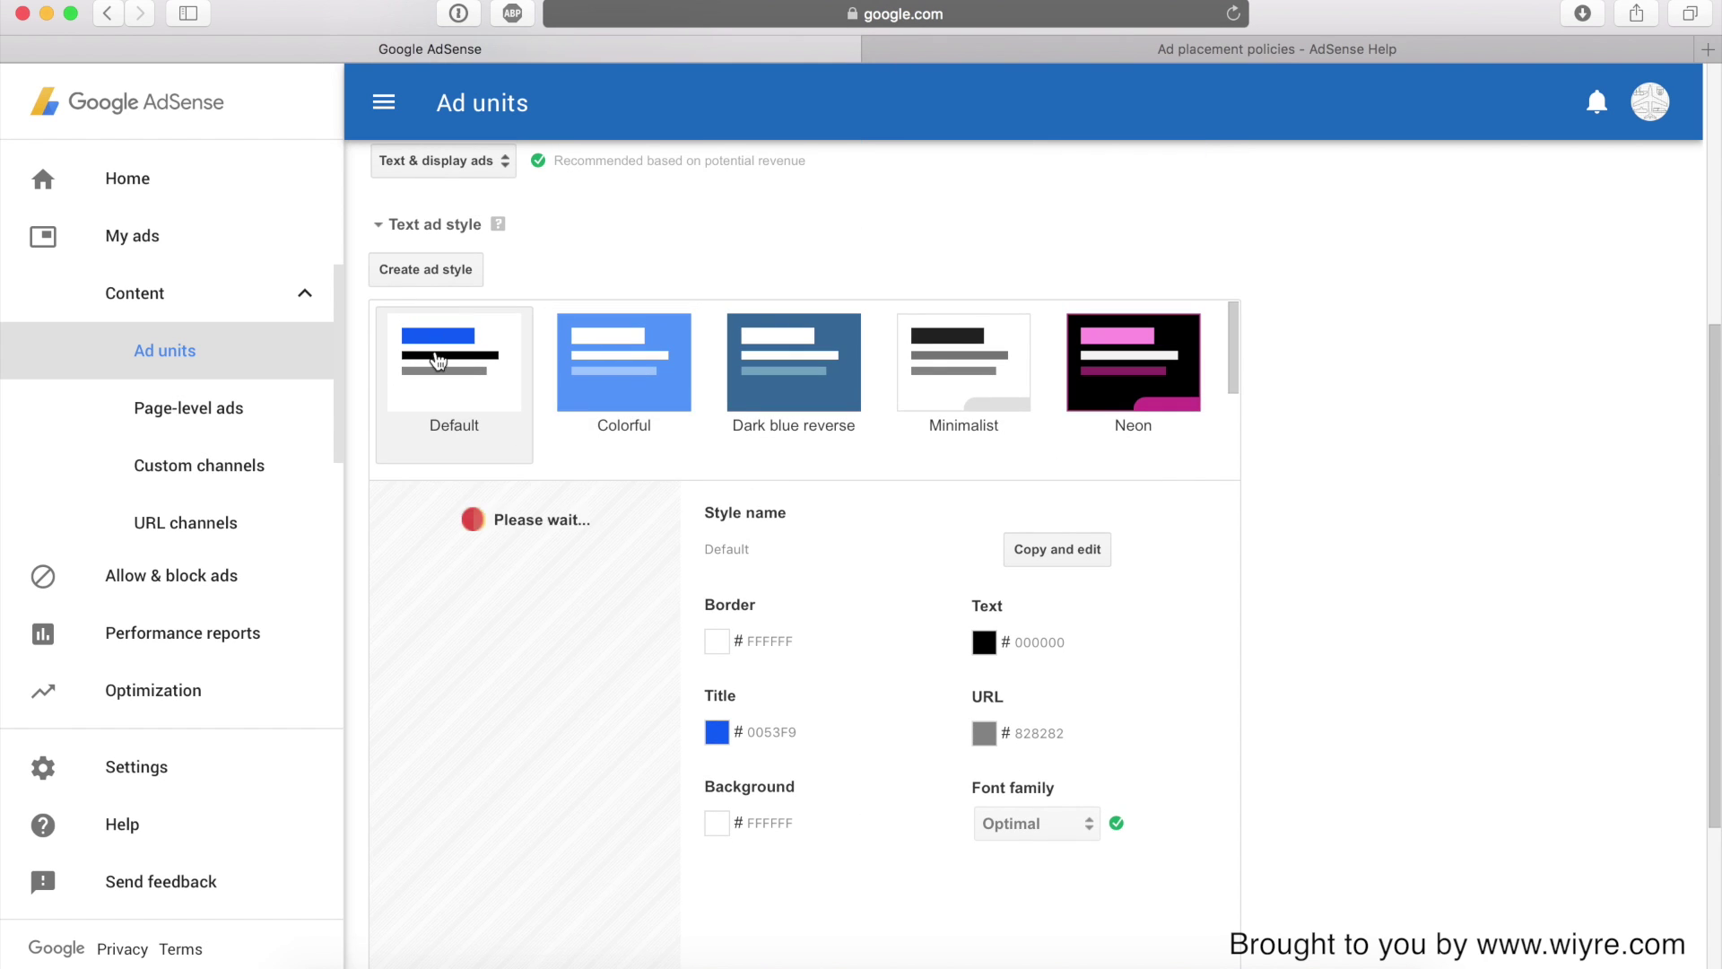
Examine the Custom channels and Backup ads settings of the ad unit
scroll(784, 541, down, 3)
click(507, 811)
scroll(626, 639, down, 5)
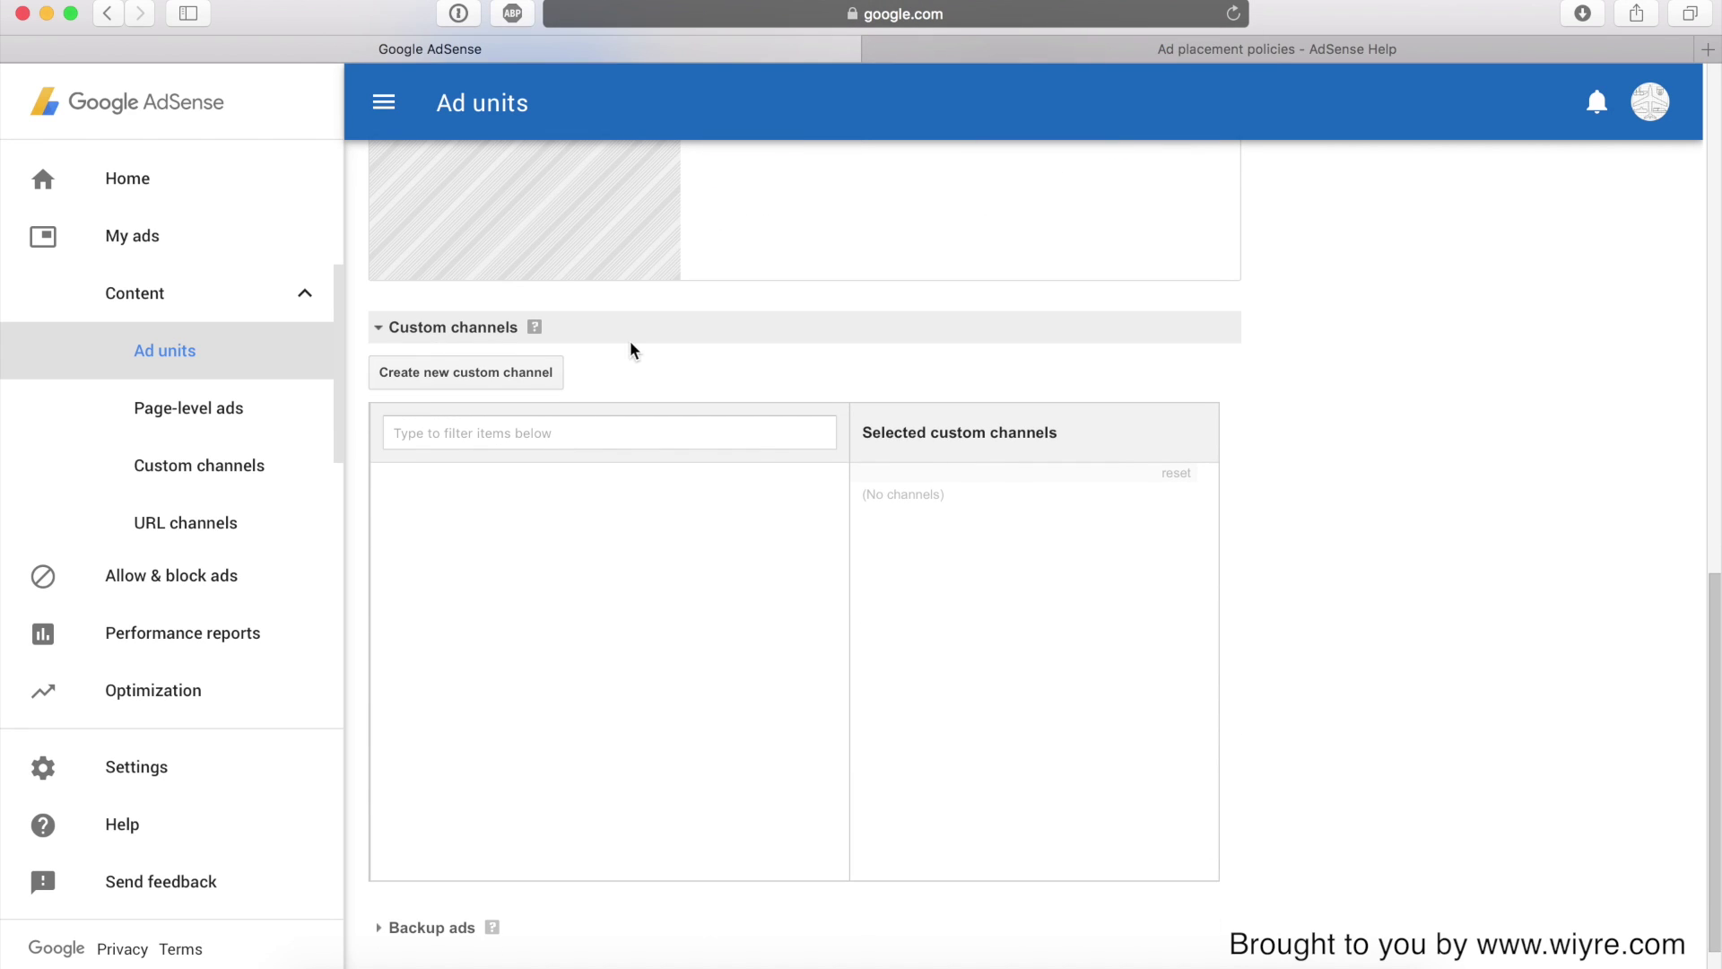
click(534, 327)
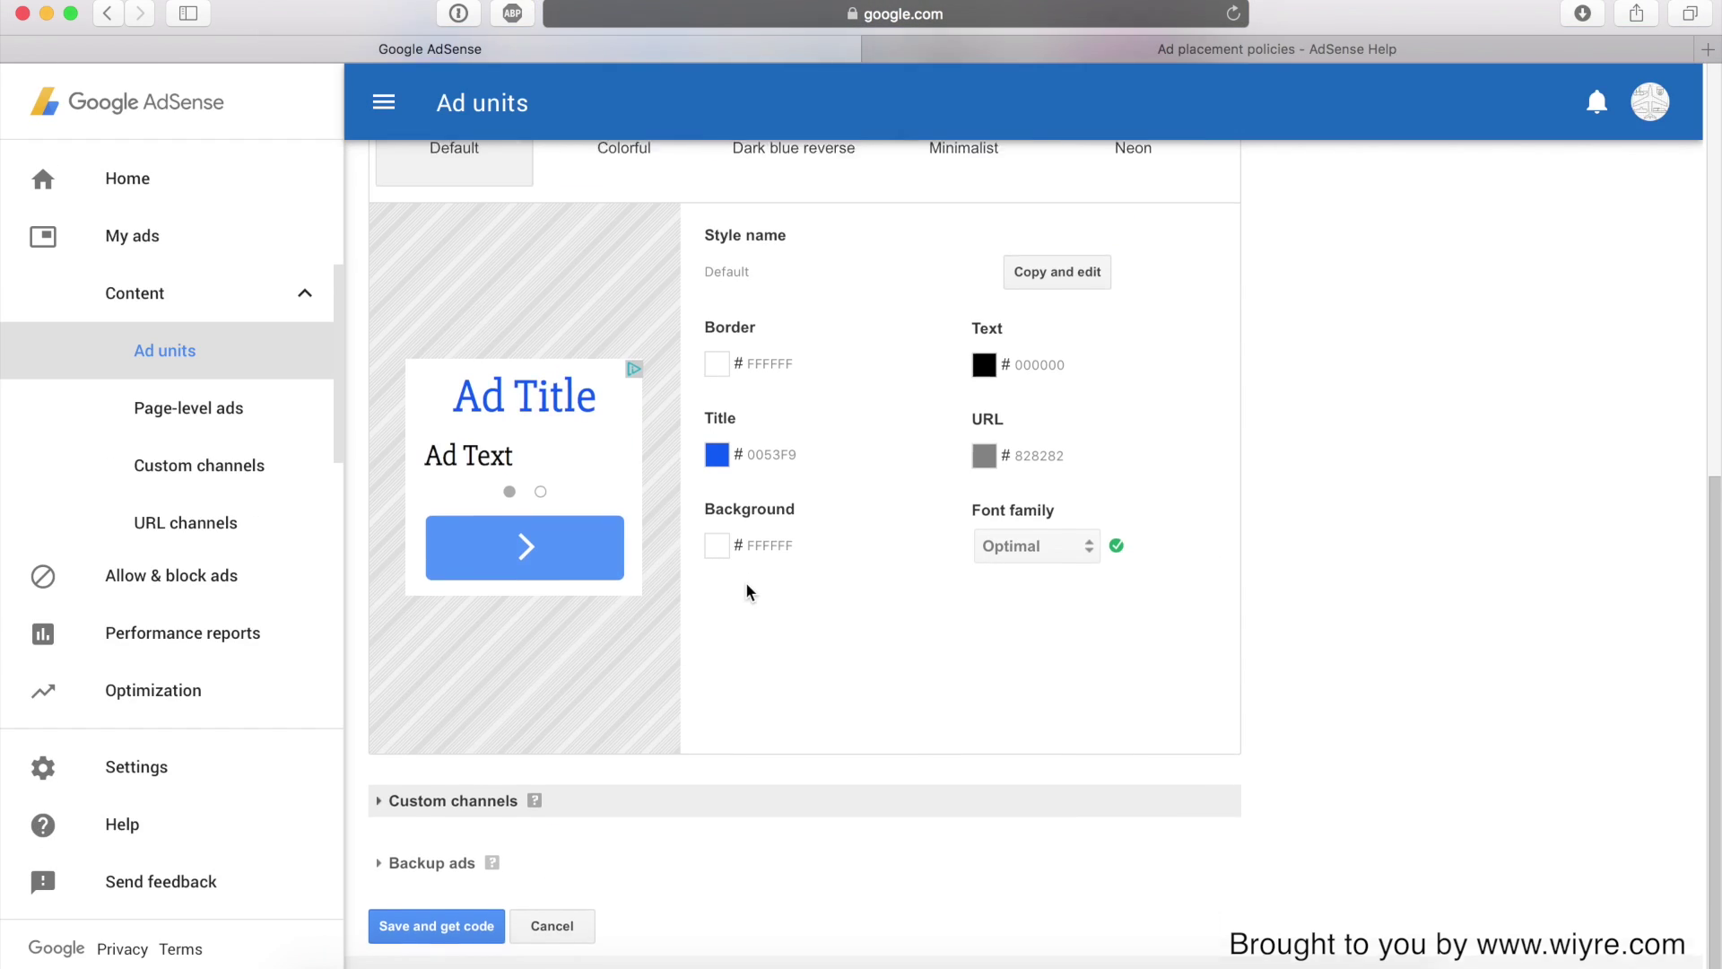
click(381, 811)
scroll(674, 671, down, 6)
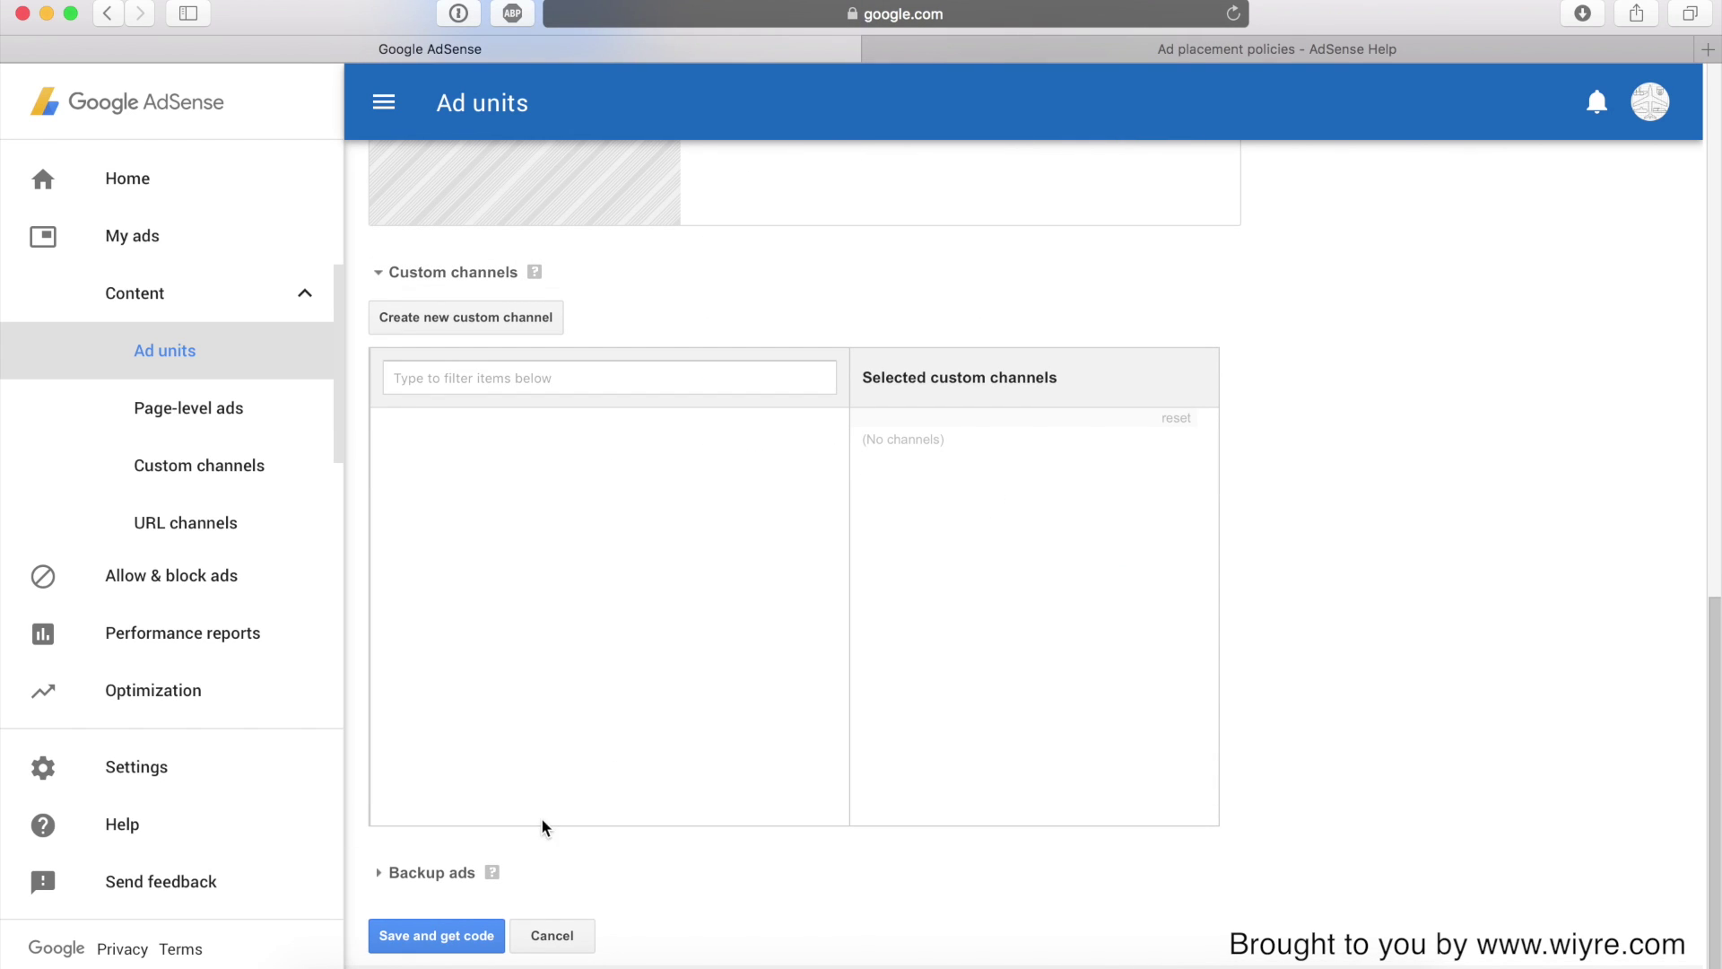
click(379, 877)
scroll(619, 610, down, 1)
click(481, 859)
click(884, 839)
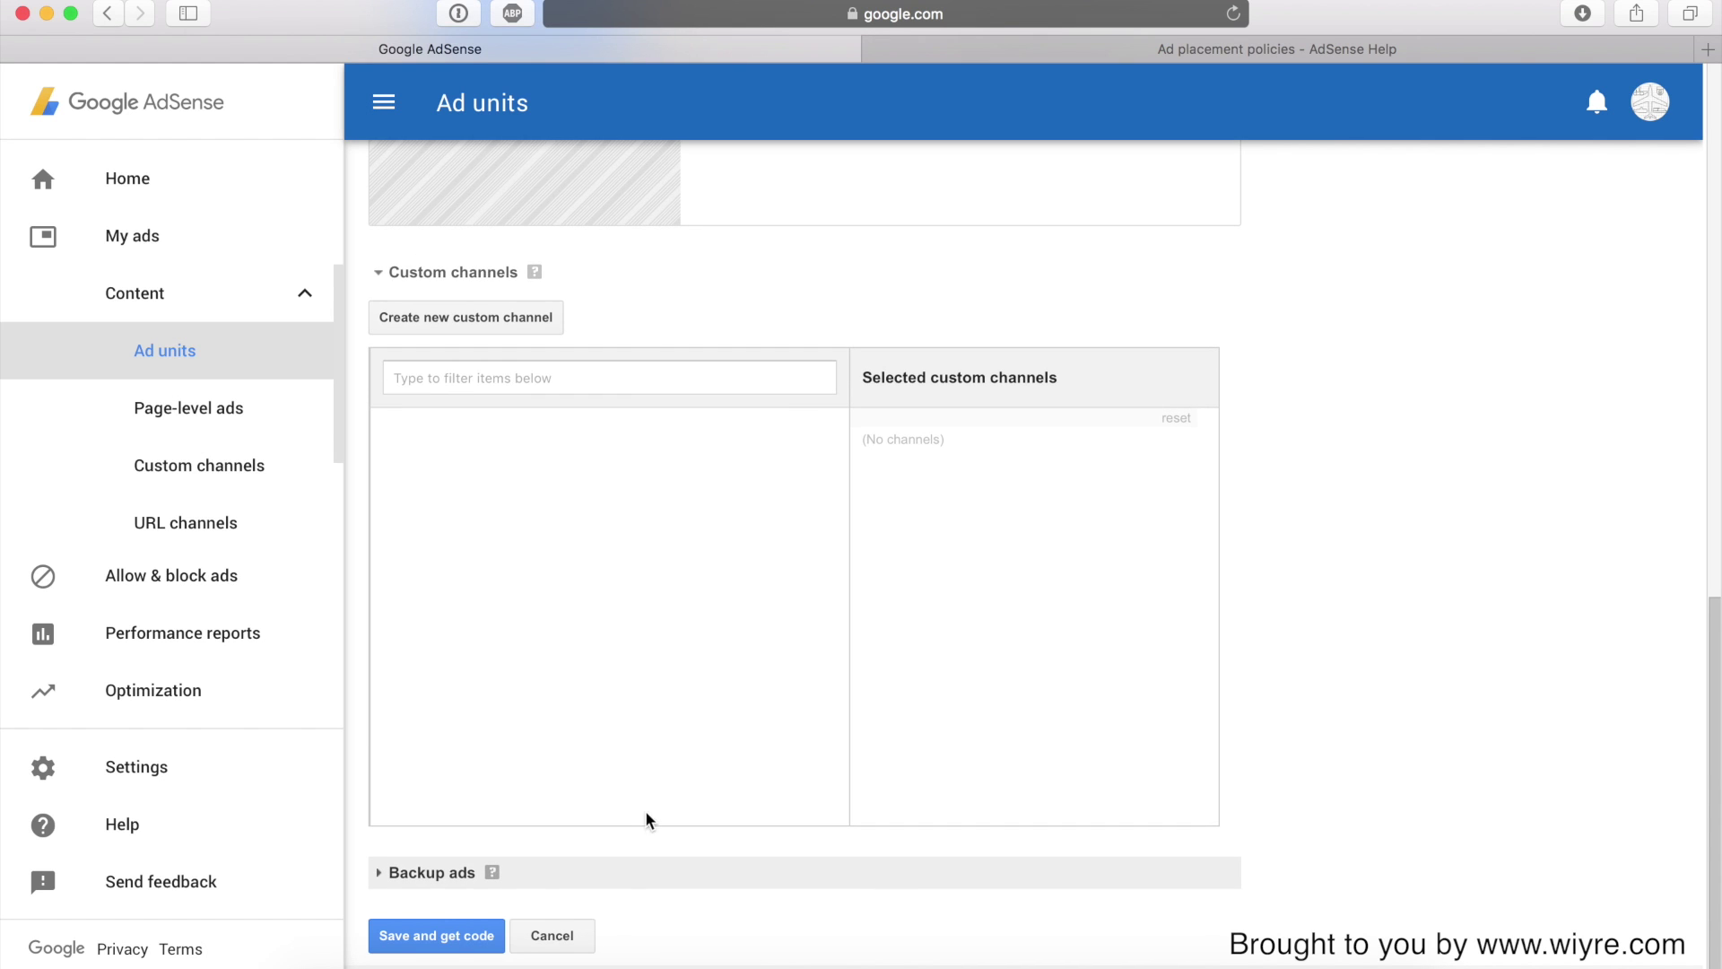
Save the Right Sidebar ad unit to generate its ad code, and close the code dialog
scroll(364, 900, down, 1)
click(413, 936)
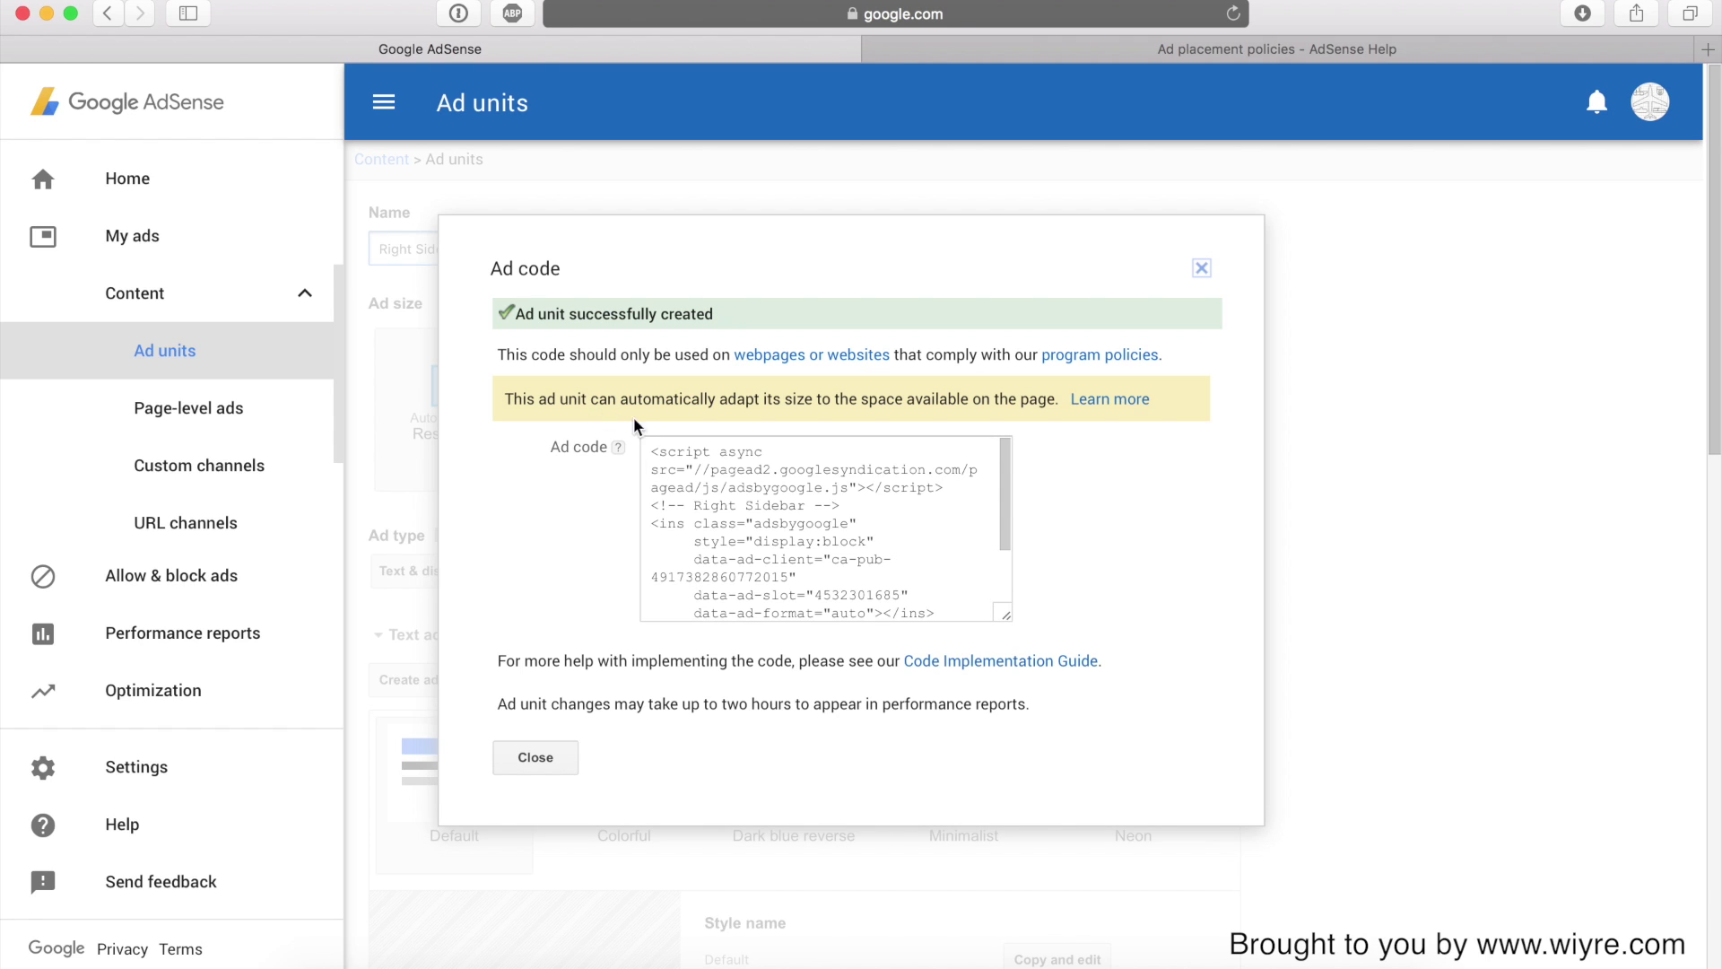
click(541, 768)
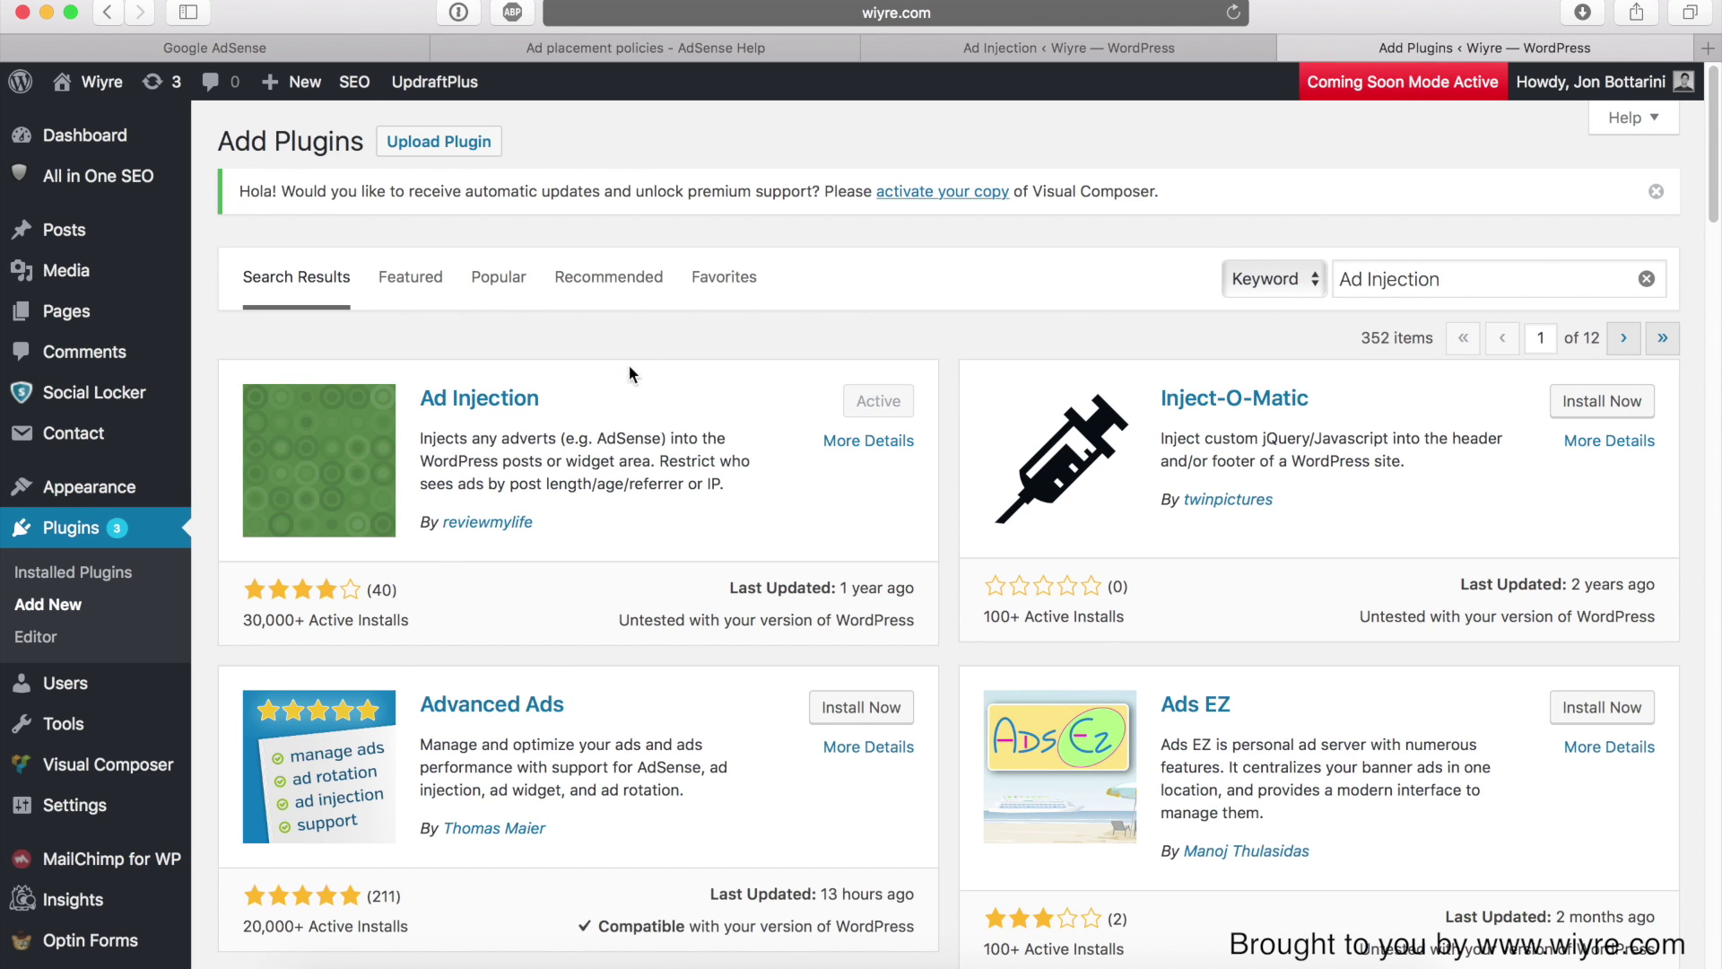
Open the Ad Injection plugin's settings page in WordPress
scroll(533, 346, down, 3)
scroll(532, 345, down, 1)
scroll(599, 343, down, 4)
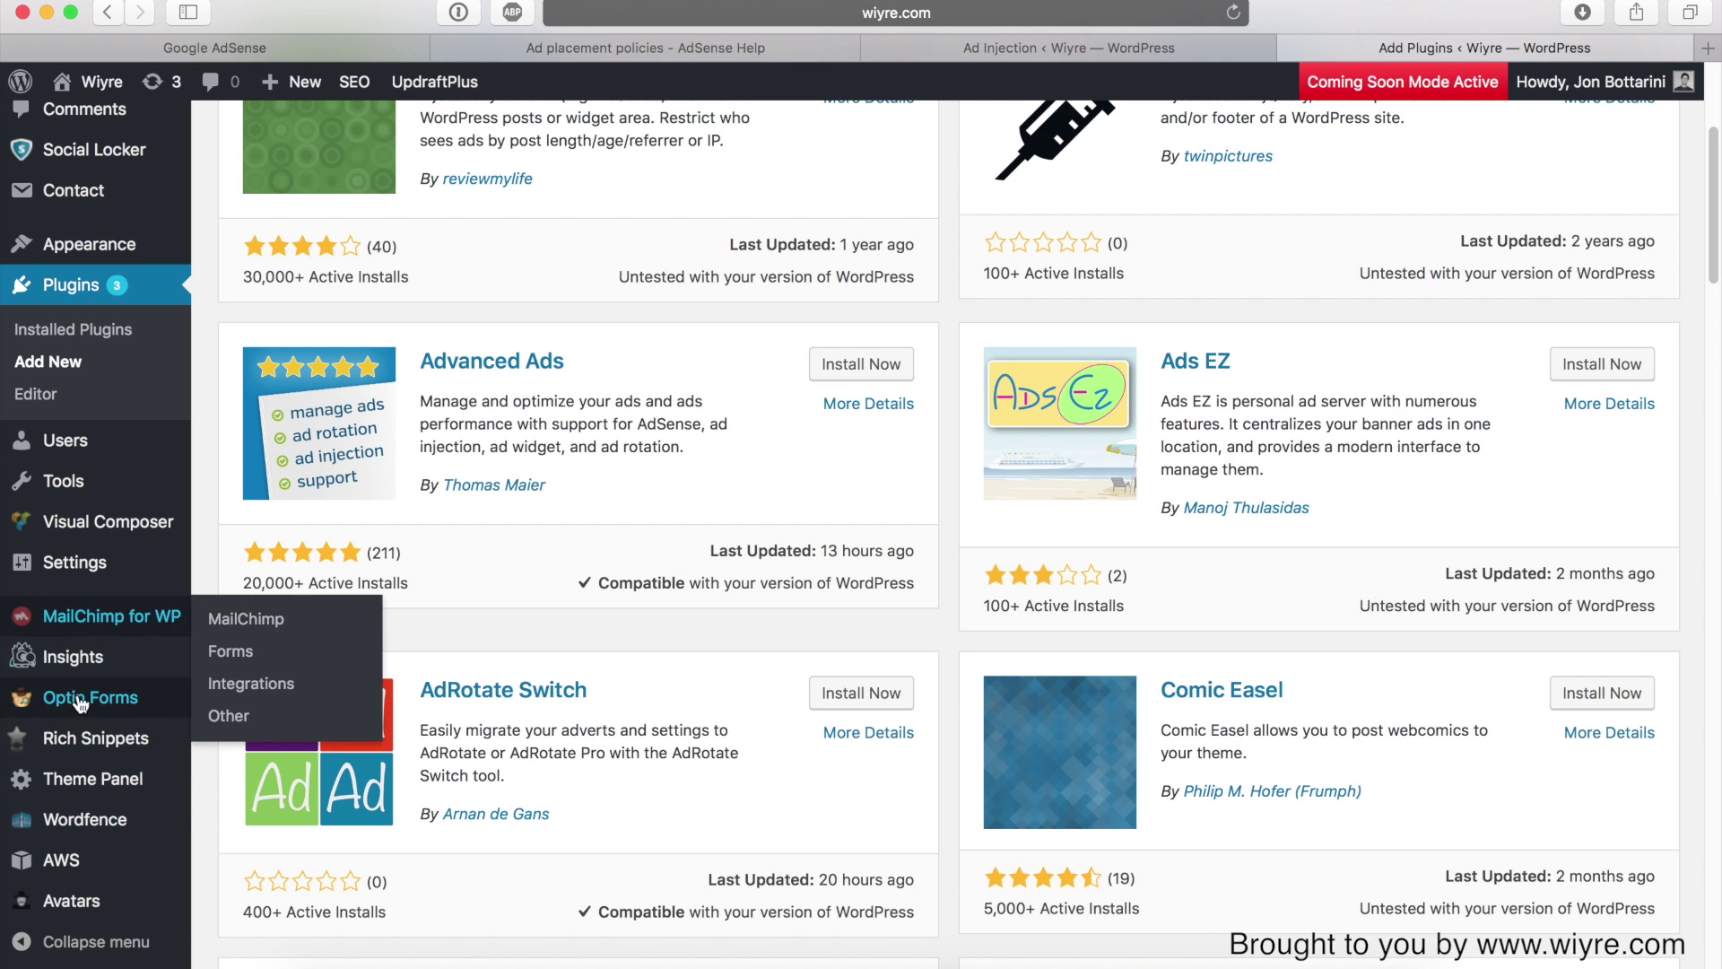
mouse_move(78, 585)
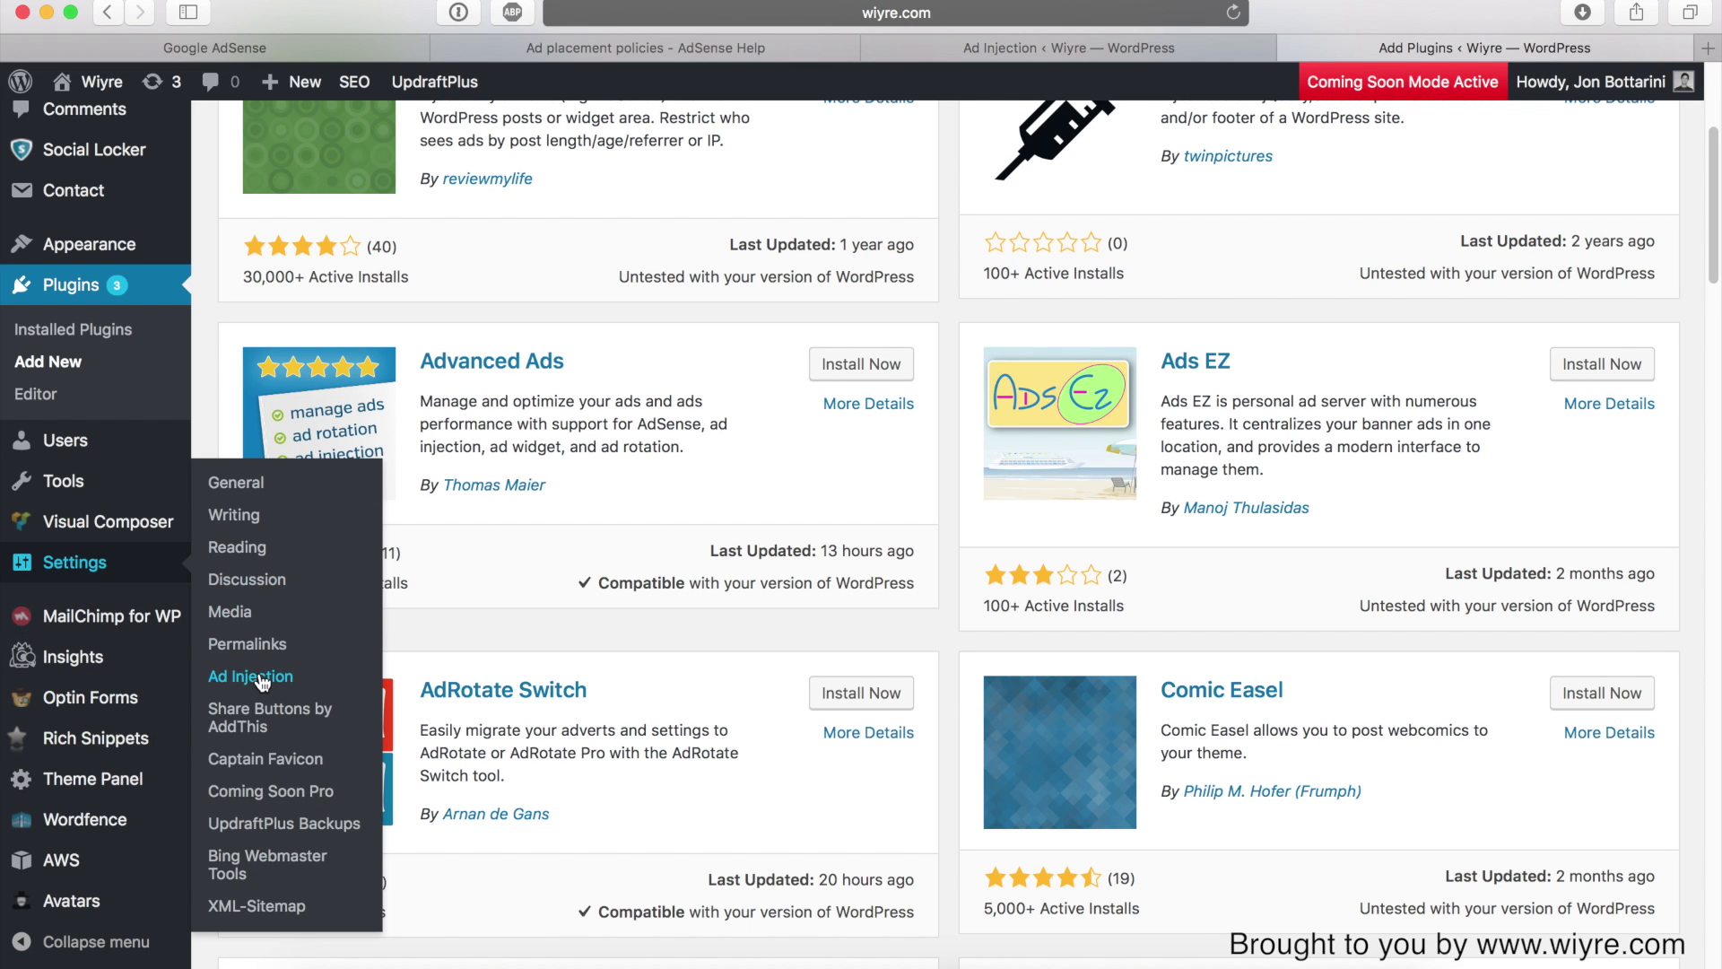
click(1057, 49)
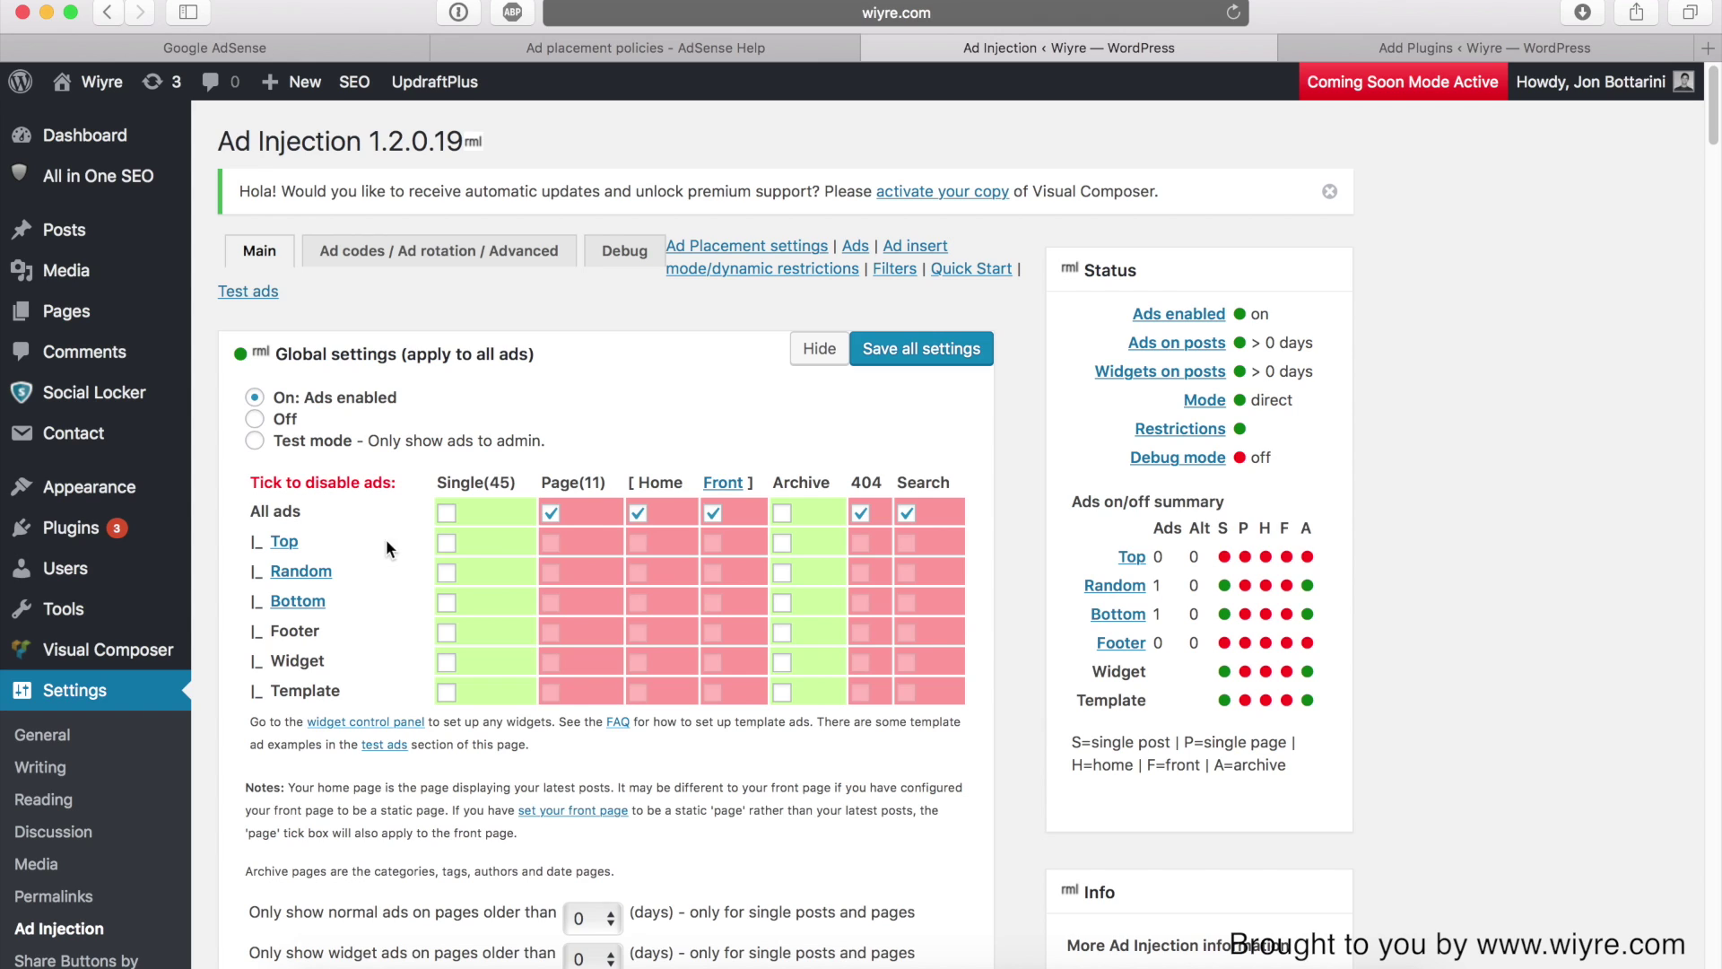
Examine the Global settings grid that disables ads by page type, from Single and Page through 404 and Search
drag(417, 484, 245, 484)
click(245, 484)
drag(542, 483, 952, 479)
click(866, 482)
click(942, 484)
Examine the Top ad and Random ads placement settings, including the maximum number of ads on a whole archive page
scroll(386, 498, down, 5)
scroll(397, 496, down, 12)
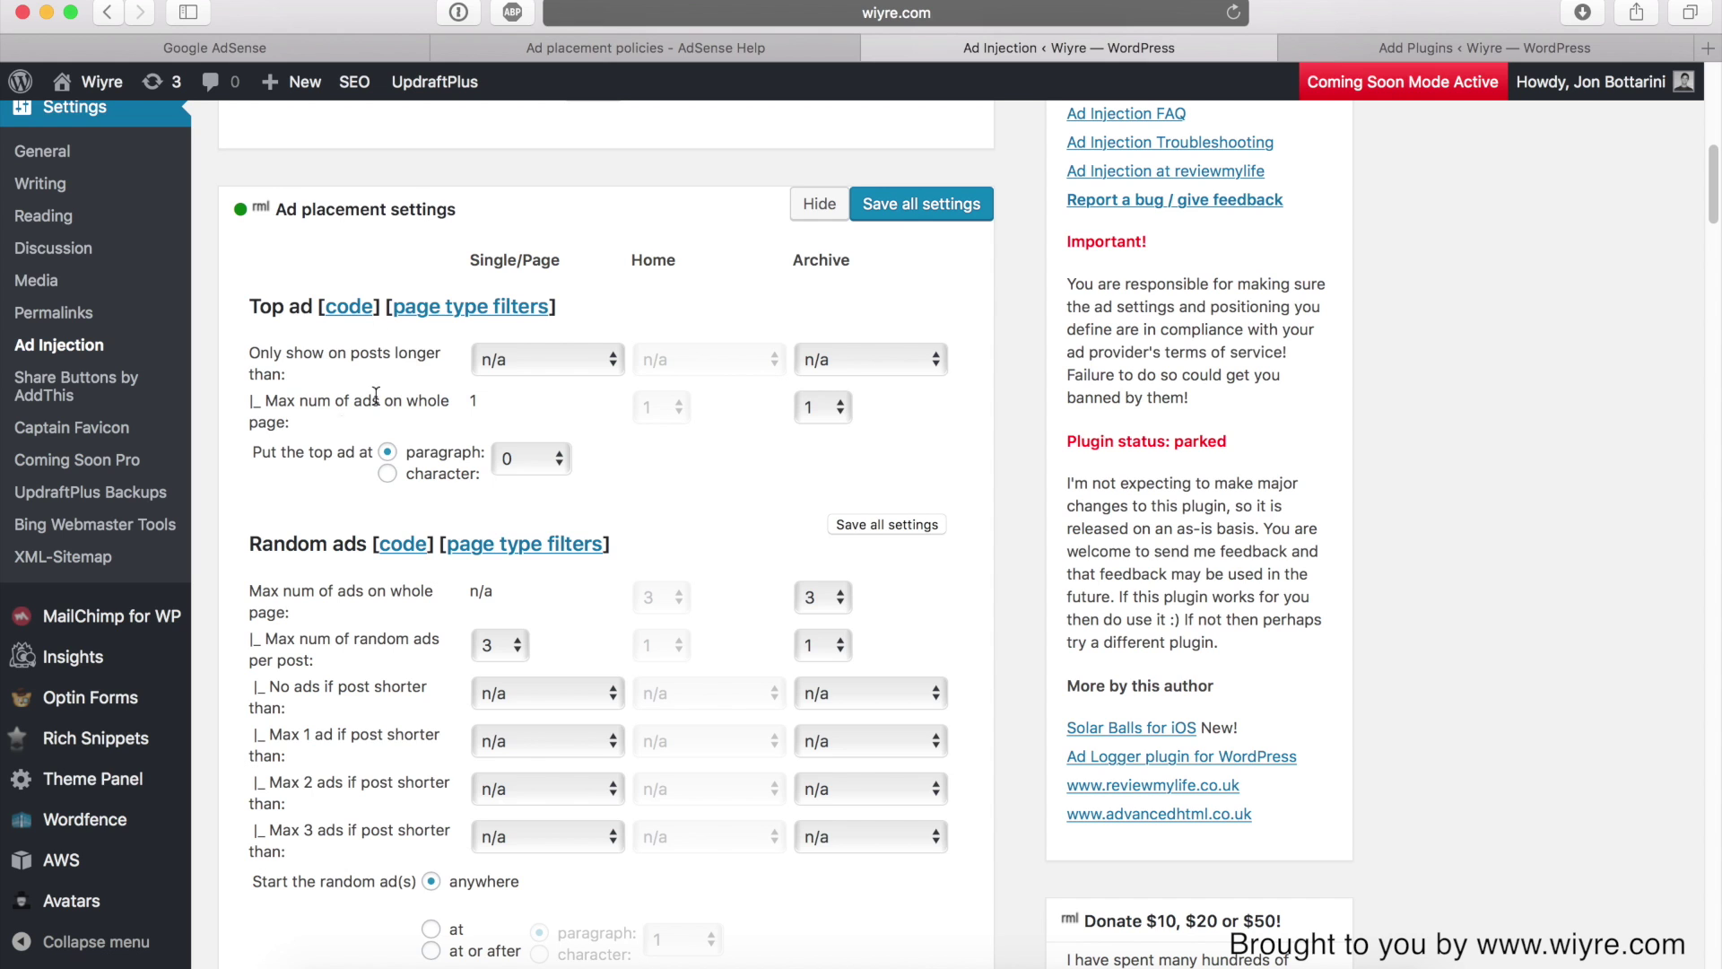
scroll(272, 299, down, 5)
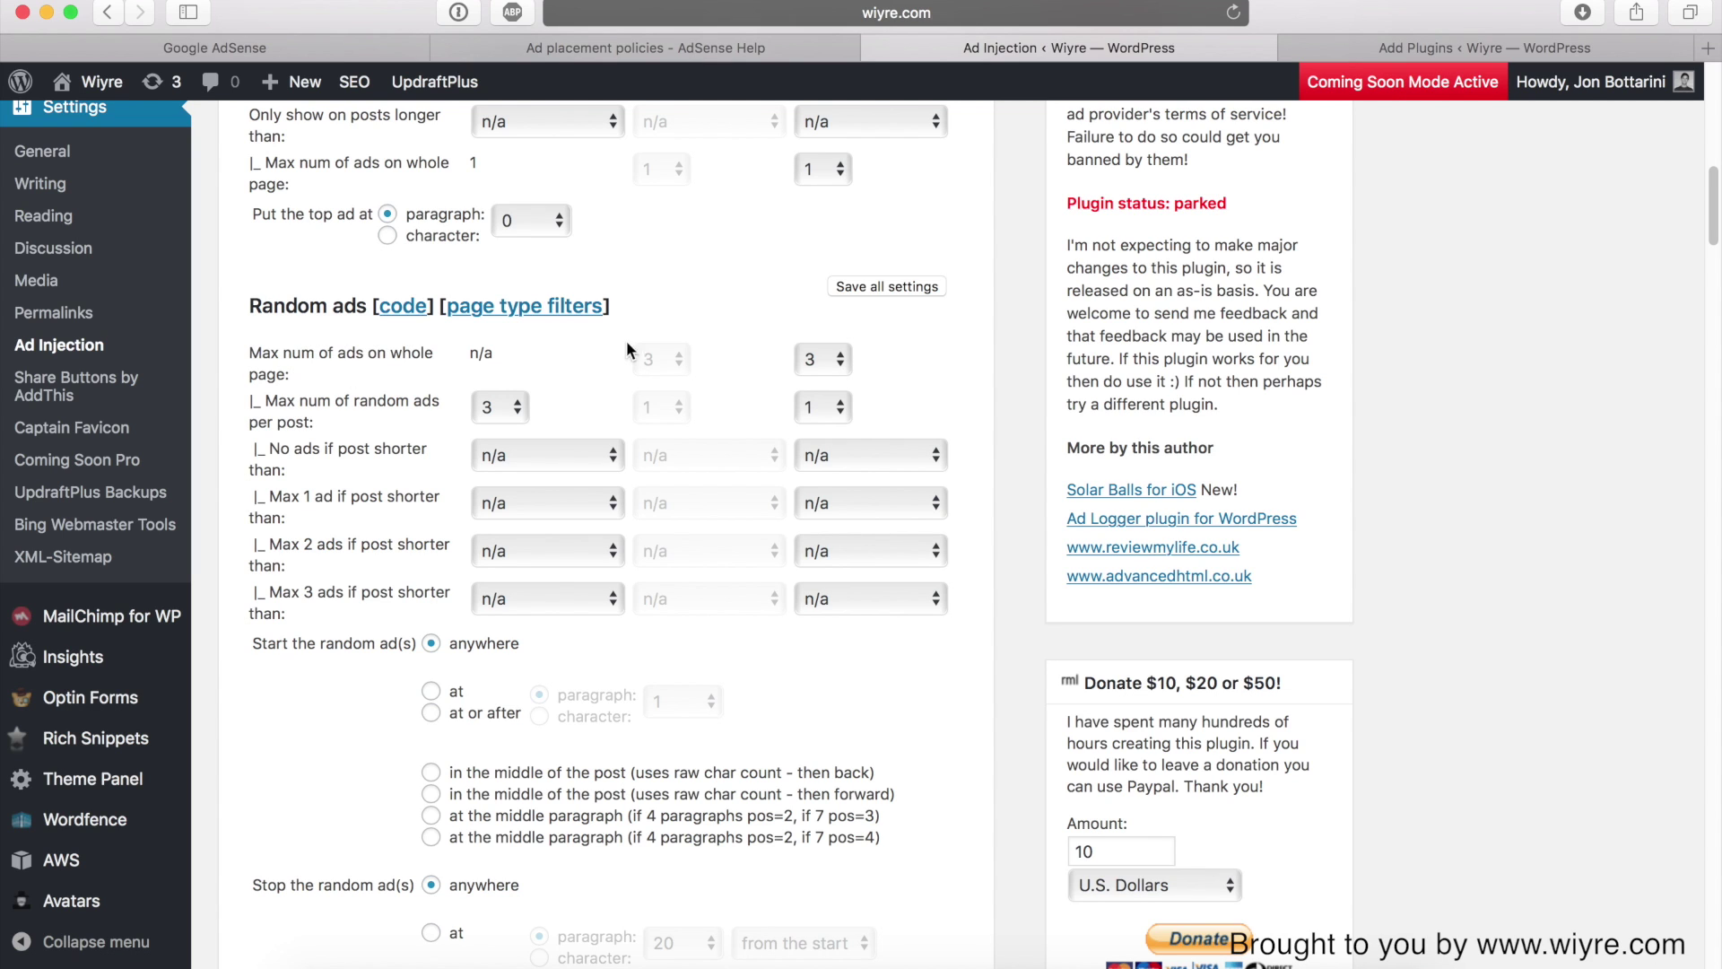
click(821, 360)
click(921, 367)
click(892, 361)
Consult the AdSense ad placement policies, and recheck the Random ads limit for a whole archive page in Ad Injection
click(787, 49)
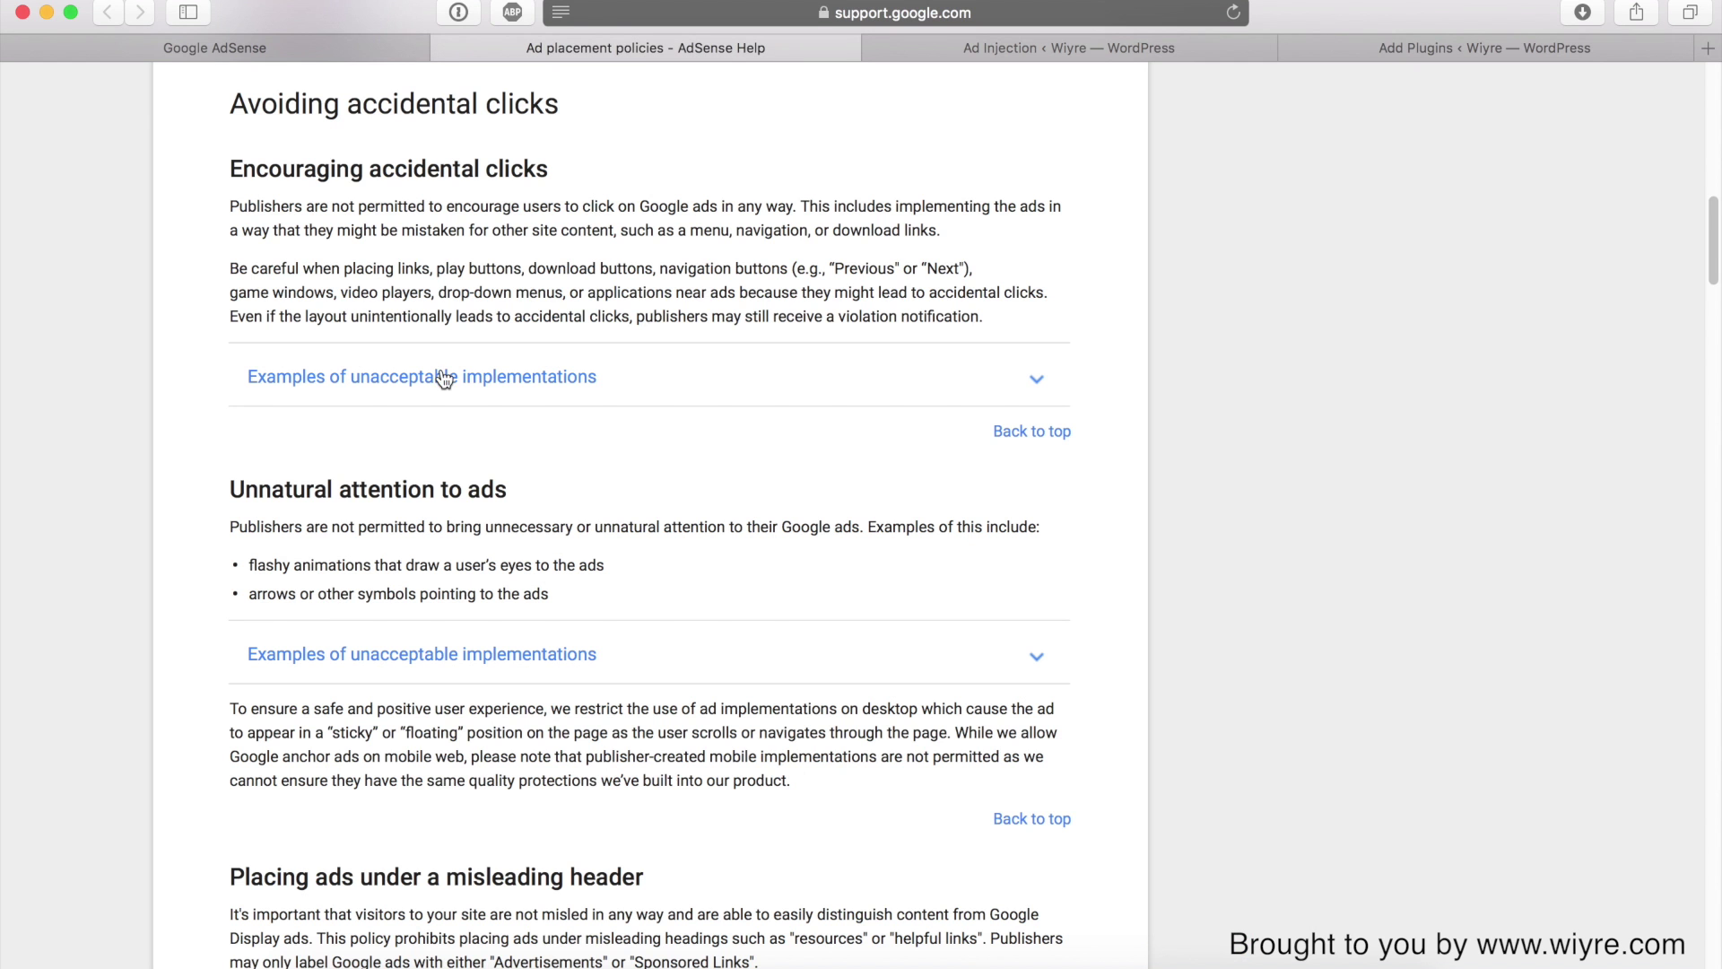
scroll(481, 376, up, 10)
scroll(466, 455, down, 3)
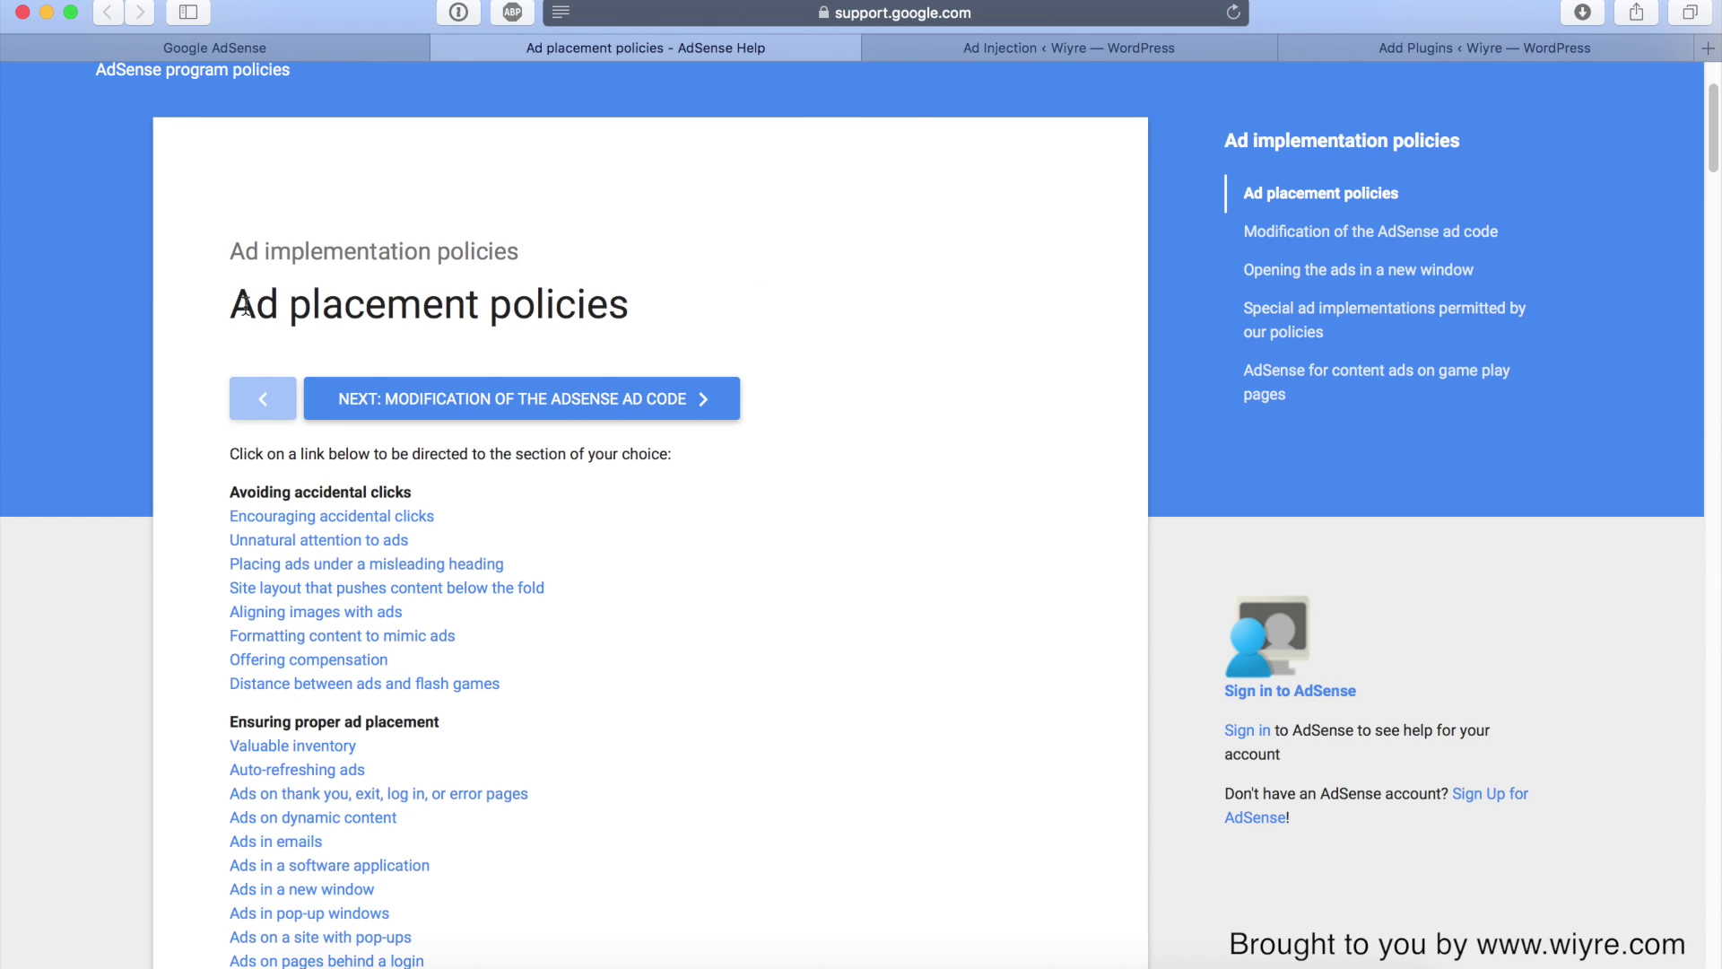
click(1030, 54)
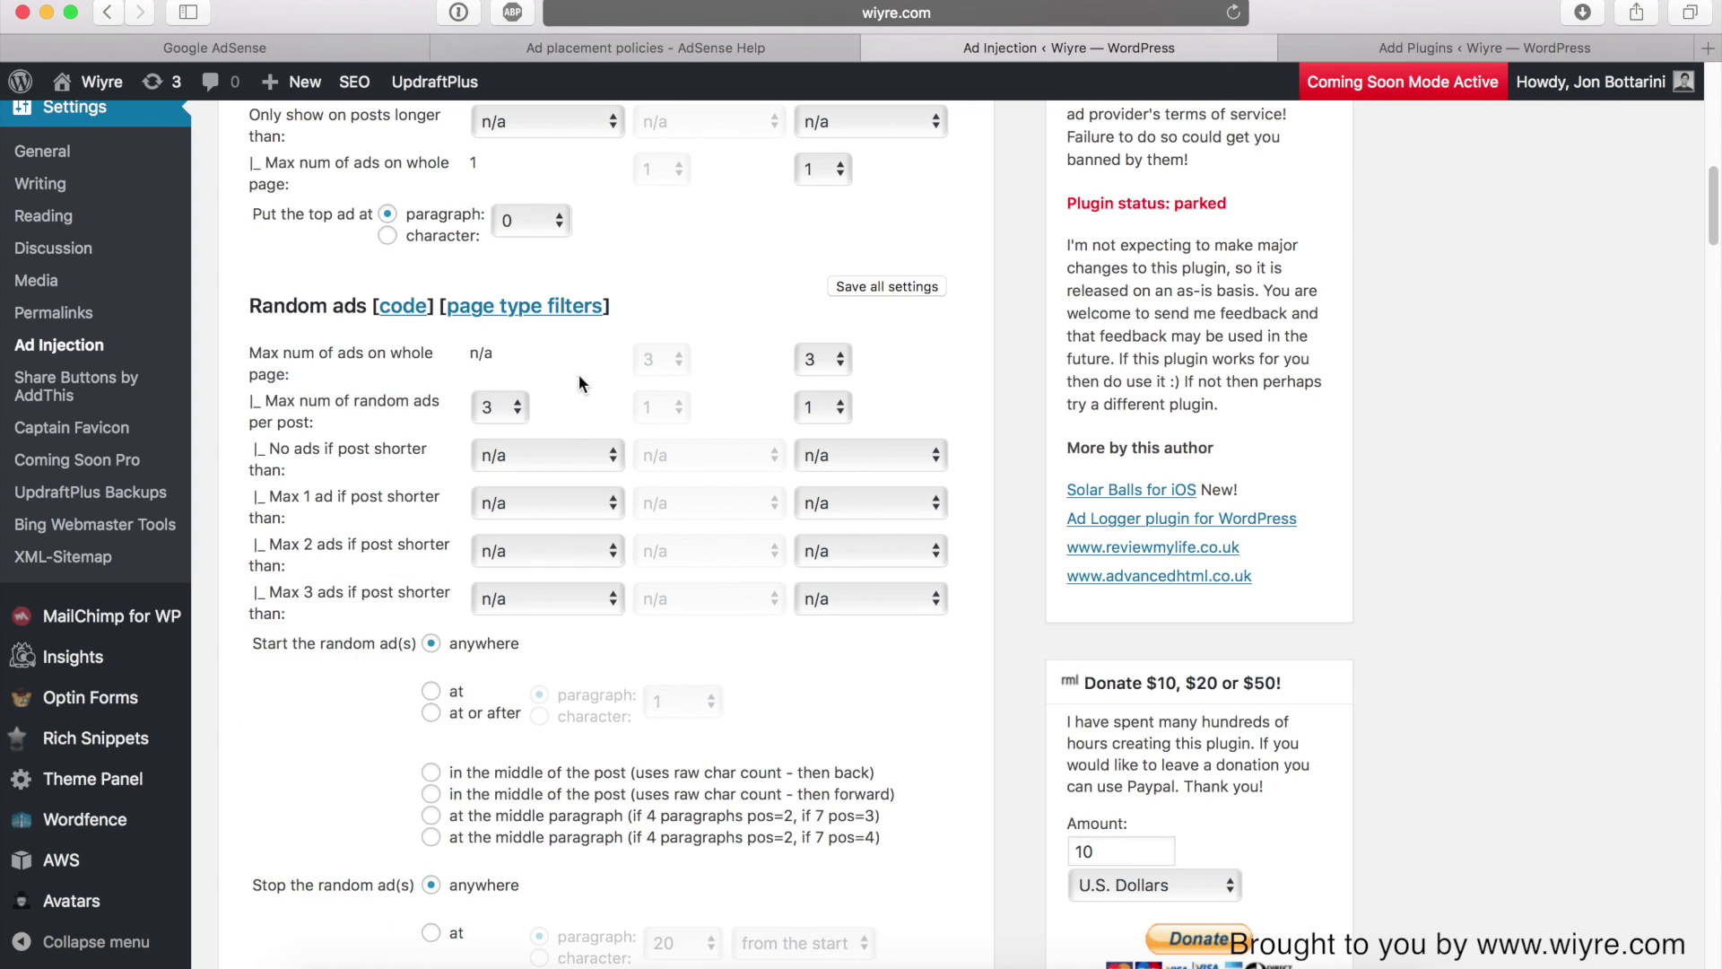
click(824, 358)
click(950, 362)
Review the list of AdSense placement policy topics, and return to the Global settings of Ad Injection
click(698, 48)
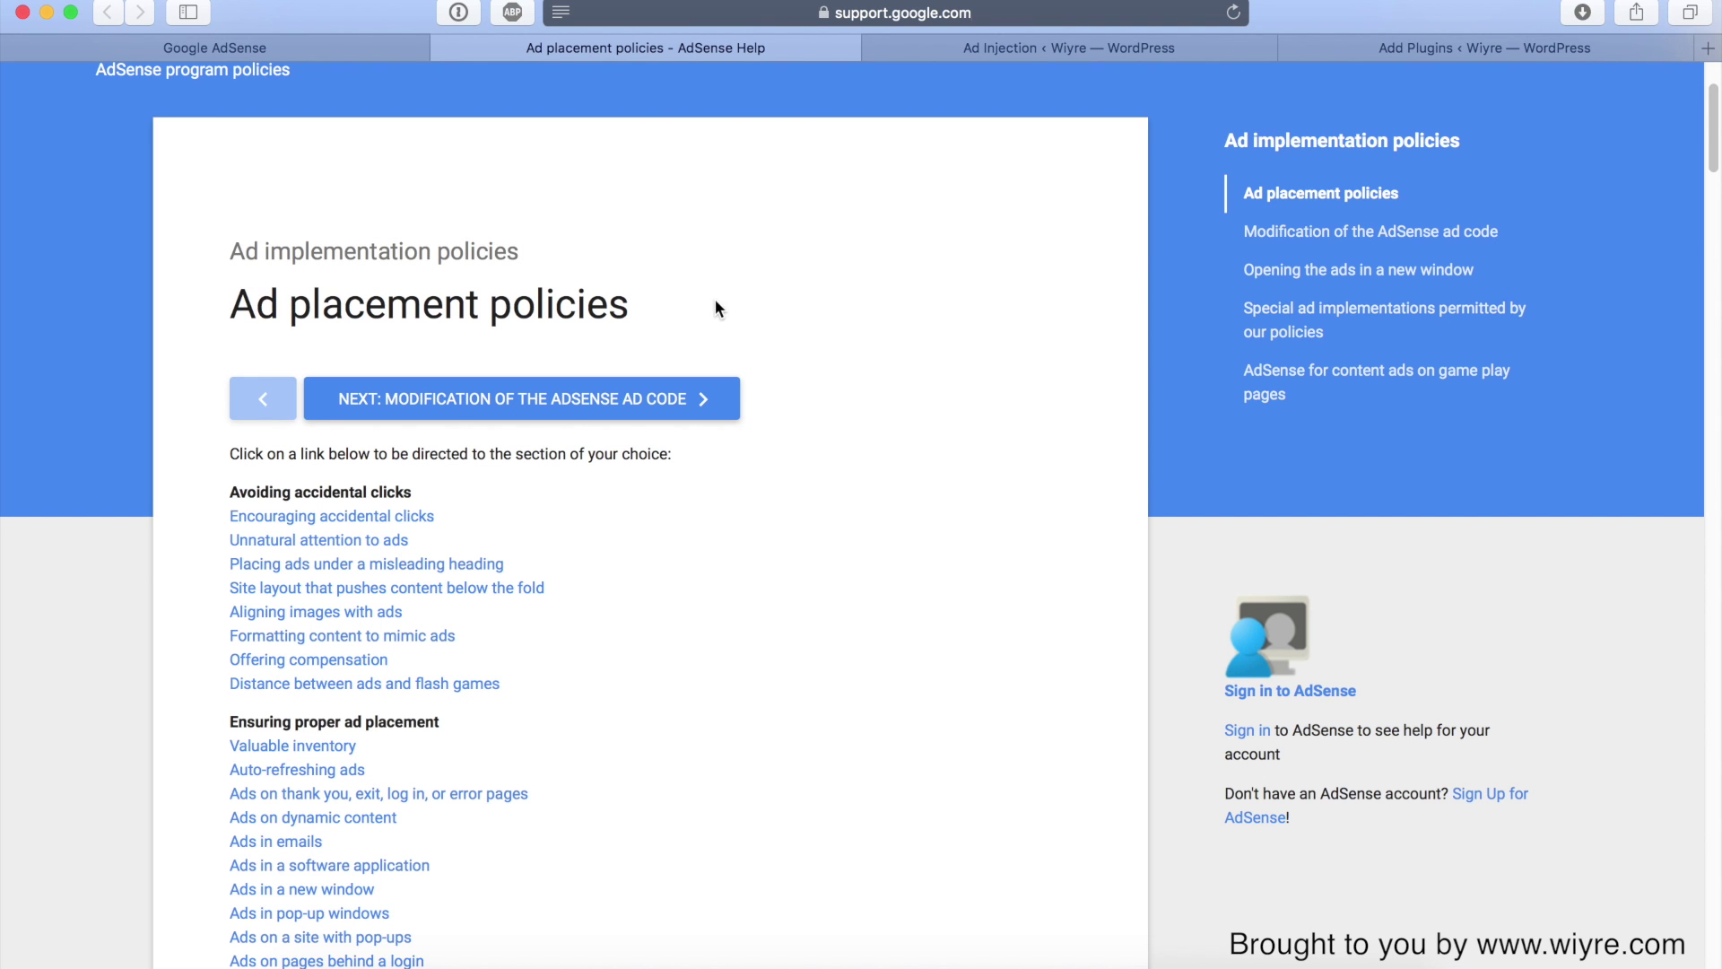
scroll(653, 590, down, 12)
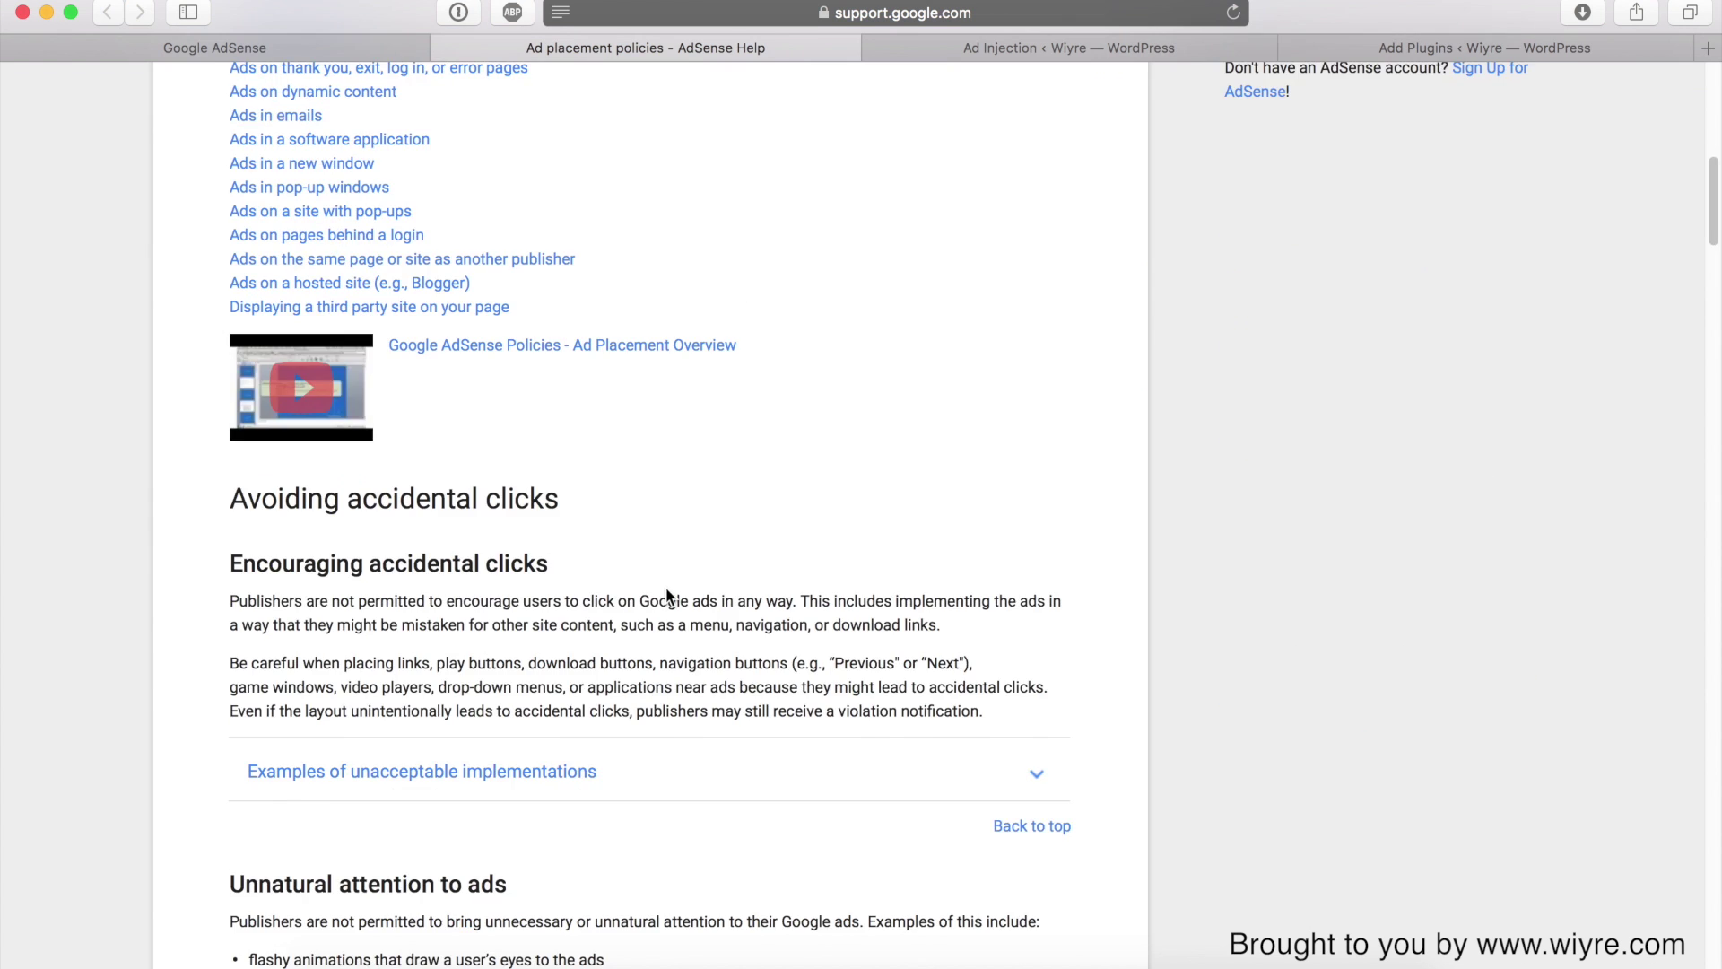
scroll(668, 598, up, 15)
scroll(675, 589, down, 6)
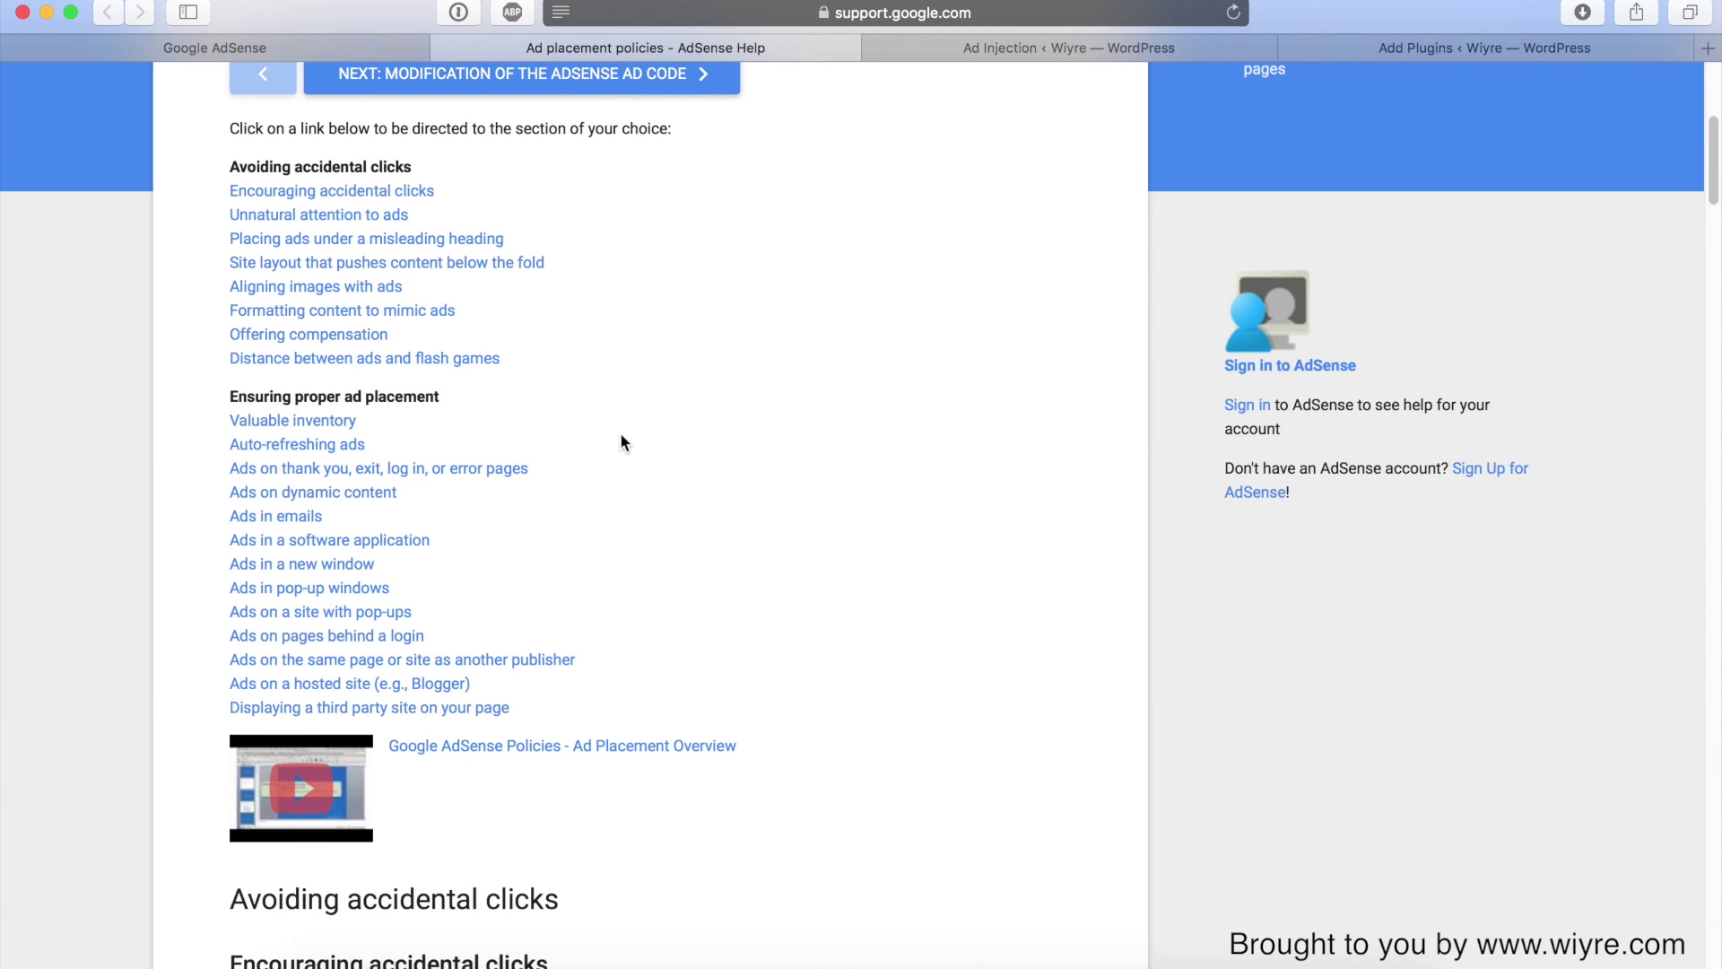
click(959, 48)
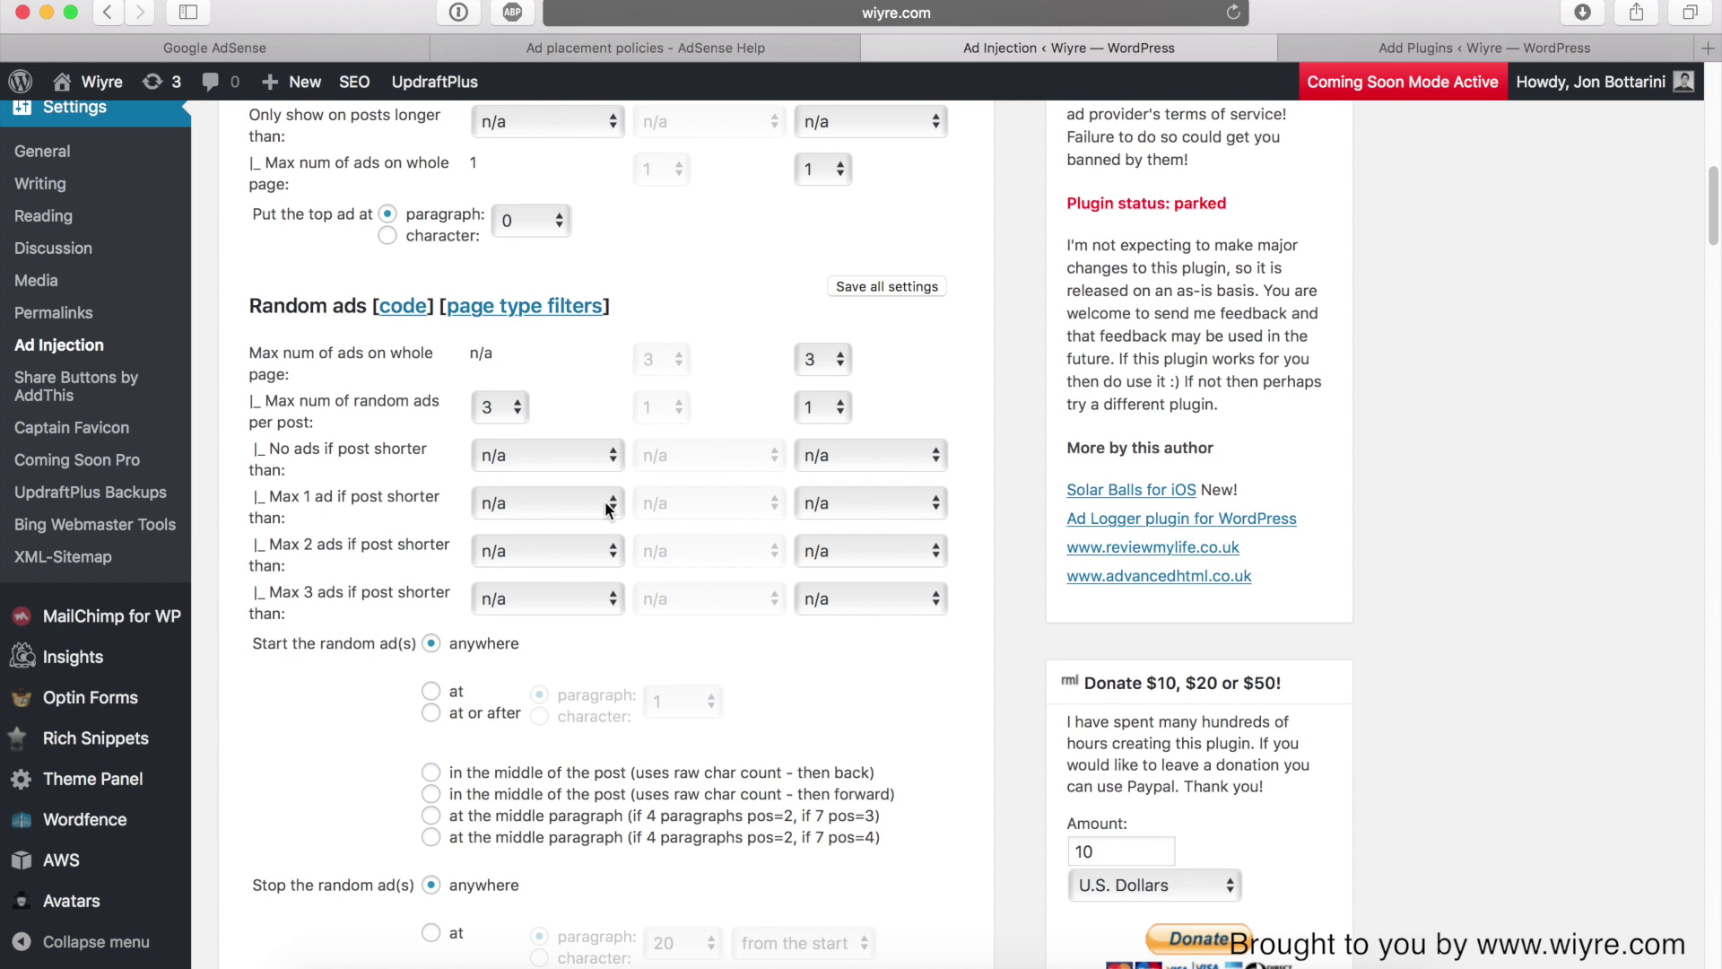
scroll(709, 516, up, 12)
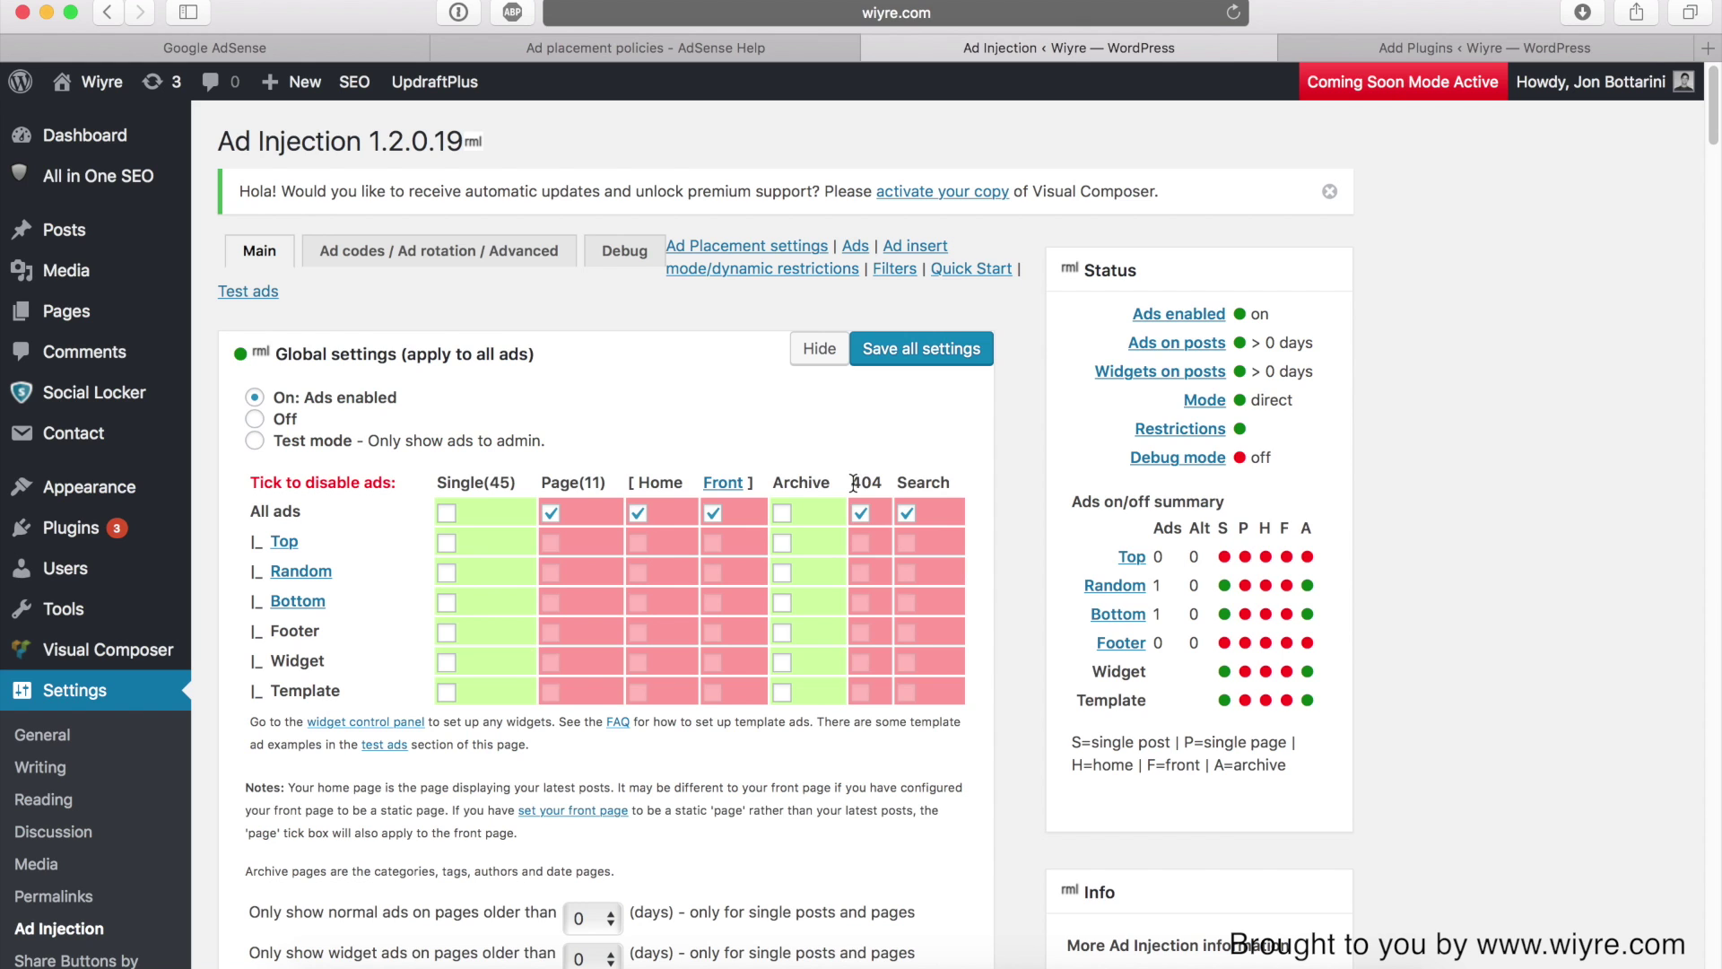
Compare the start of the AdSense placement policies with Ad Injection's option for disabling all ads on 404 pages
click(682, 47)
scroll(654, 448, up, 10)
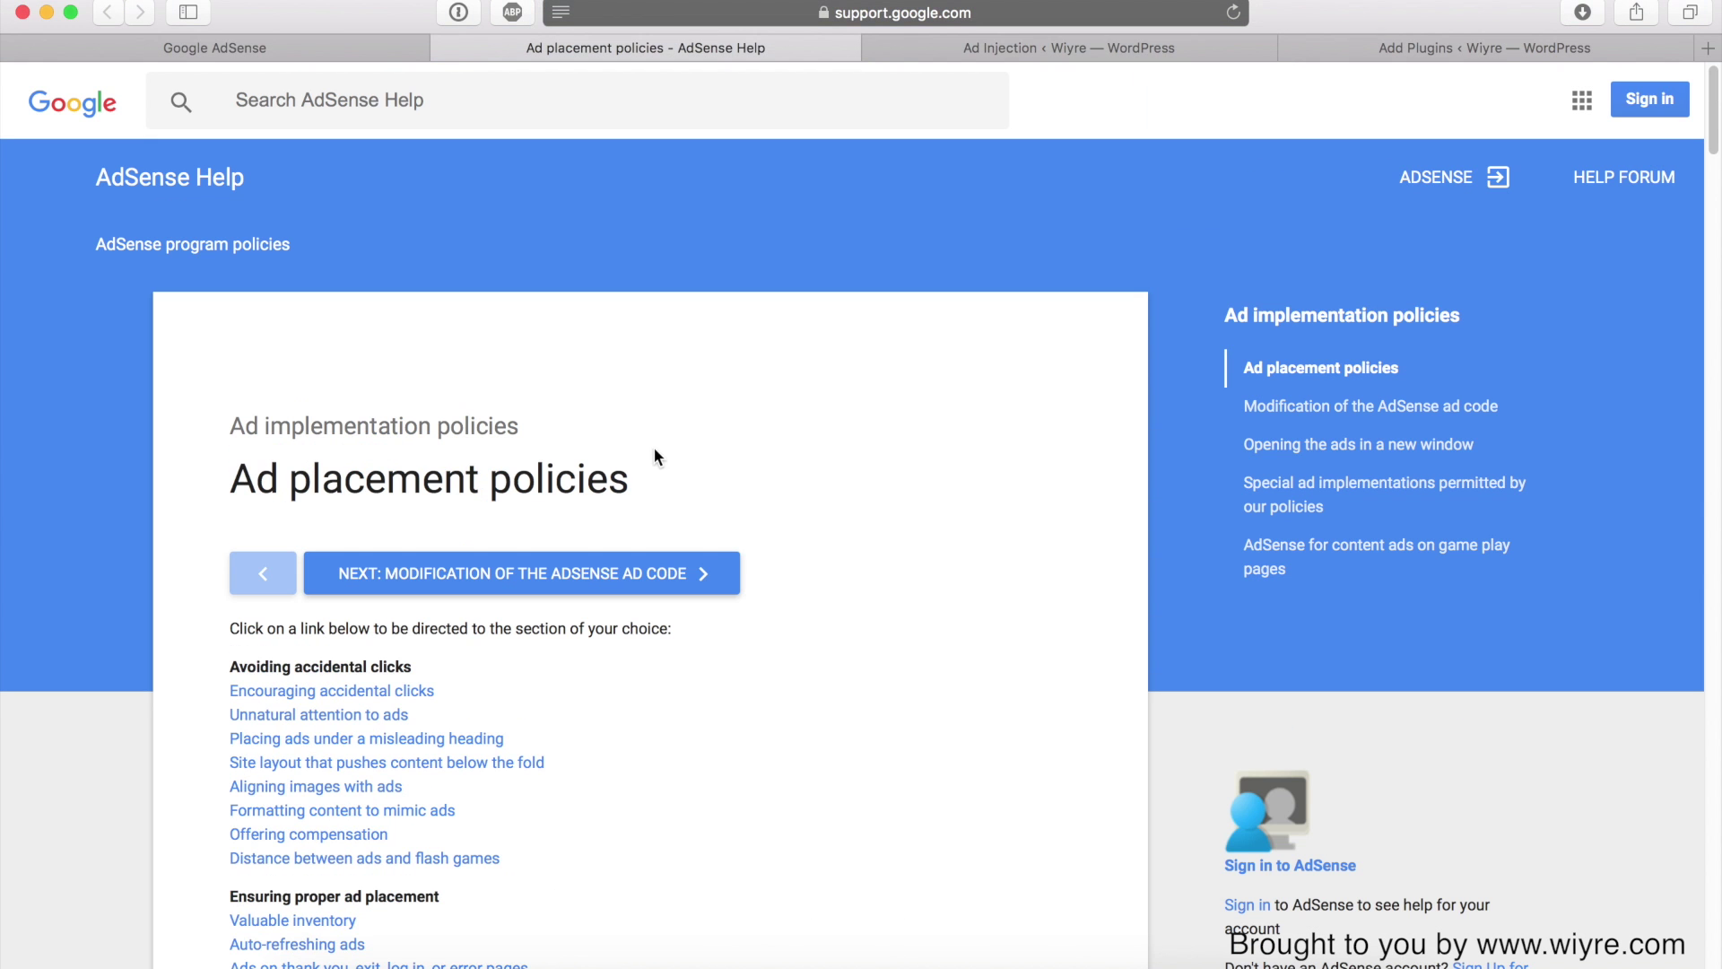
click(1127, 46)
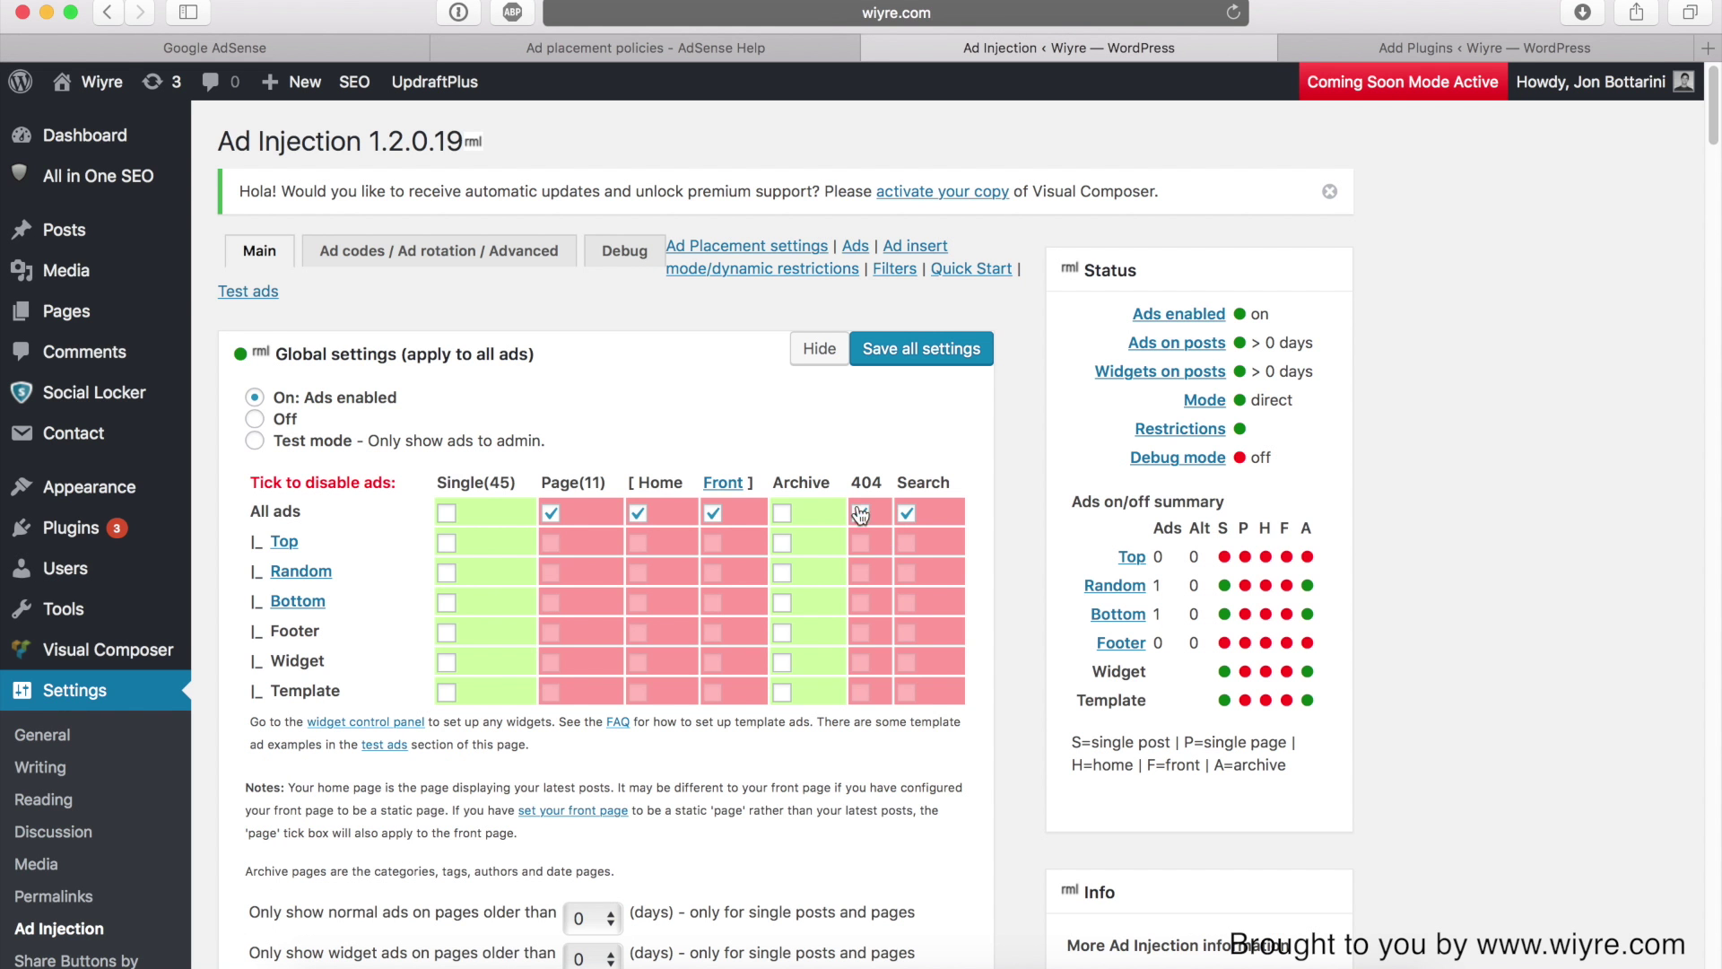
click(861, 512)
scroll(373, 541, down, 15)
Read the AdSense ad placement policies from avoiding accidental clicks through ads on thank you, exit, log in or error pages
click(502, 48)
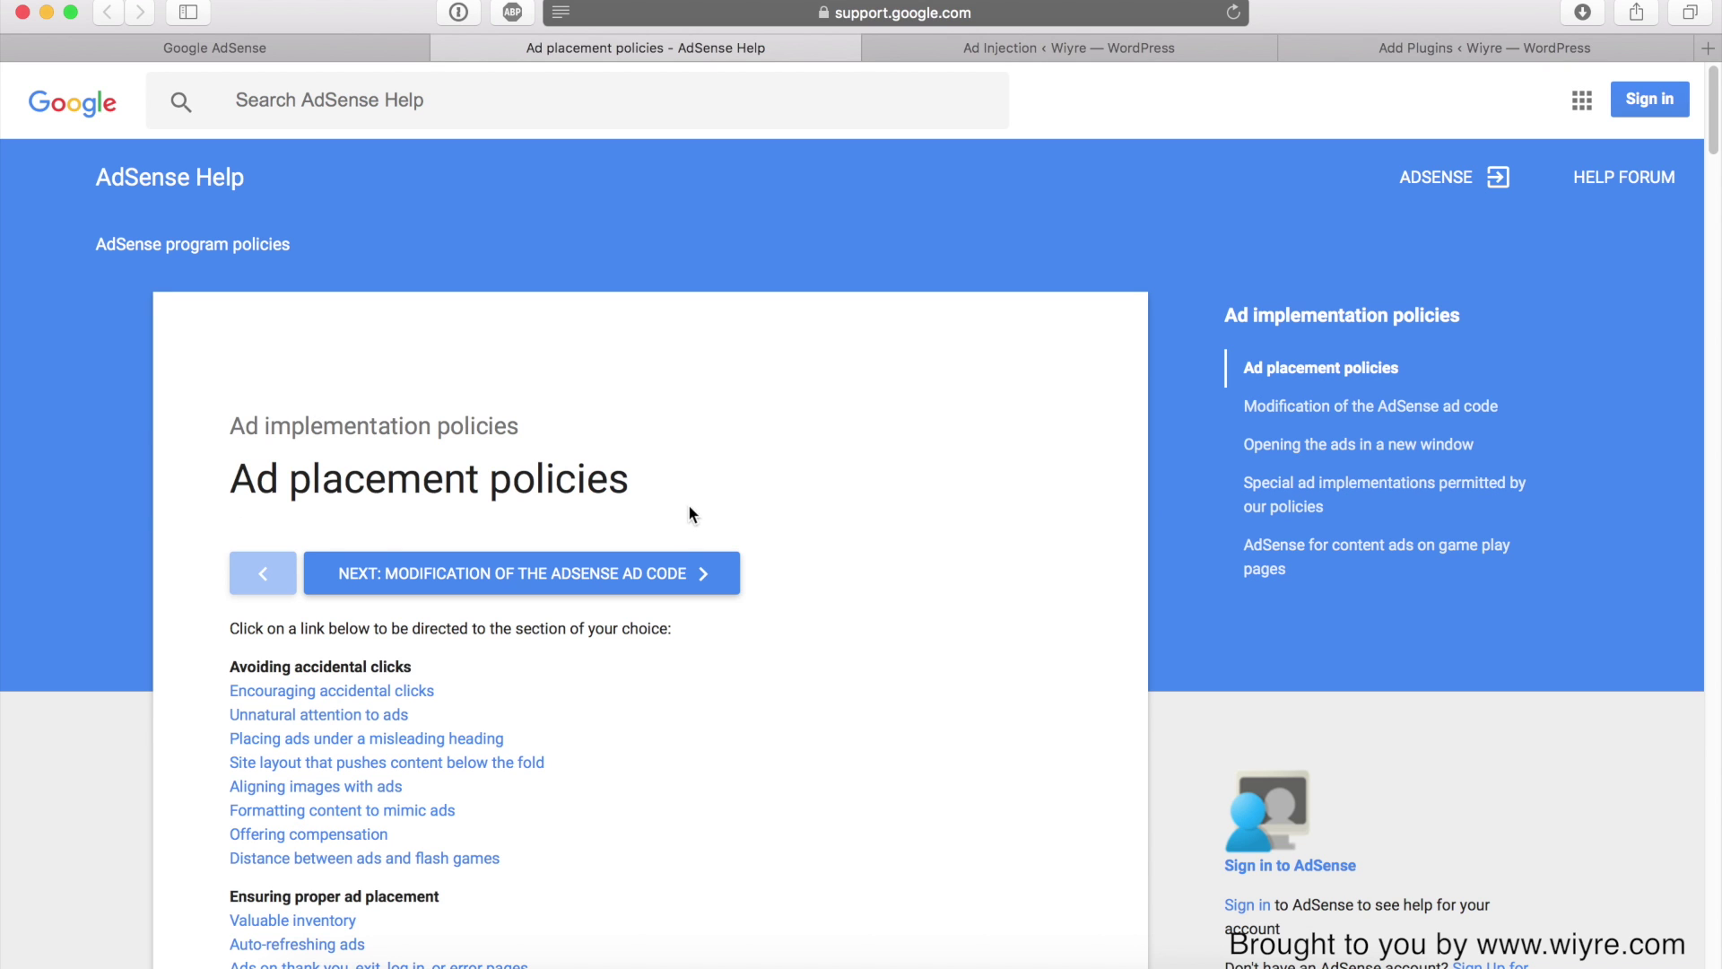
scroll(207, 482, down, 3)
scroll(199, 482, up, 3)
scroll(196, 443, down, 13)
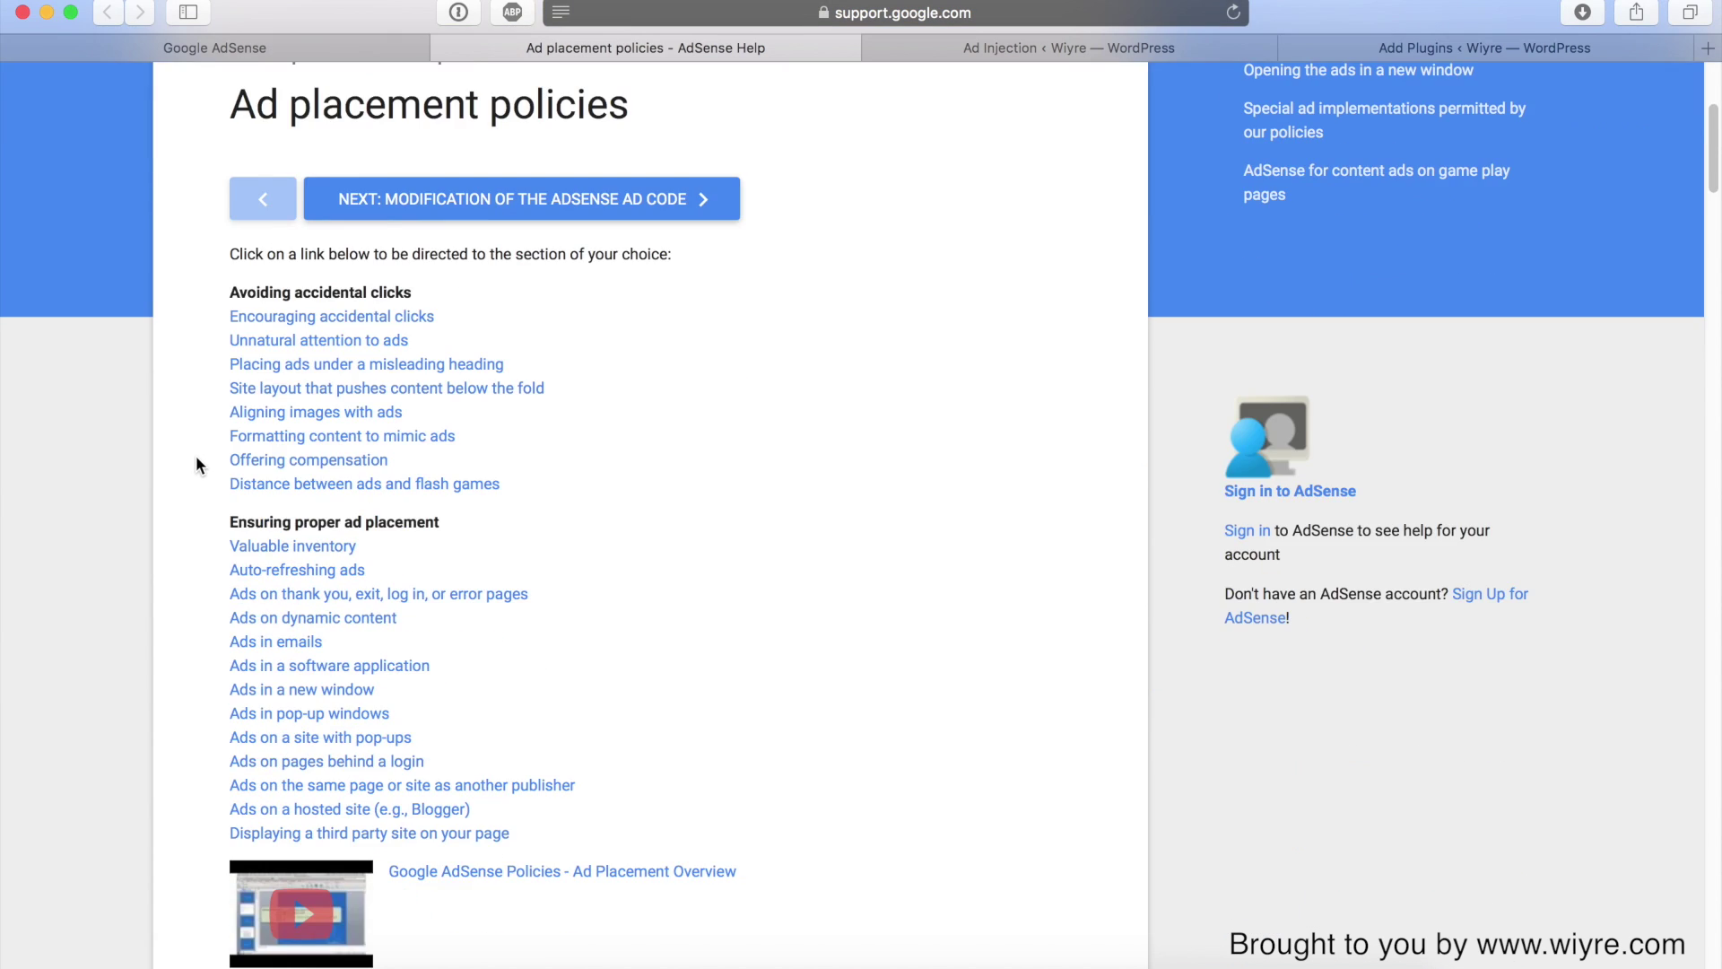
scroll(196, 461, down, 7)
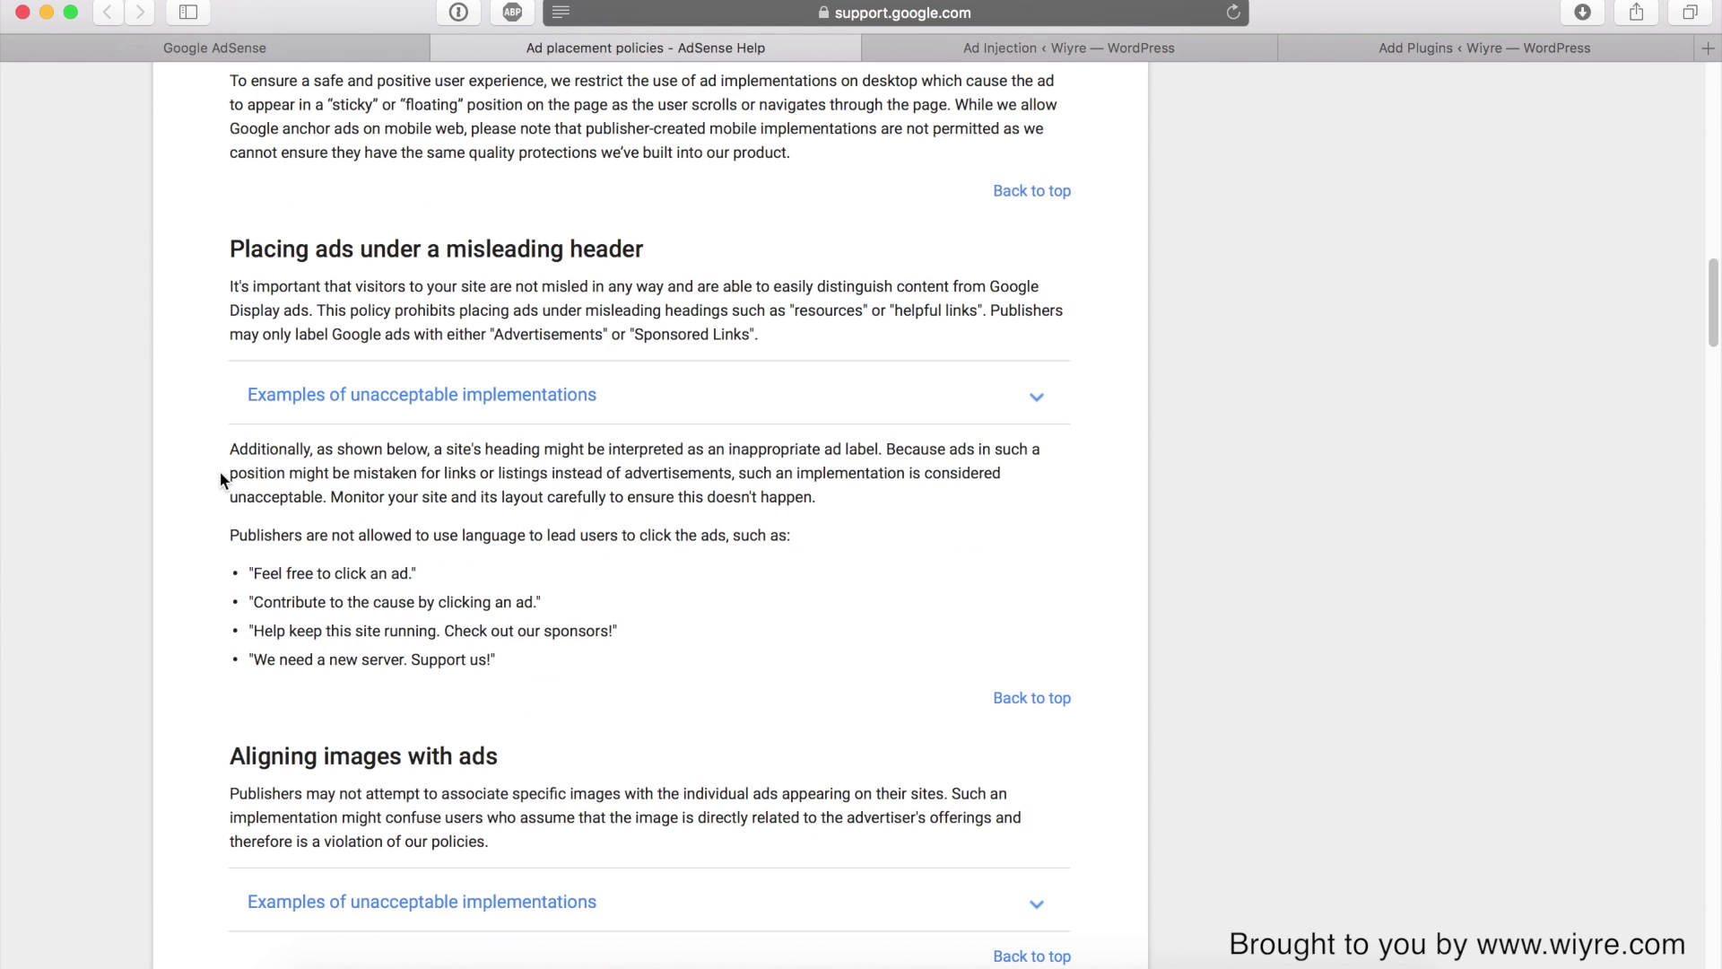
scroll(207, 319, down, 12)
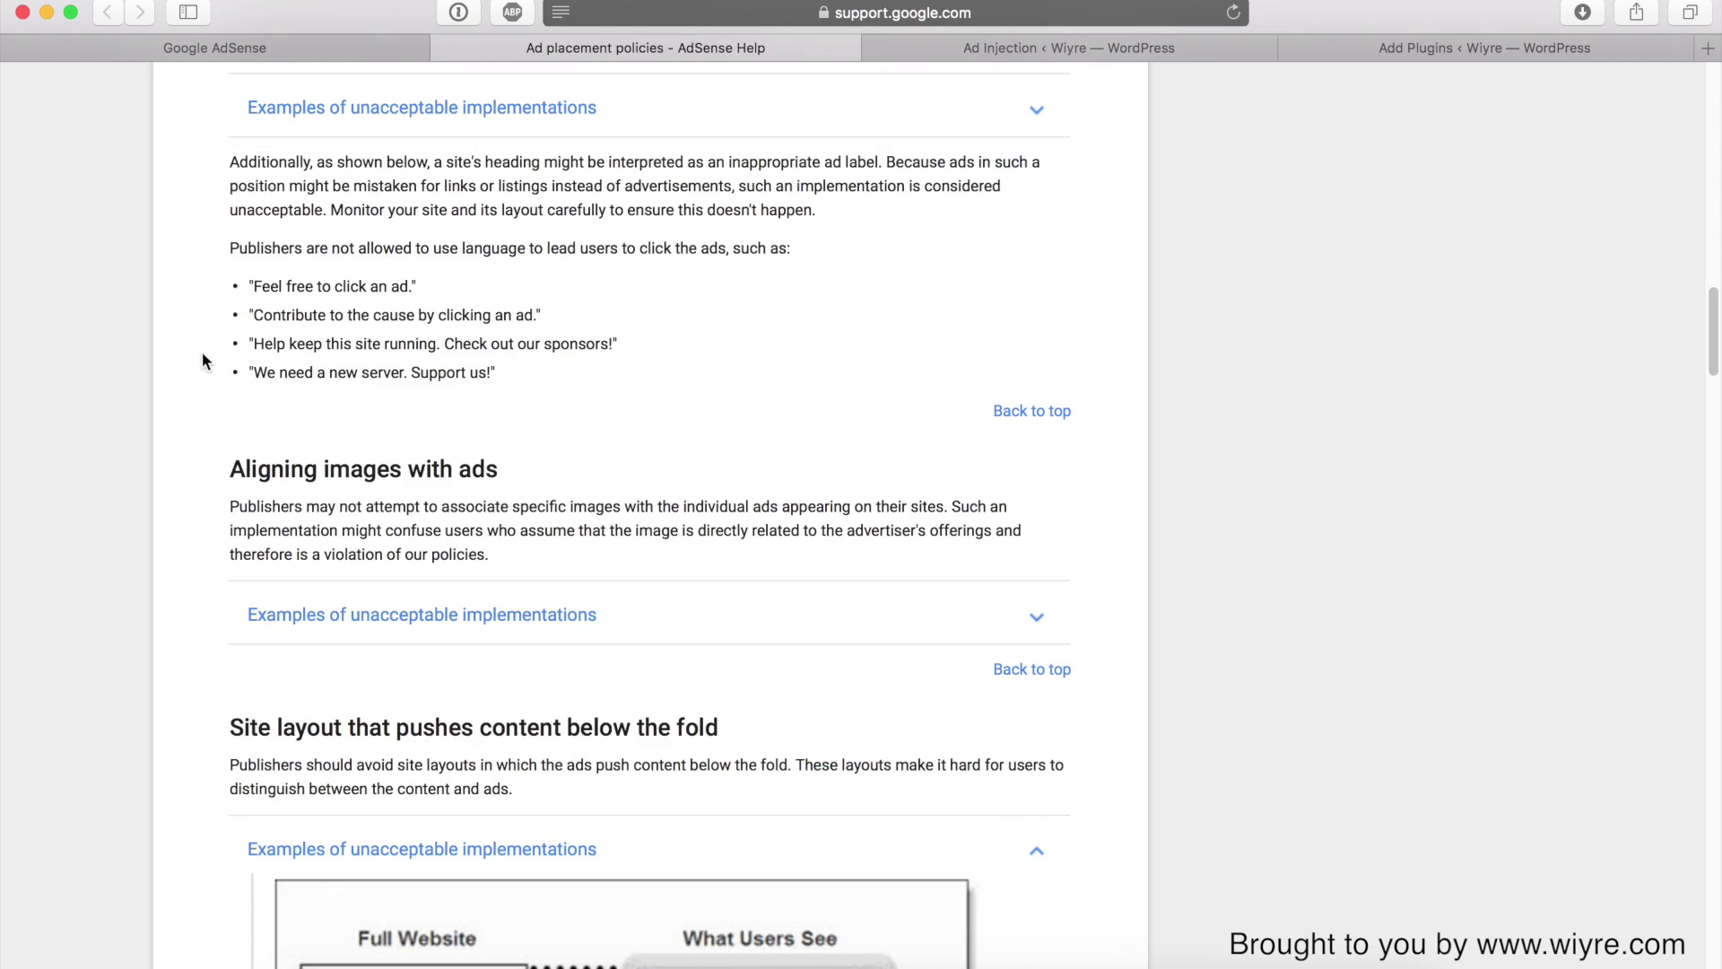
scroll(223, 376, down, 20)
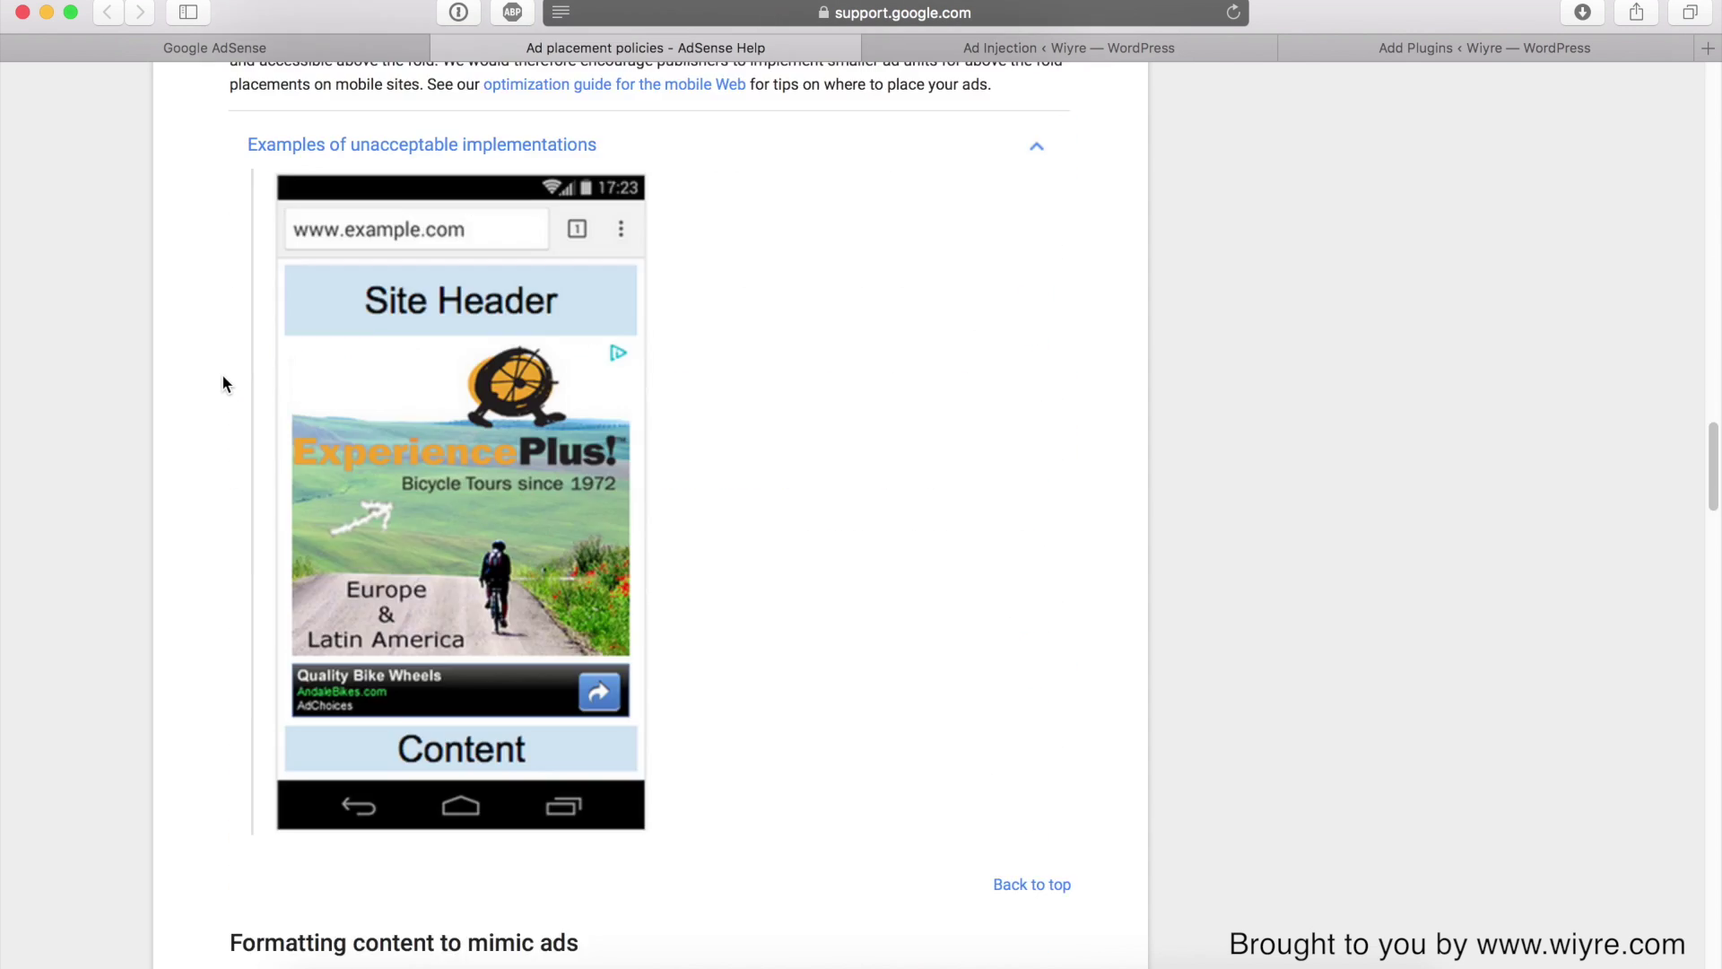
scroll(222, 382, down, 11)
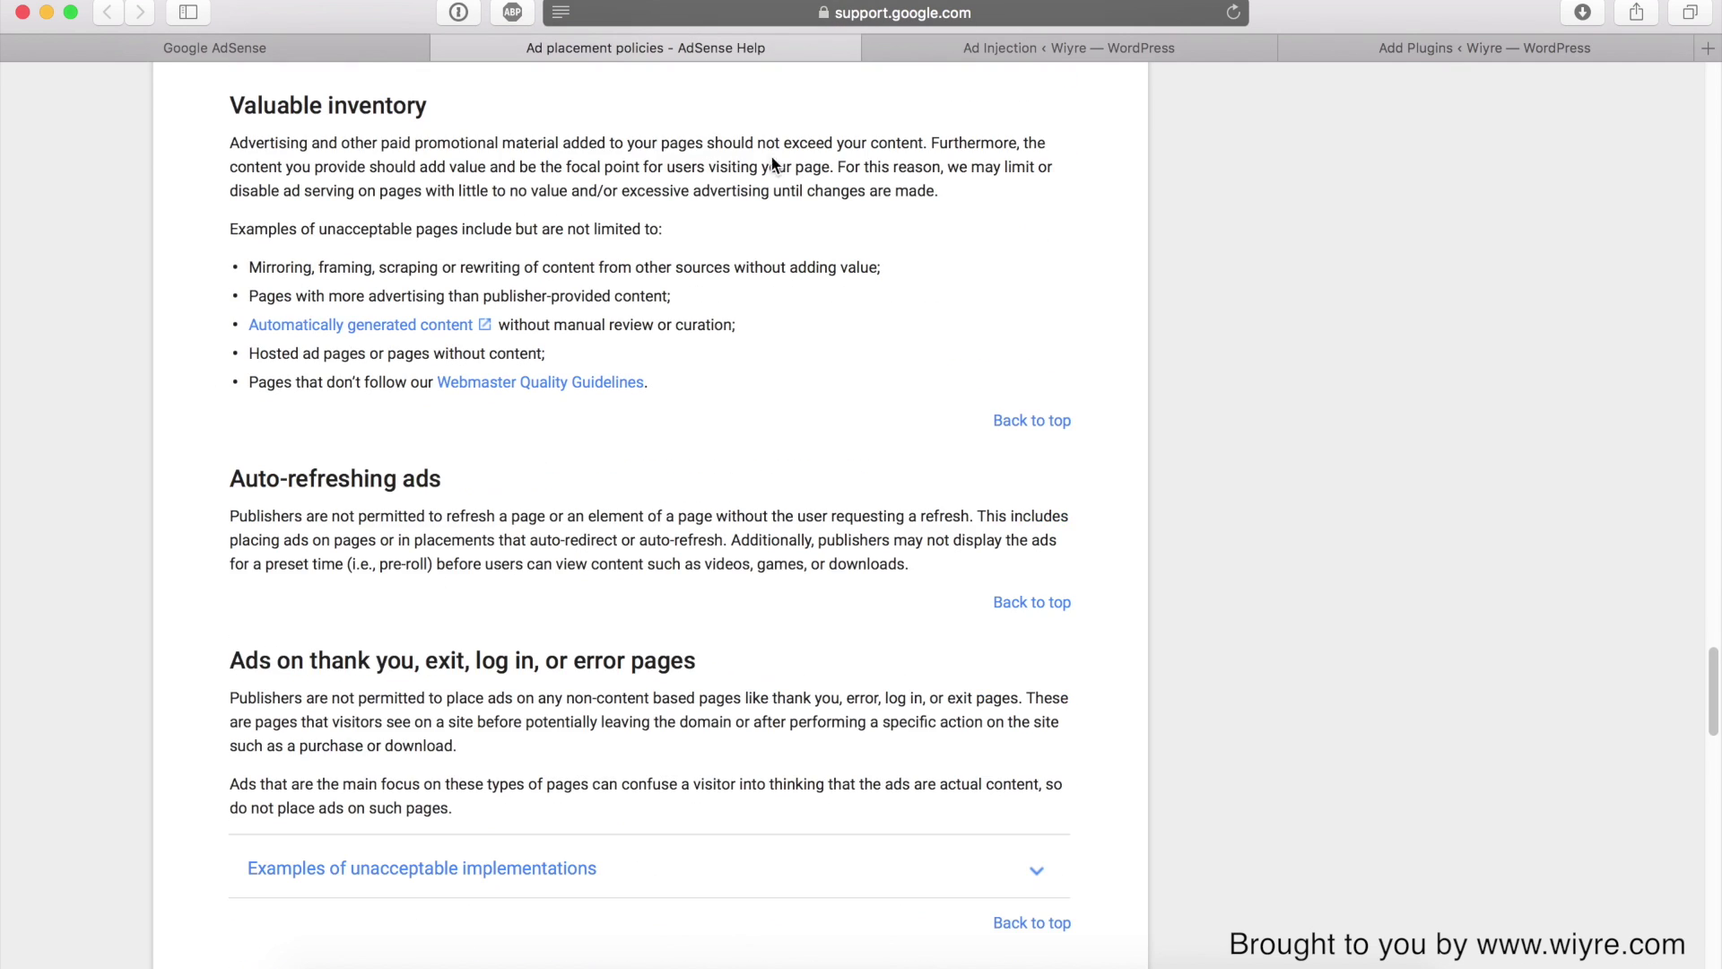
Examine Ad Injection's placement settings for top, random and bottom ads and the options for excluding ads from HTML blocks
click(1032, 47)
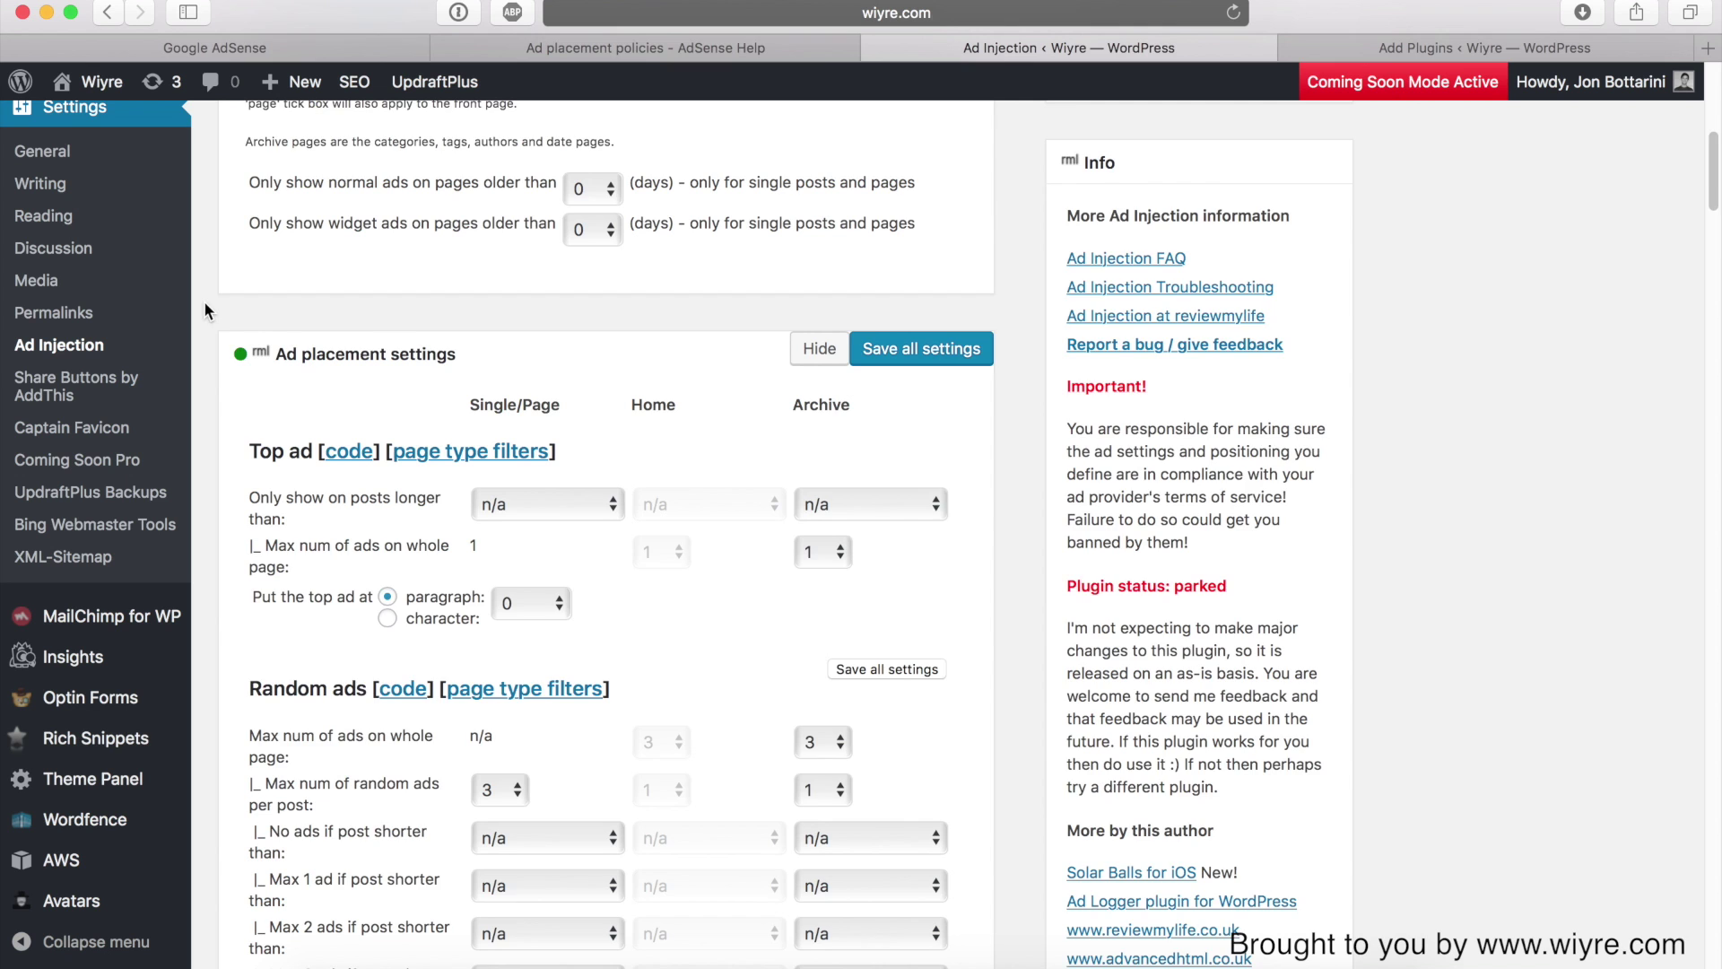
scroll(222, 308, down, 1)
scroll(217, 359, down, 1)
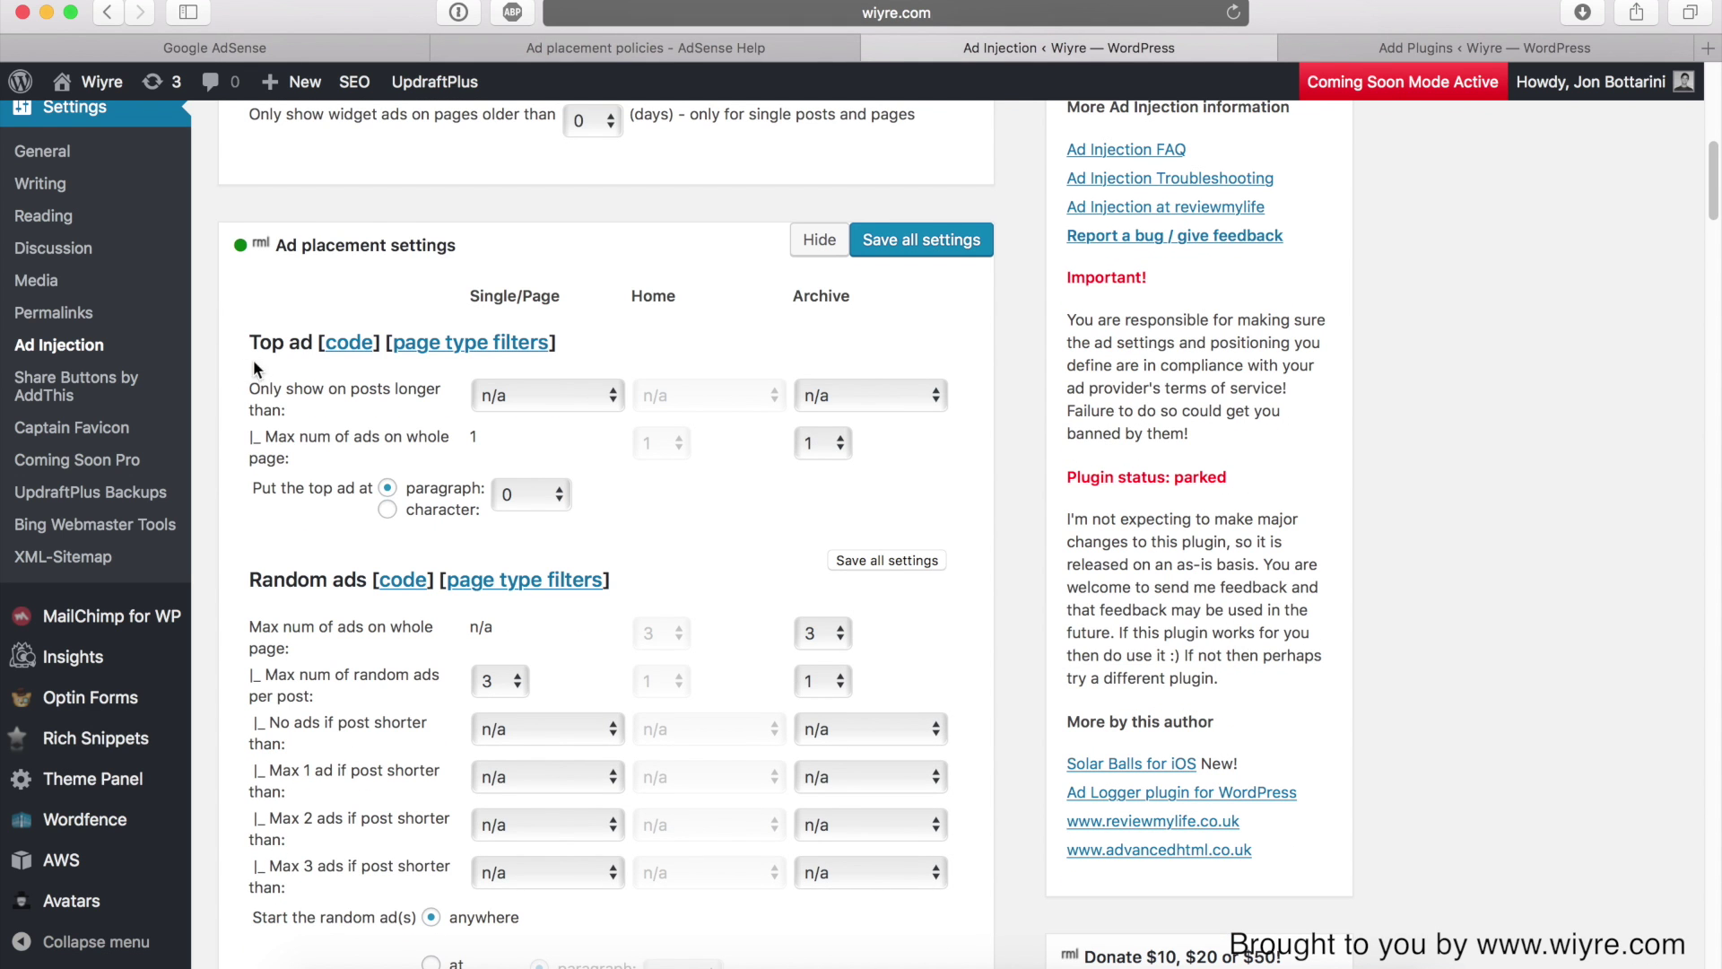
scroll(256, 359, down, 3)
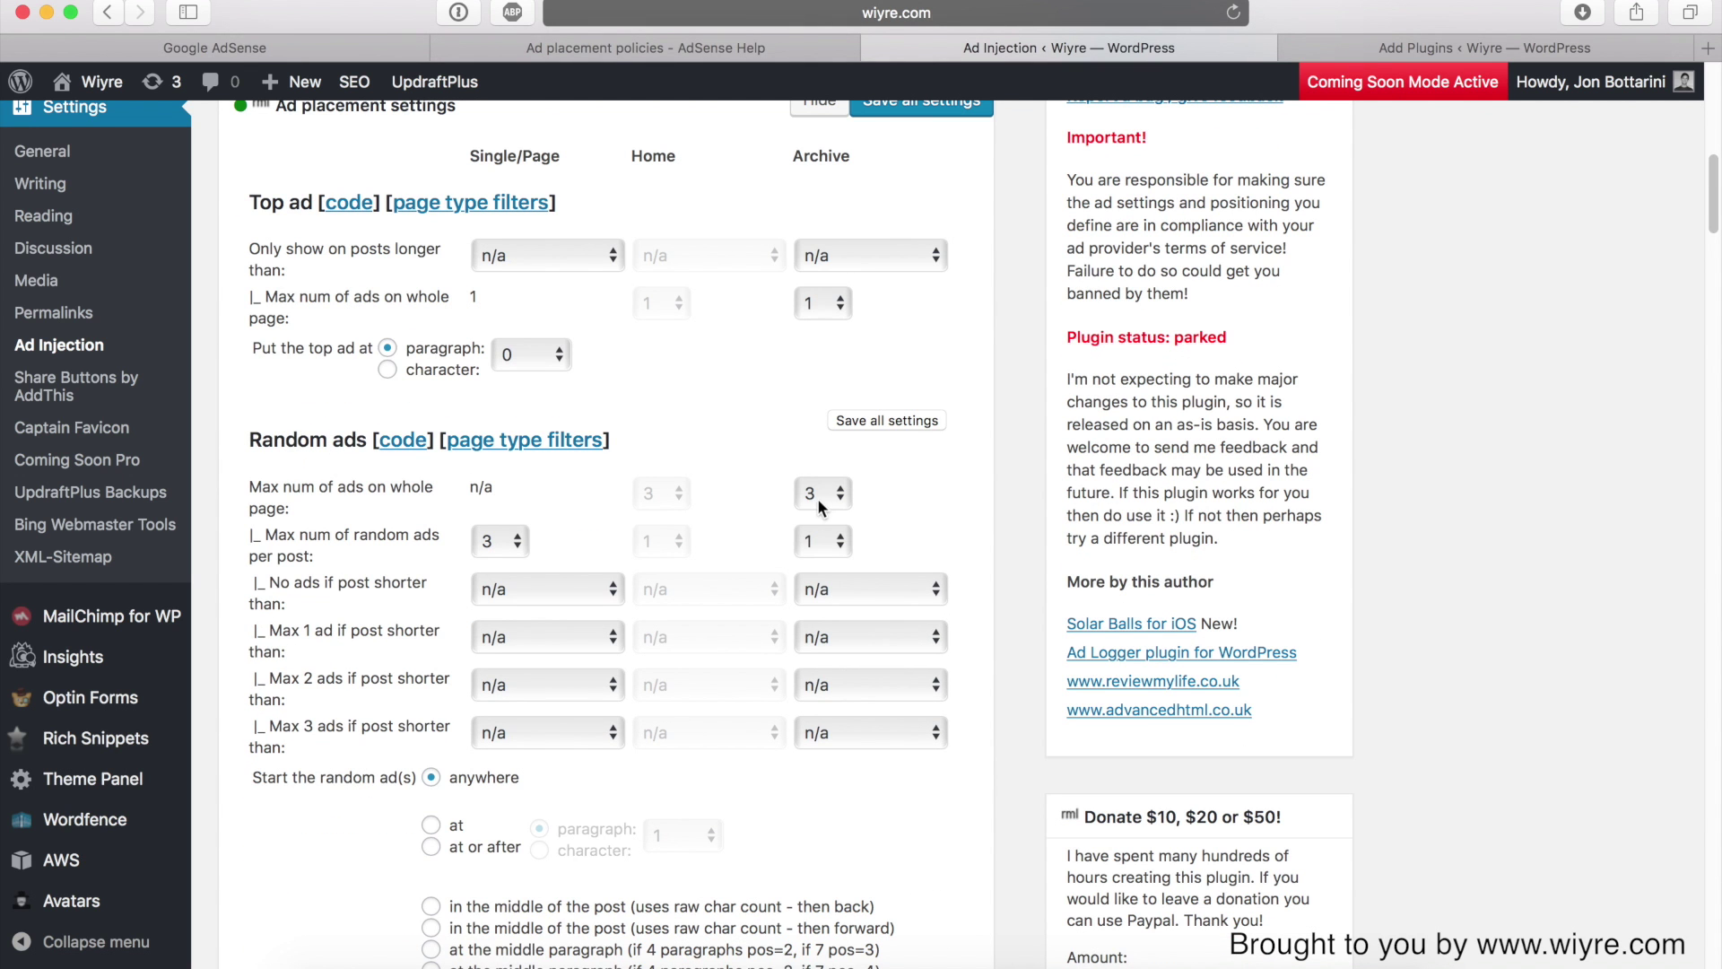
scroll(210, 406, down, 12)
scroll(212, 405, down, 2)
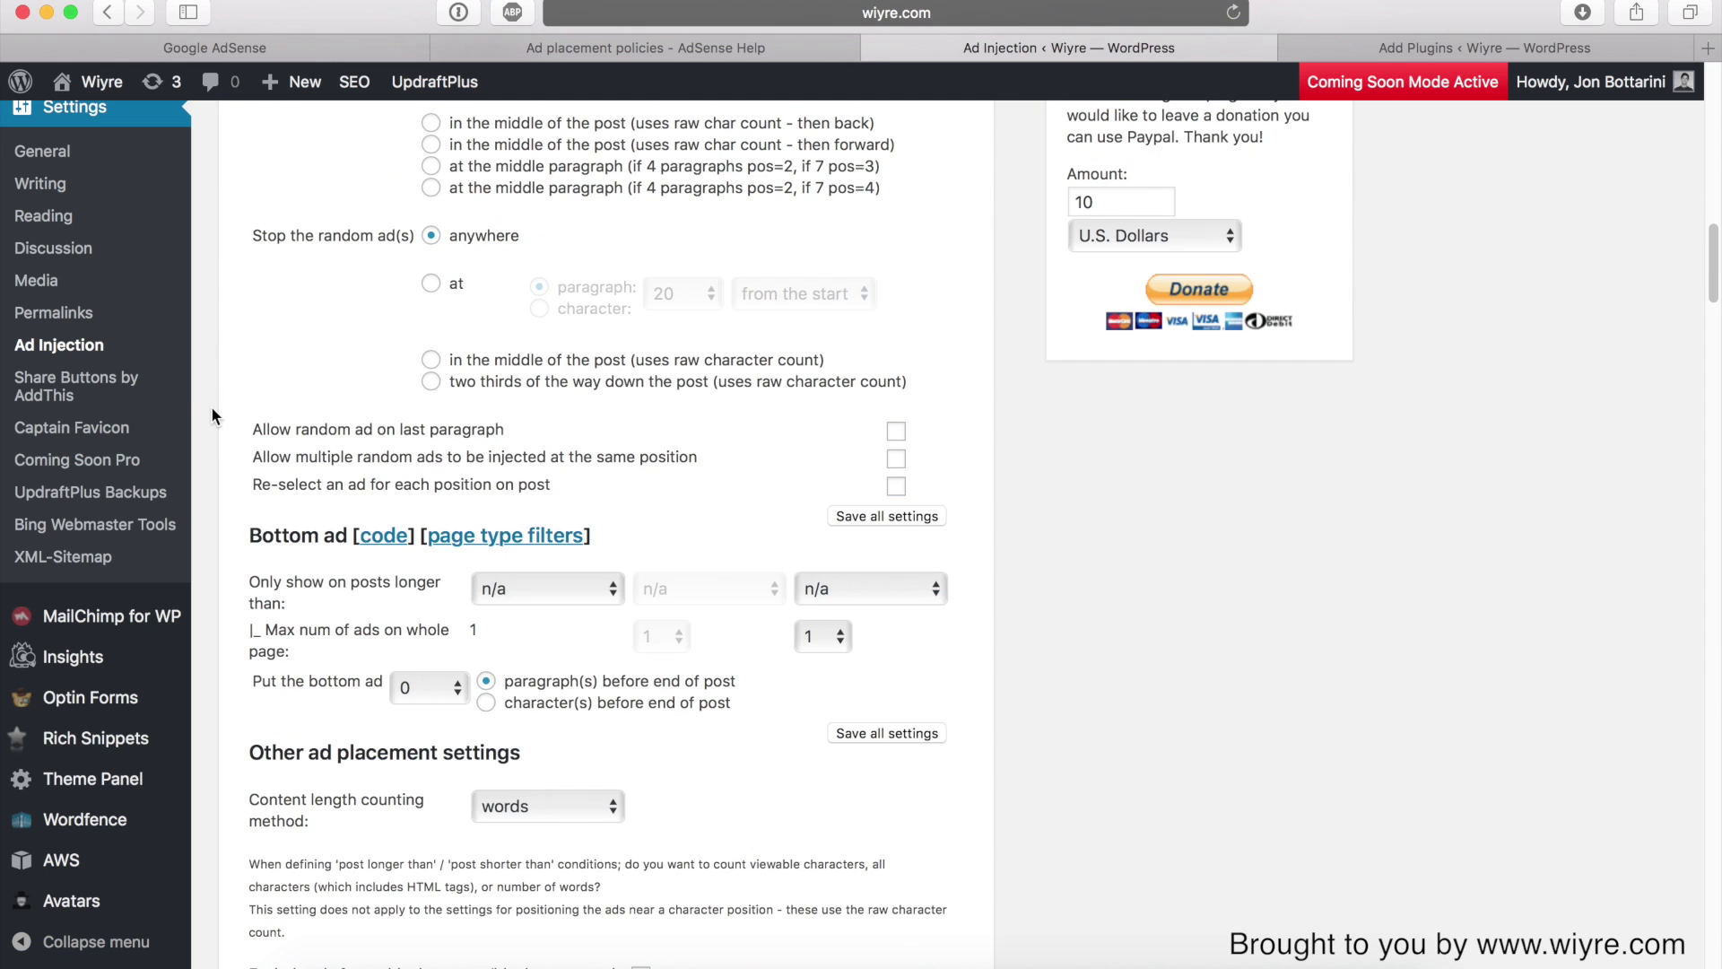
scroll(260, 386, down, 8)
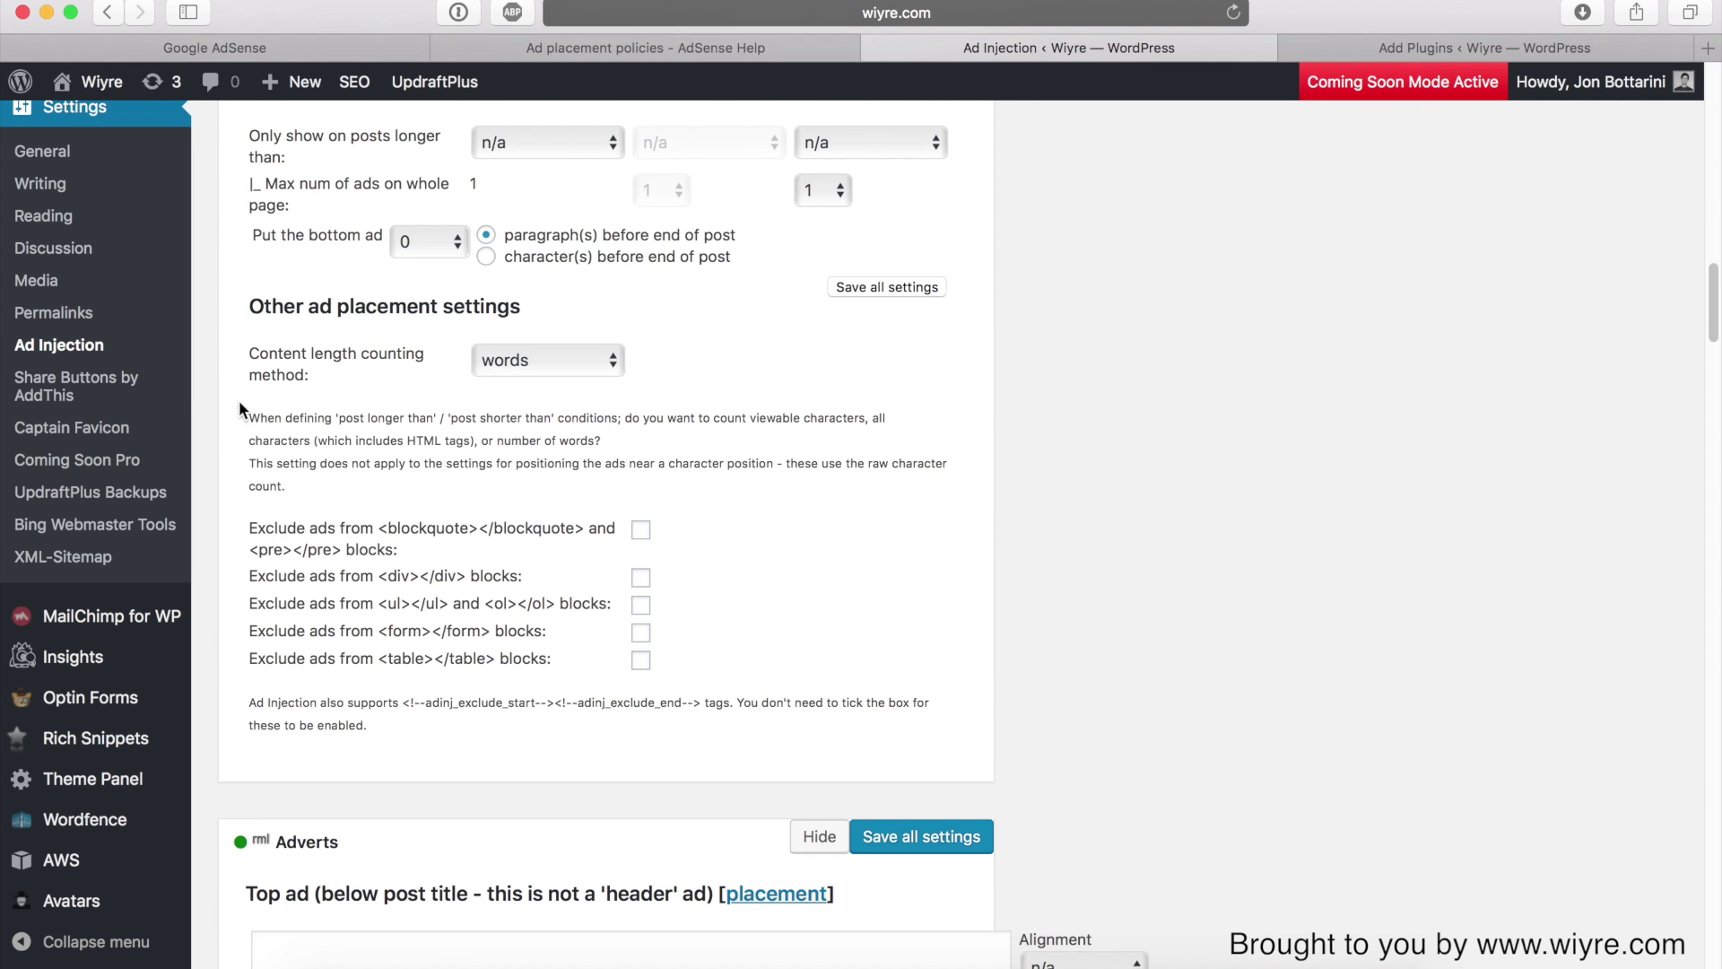
scroll(484, 363, down, 6)
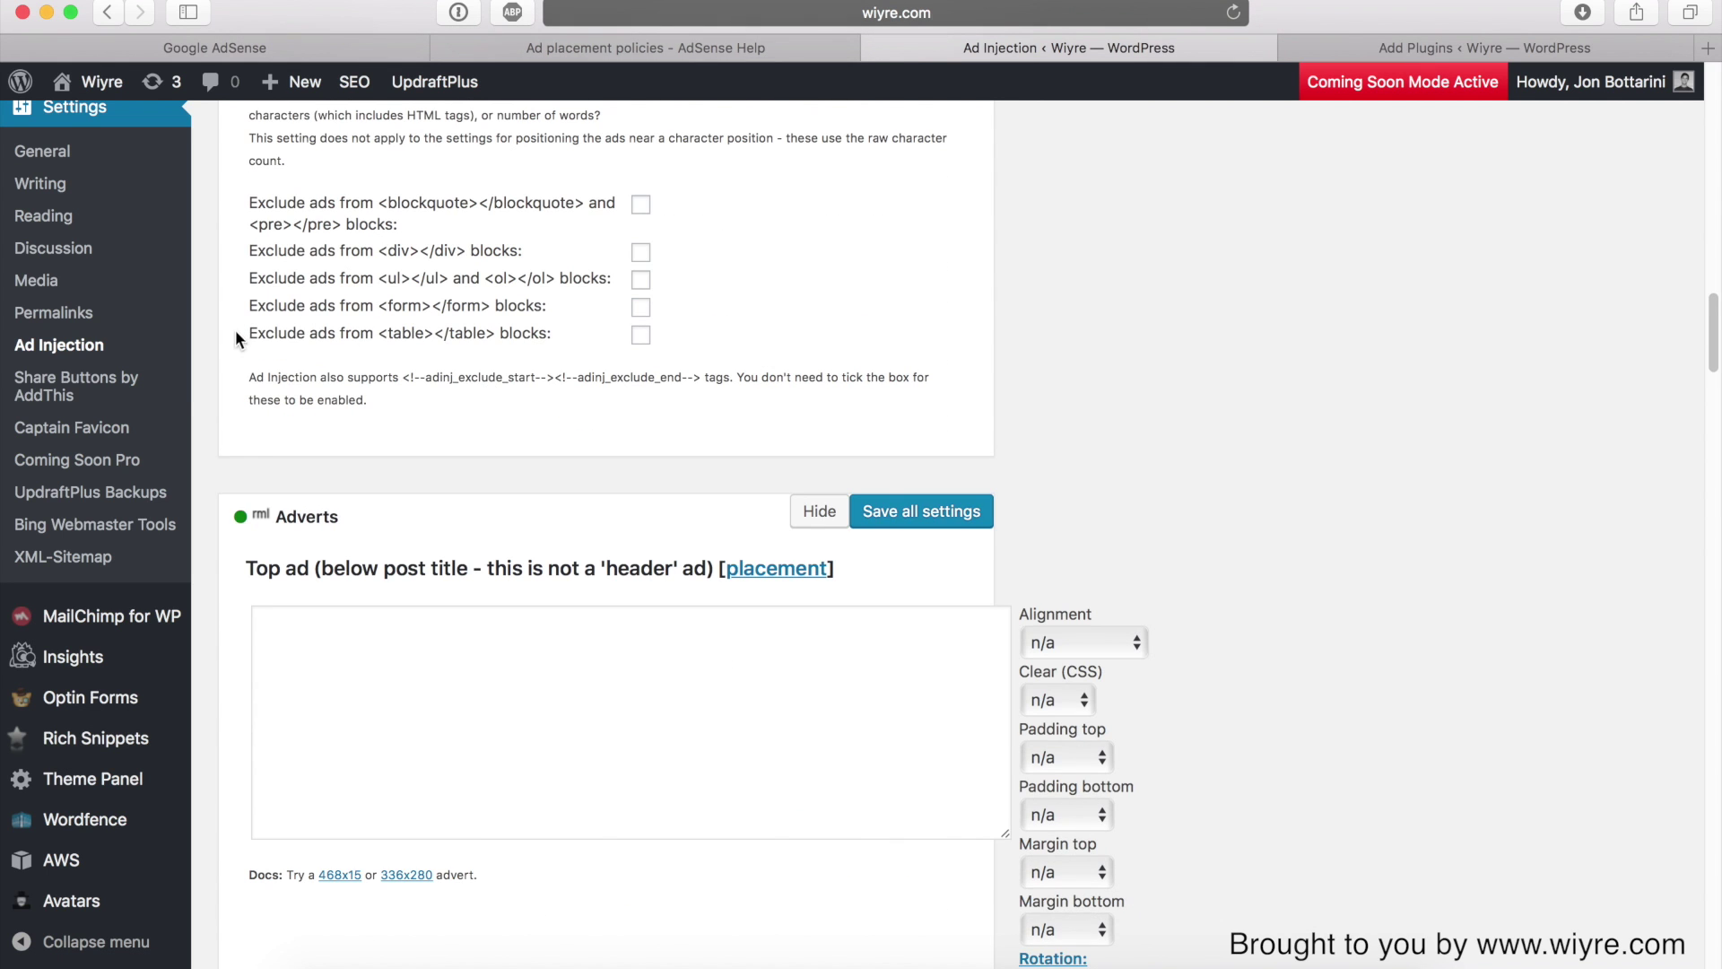
Examine the Top ad and Random ad code boxes in the Adverts section of Ad Injection
scroll(257, 335, down, 3)
scroll(218, 371, down, 3)
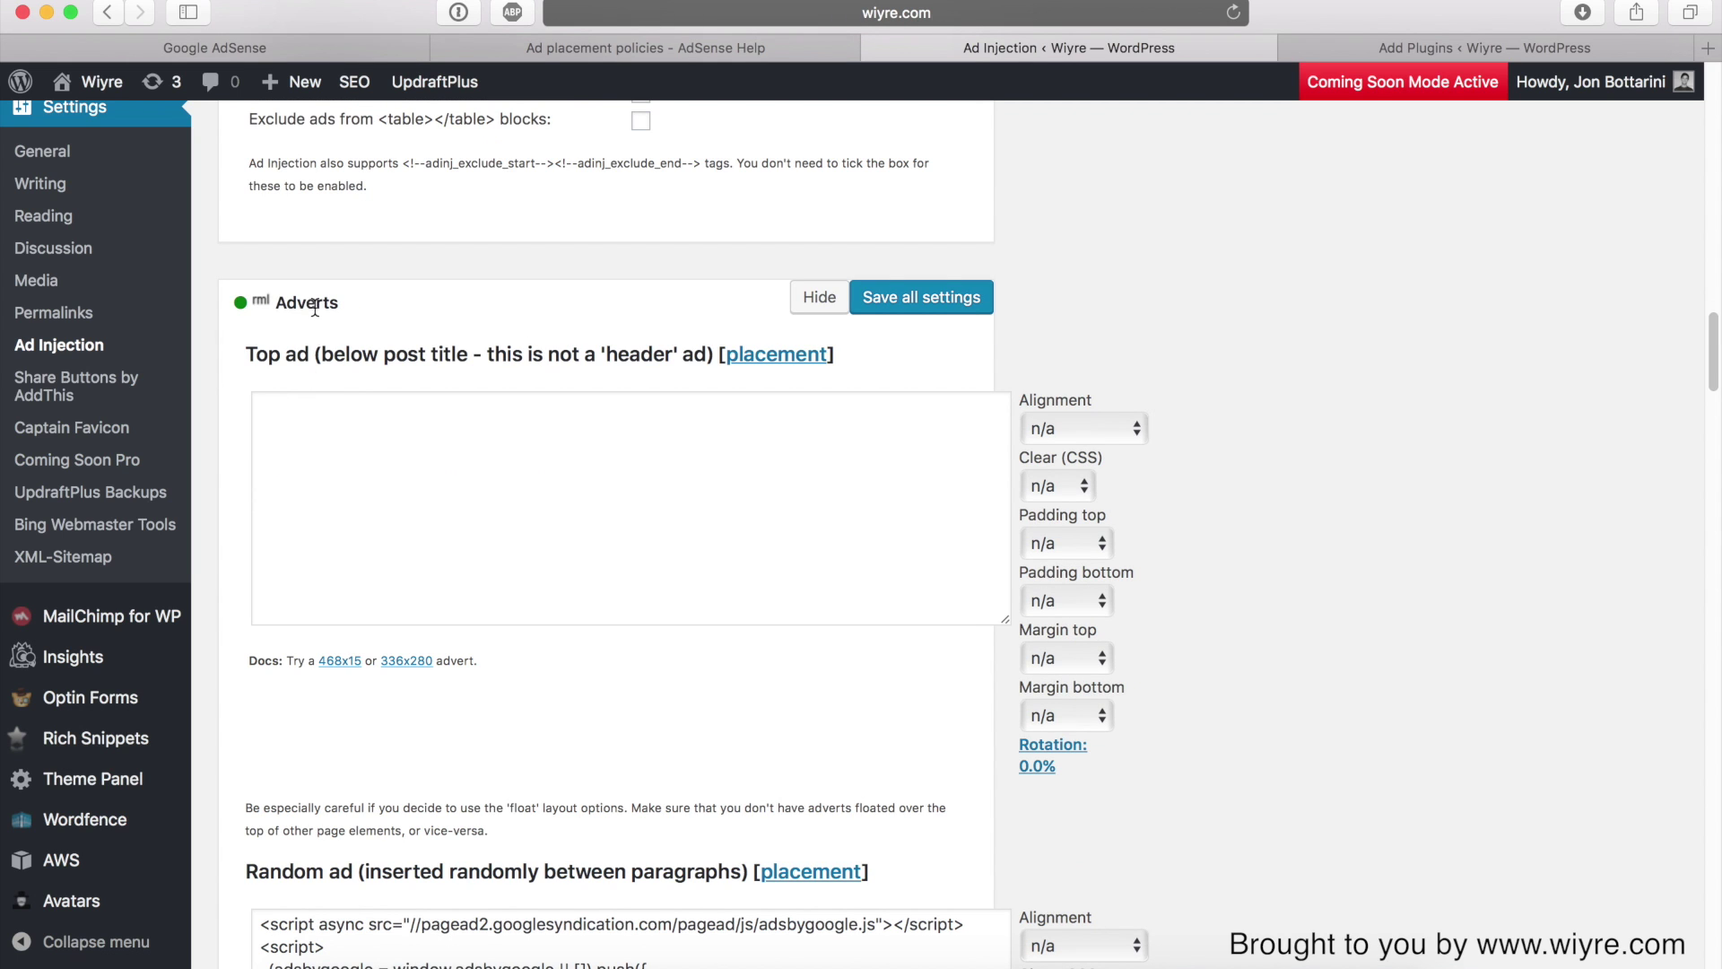
scroll(228, 412, down, 3)
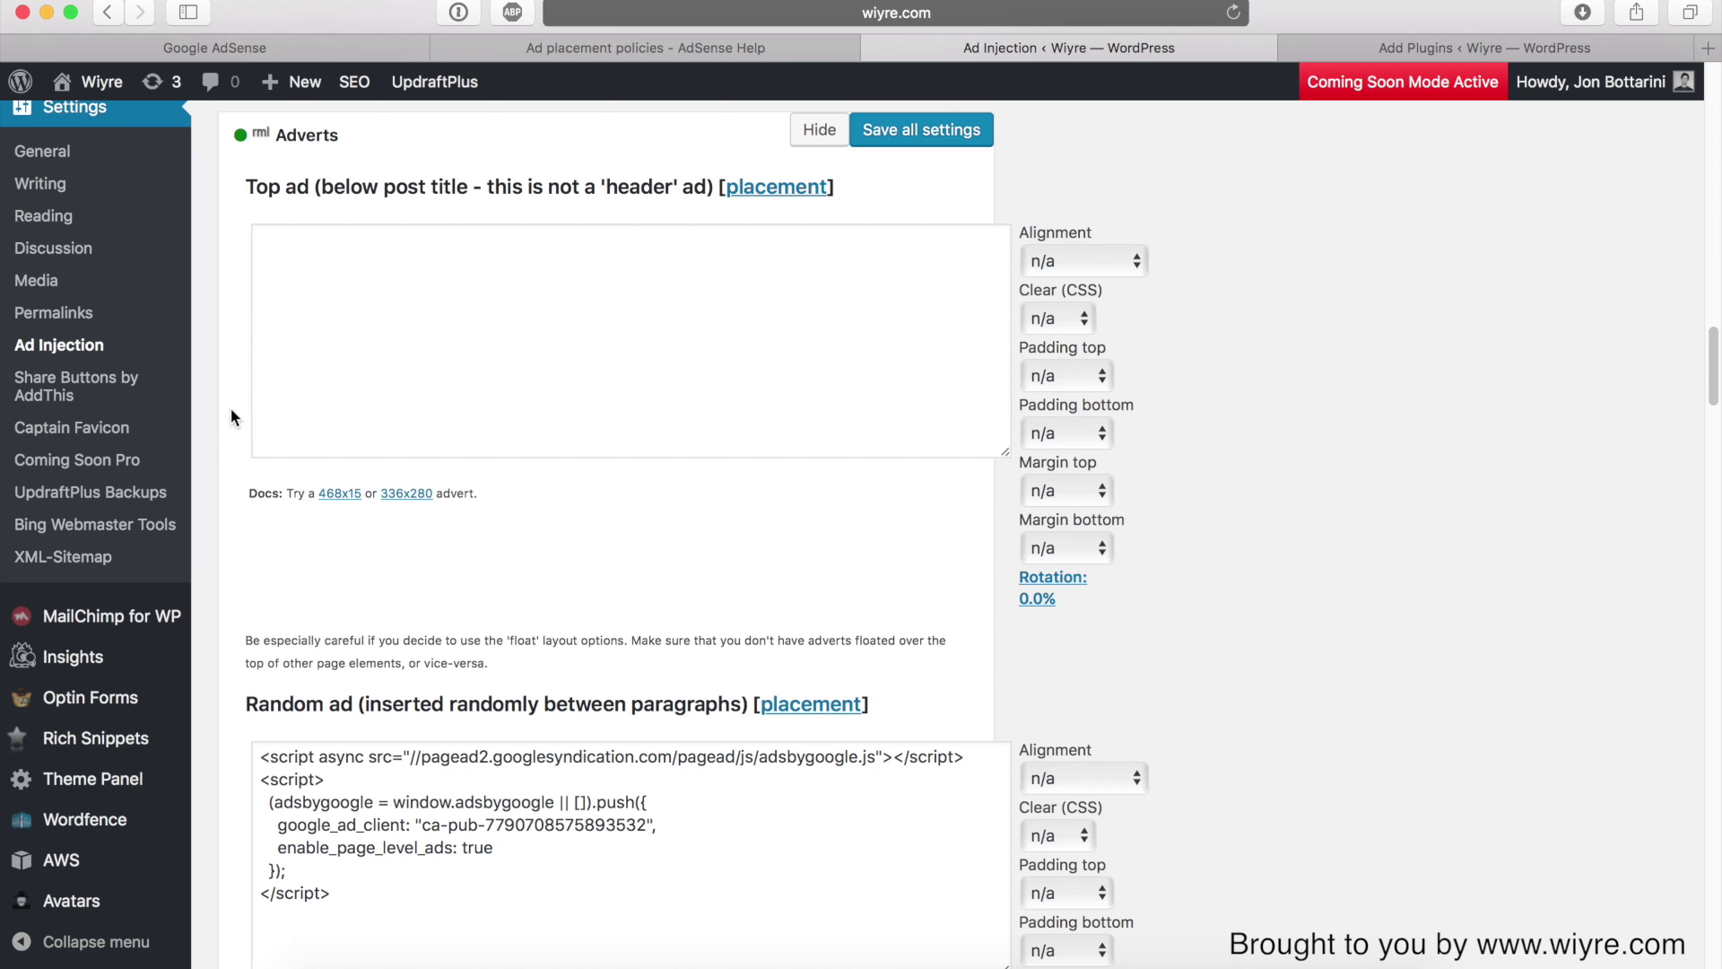
drag(247, 703, 731, 701)
click(476, 698)
Locate the Right Sidebar ad unit in the AdSense ad units list, and return to the Ad Injection settings
click(349, 49)
click(130, 349)
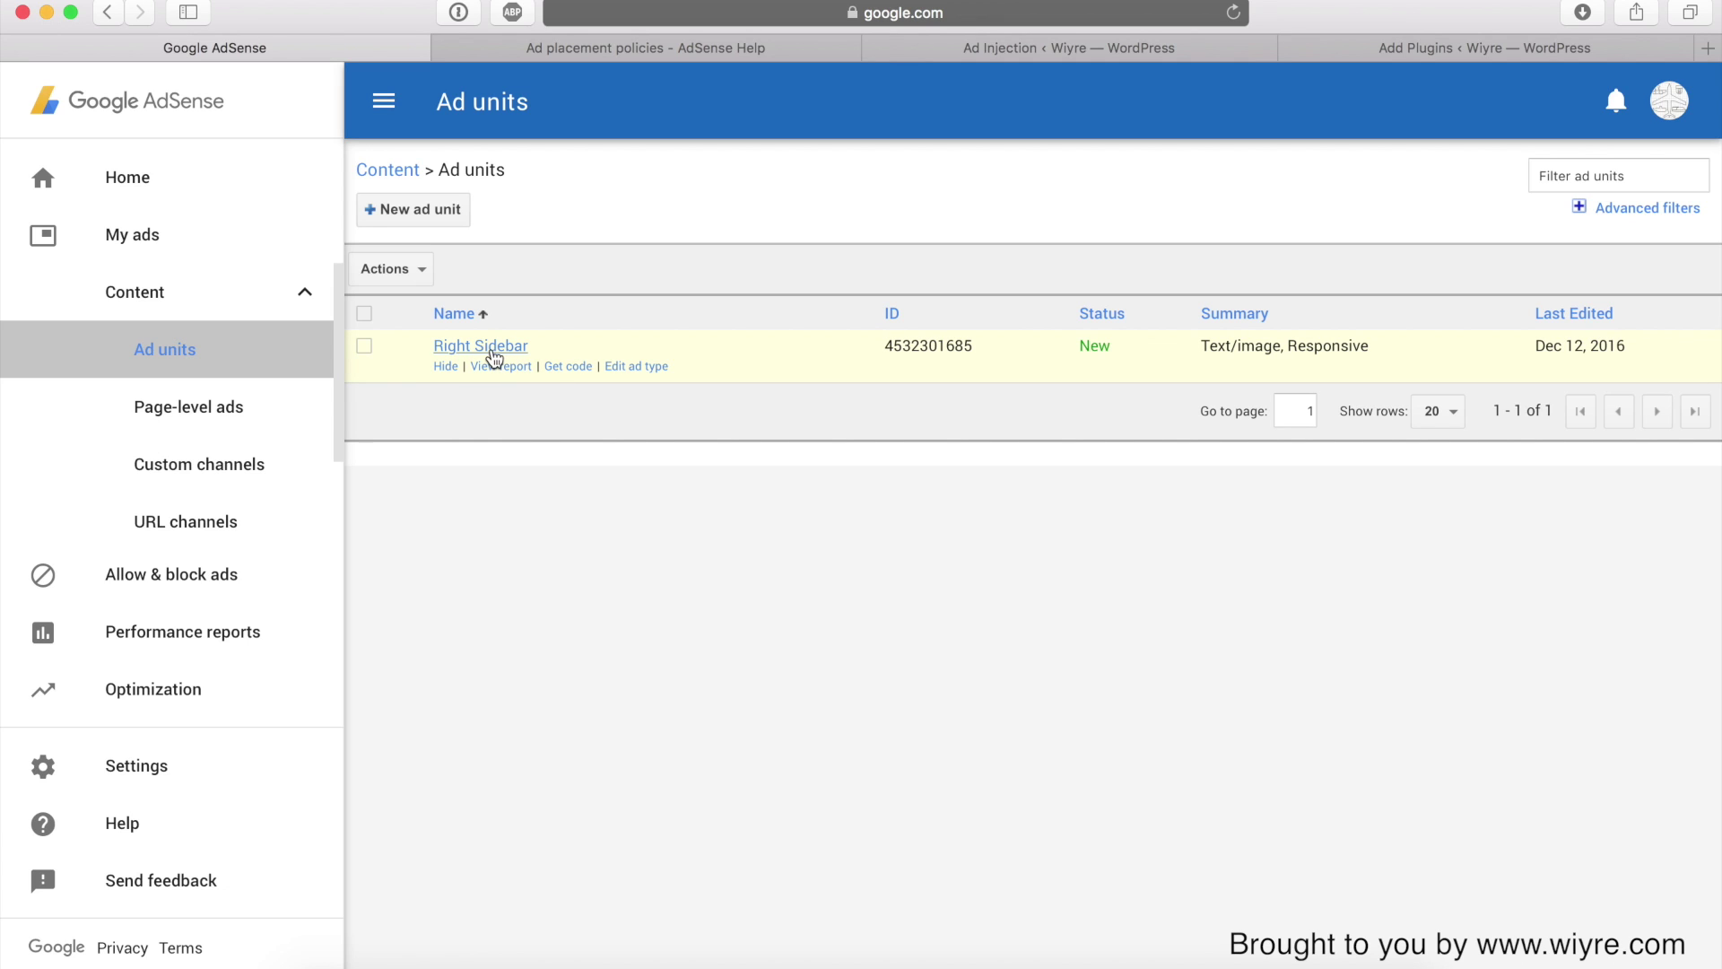
click(1028, 43)
Look through the remaining Ad Injection settings down to Quick Start, and open the WordPress Widgets page
scroll(215, 538, down, 20)
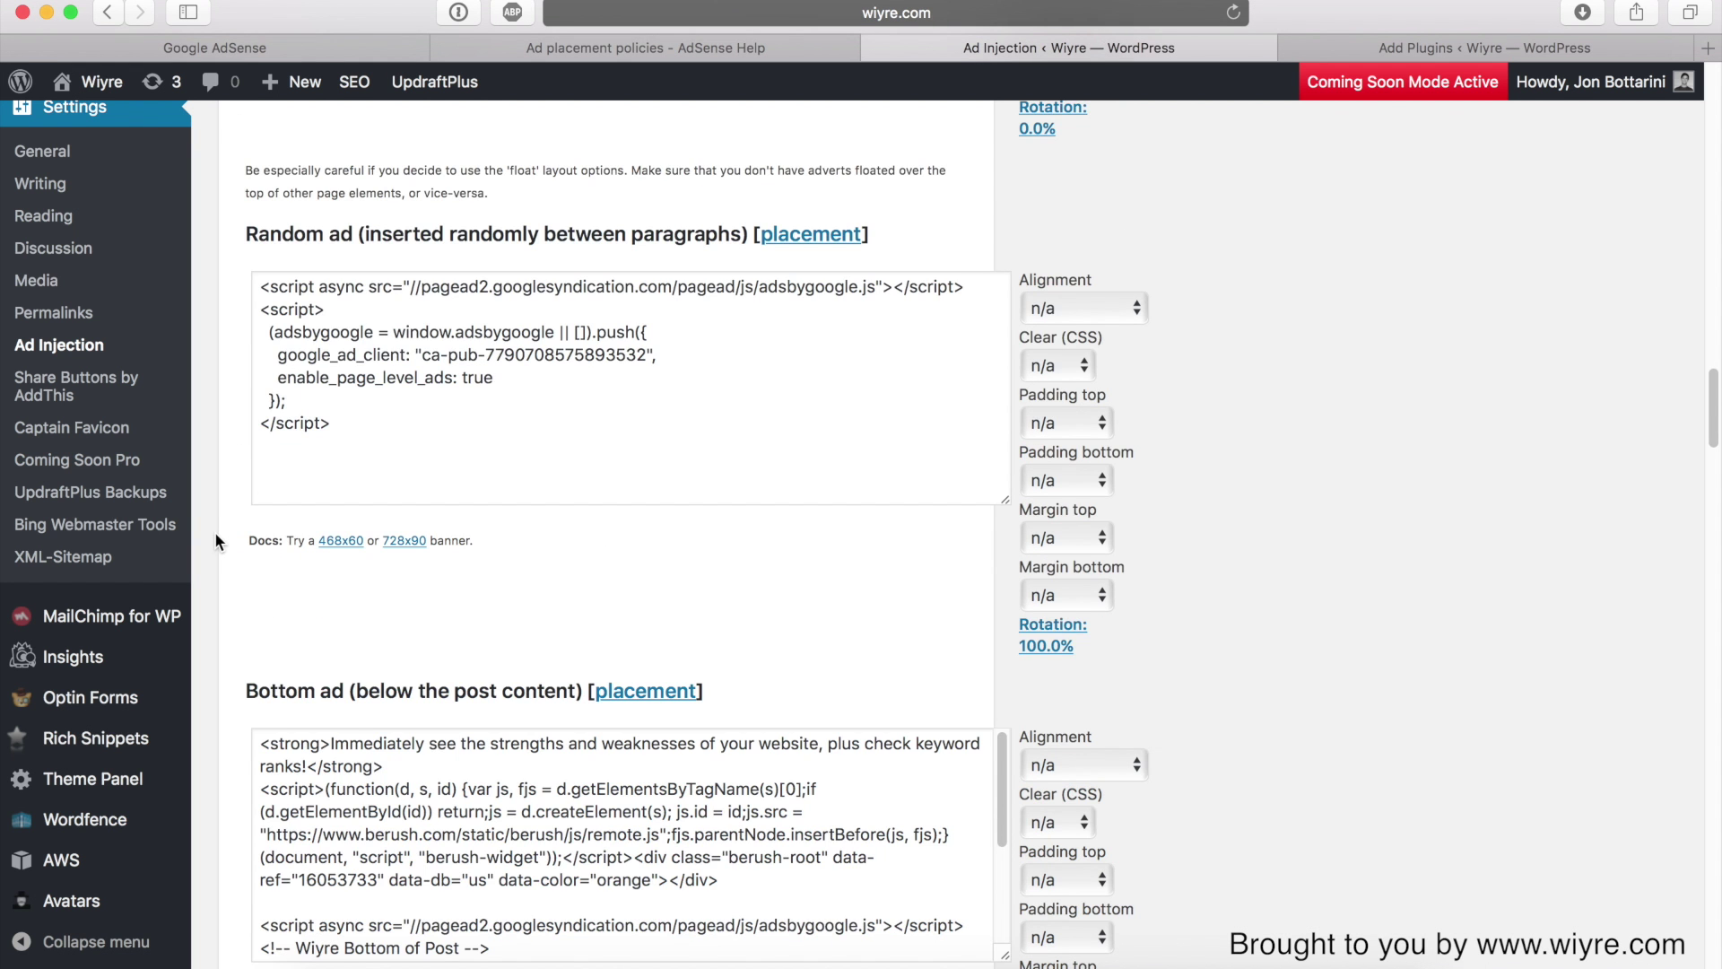
scroll(215, 538, down, 20)
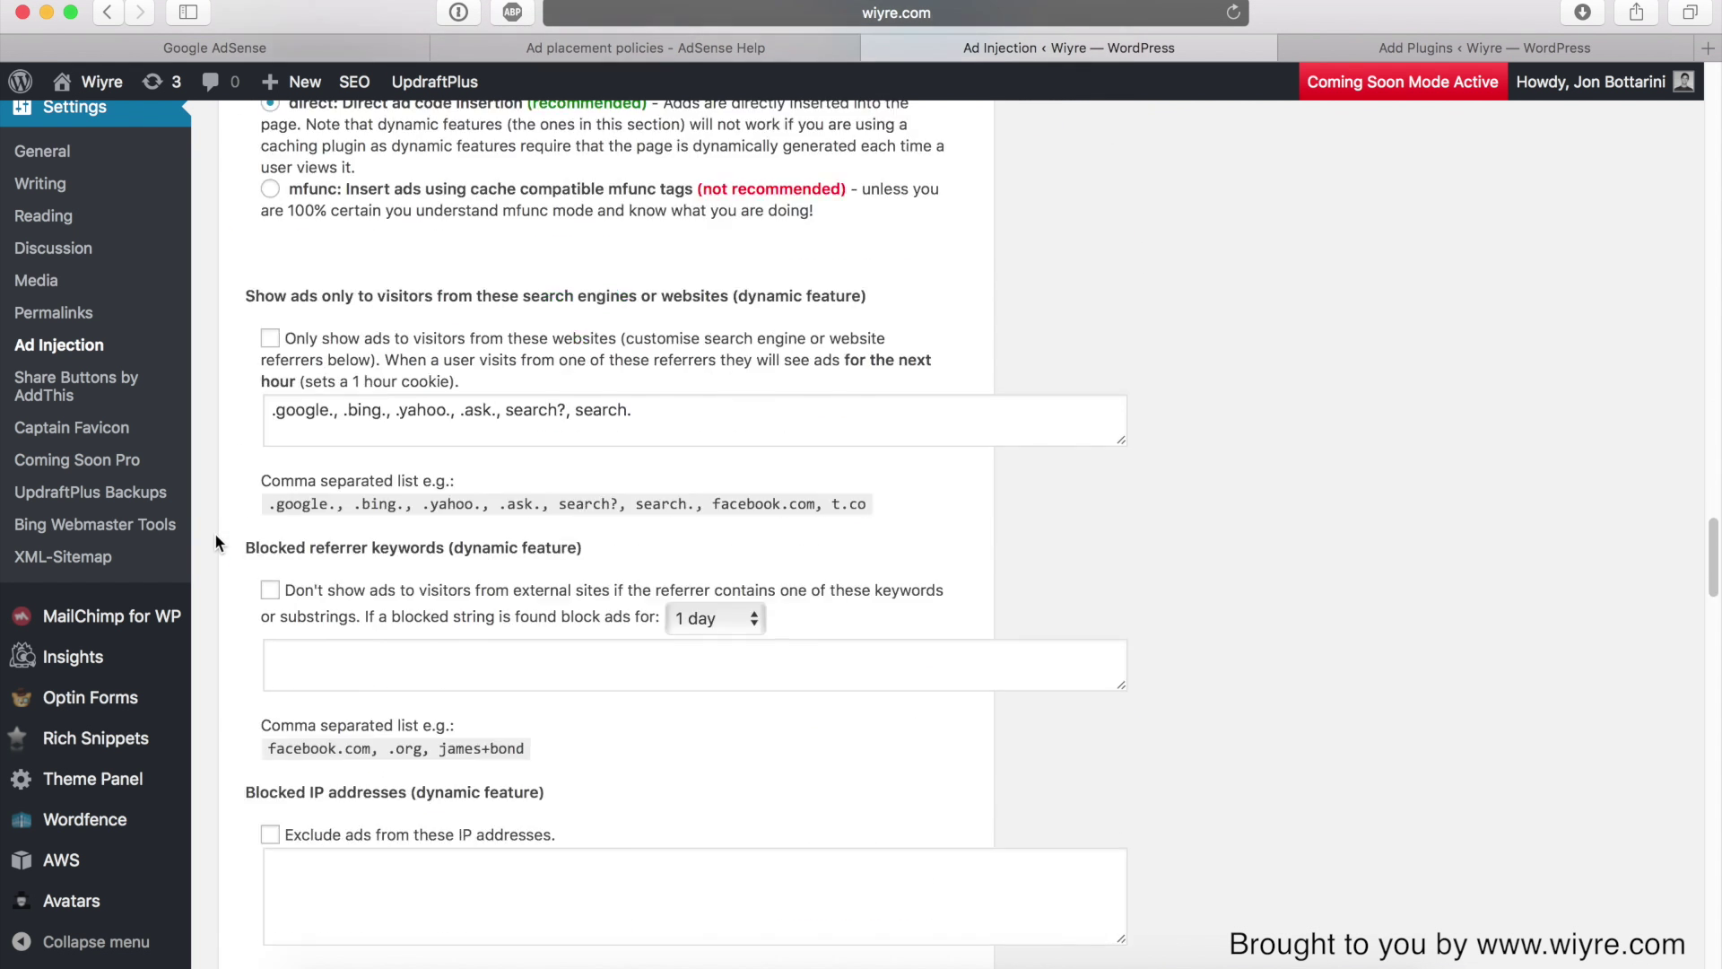
scroll(214, 533, down, 4)
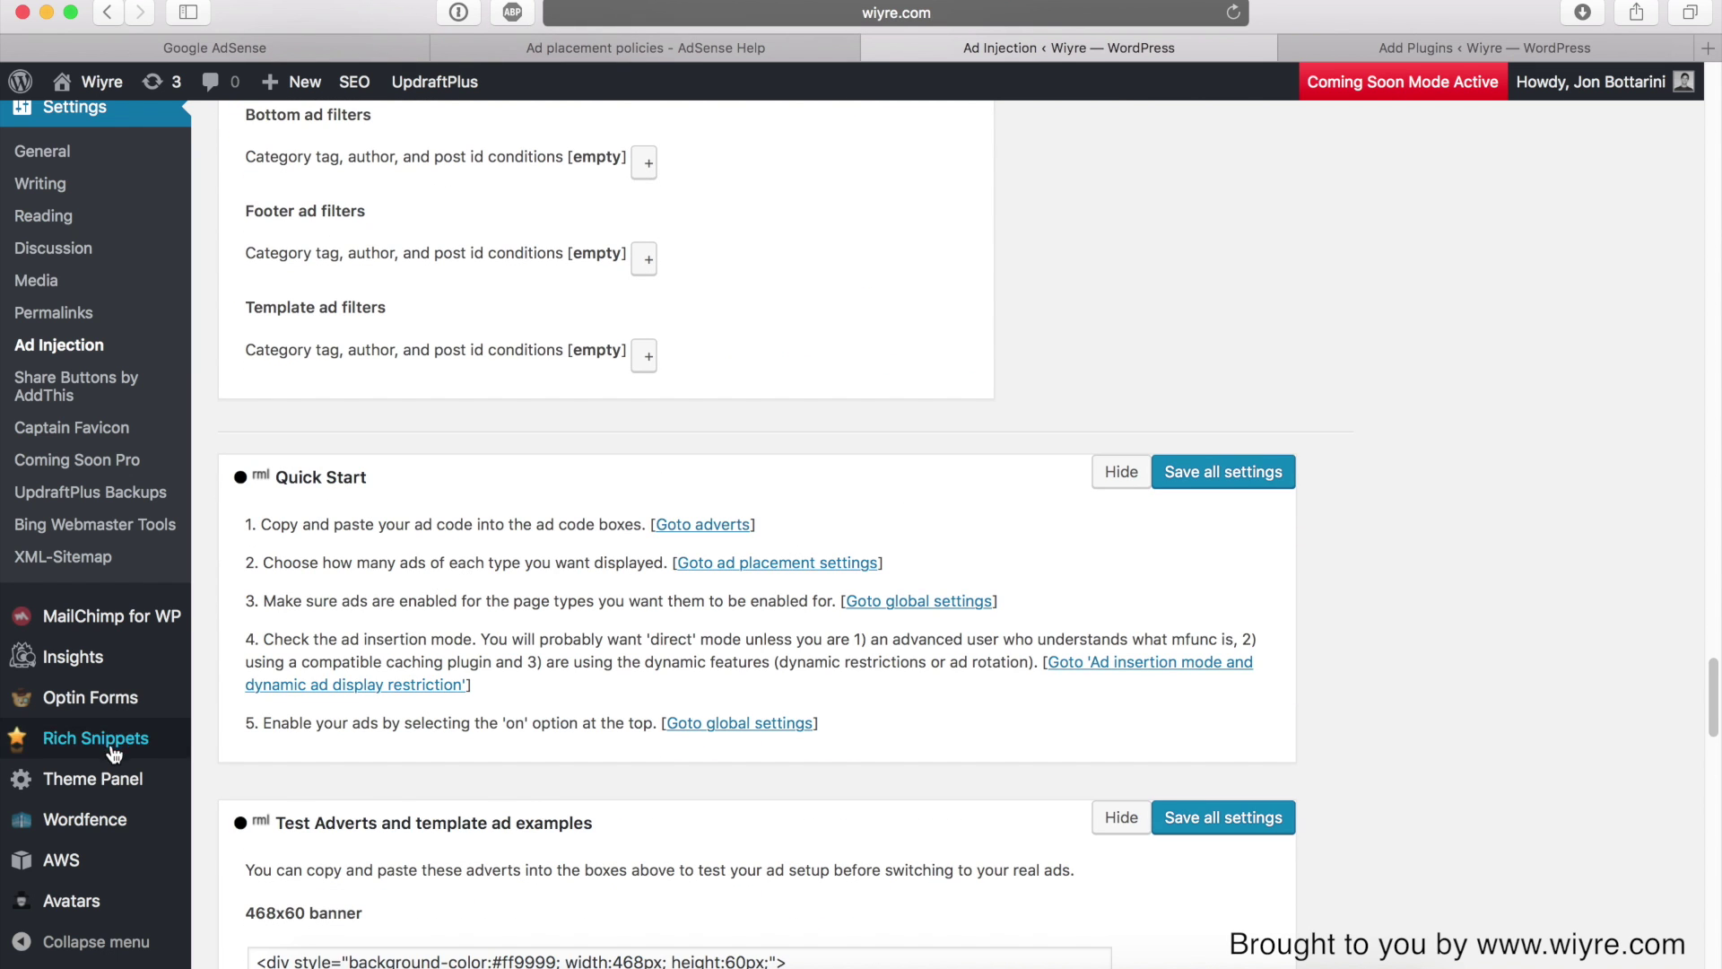
scroll(180, 726, up, 5)
mouse_move(179, 497)
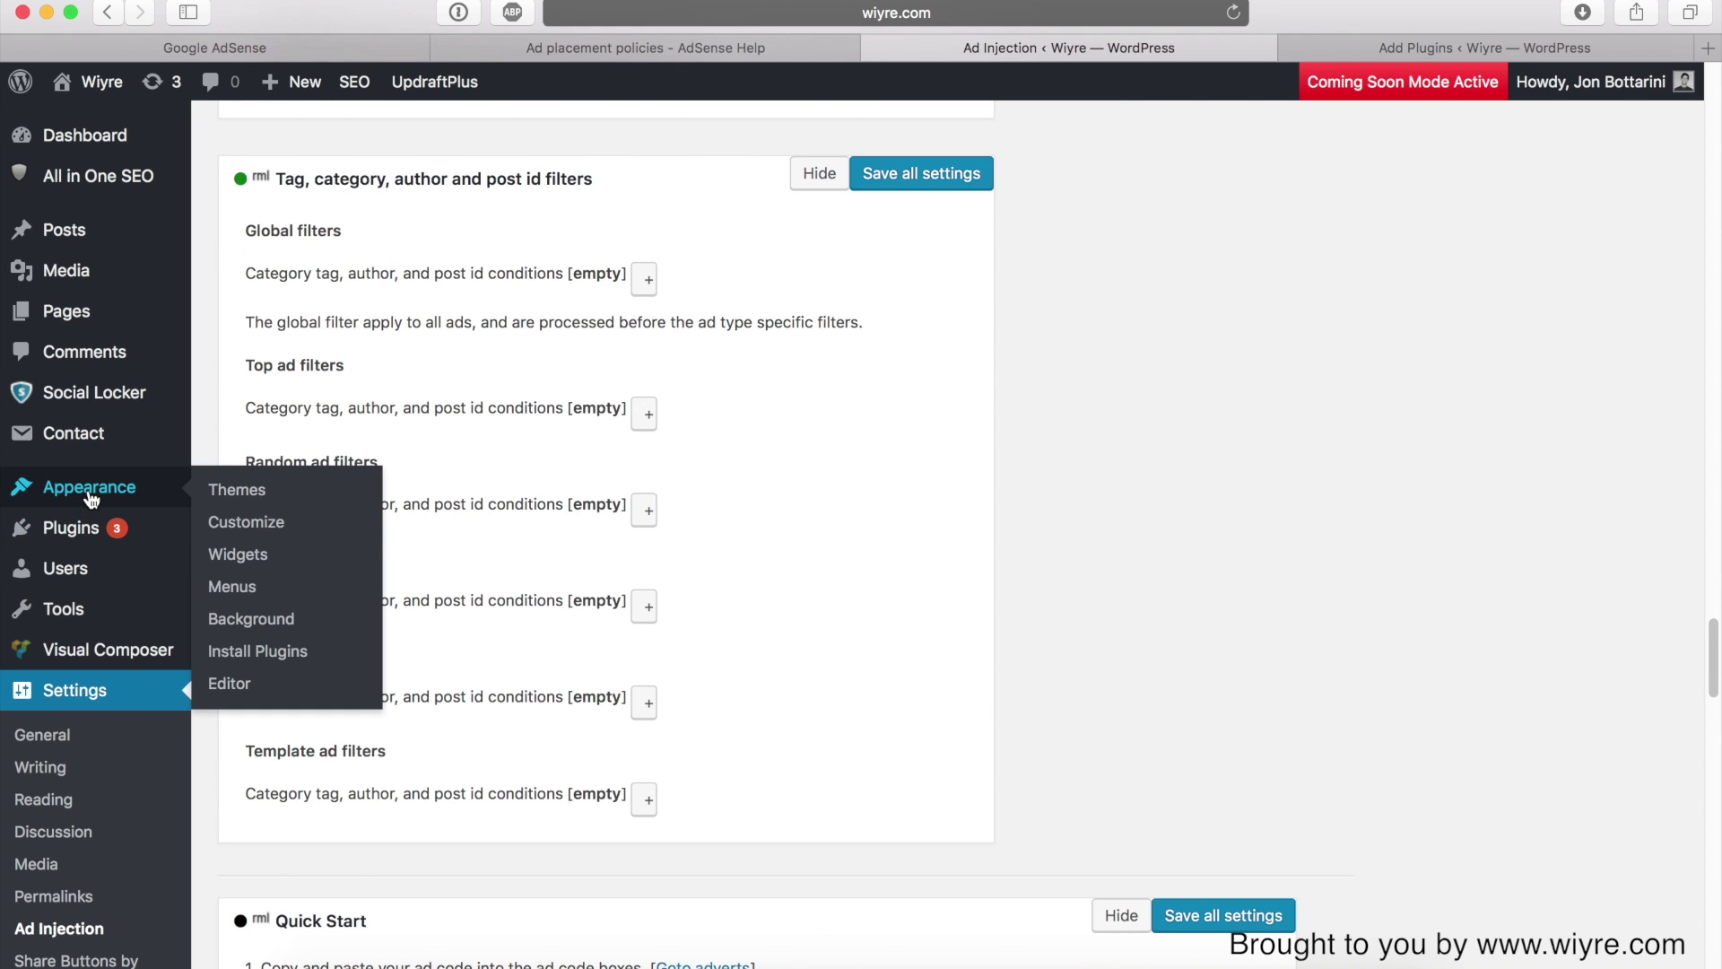
click(233, 553)
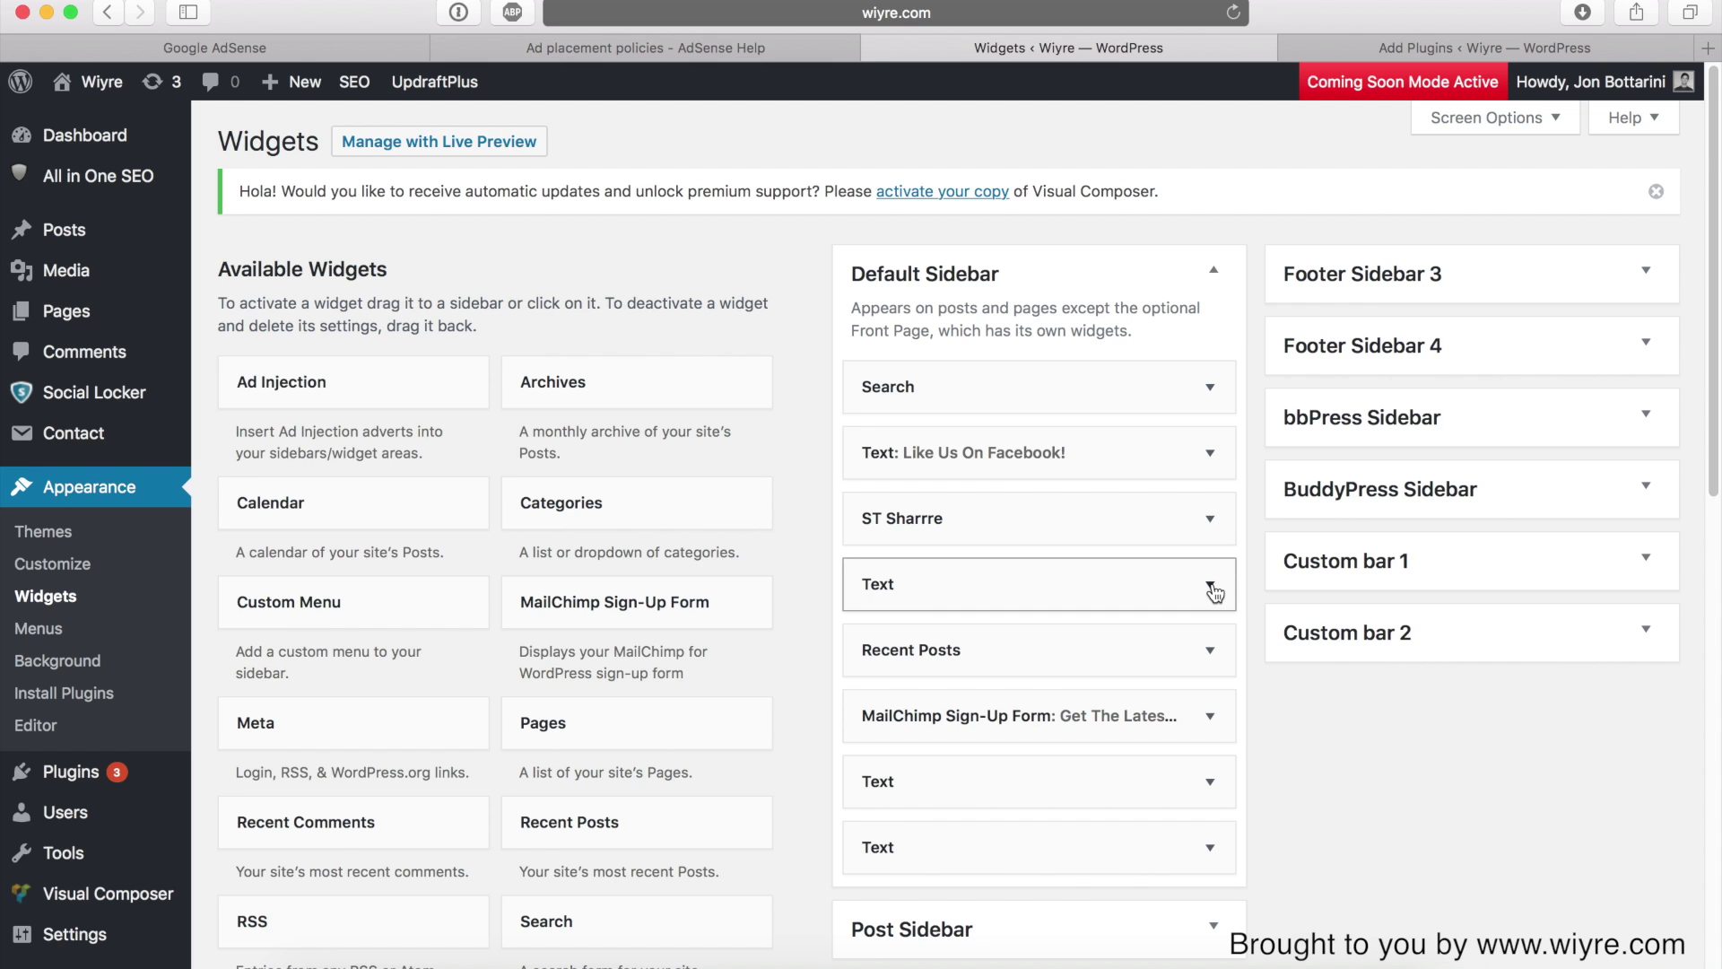
Add a new Text widget to the Default Sidebar, directly above Recent Posts
scroll(795, 529, down, 10)
scroll(786, 556, down, 2)
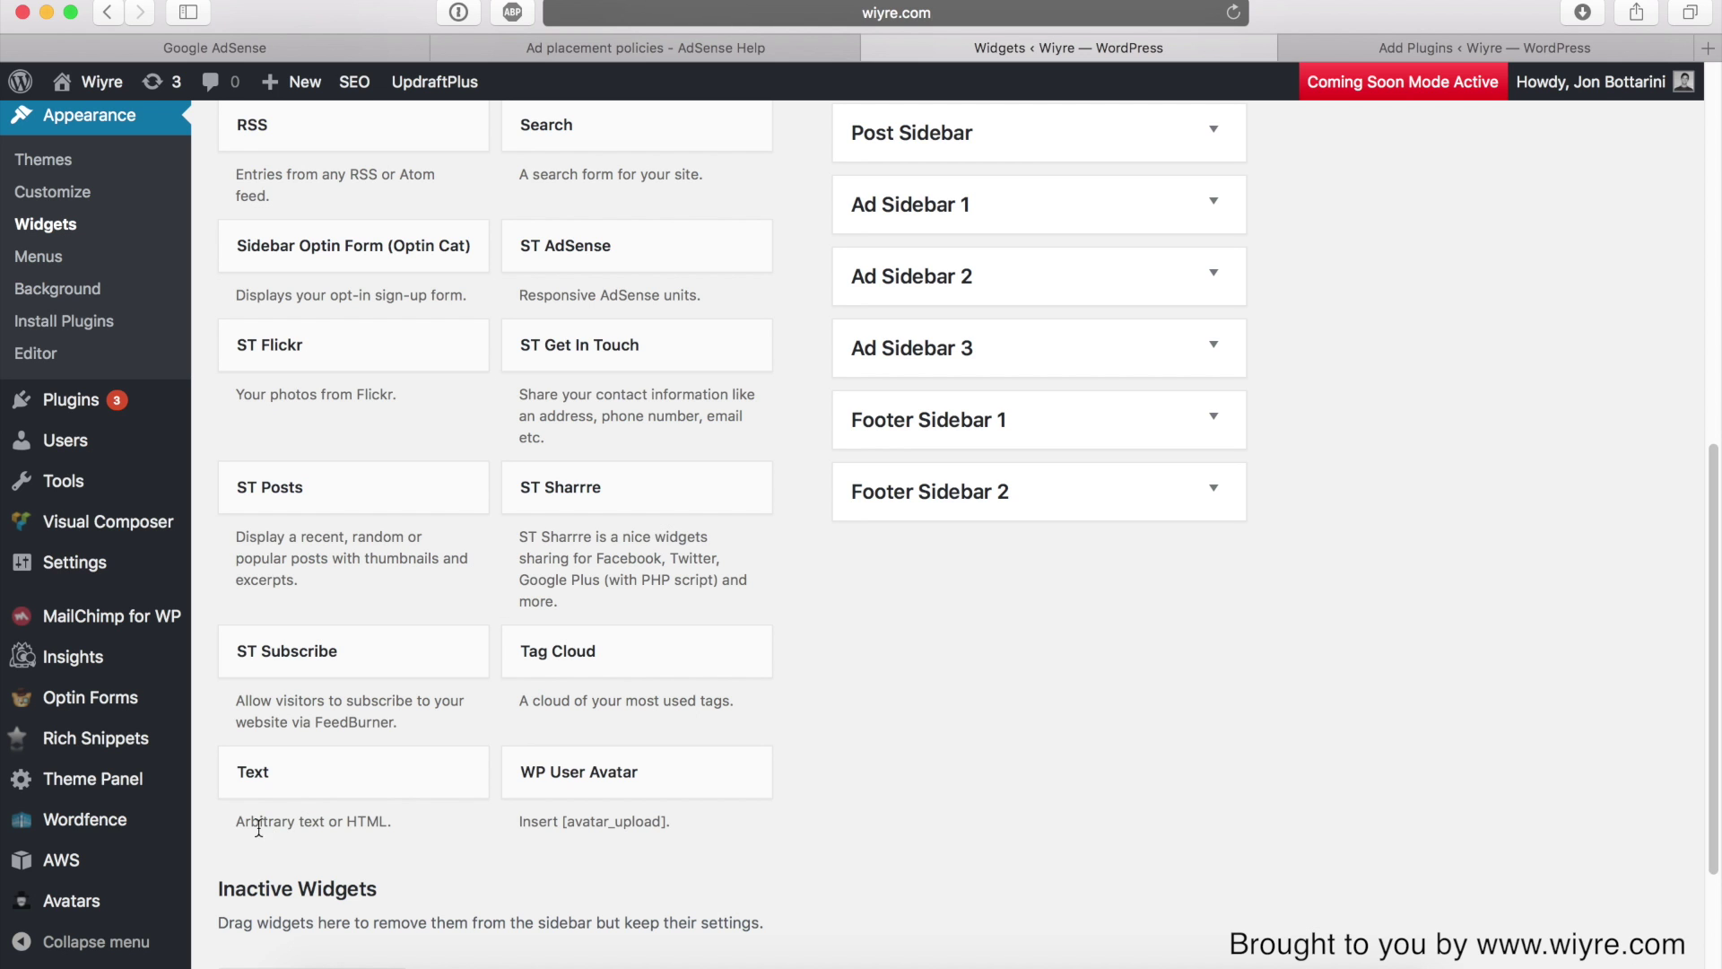
drag(245, 823, 395, 830)
click(399, 830)
drag(244, 773, 912, 556)
scroll(588, 622, up, 5)
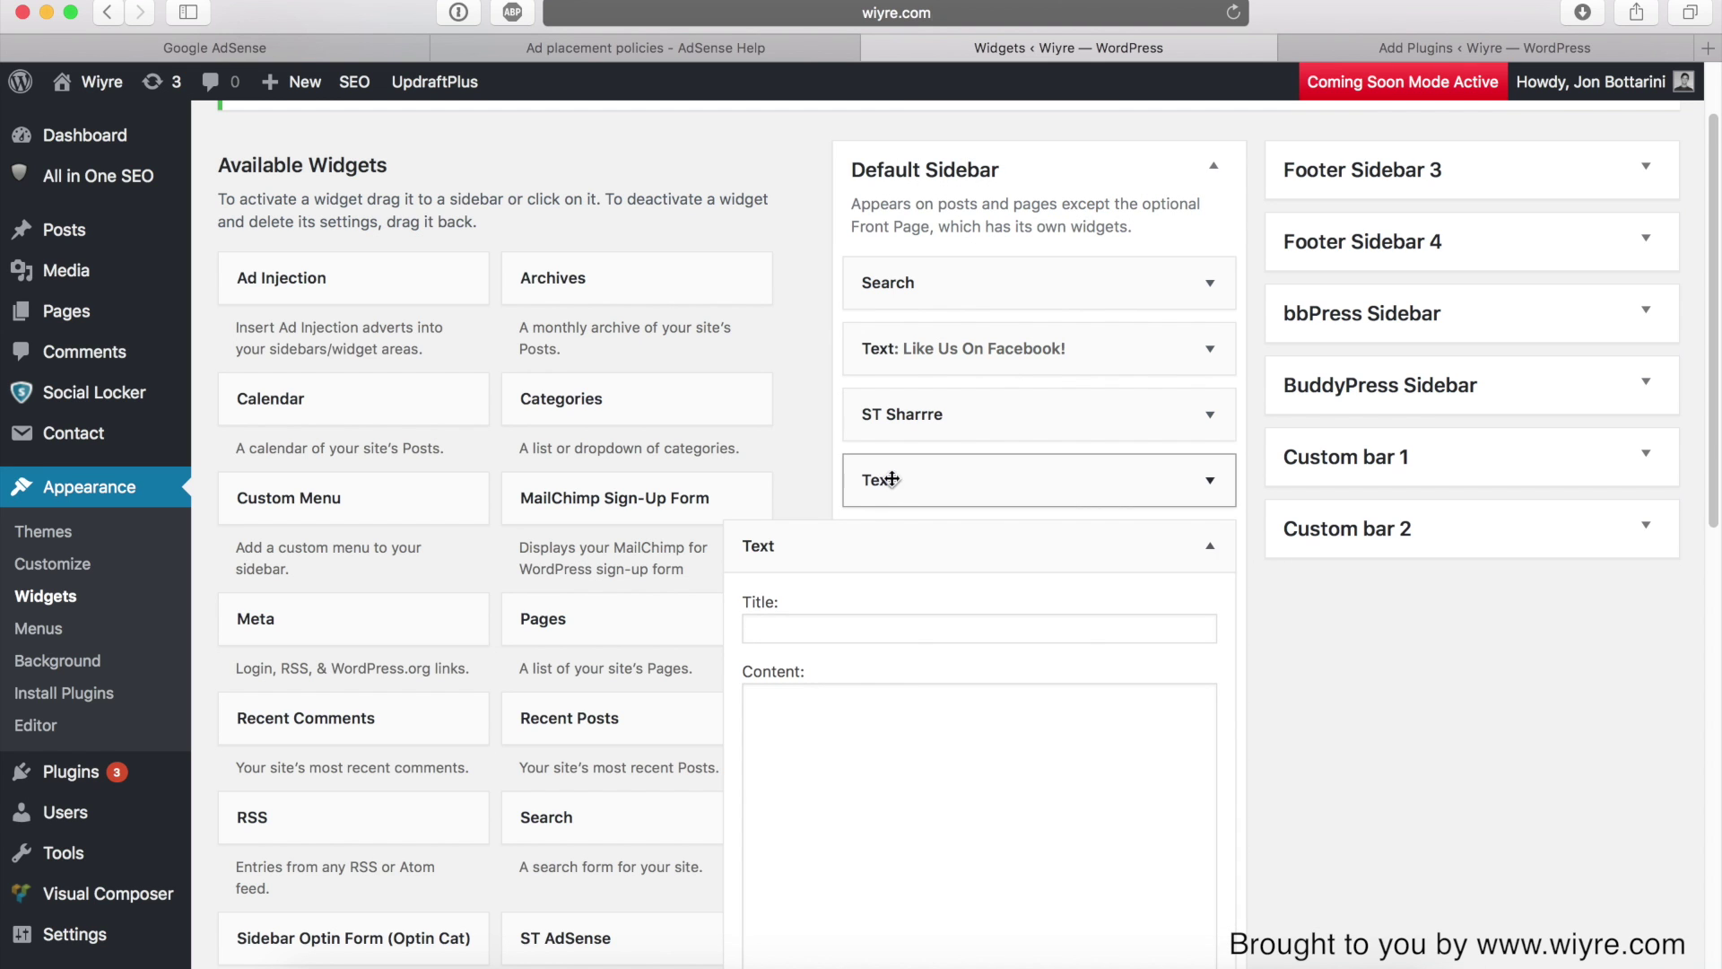
Examine the existing Text widgets in the Default Sidebar, including the script in the one below the MailChimp Sign-Up Form
click(1211, 485)
click(1206, 485)
scroll(951, 556, down, 3)
scroll(951, 556, down, 5)
click(1206, 815)
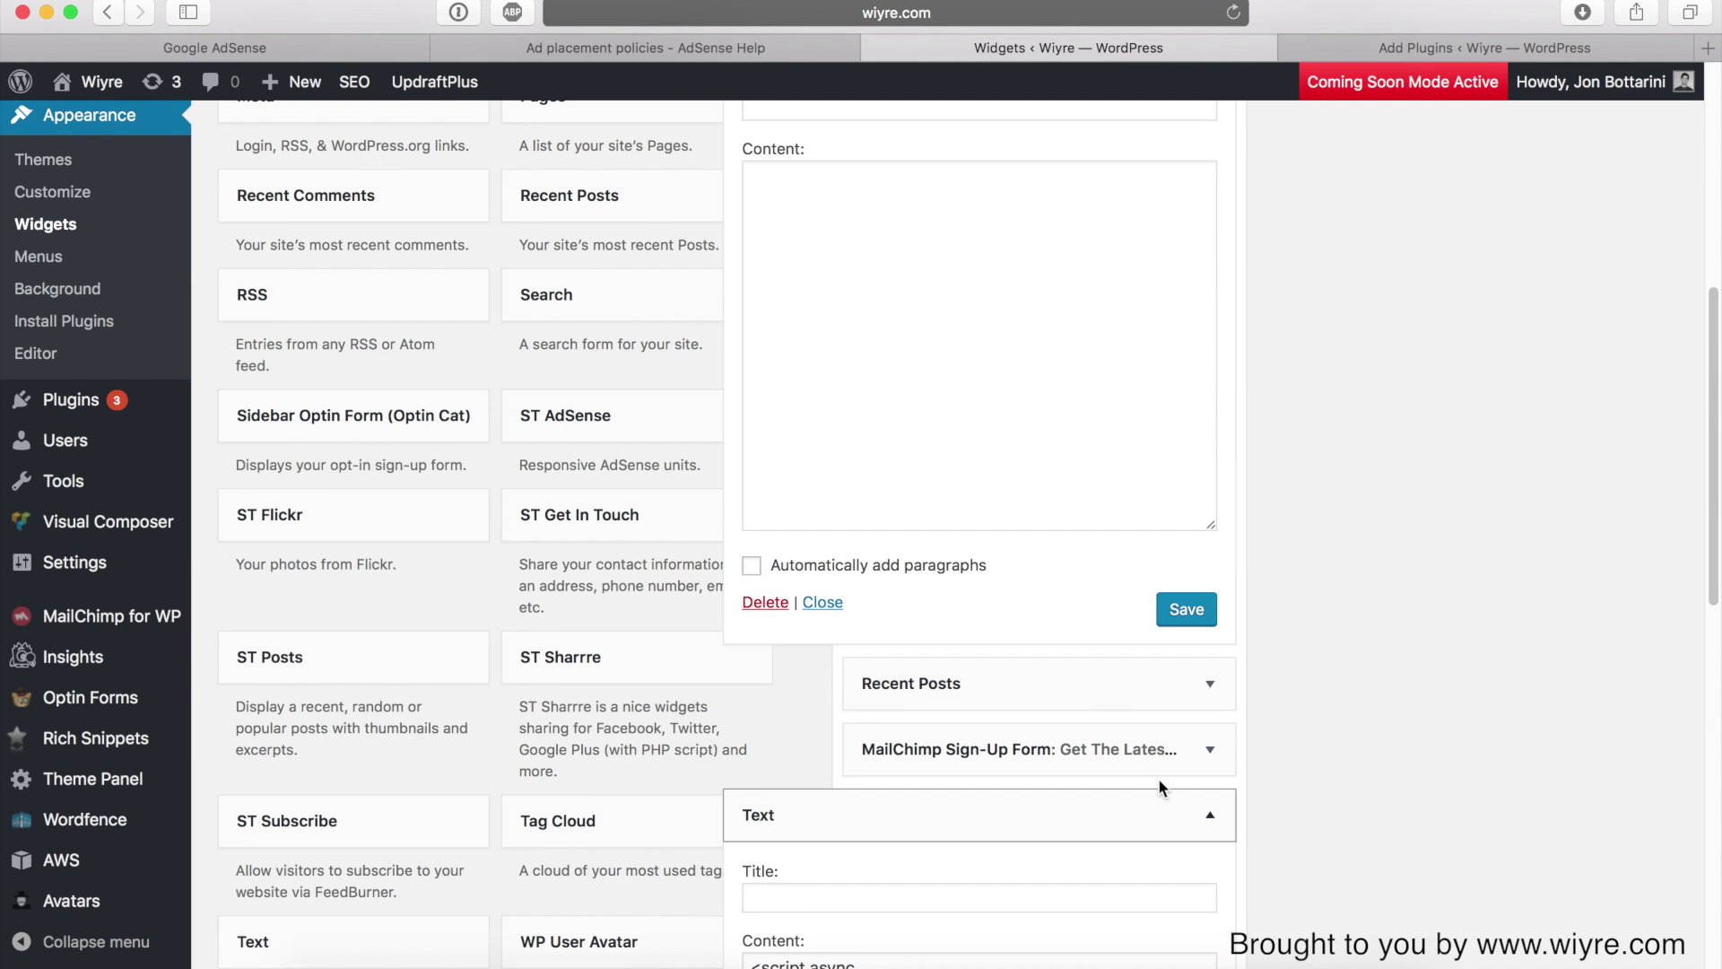
scroll(1021, 693, down, 5)
scroll(986, 718, up, 15)
click(879, 750)
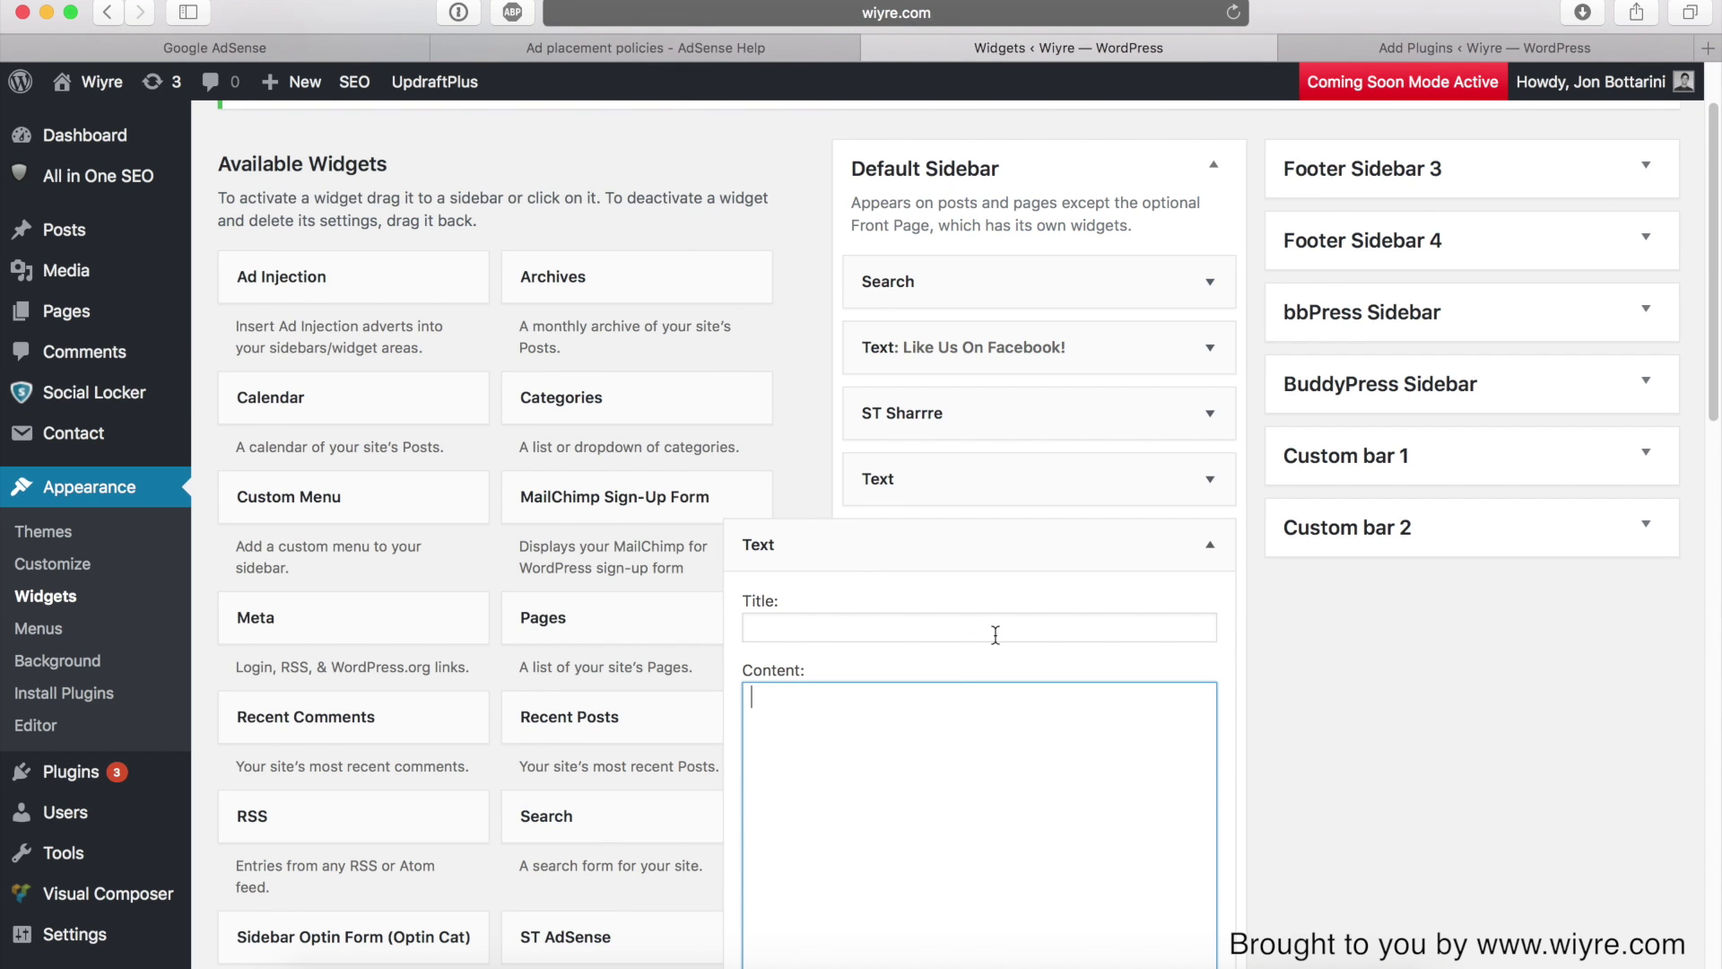
click(788, 631)
text(ADvert)
click(877, 731)
double_click(807, 628)
key(BackSpace)
click(827, 706)
key(super+v)
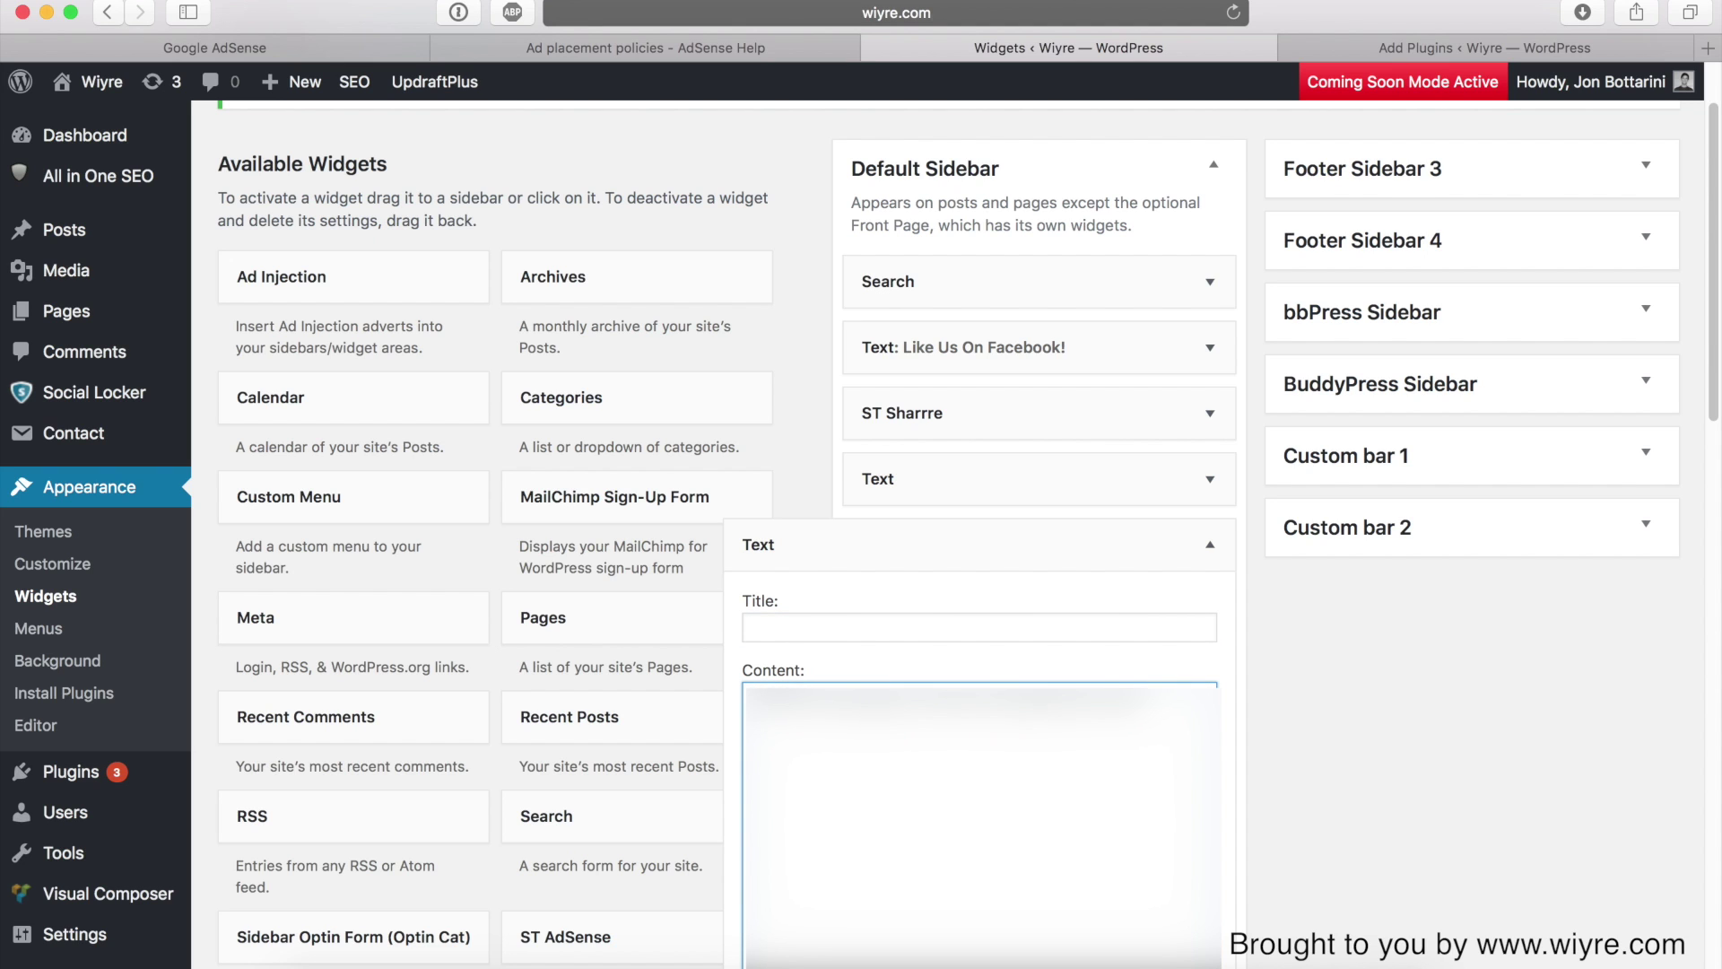
drag(1160, 697, 695, 703)
key(BackSpace)
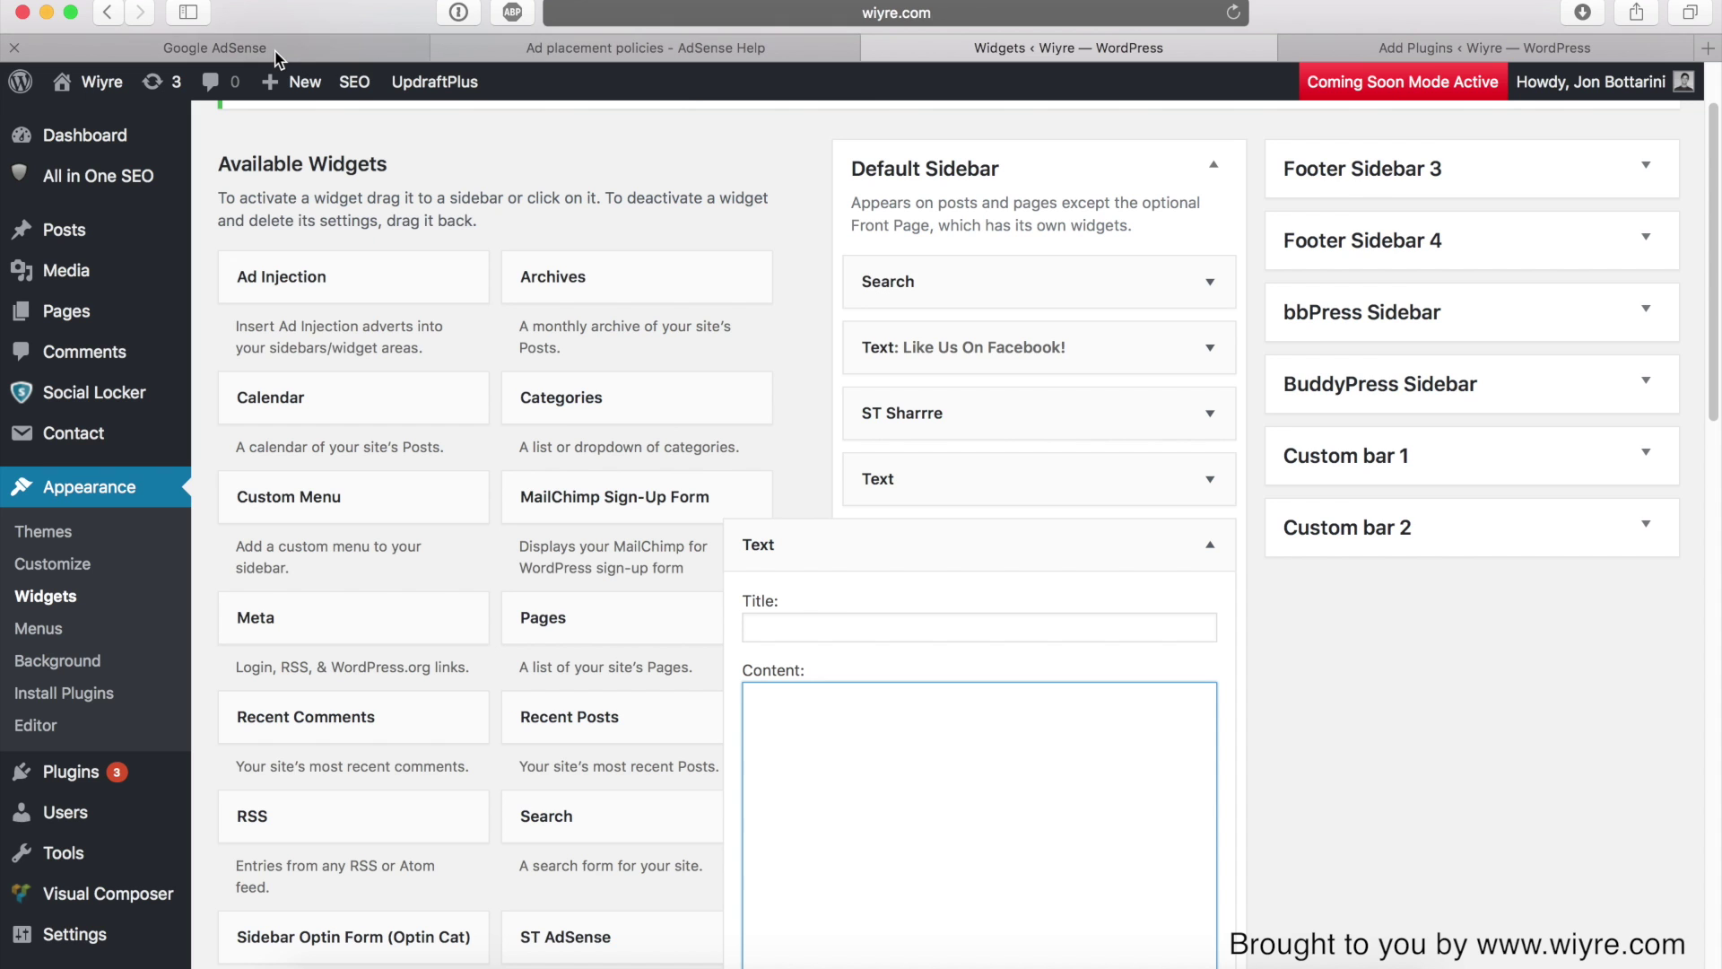
Copy the Right Sidebar ad unit's code from Google AdSense and paste it into the content of the new Text widget
scroll(931, 561, down, 3)
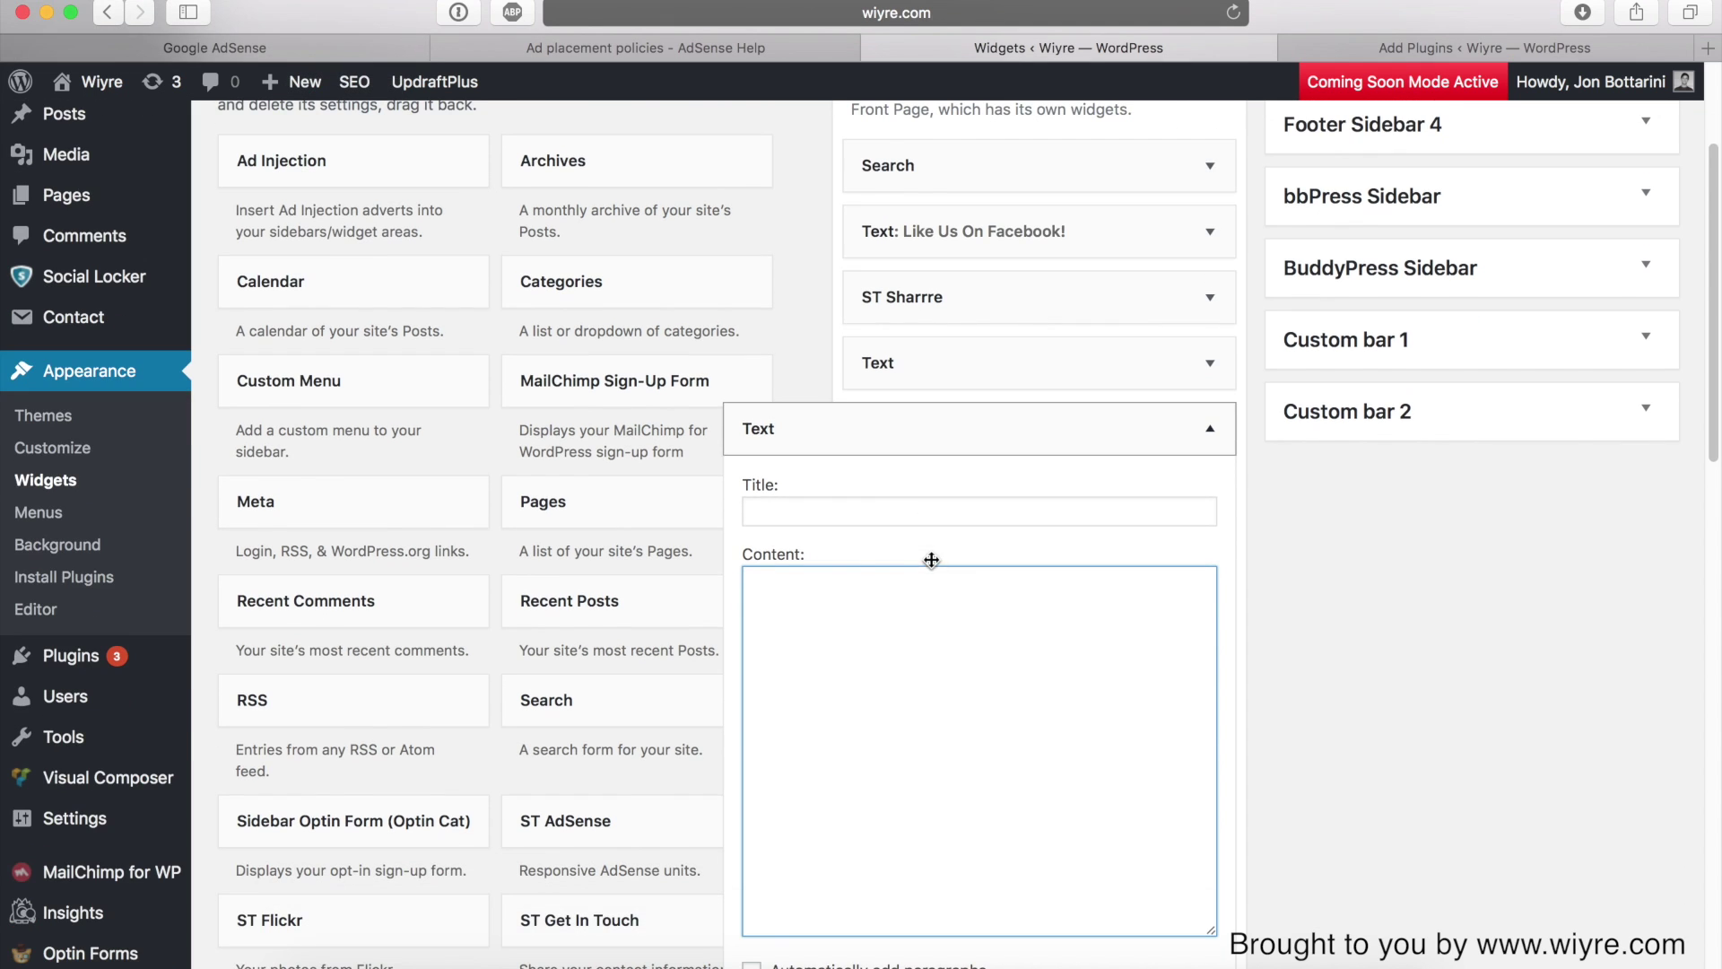
click(392, 52)
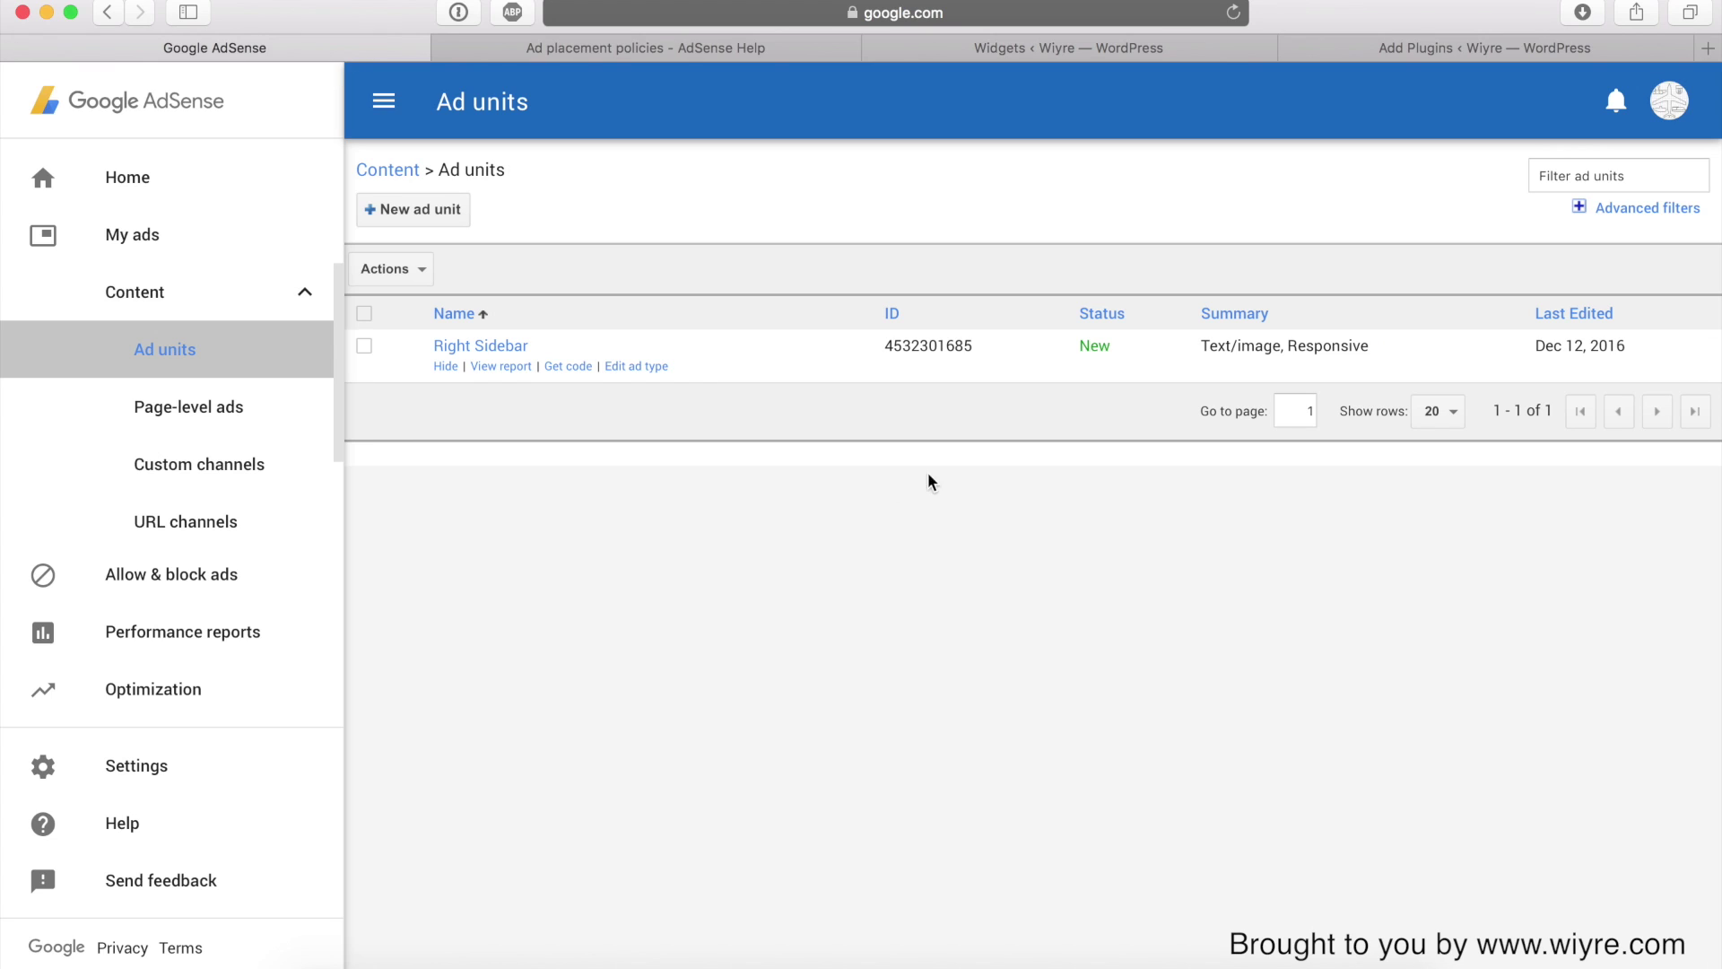
click(569, 366)
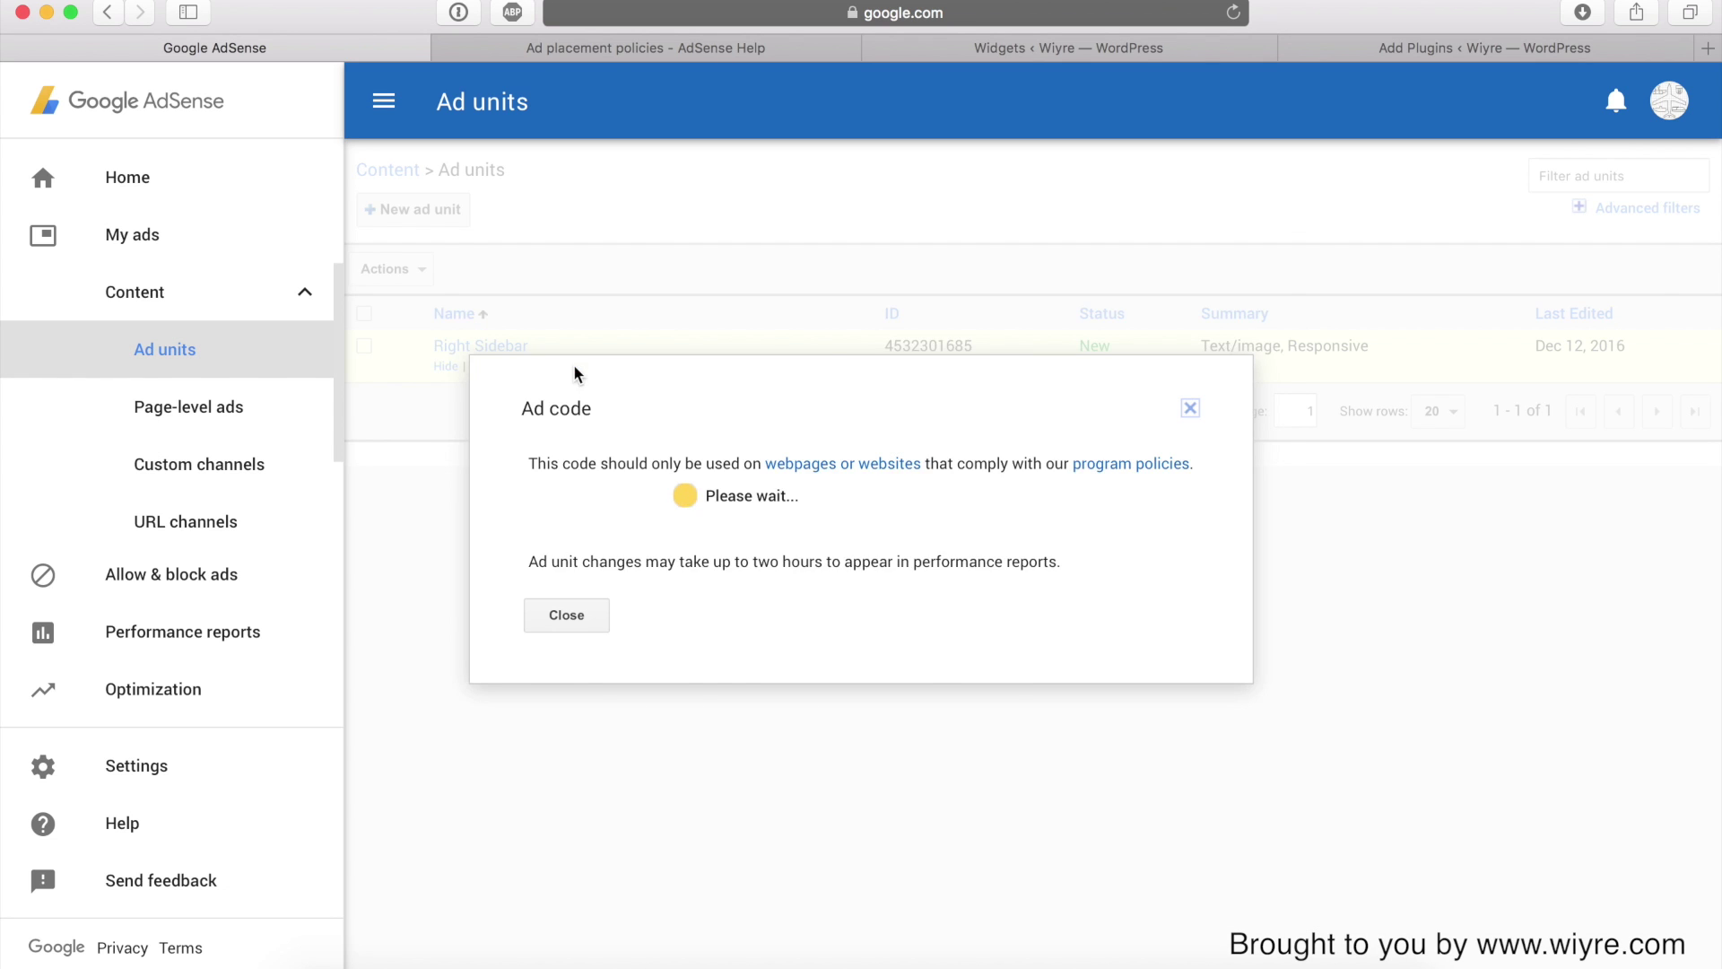
drag(659, 427, 1006, 637)
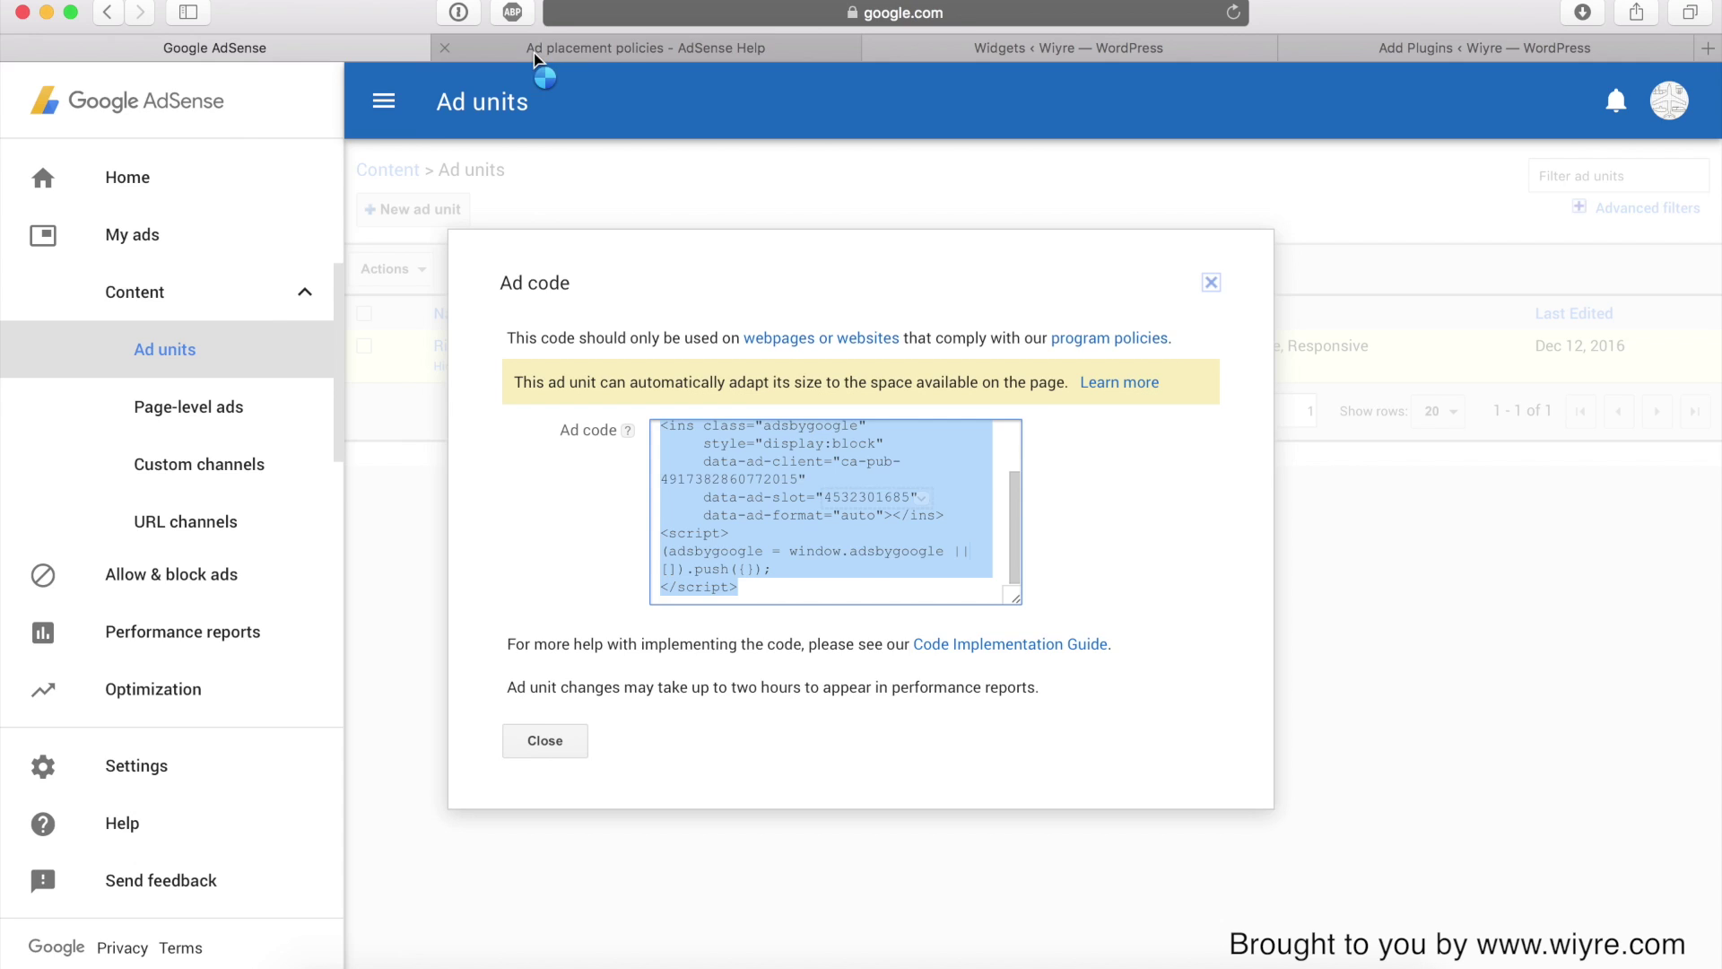
click(639, 47)
click(1021, 47)
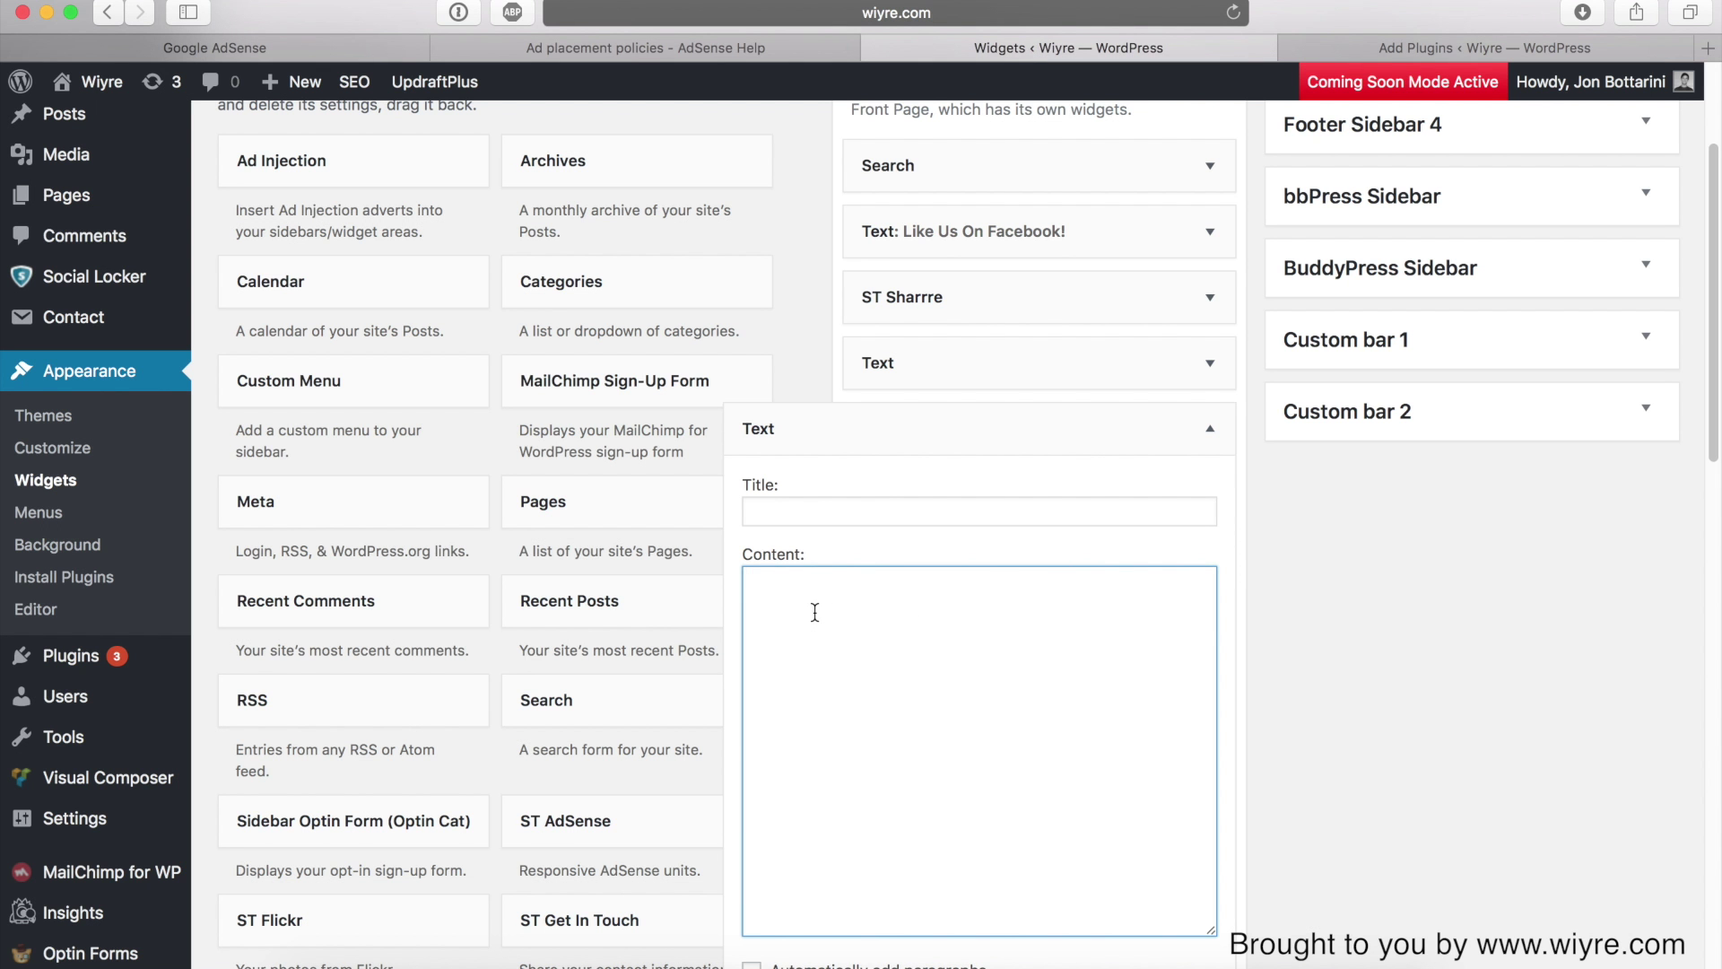
key(super+v)
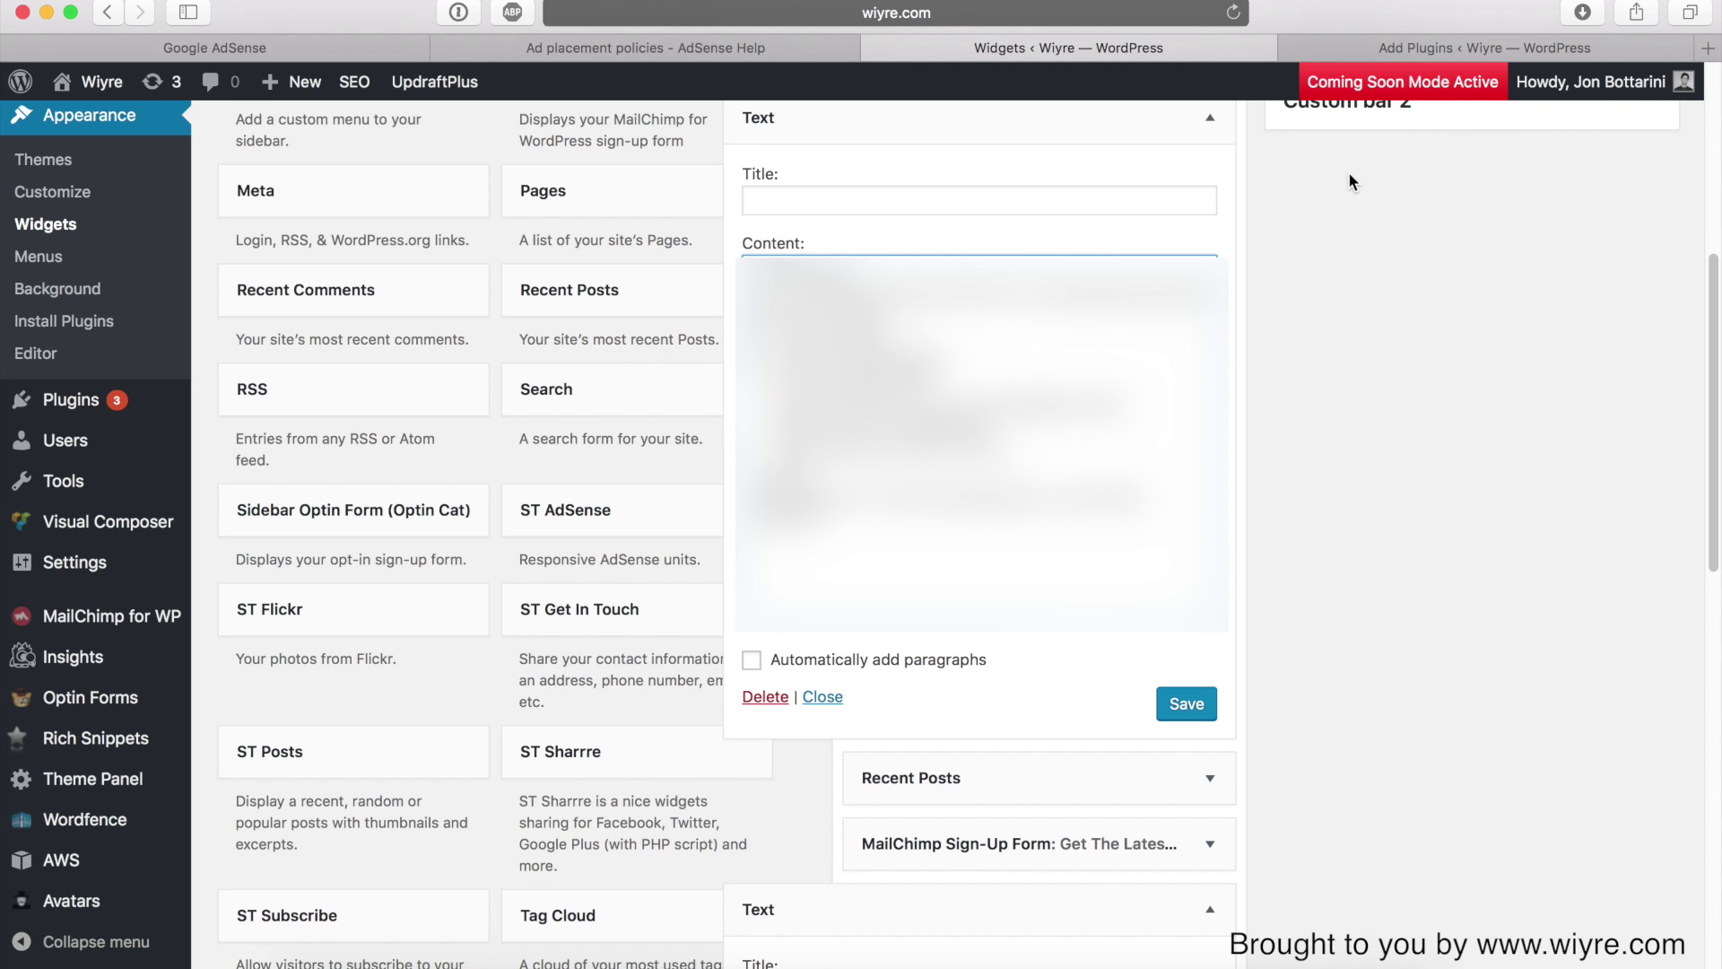
Return to Google AdSense, close the ad code dialog, and start a new ad unit named Bottom Of Post
click(604, 46)
click(327, 50)
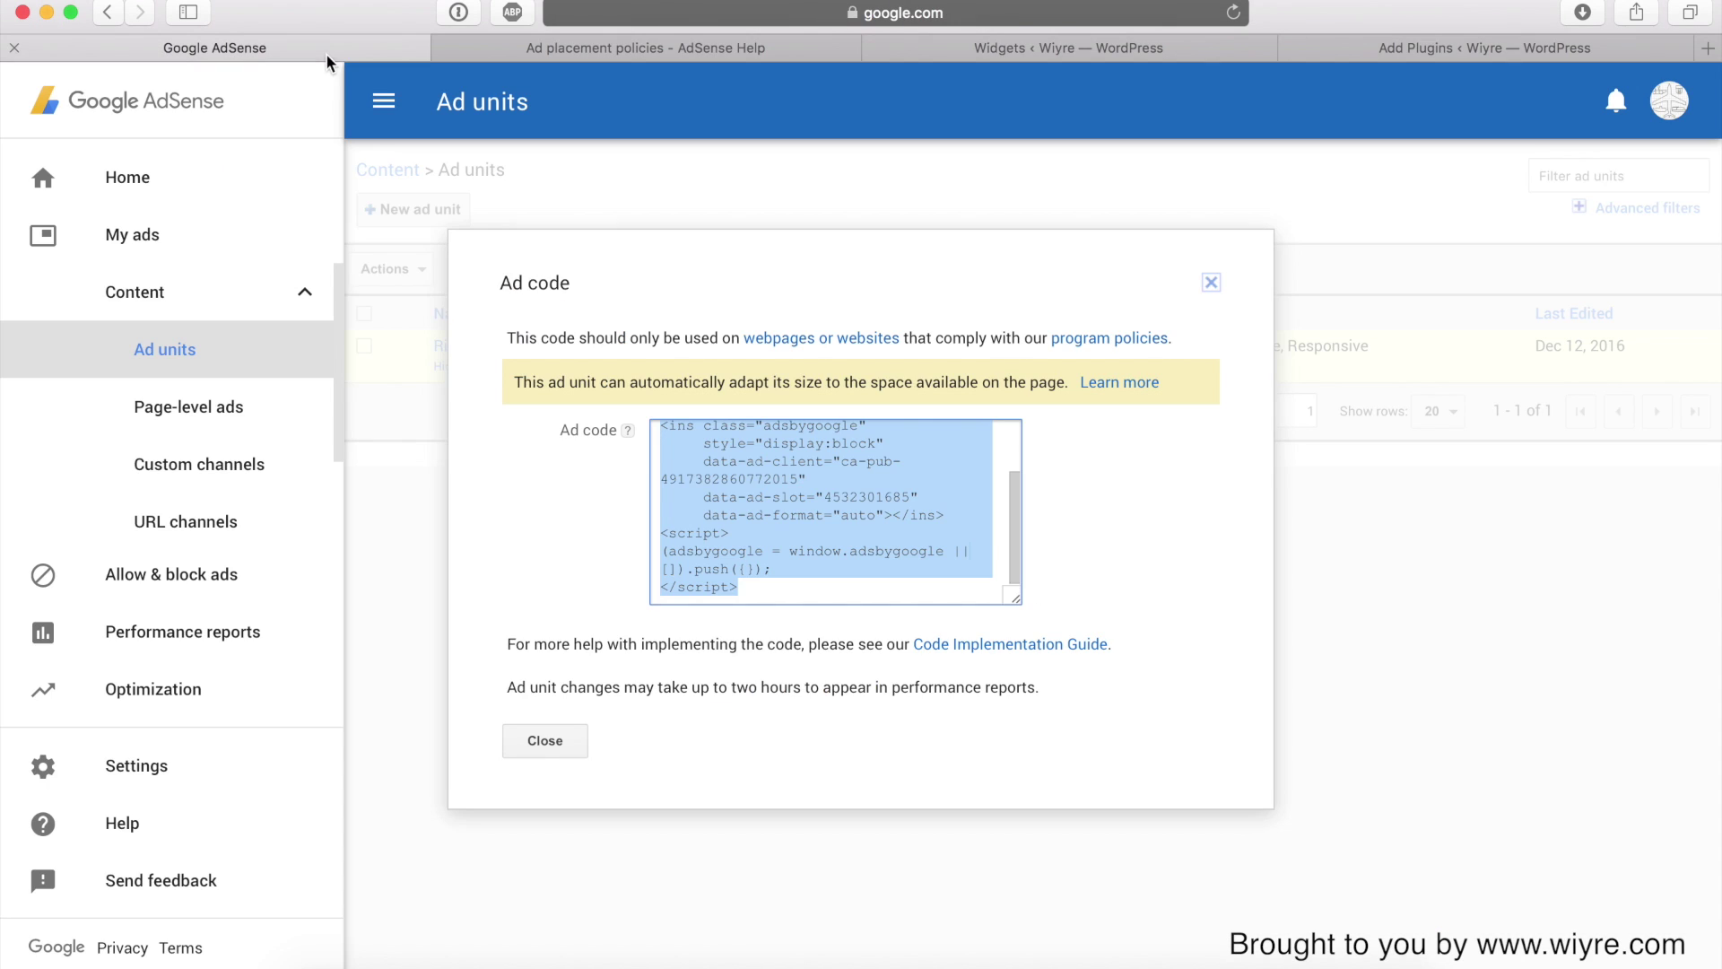
click(1212, 287)
click(442, 207)
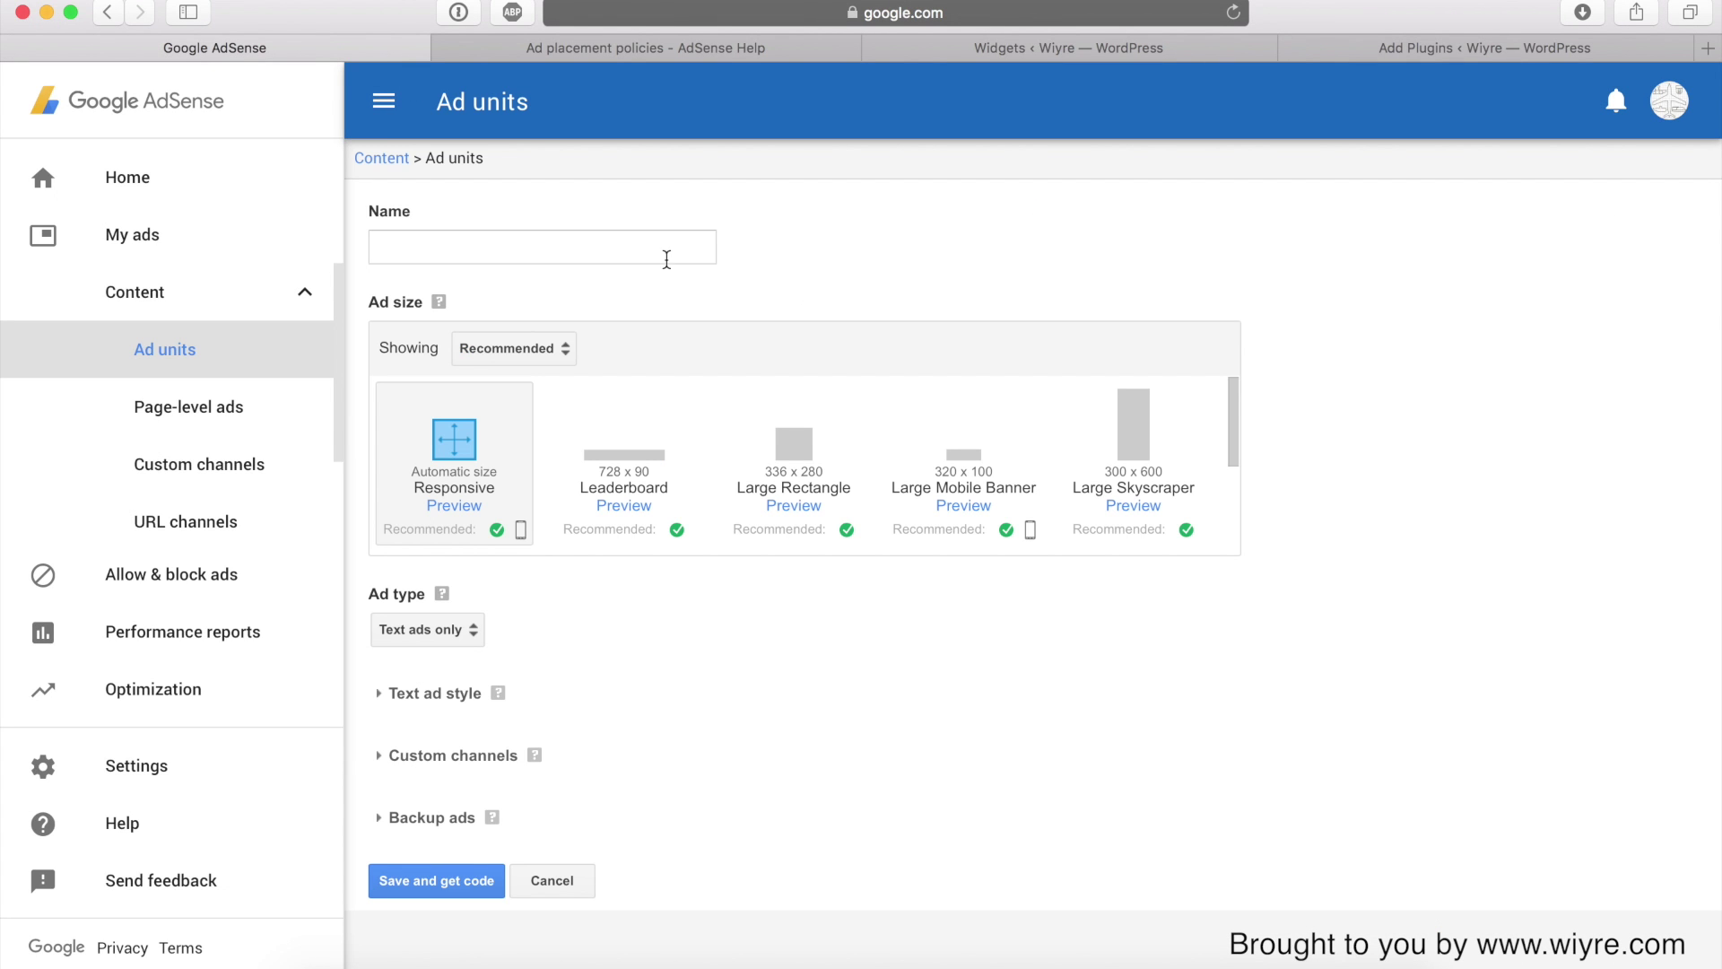
click(458, 257)
text(Bottom)
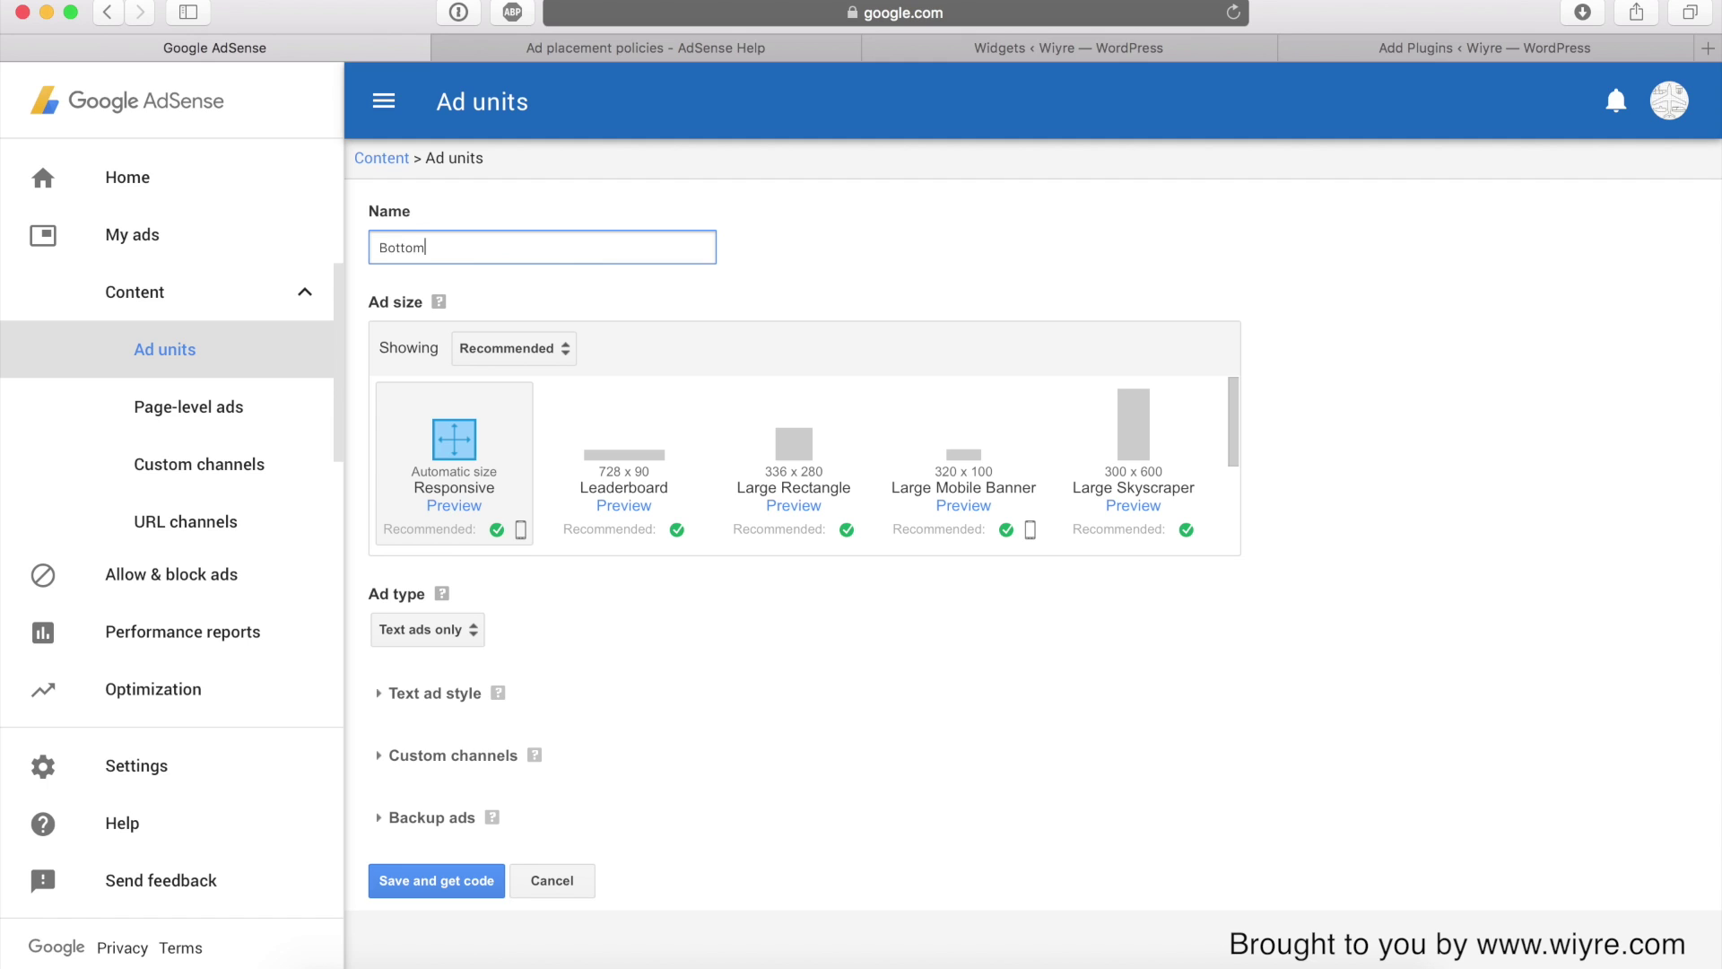
text( Of Post)
click(794, 325)
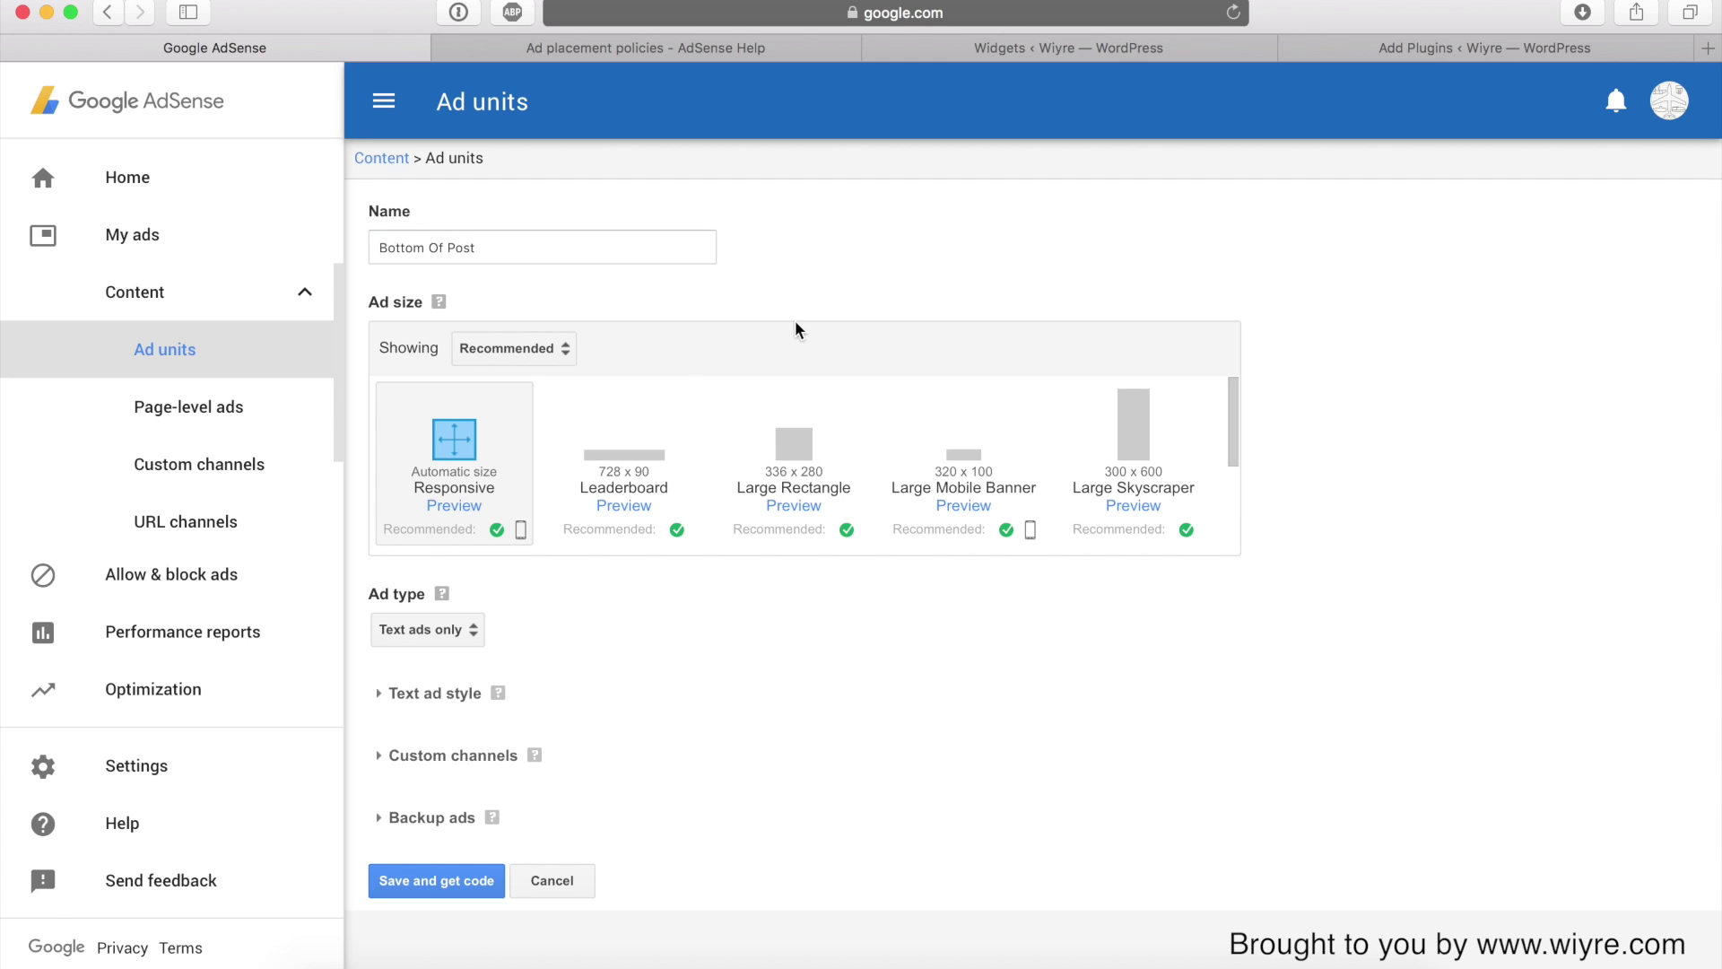
Set the ad unit's size to 728 x 90 Leaderboard and its ad type to Text & display ads
click(608, 476)
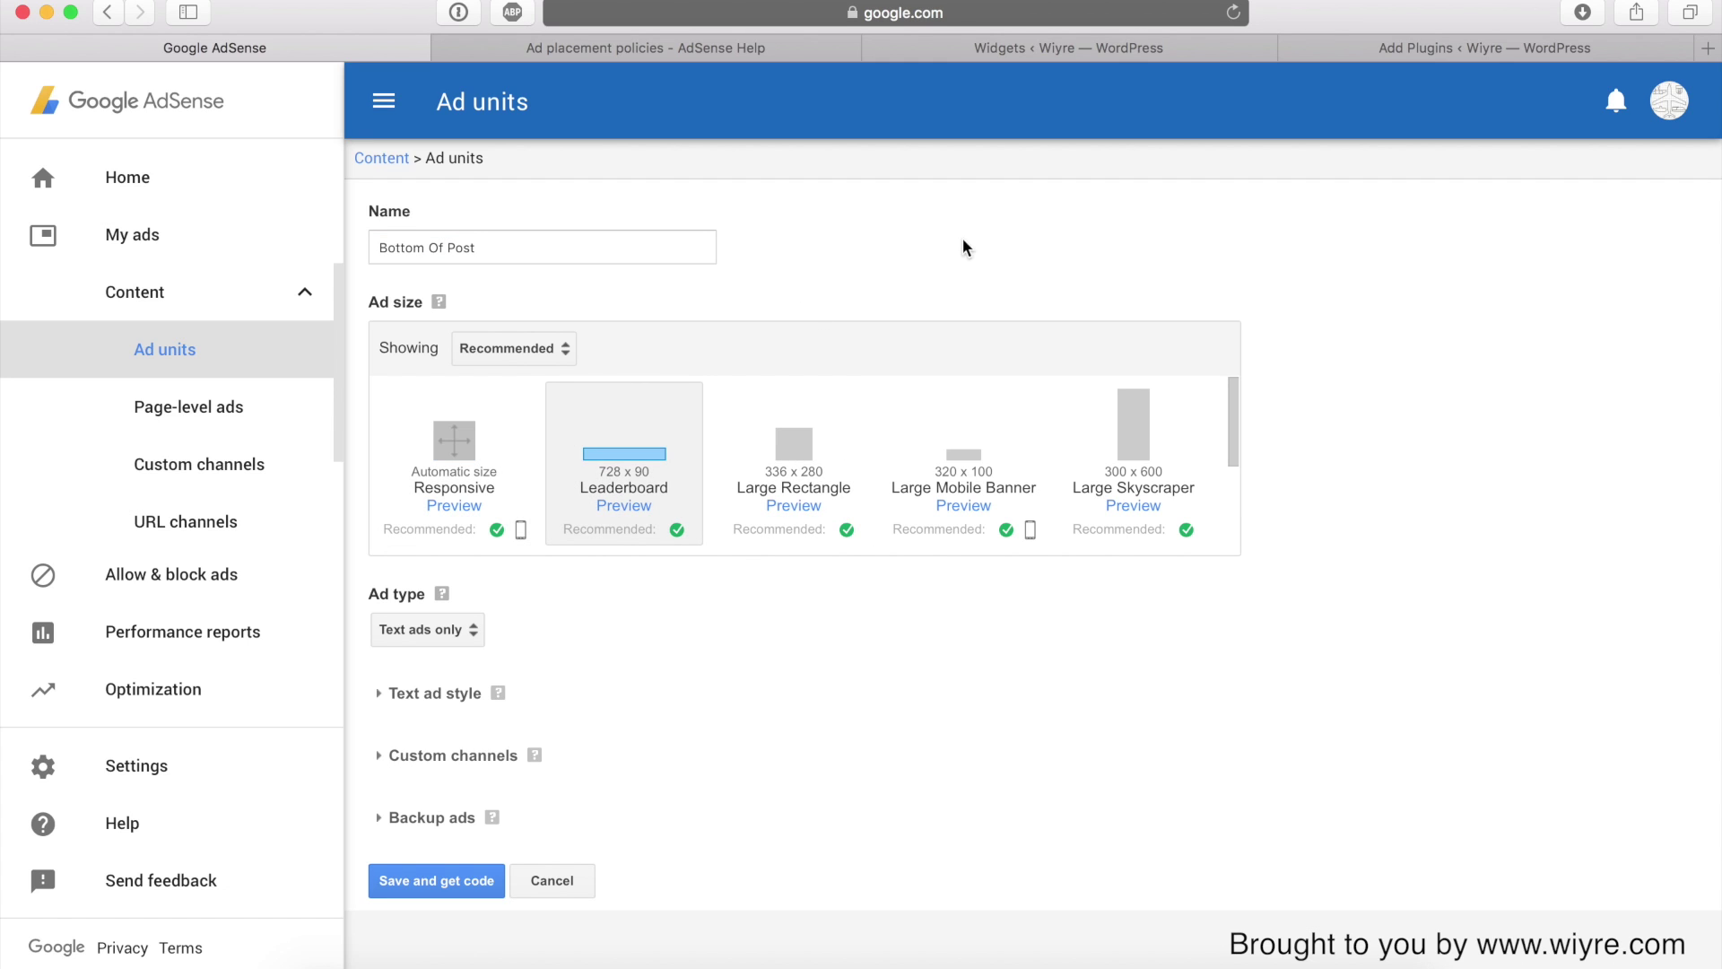
click(462, 629)
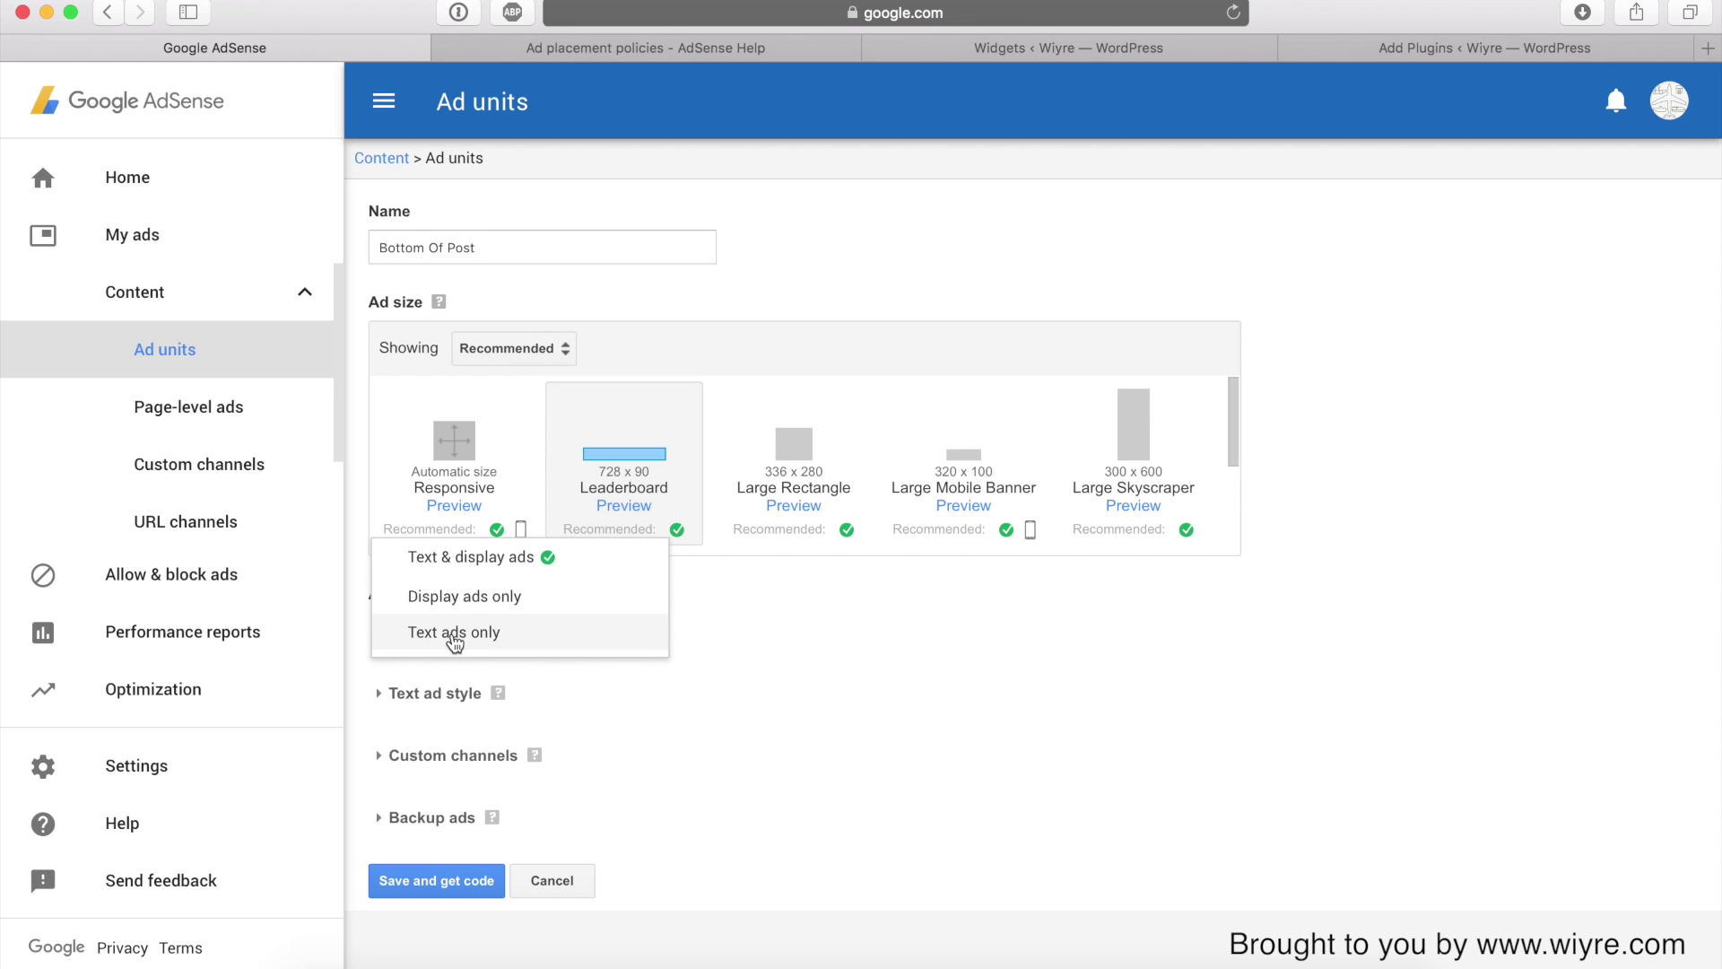
click(507, 565)
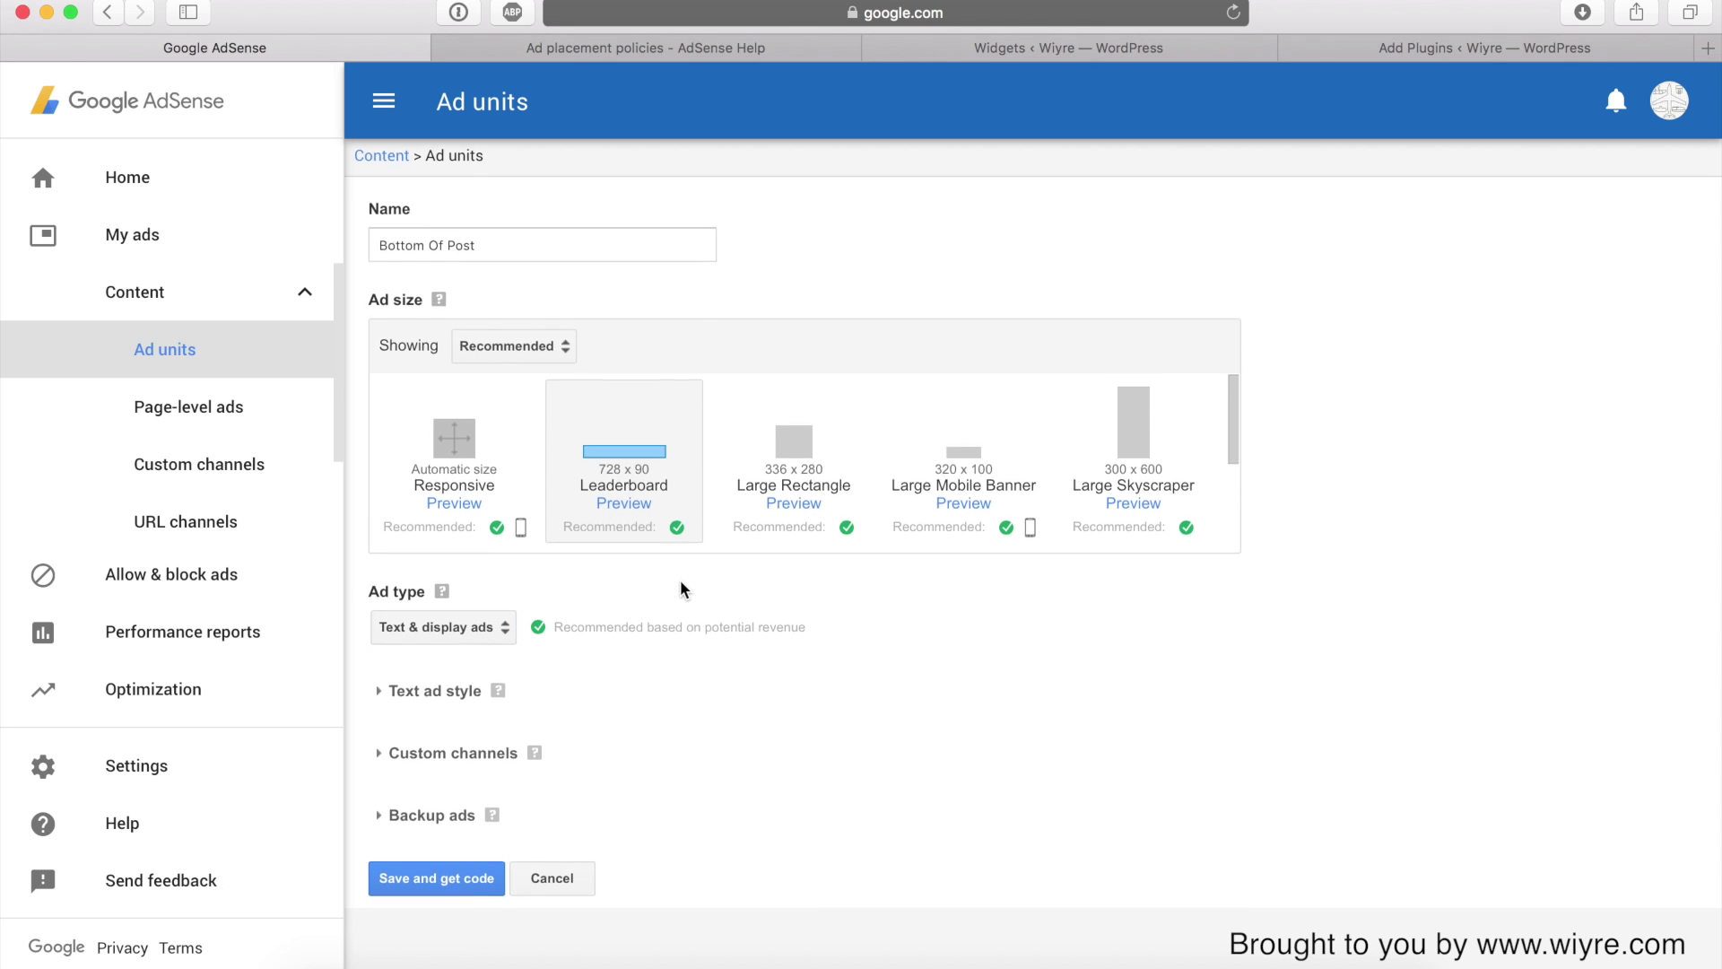
Choose the Default text ad style for the ad unit and check the custom channels section
click(414, 709)
scroll(698, 629, down, 3)
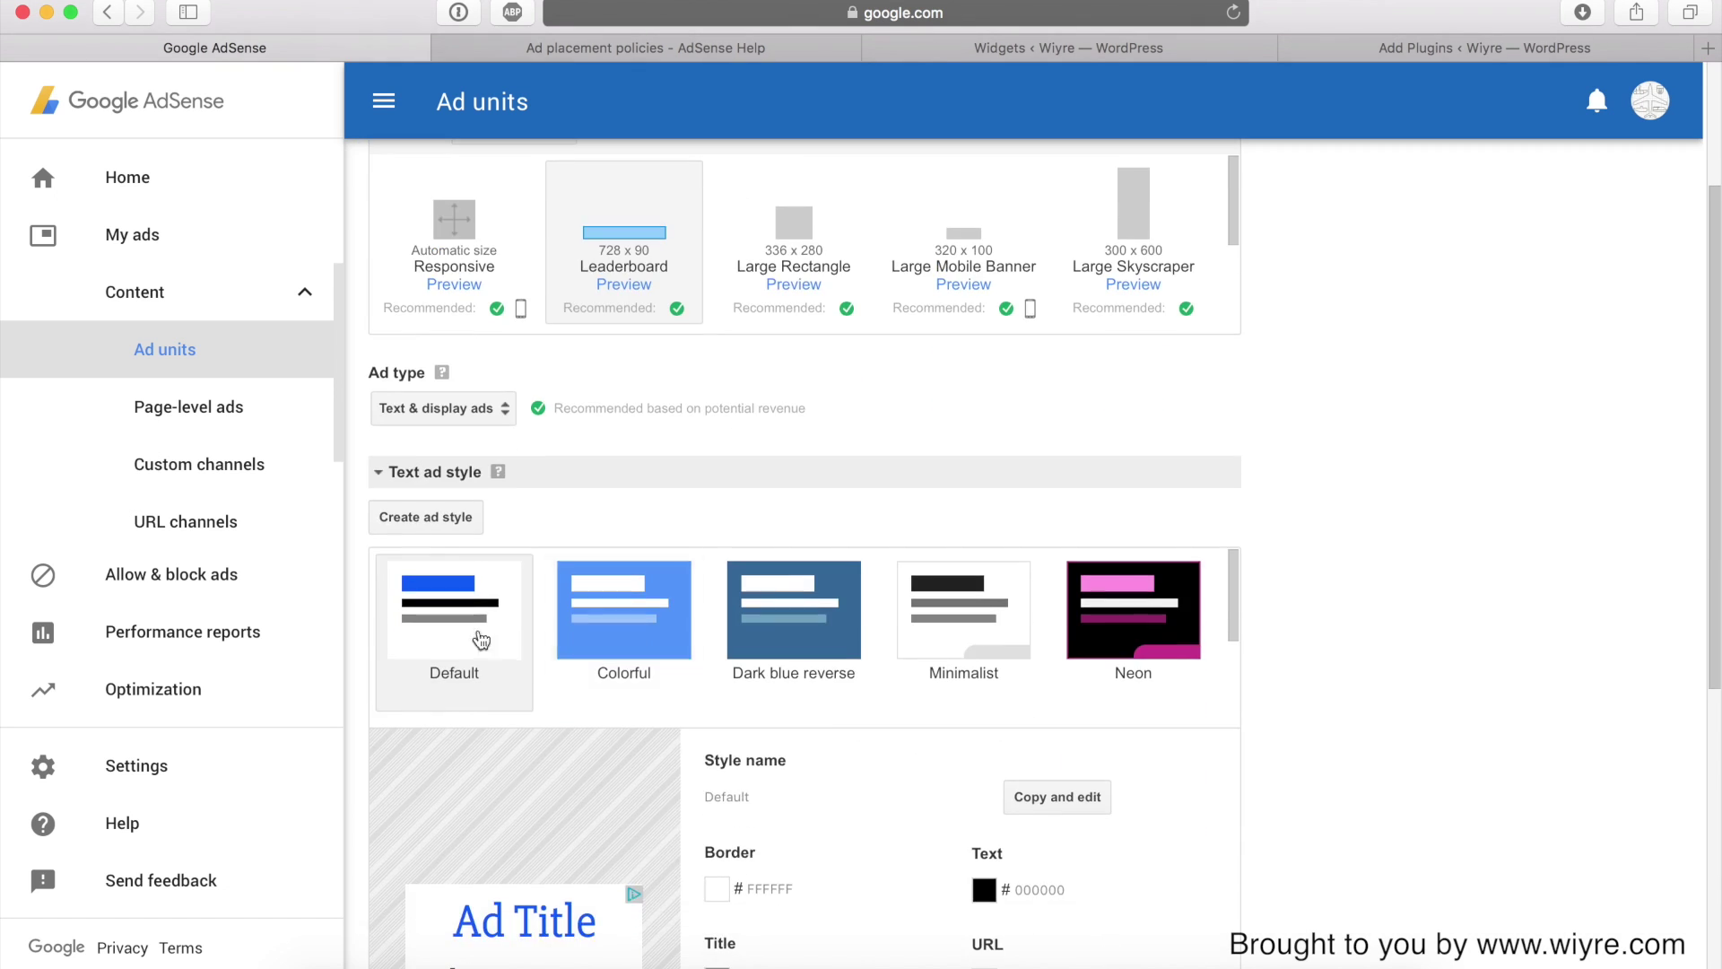
click(481, 640)
scroll(576, 504, down, 2)
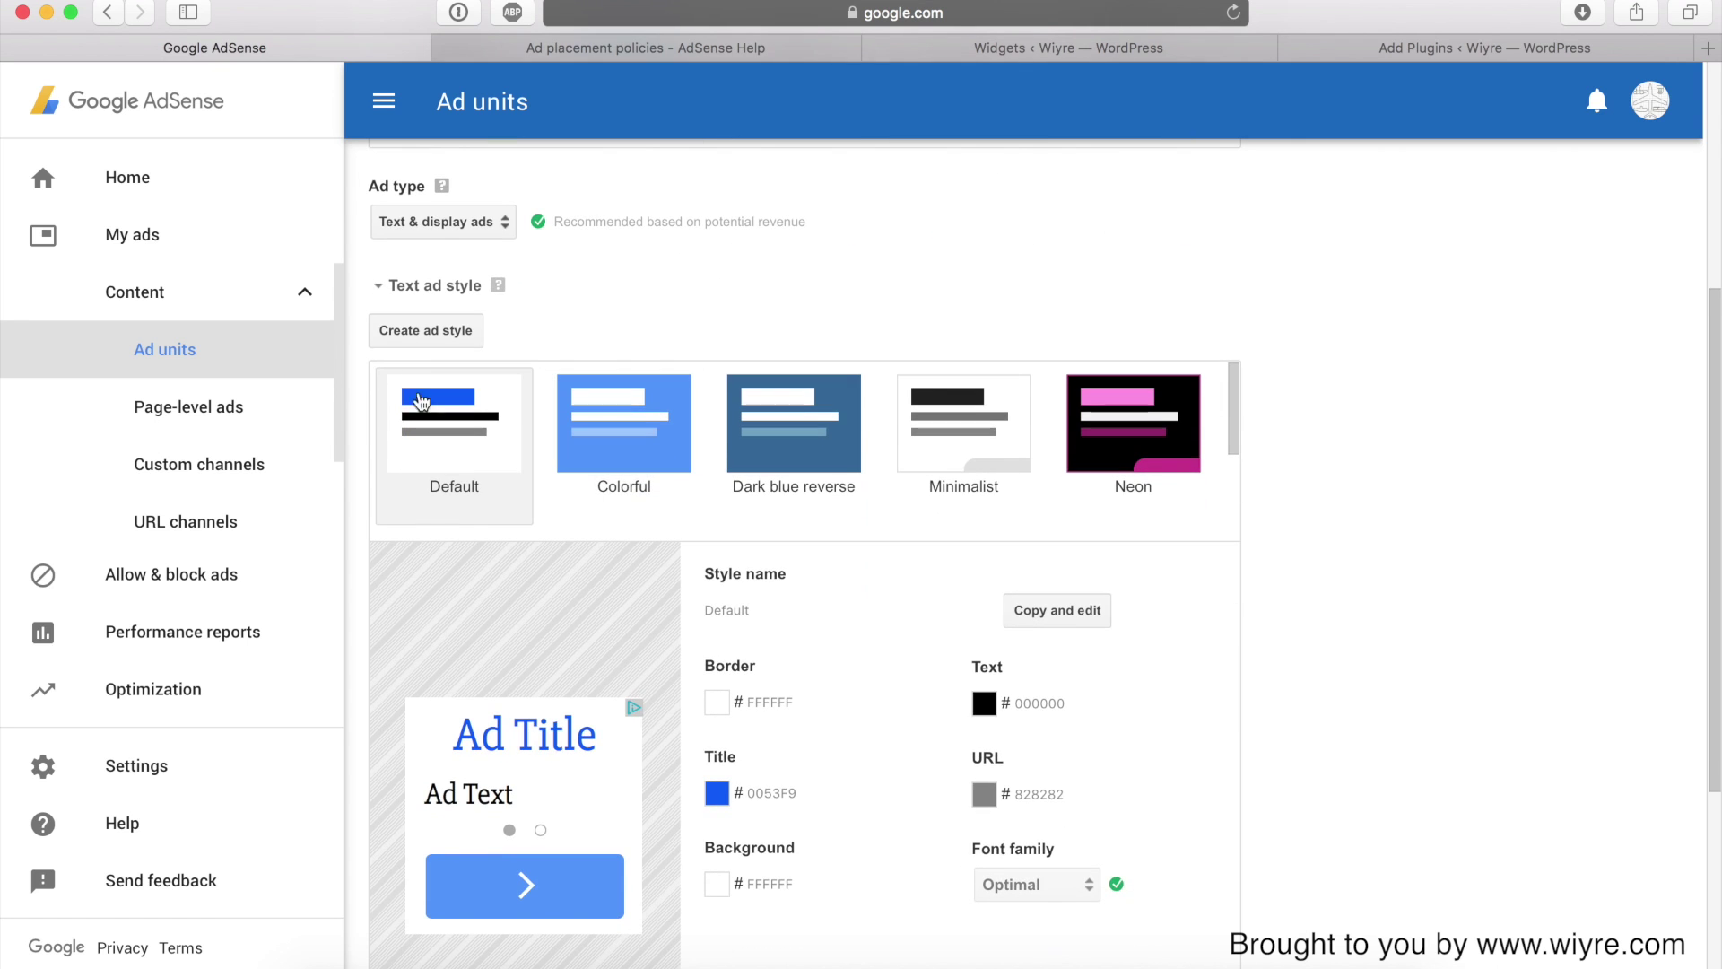
click(378, 288)
click(376, 756)
click(379, 756)
Save the ad unit with its backup ads set to Show blank space, and select the generated ad code
click(380, 818)
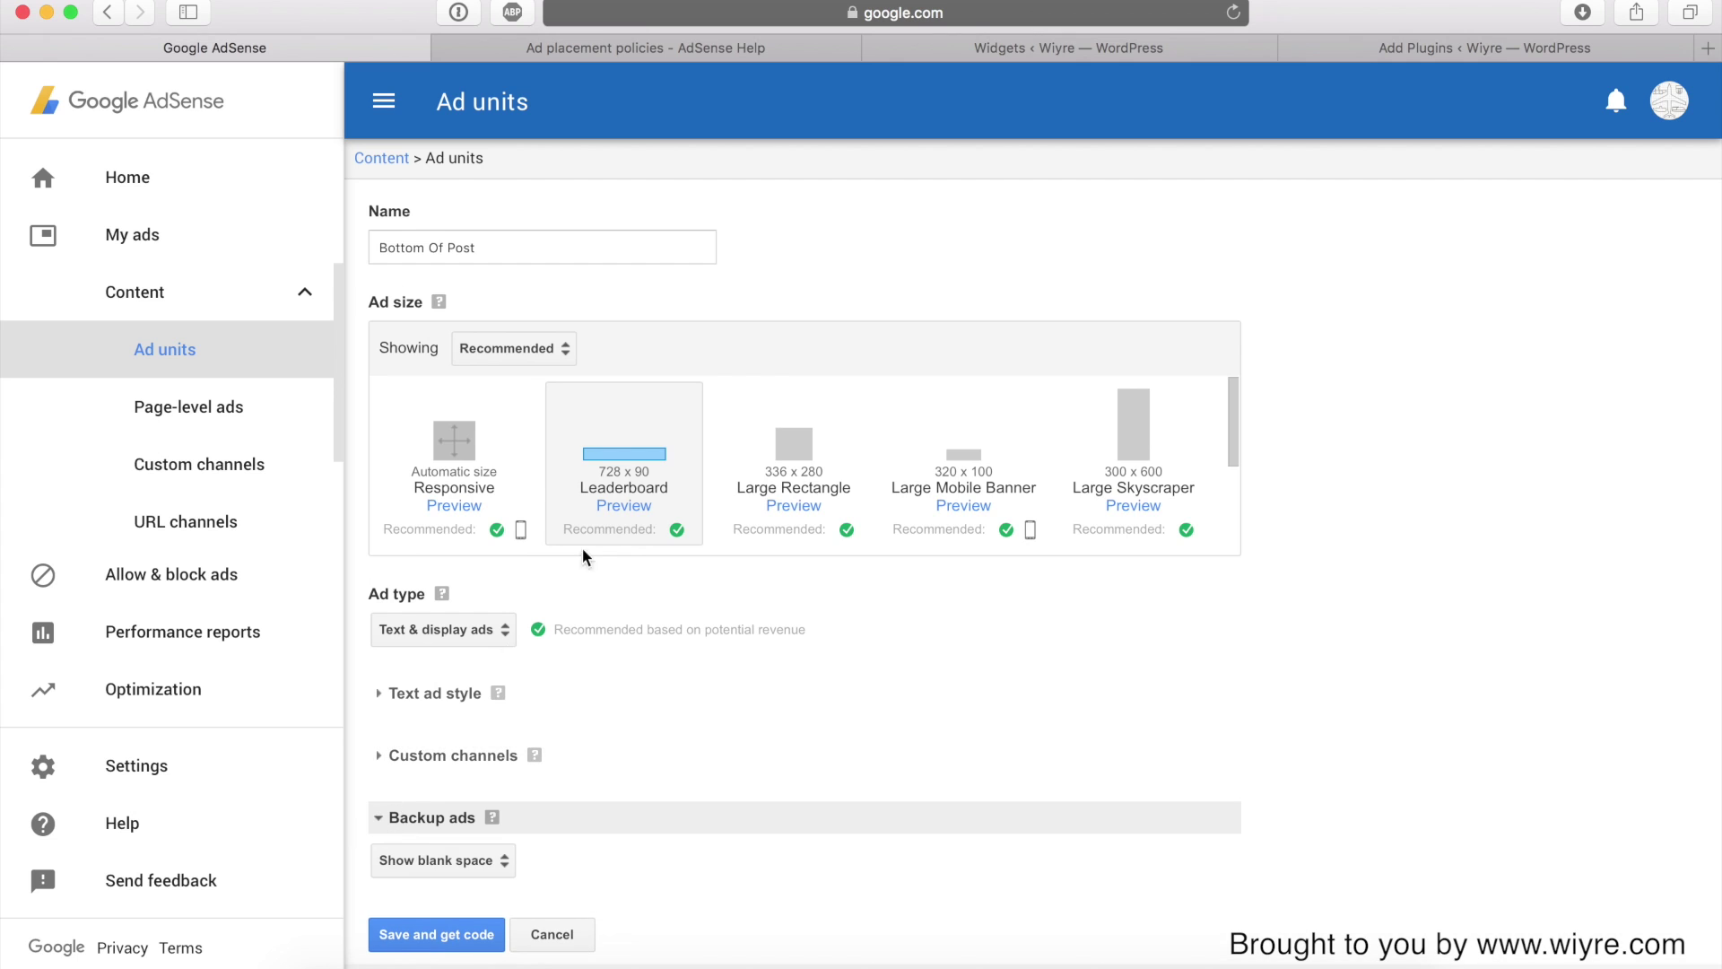
scroll(599, 539, down, 2)
click(486, 859)
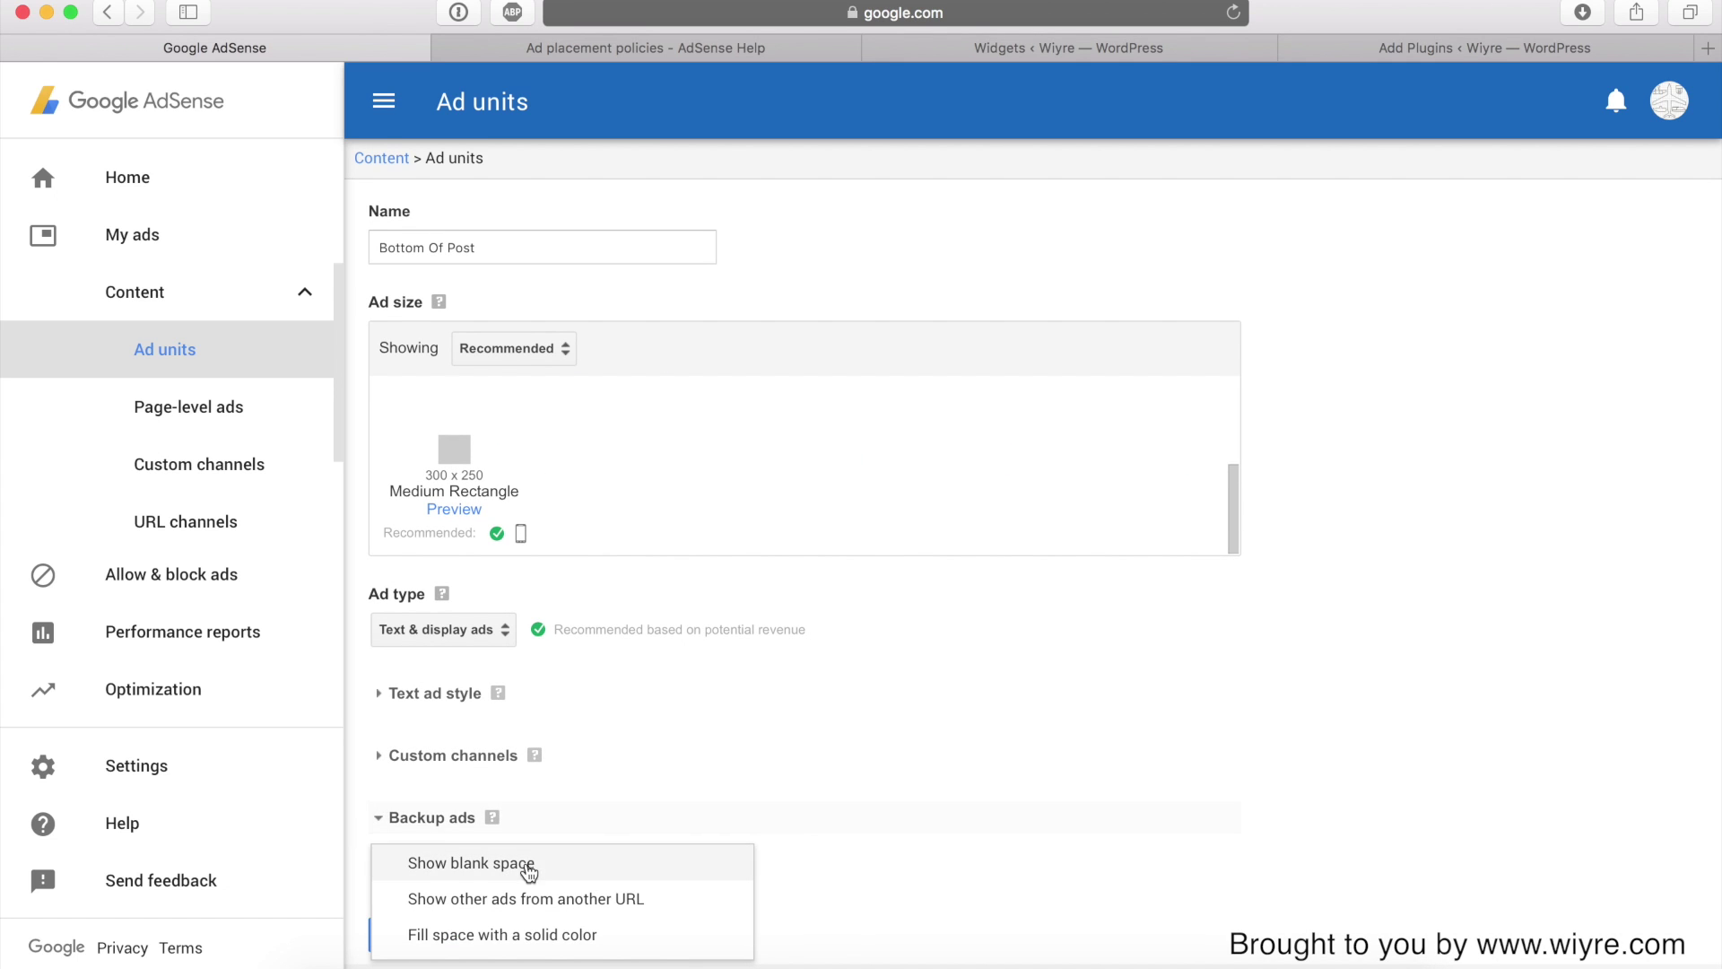
click(452, 864)
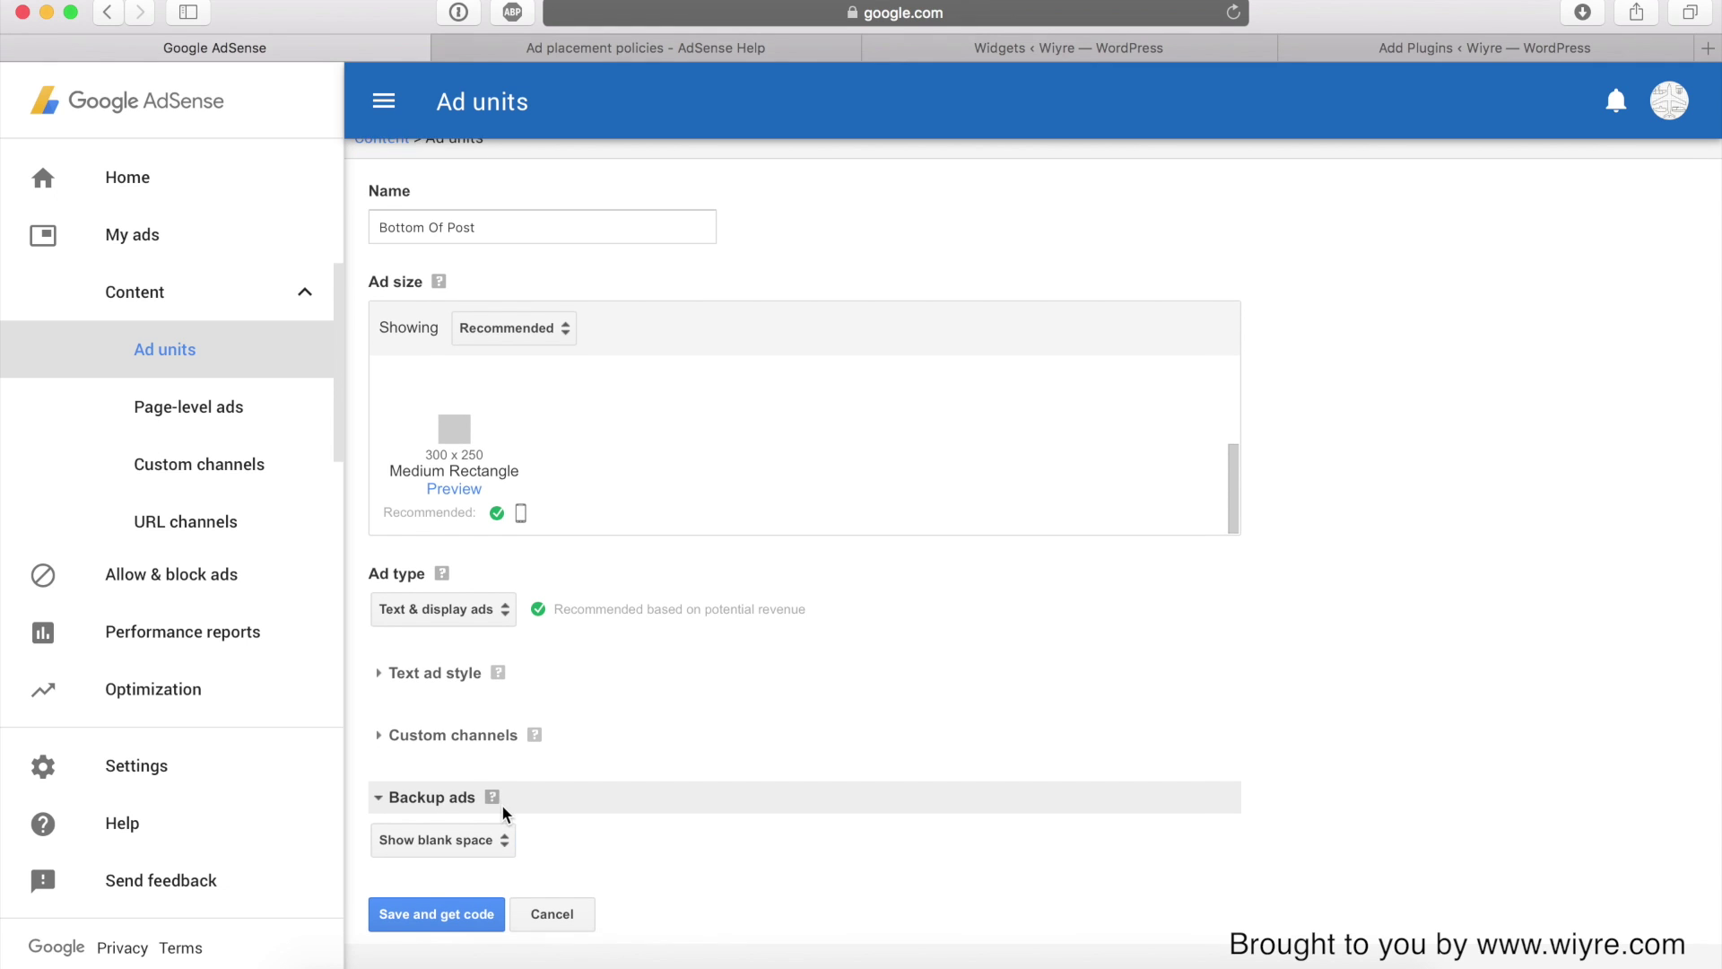
click(415, 937)
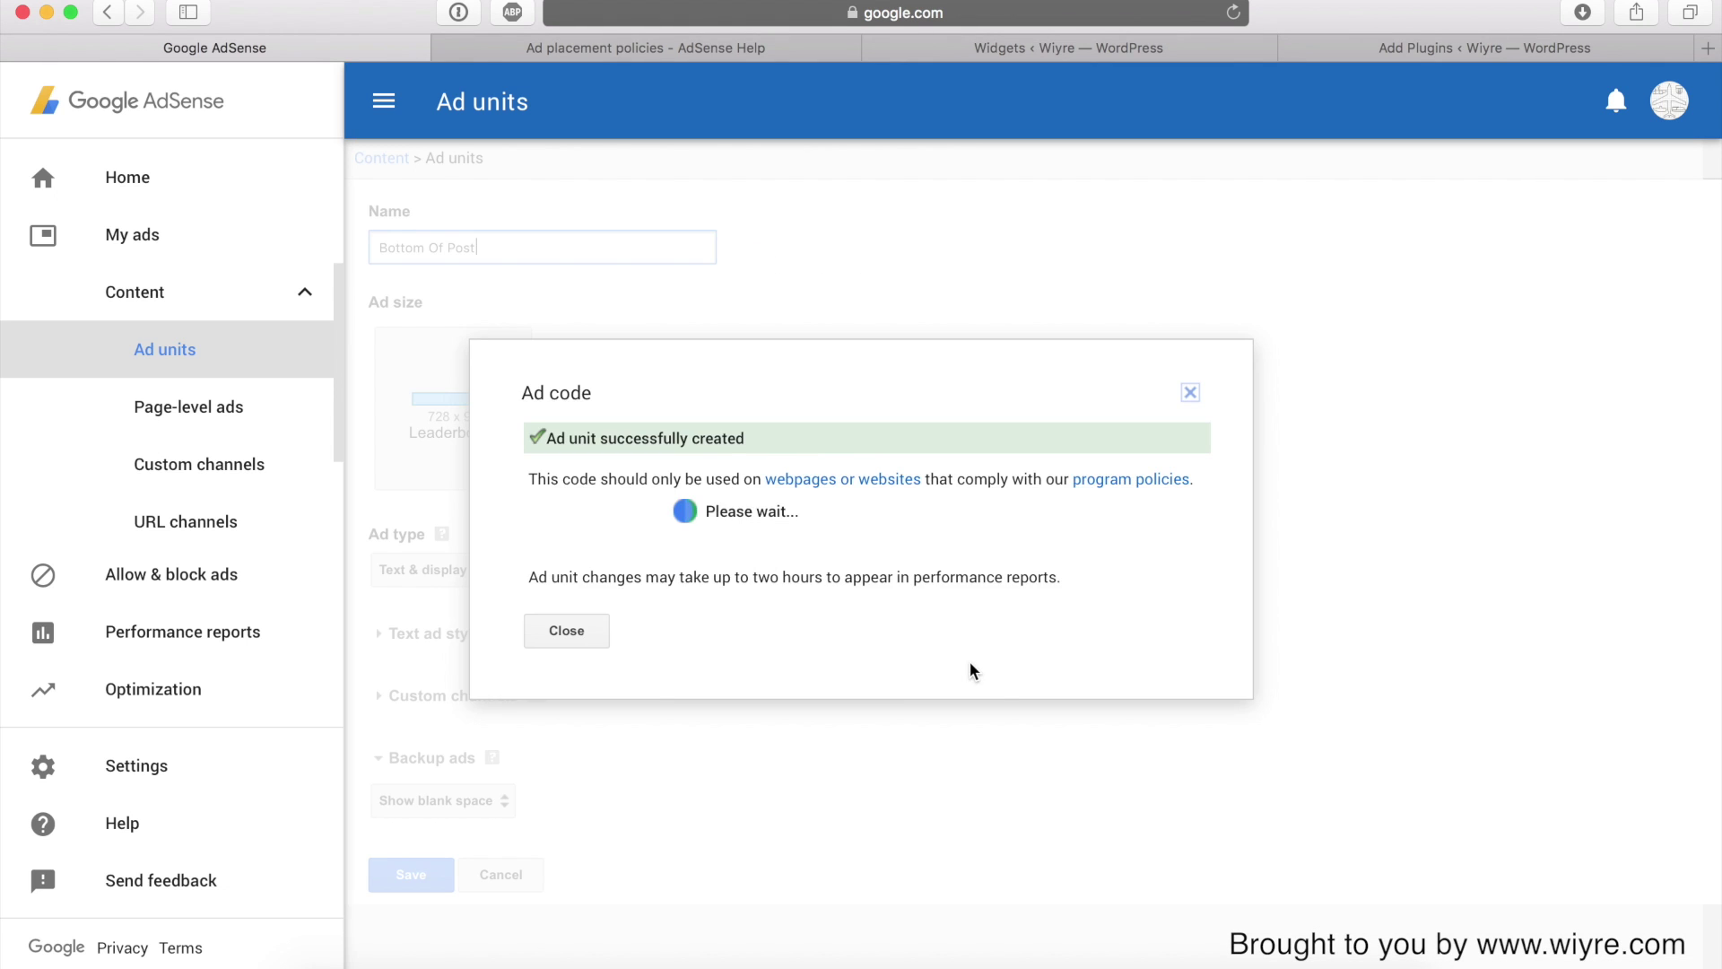
drag(683, 438, 1038, 654)
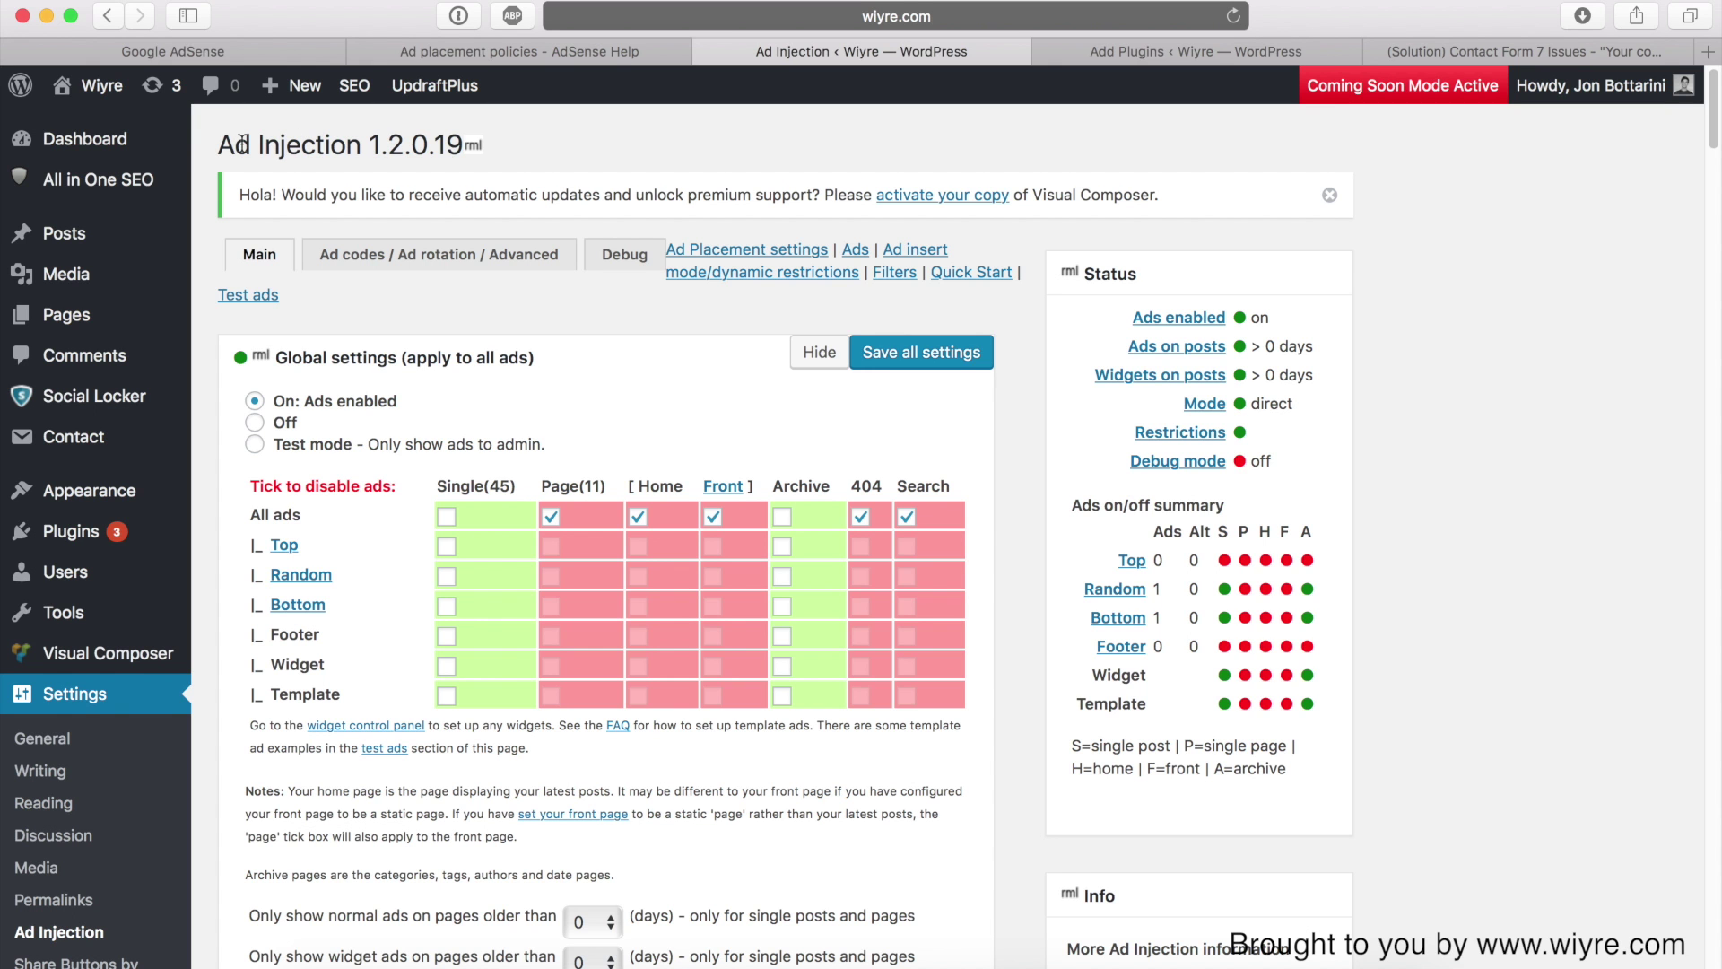
Find the Bottom ad code box in the Ad Injection settings and examine the code it contains
scroll(412, 327, down, 10)
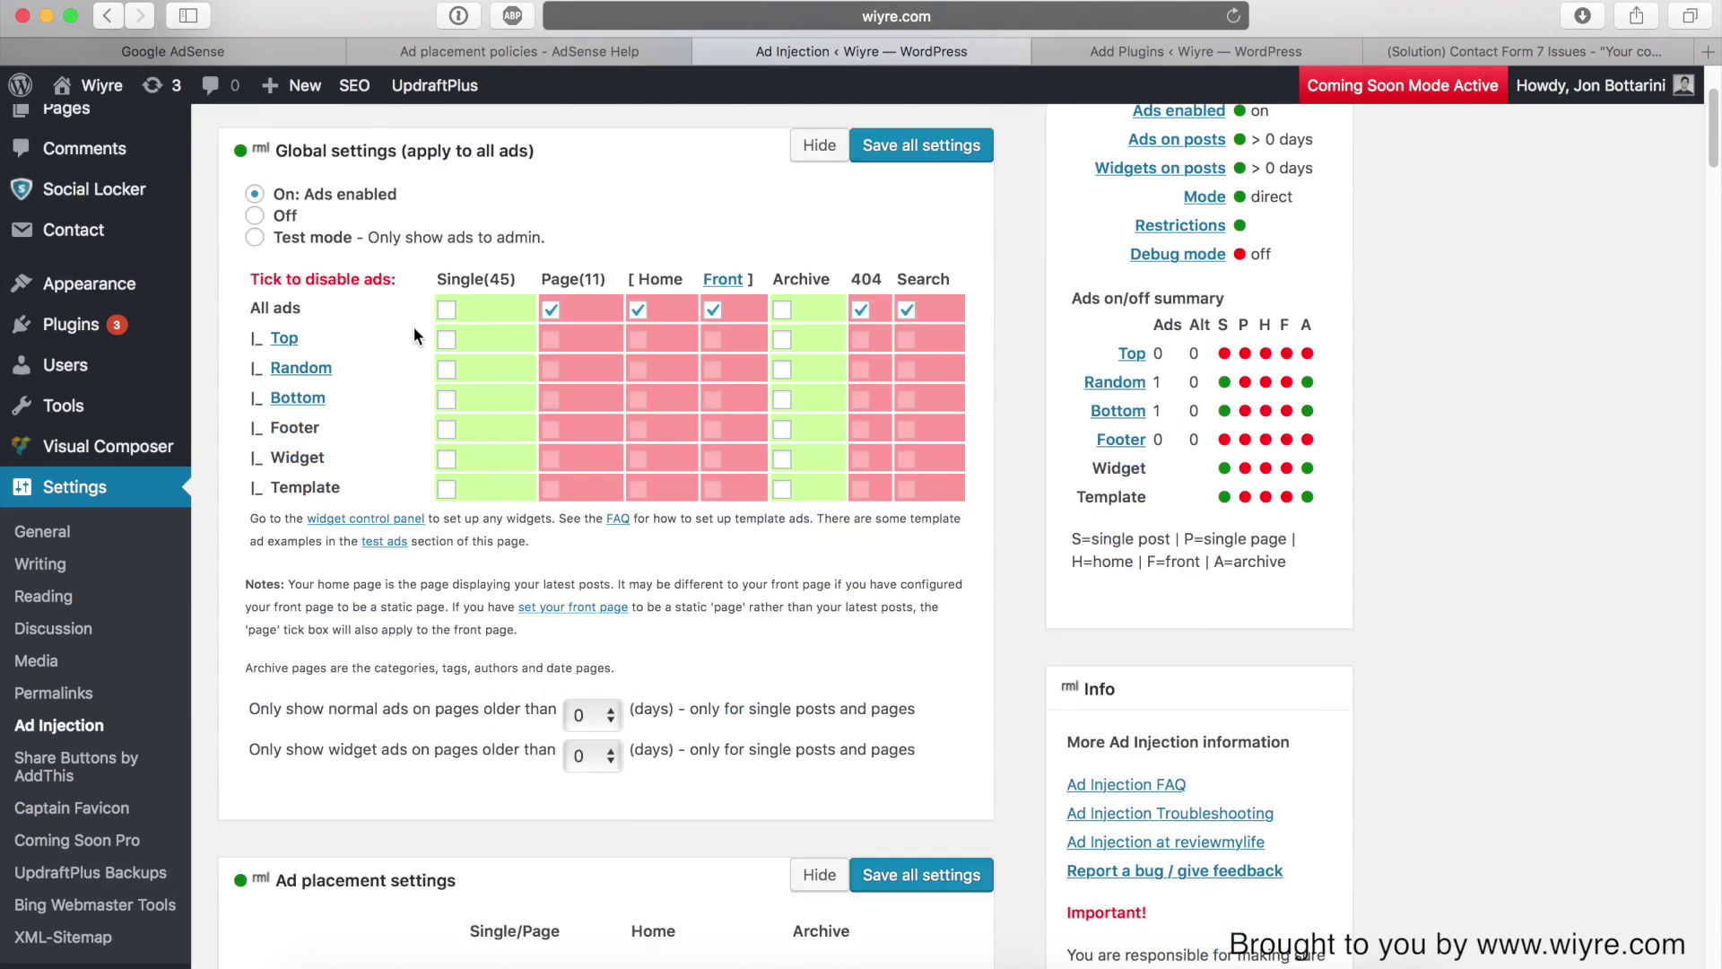
scroll(396, 342, down, 20)
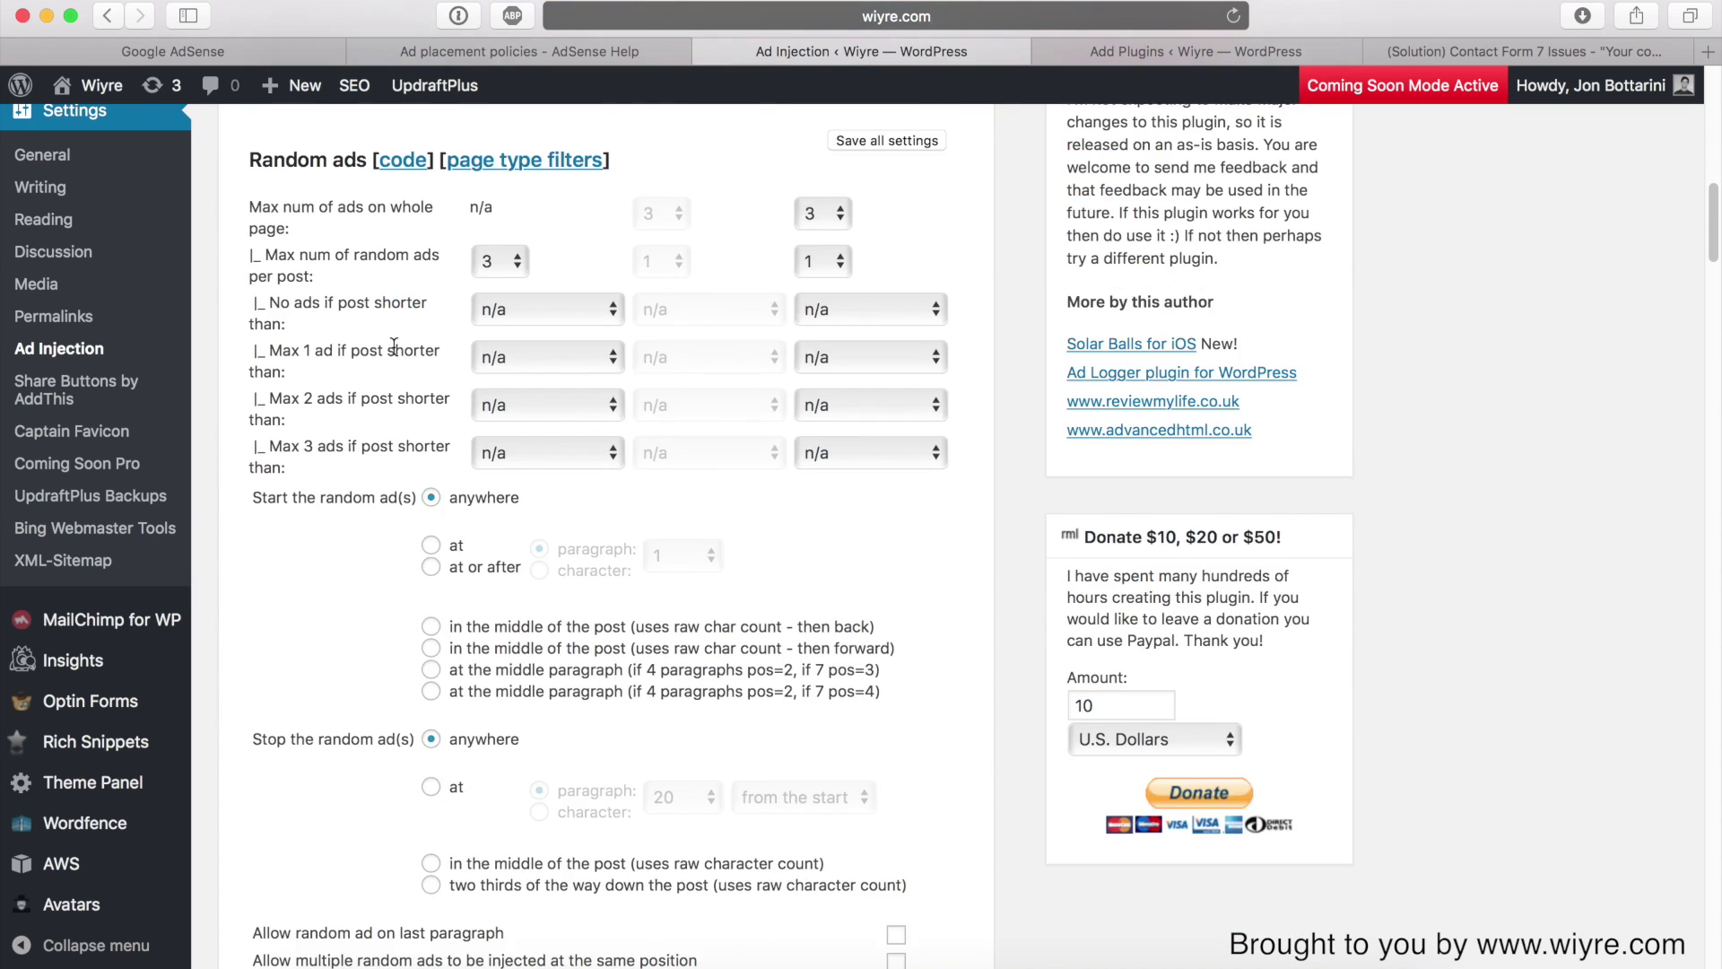
scroll(390, 347, down, 20)
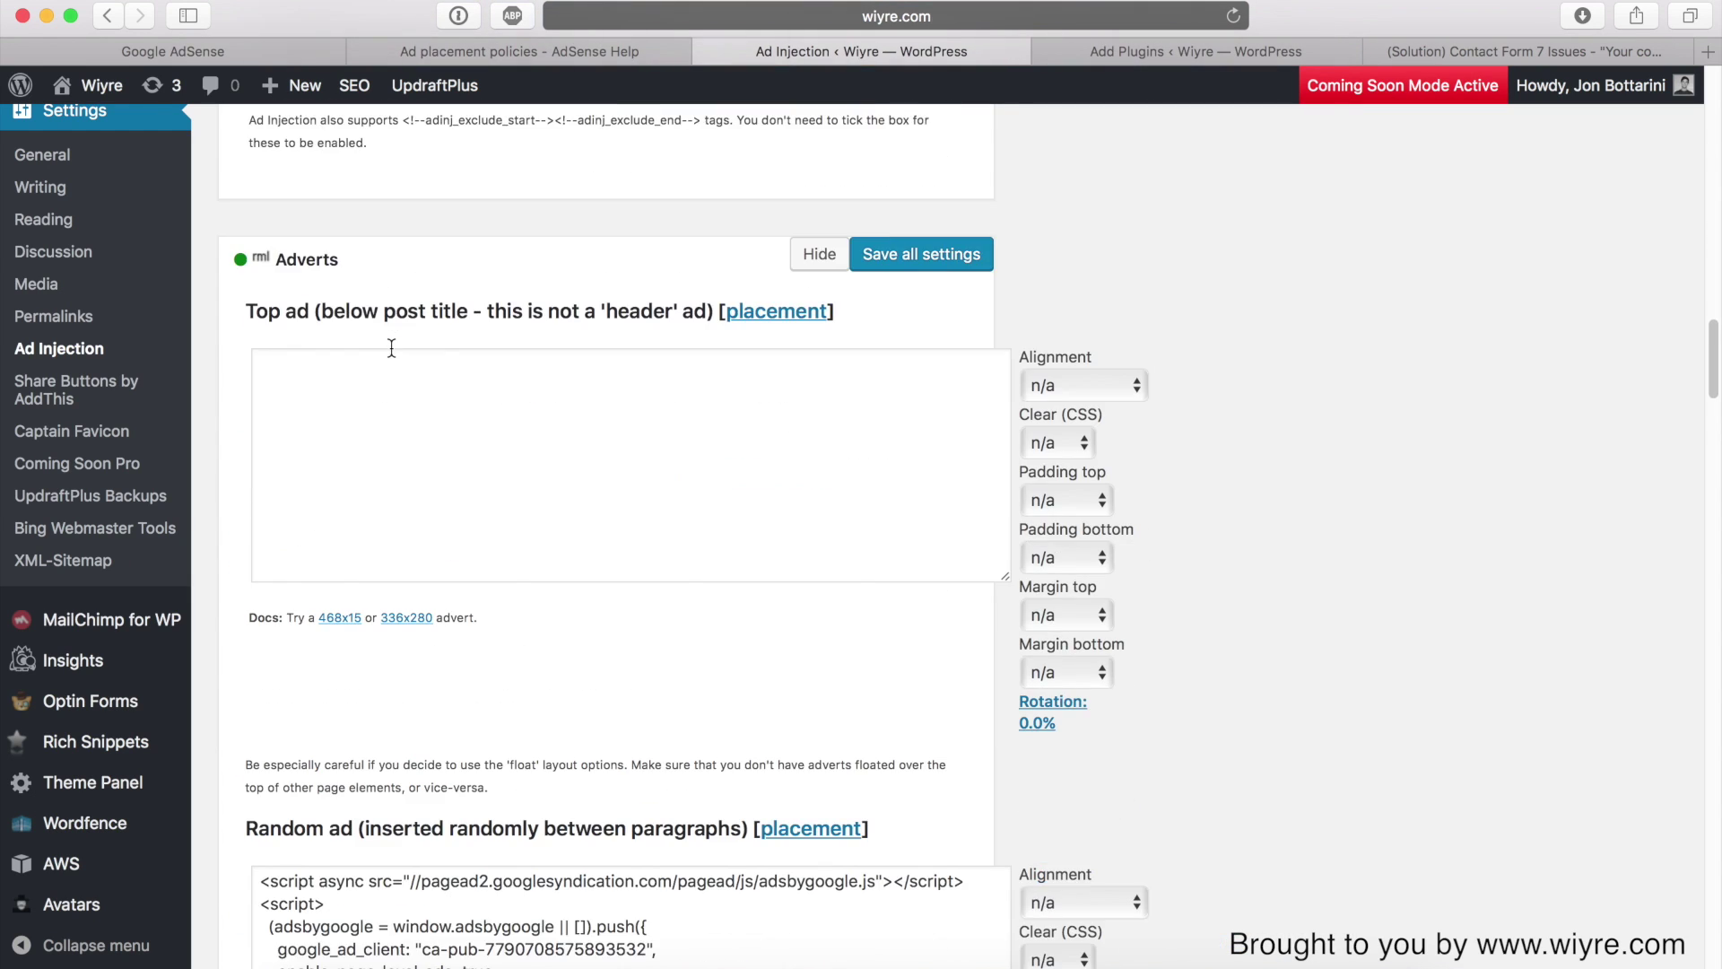
scroll(392, 346, down, 5)
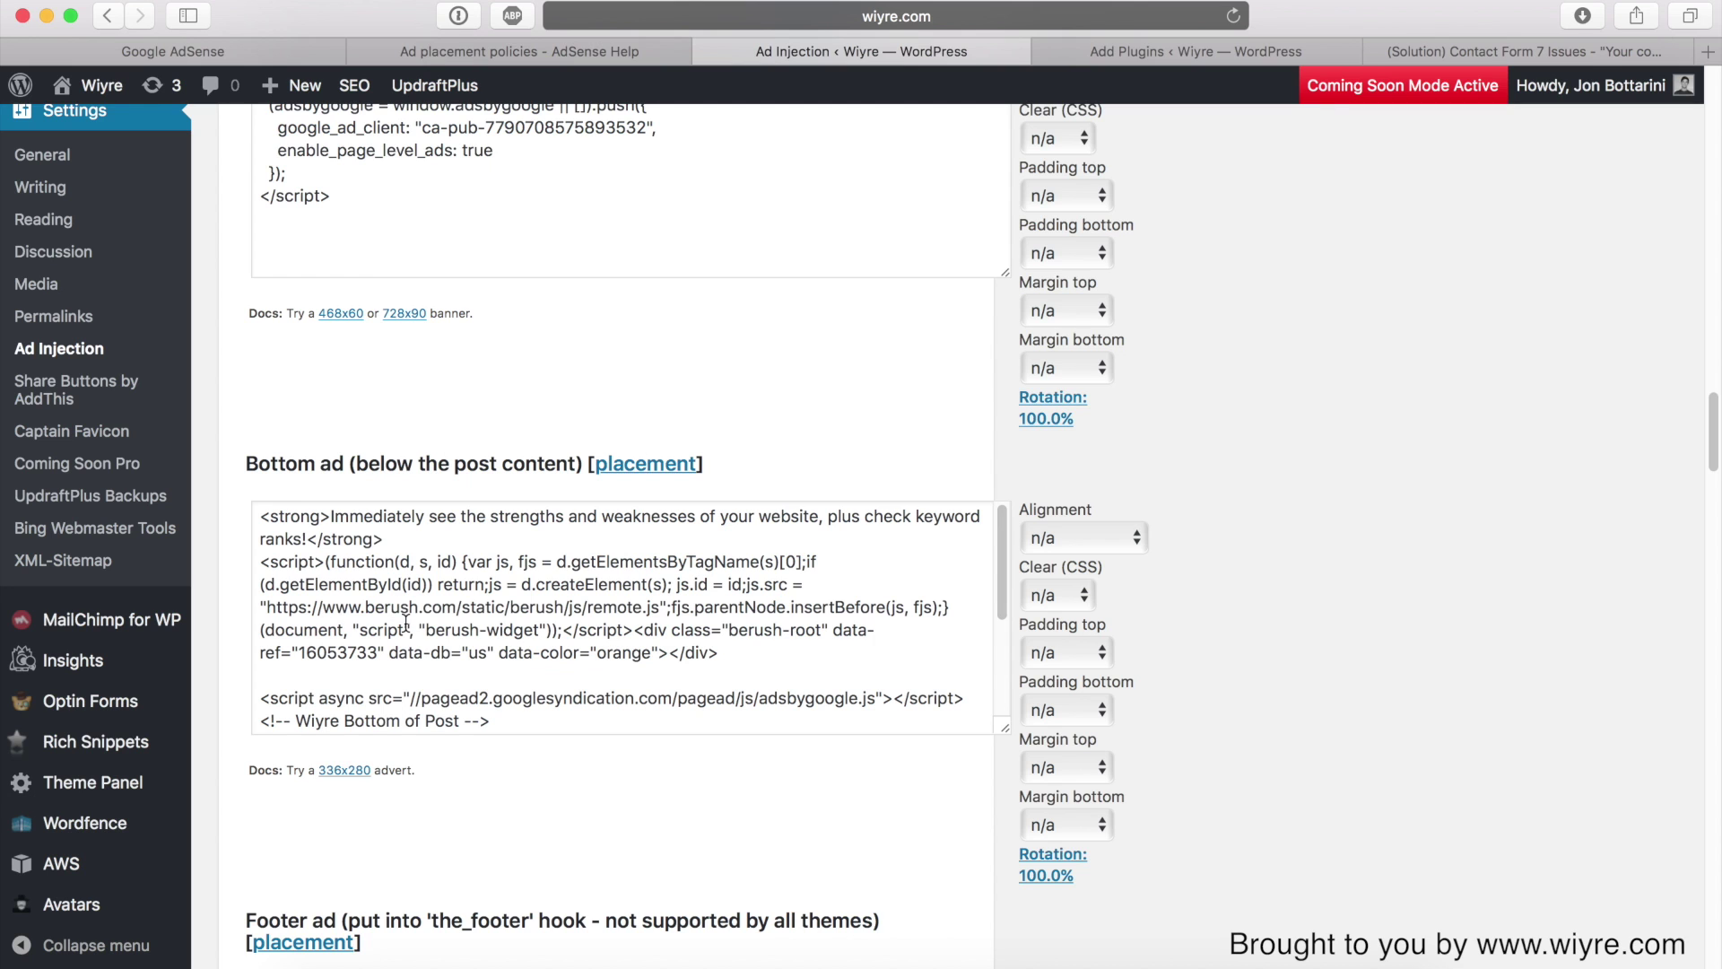
drag(253, 509, 557, 787)
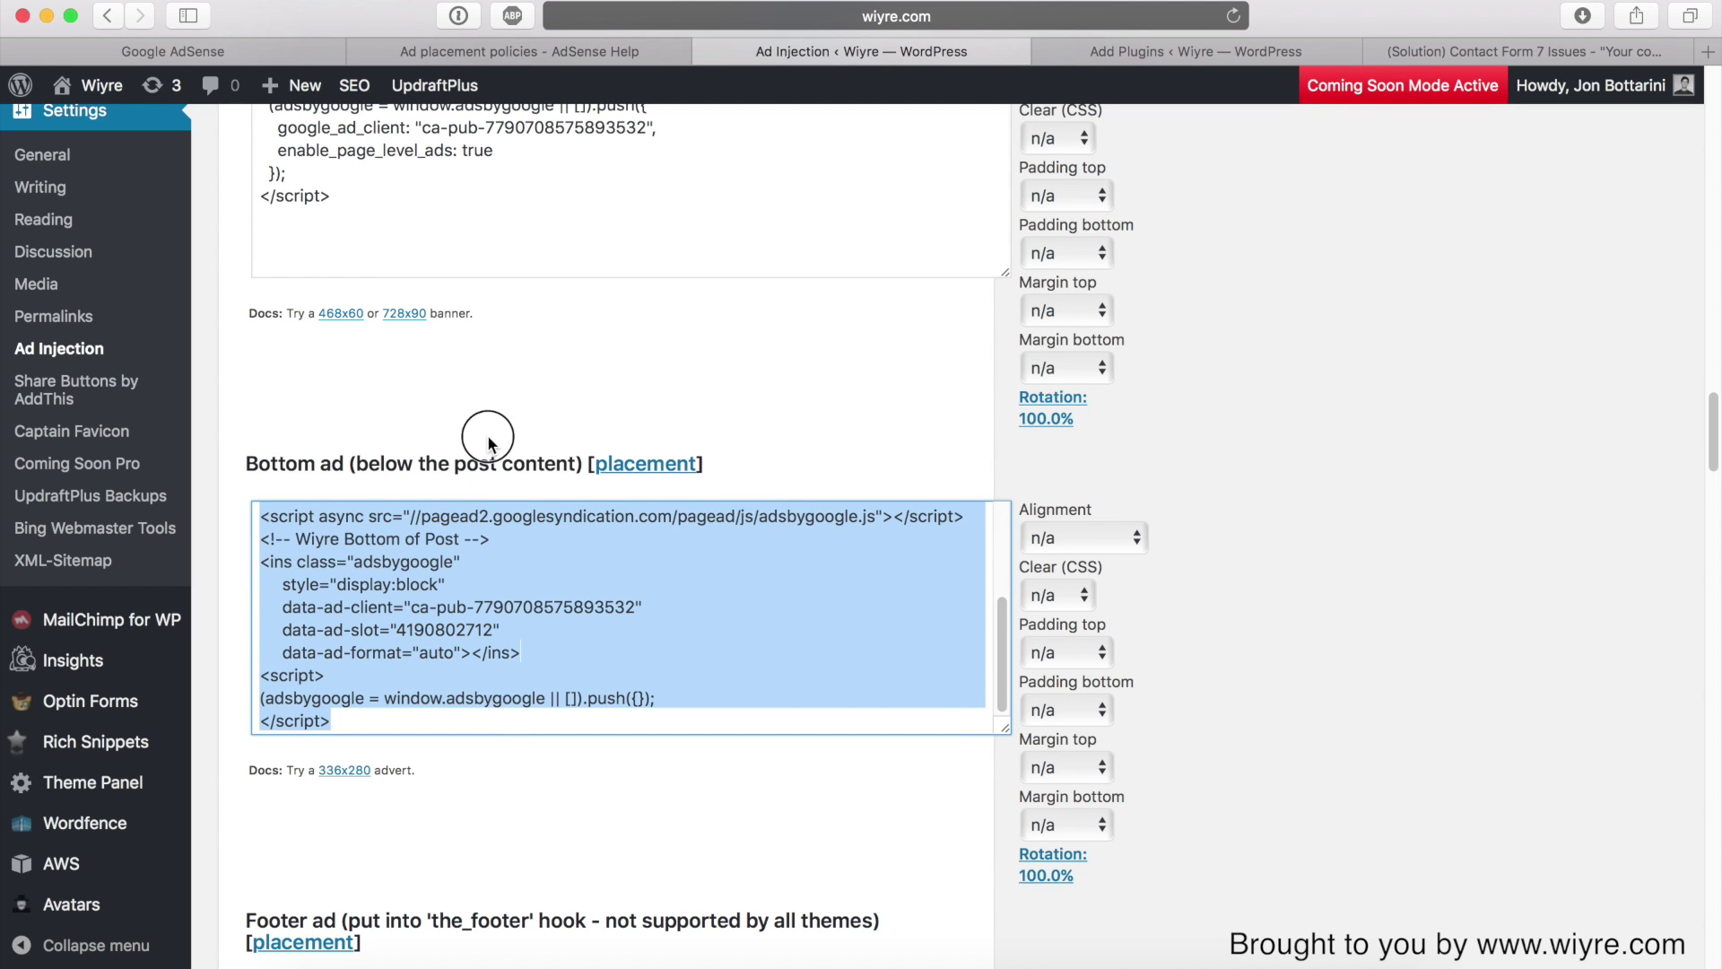
click(444, 484)
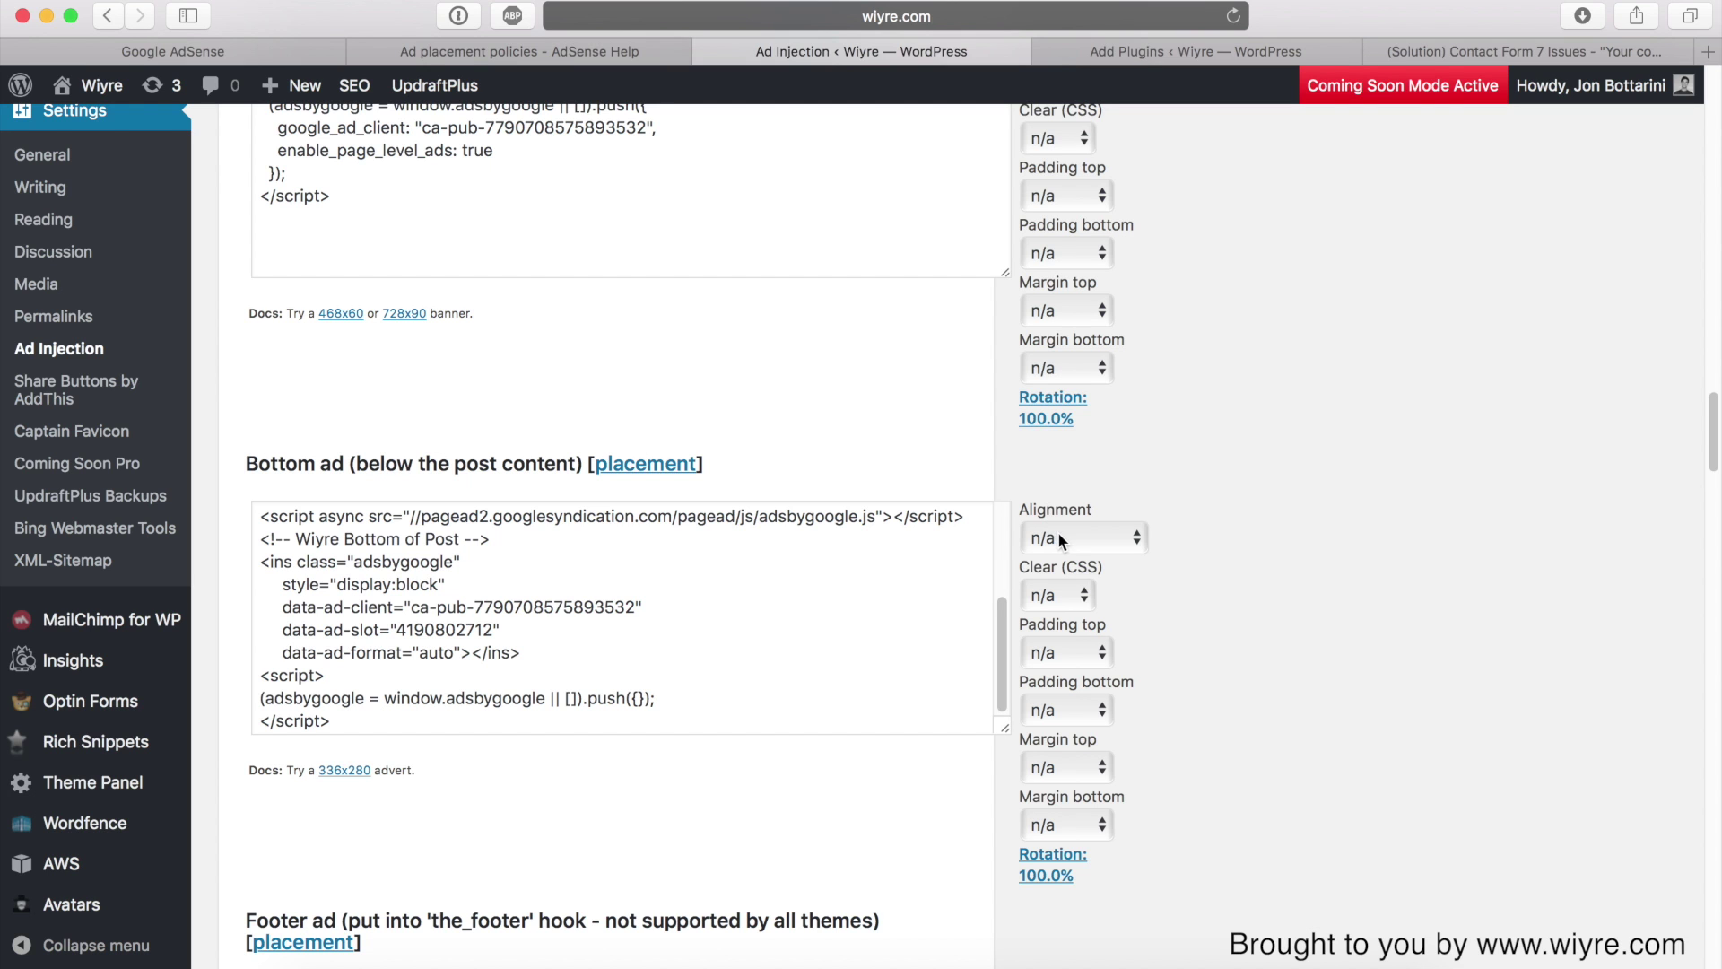
Check the alignment options of the Random ad and the alignment and clear options of the Bottom ad
scroll(1053, 536, down, 1)
scroll(1053, 542, up, 3)
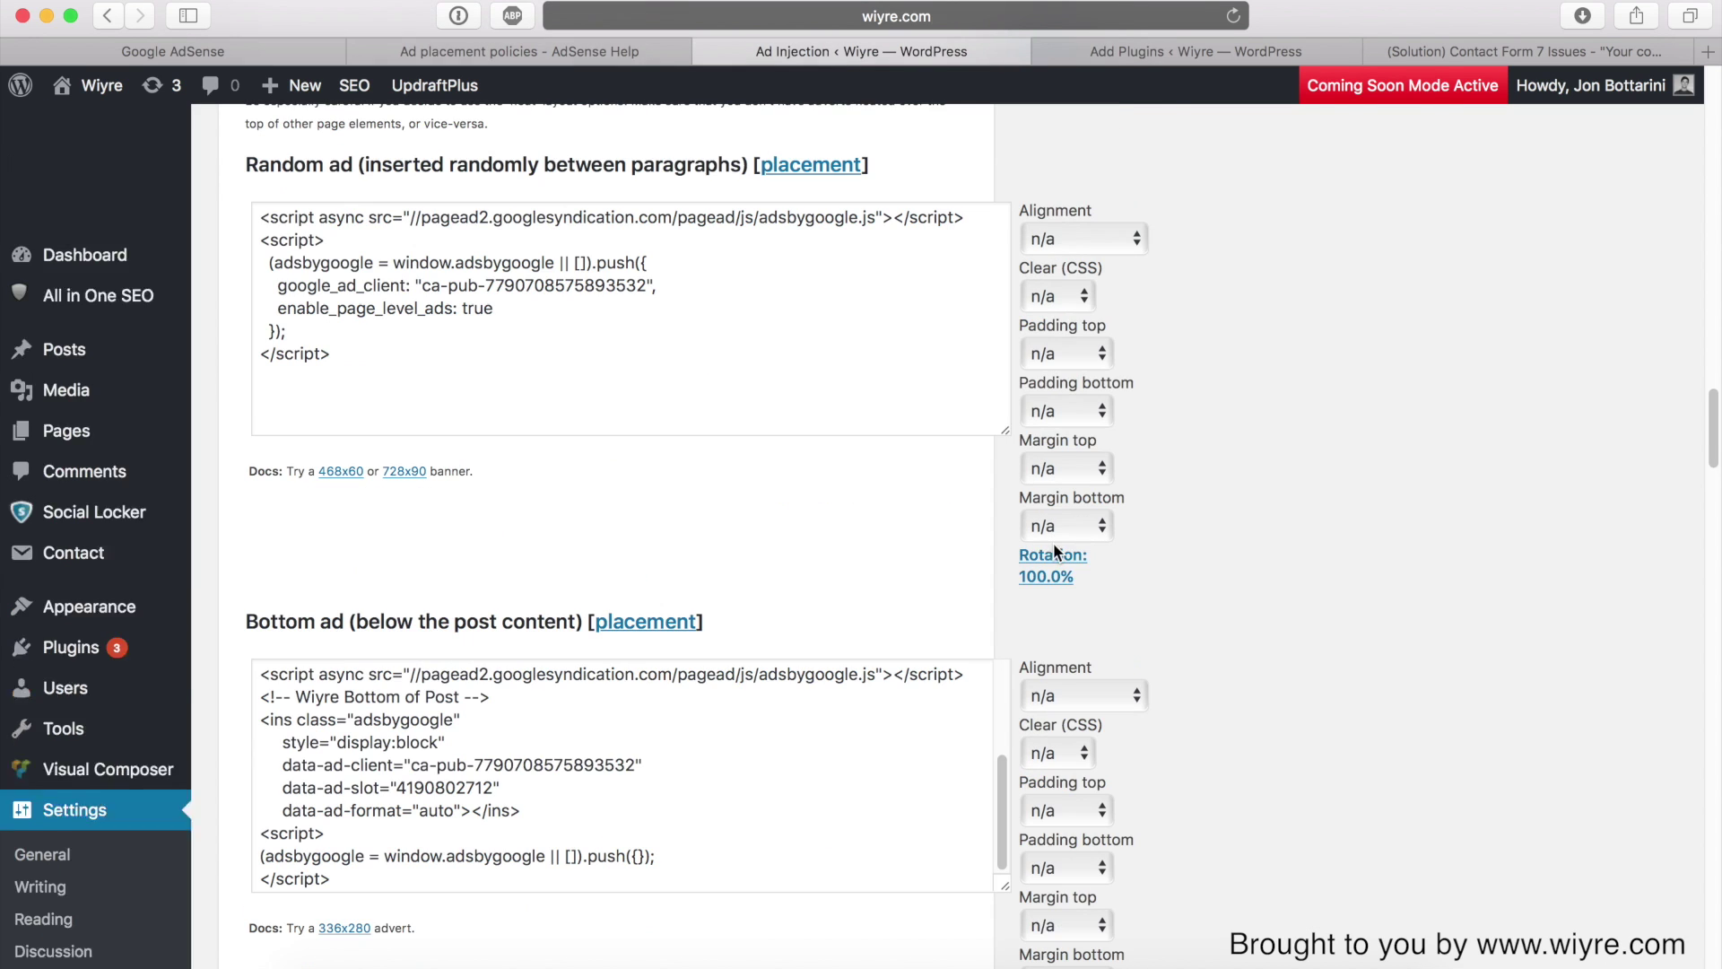
click(1080, 239)
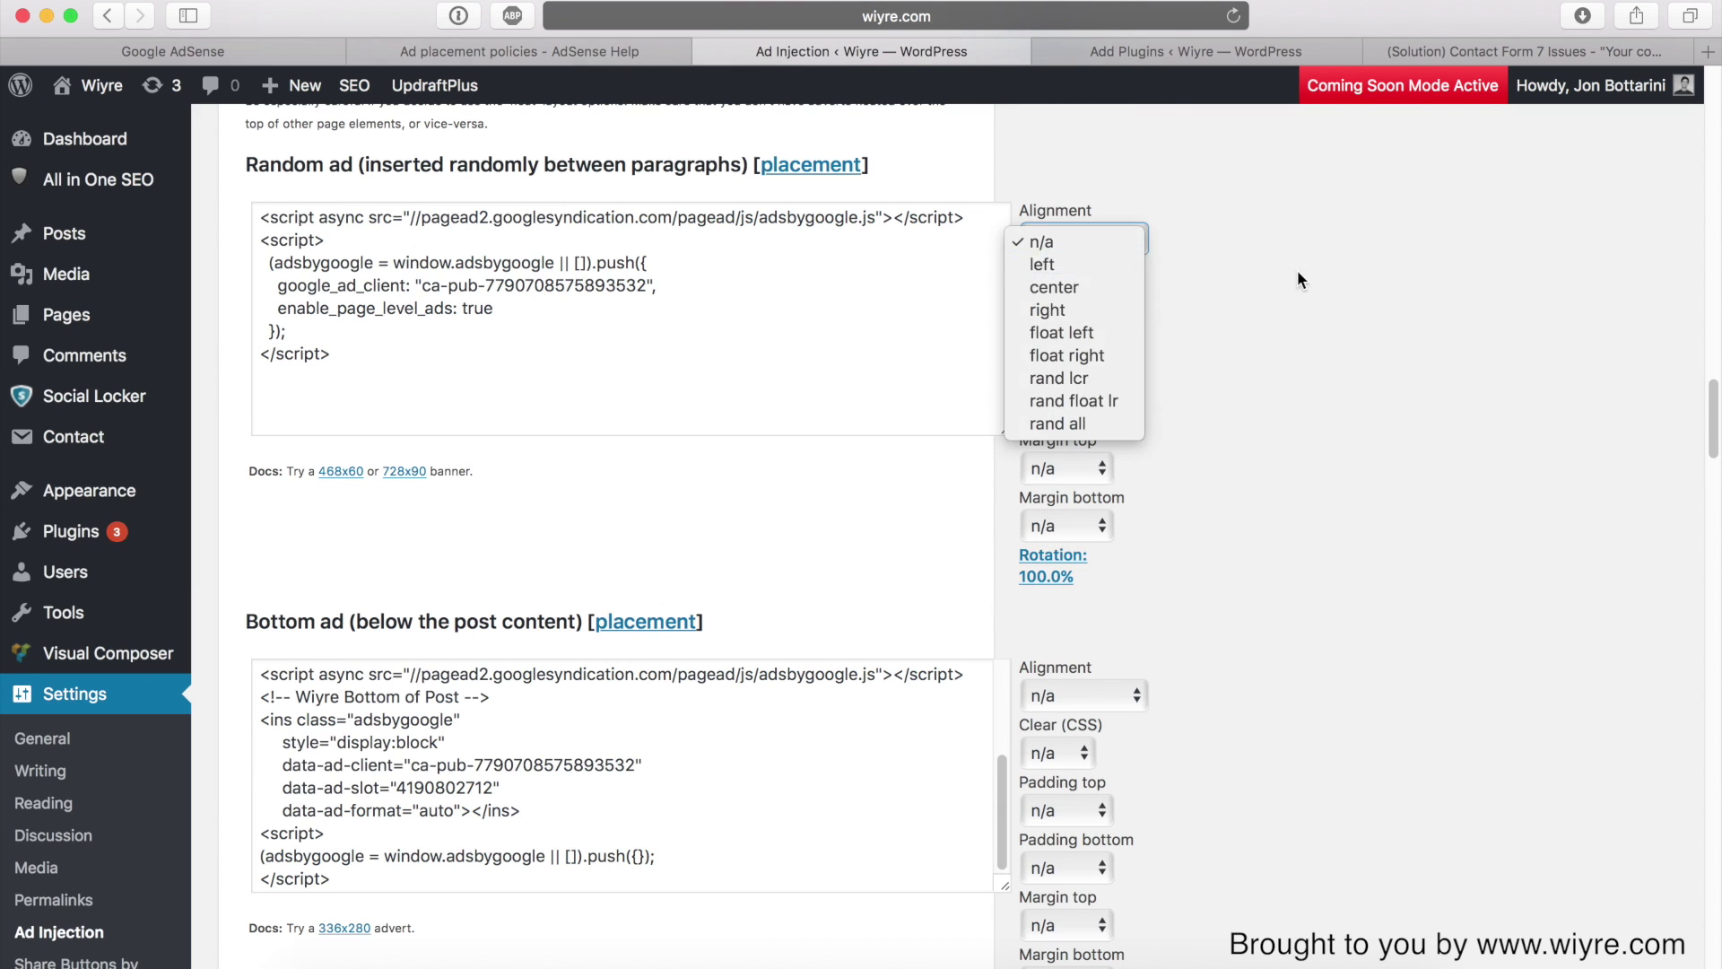
click(1230, 542)
click(1125, 682)
click(1297, 701)
click(1067, 744)
click(1195, 719)
click(868, 587)
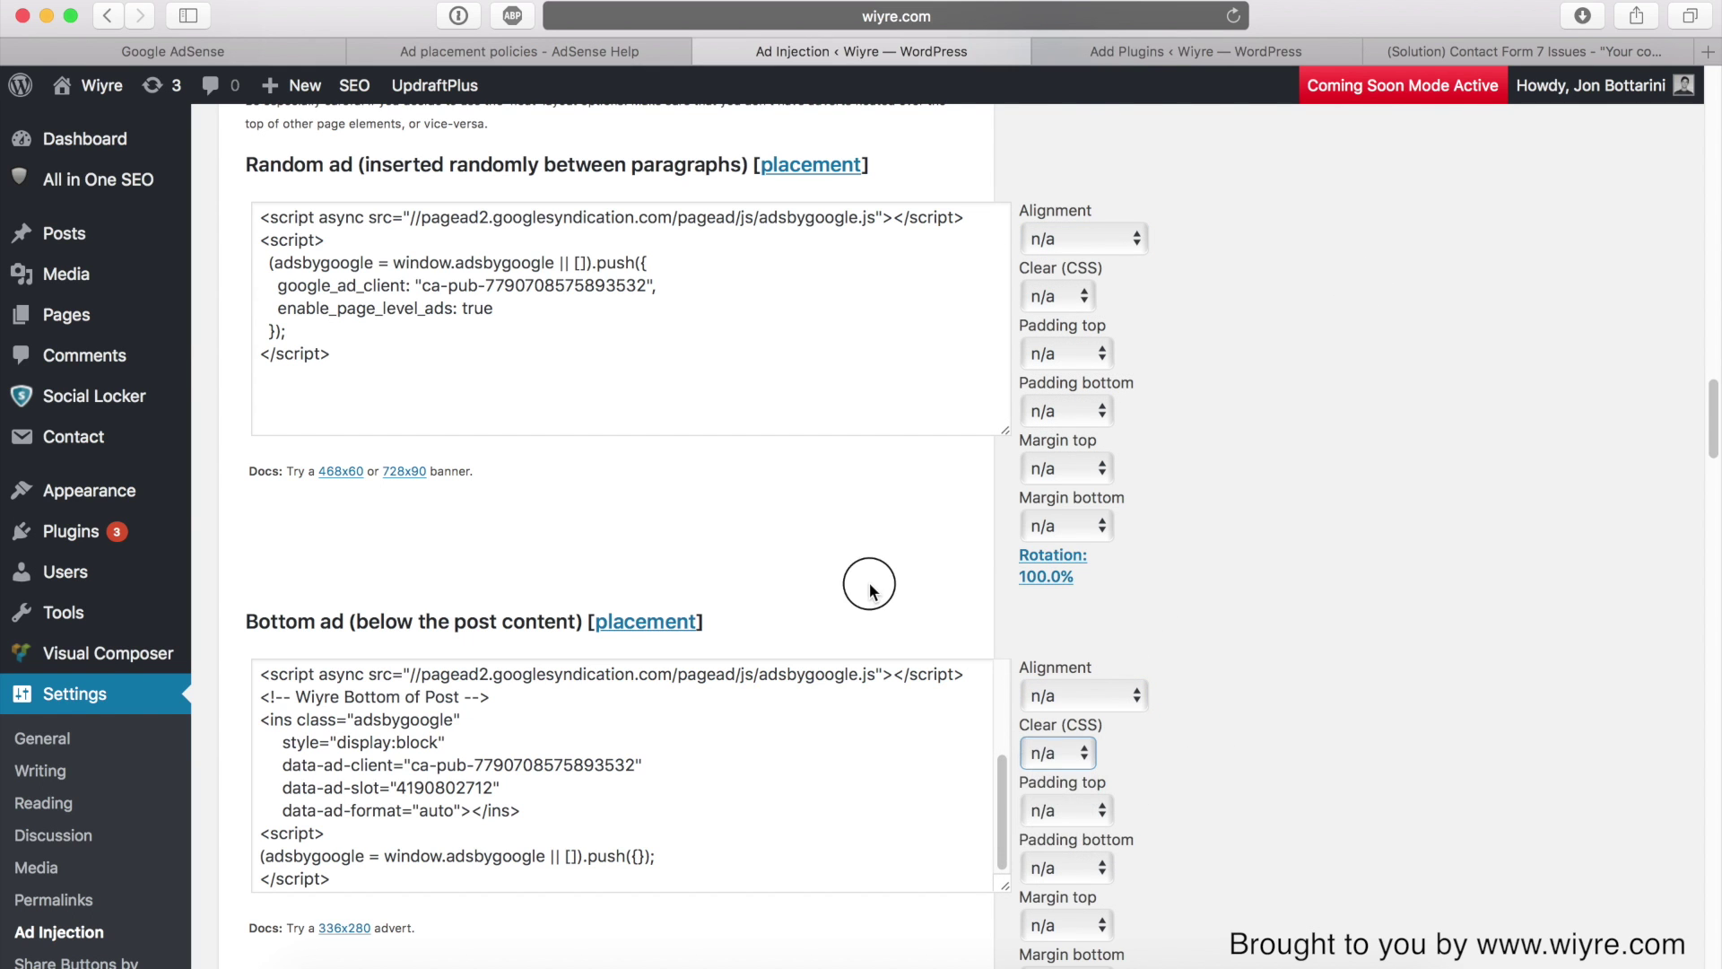
Review the Top, Random, Bottom and Footer ad code boxes and their layout options in the Ad Injection settings
scroll(865, 583, down, 8)
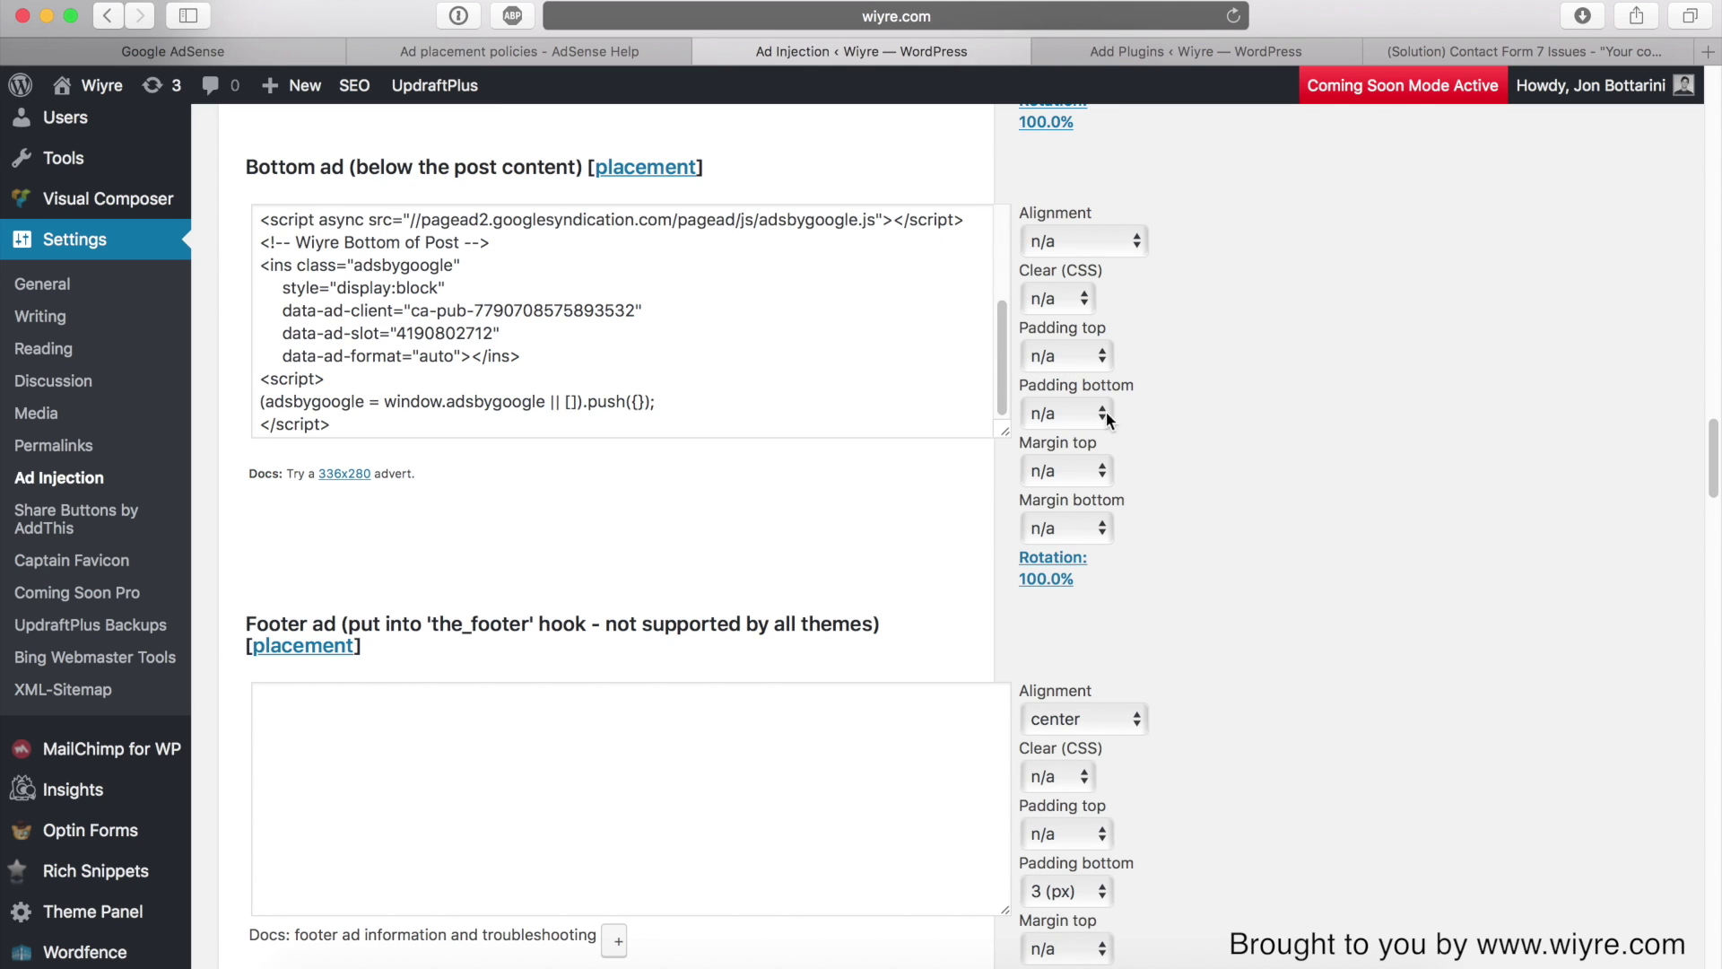
scroll(787, 468, up, 2)
scroll(623, 465, up, 3)
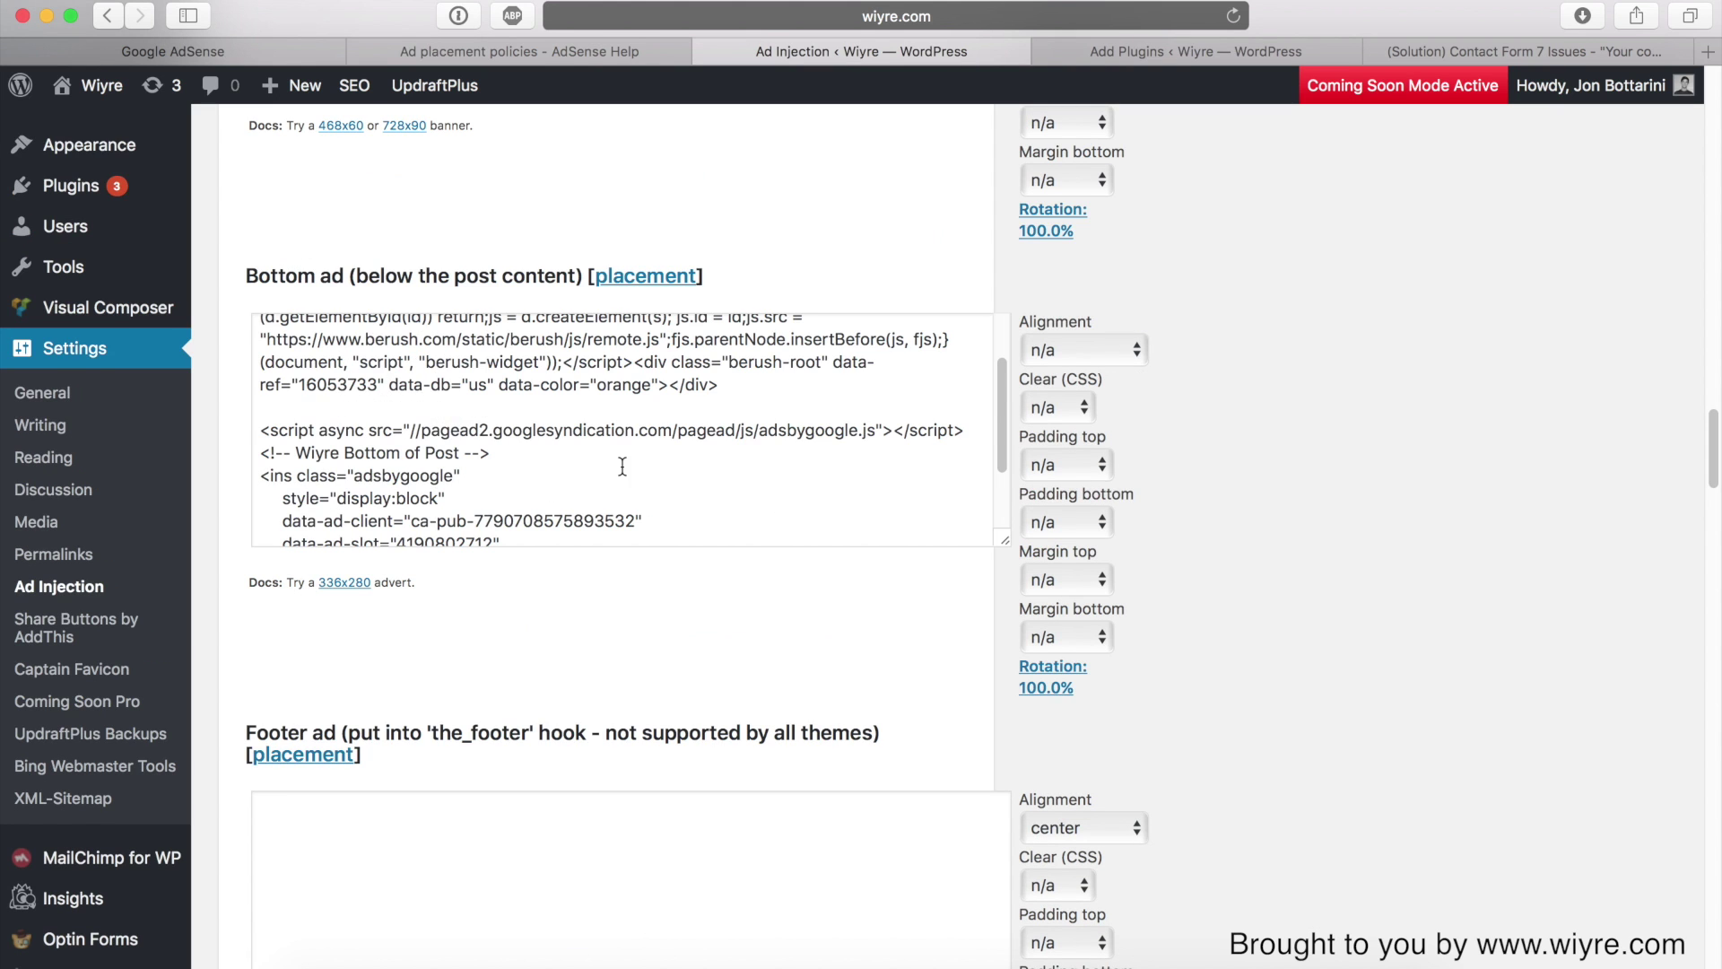
scroll(481, 500, up, 2)
scroll(482, 565, up, 15)
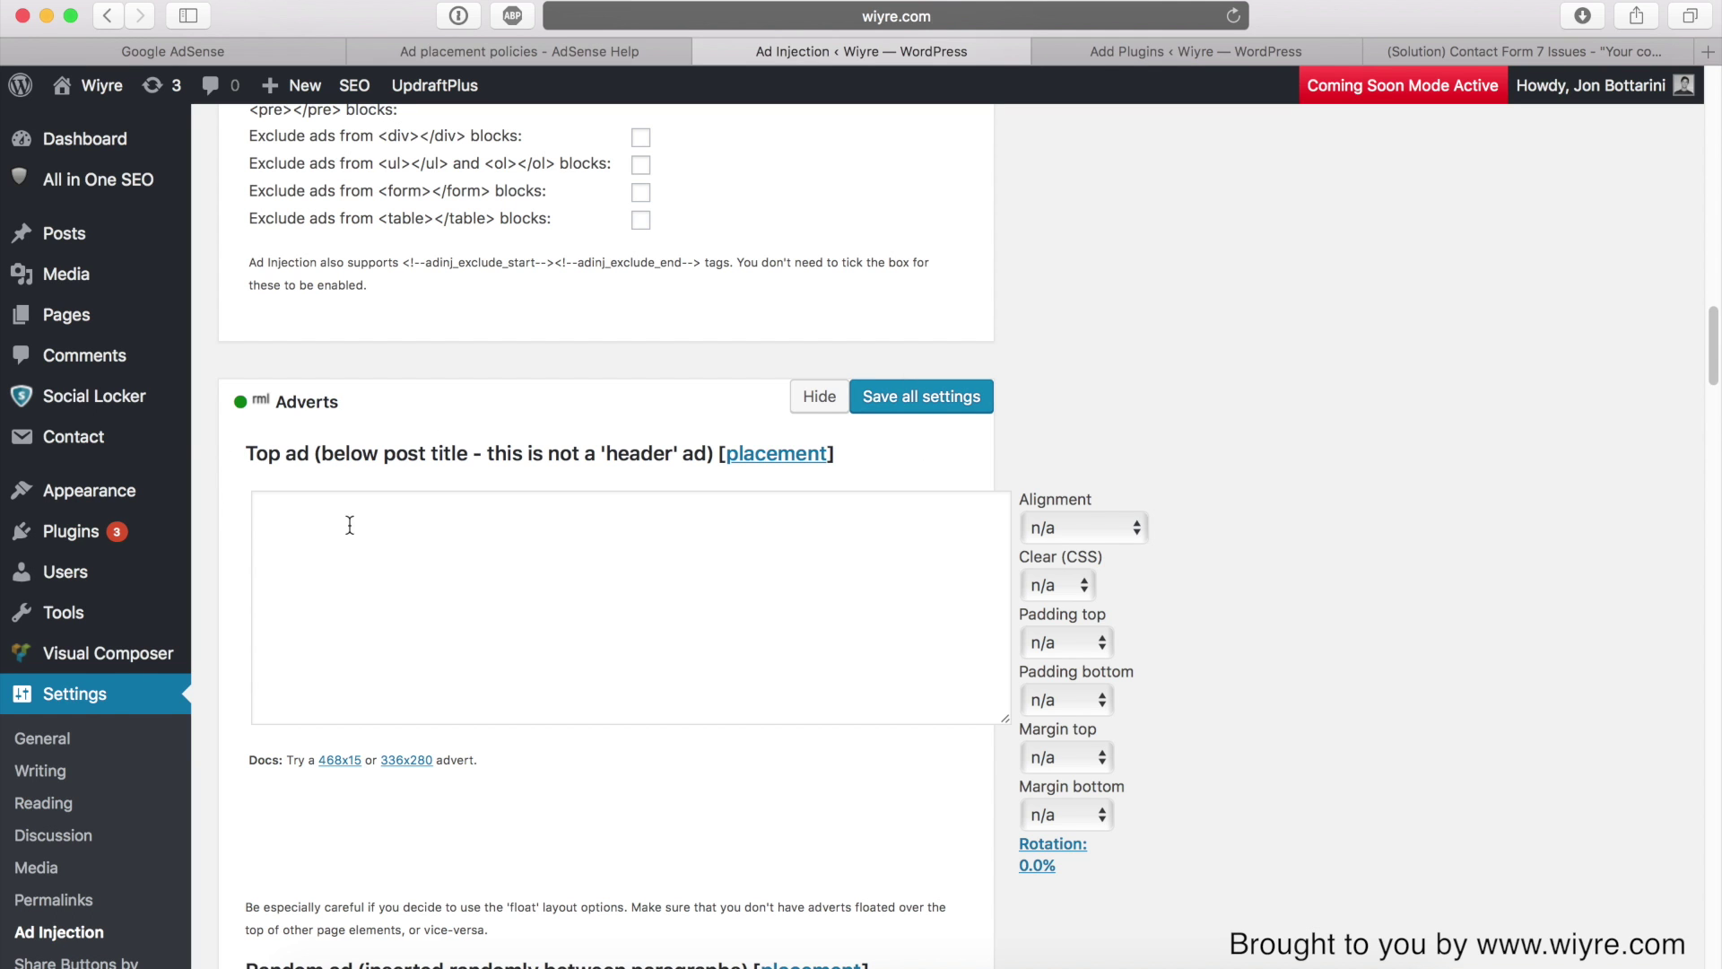
scroll(258, 545, down, 5)
scroll(228, 511, down, 12)
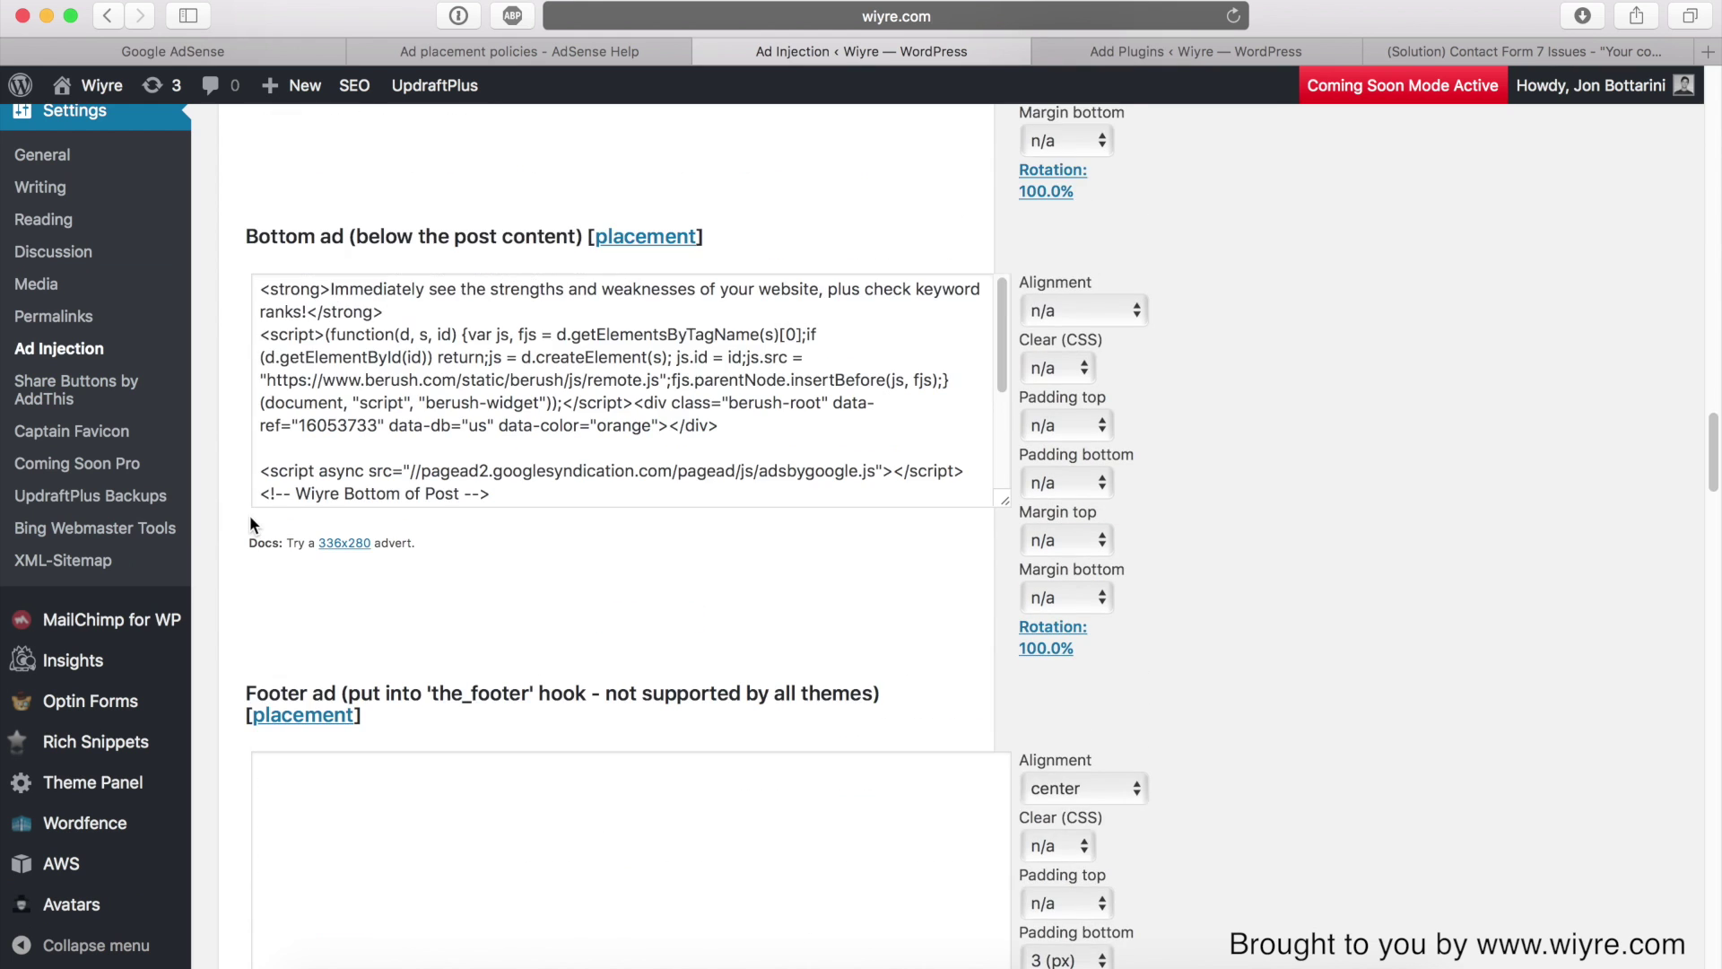
scroll(442, 558, down, 6)
scroll(454, 422, up, 15)
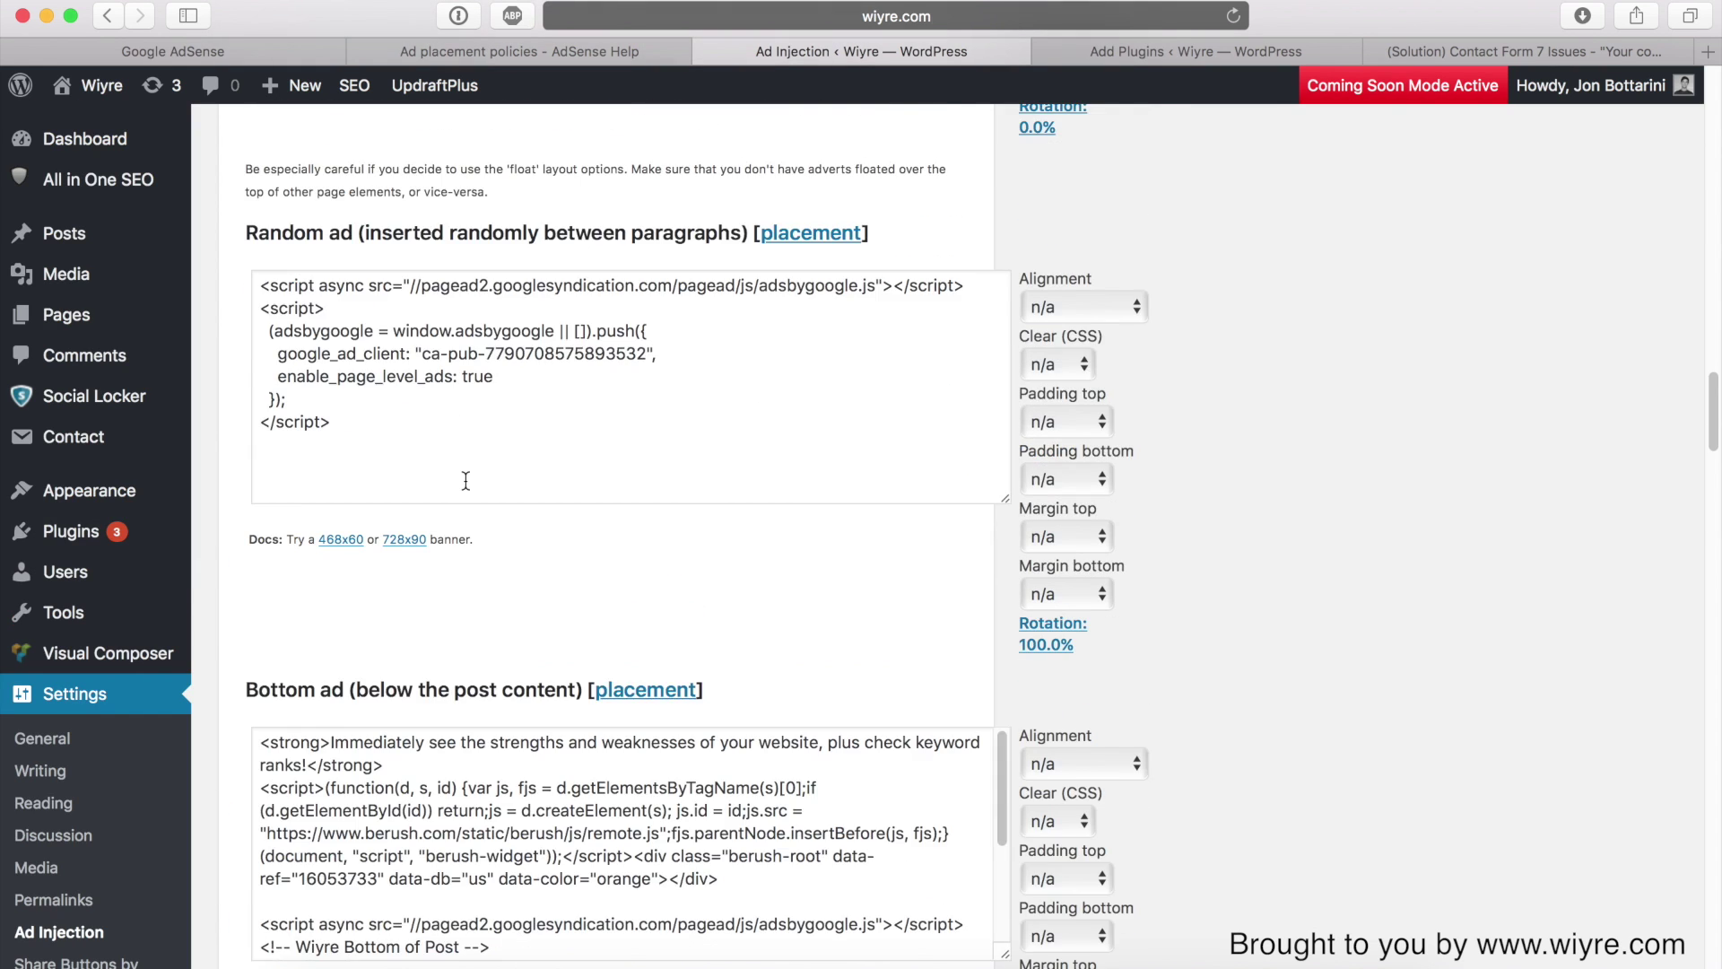
Switch to the published Contact Form 7 post and examine the ads in its sidebar and below its content
click(1525, 51)
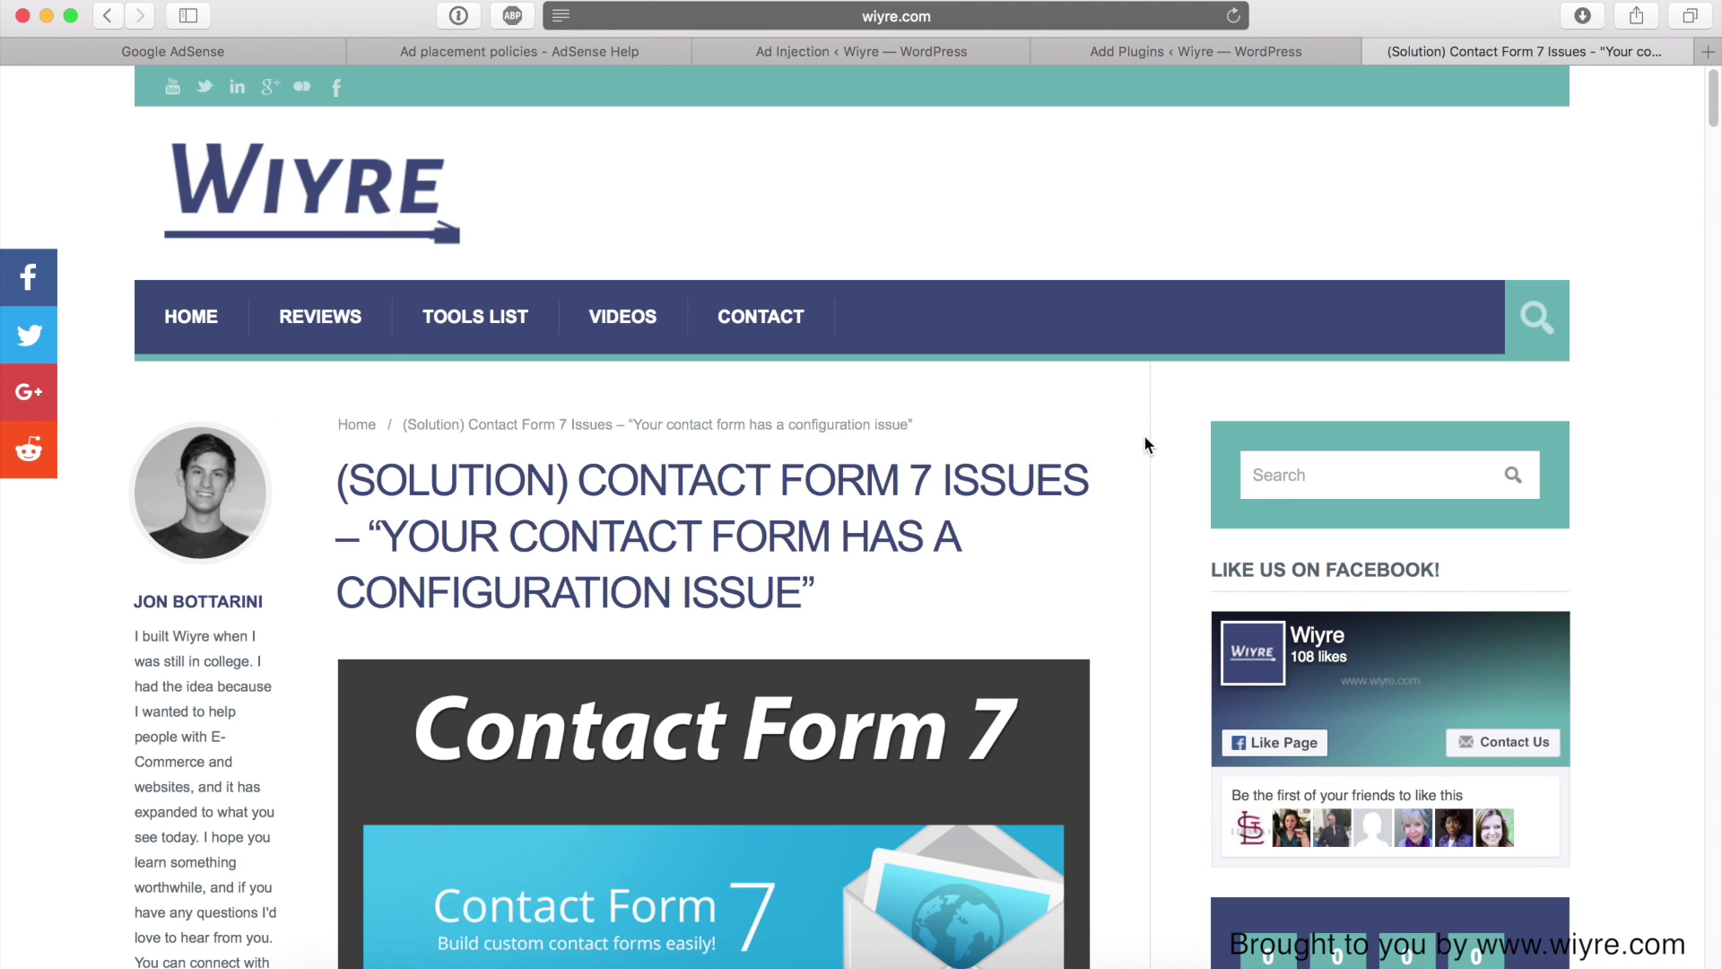
scroll(1119, 468, down, 15)
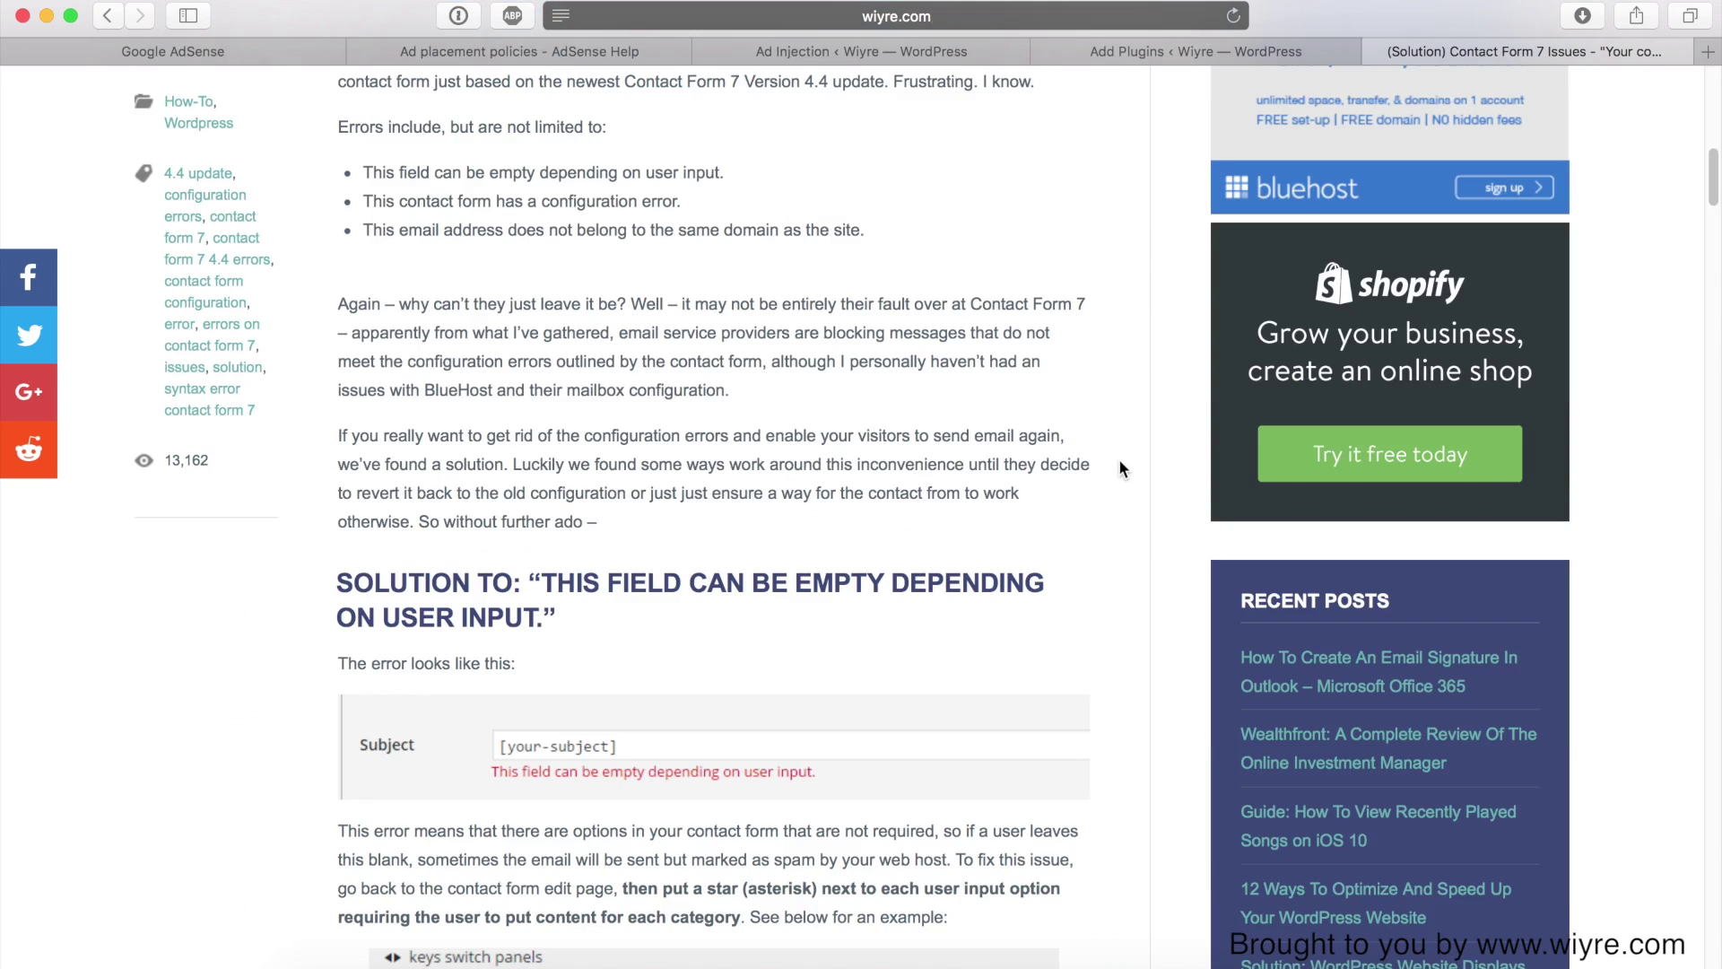
scroll(1119, 464, down, 15)
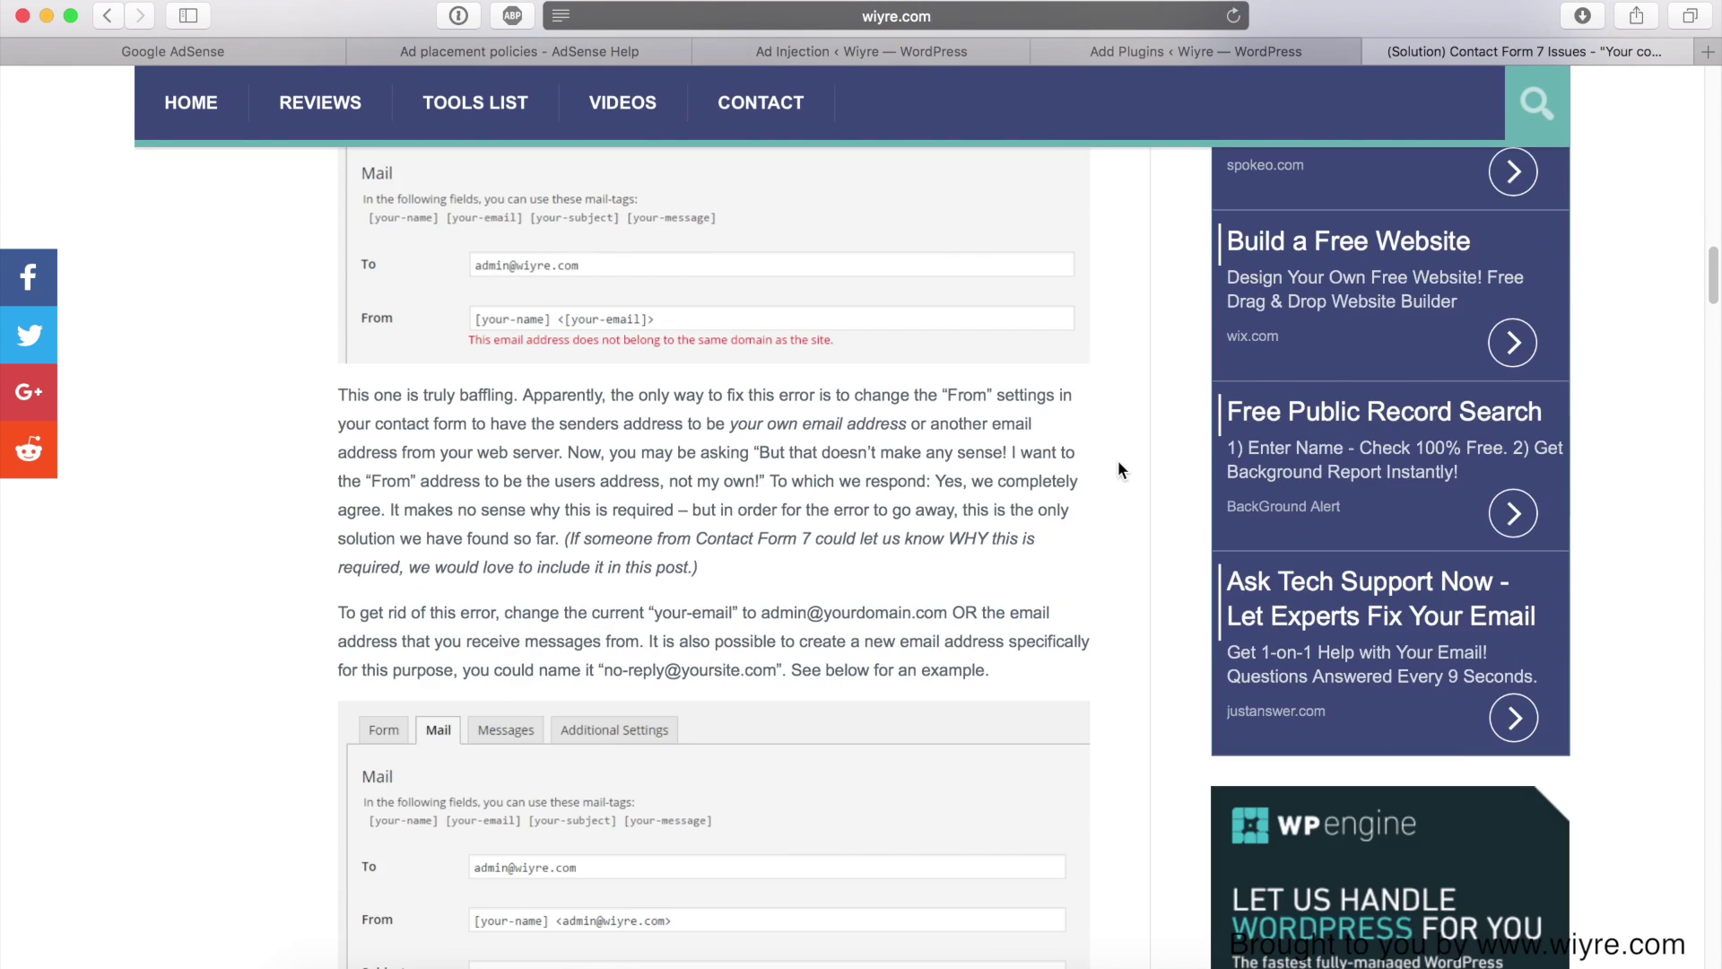
scroll(1119, 464, up, 2)
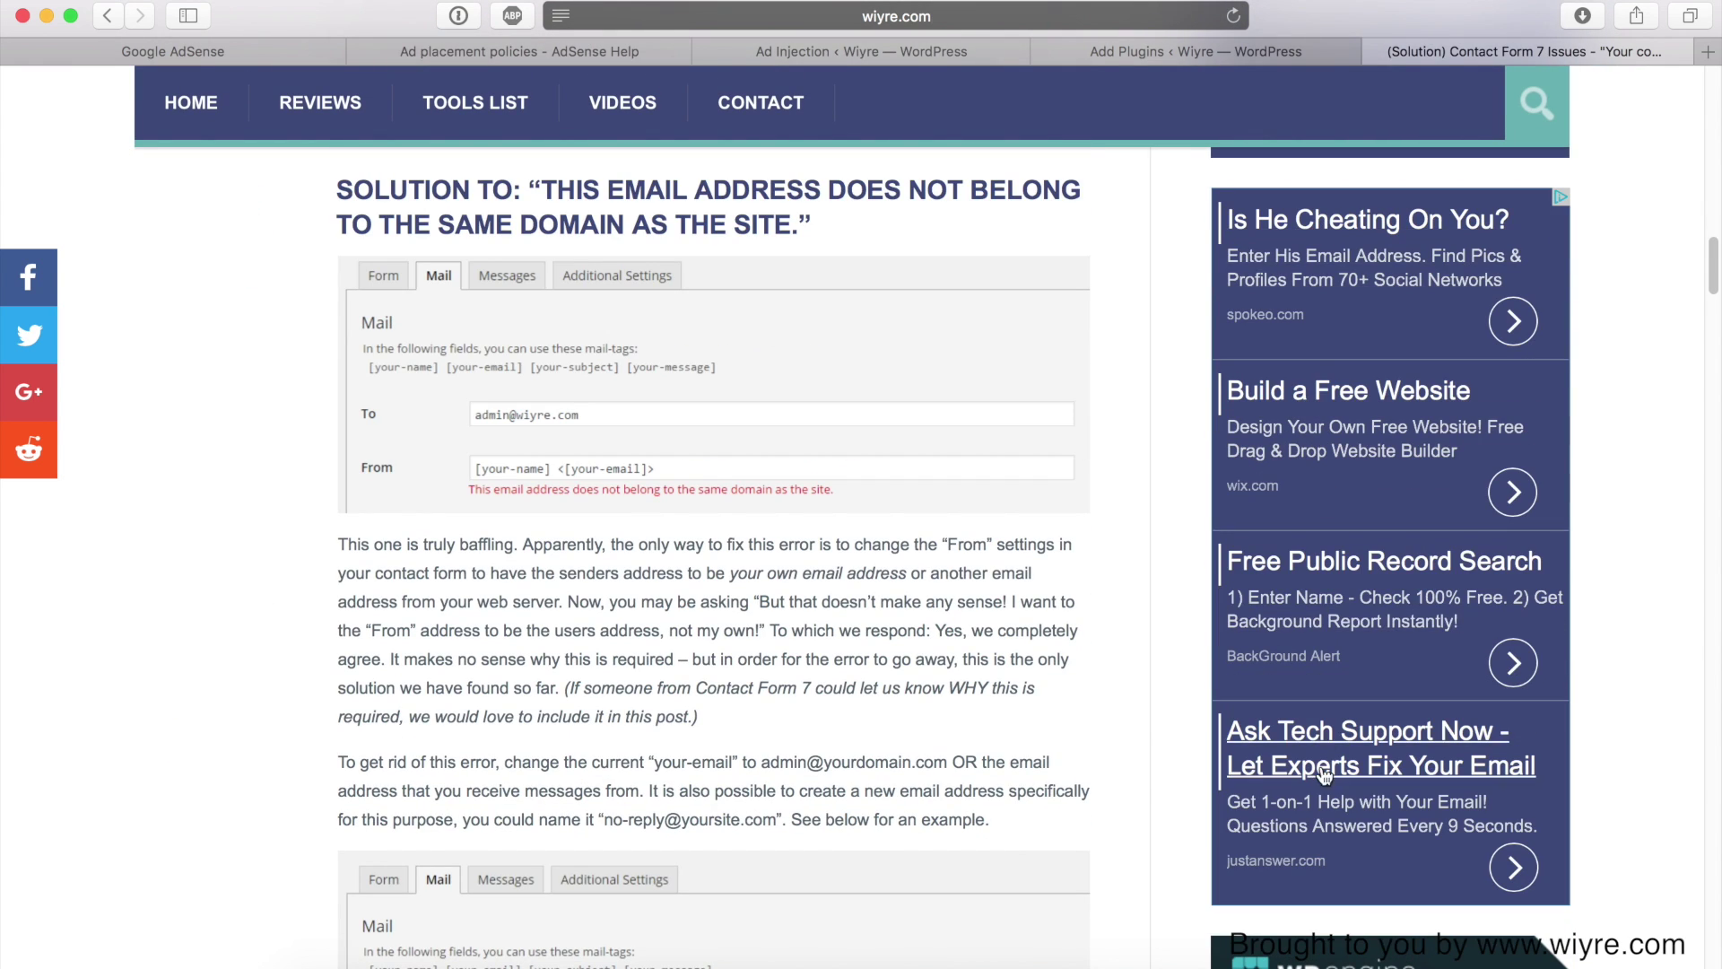
scroll(1017, 308, down, 15)
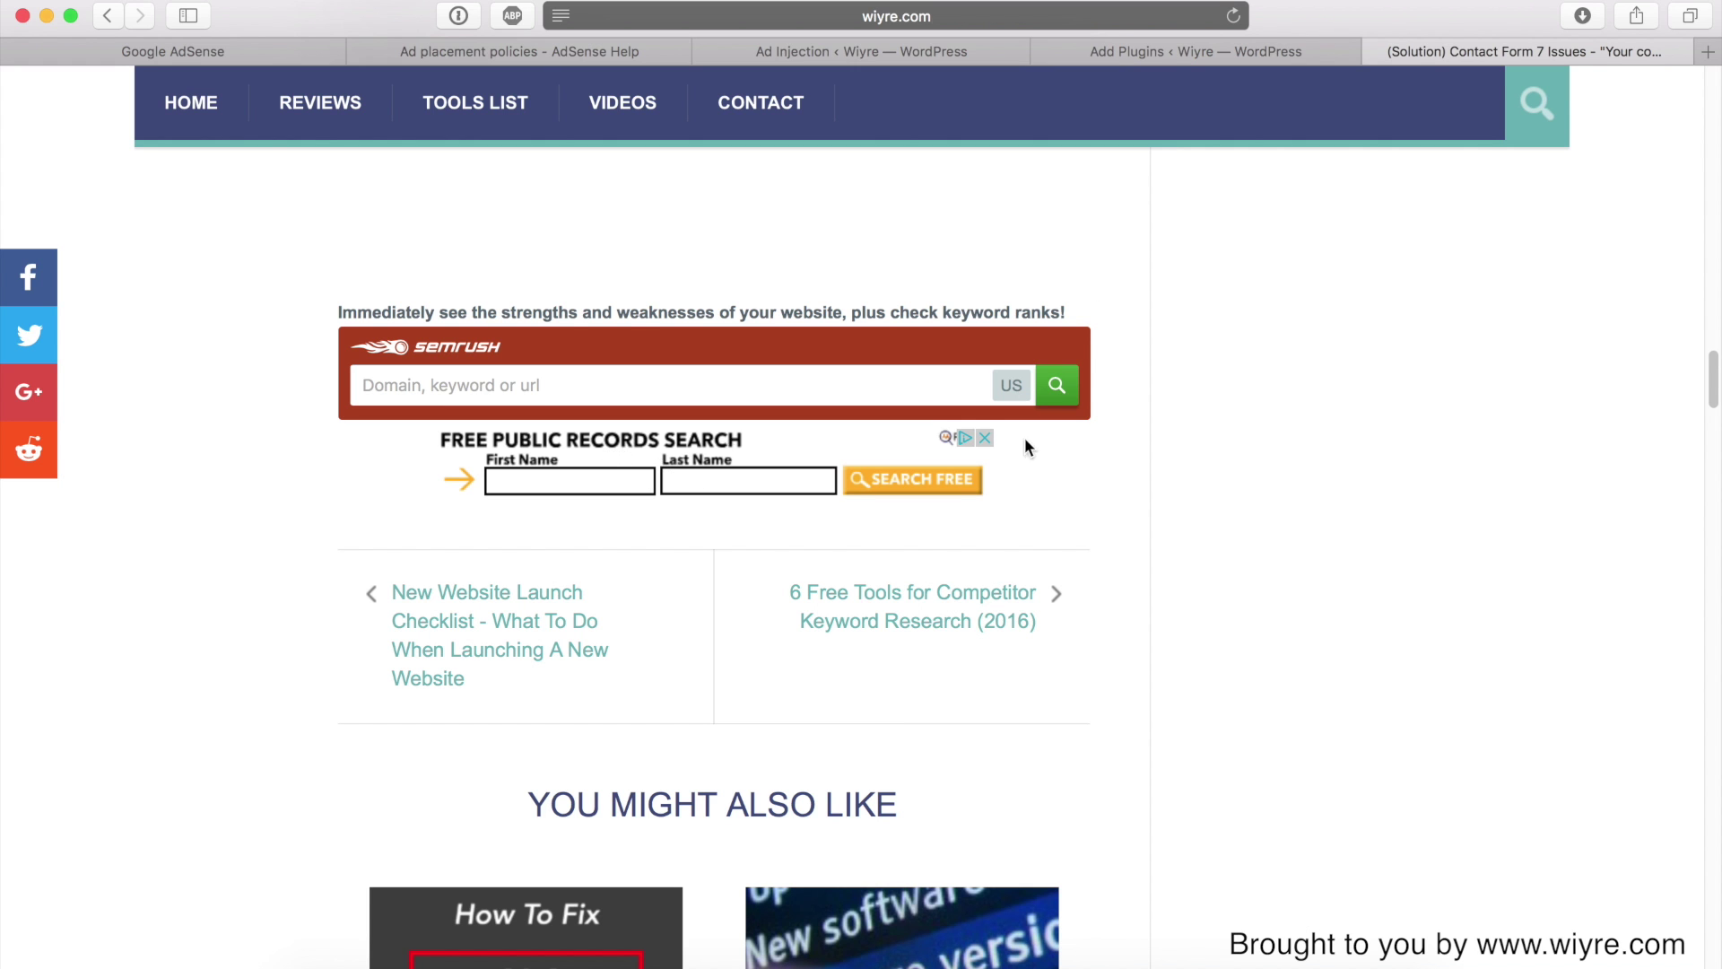
scroll(1255, 434, up, 5)
scroll(1255, 434, up, 12)
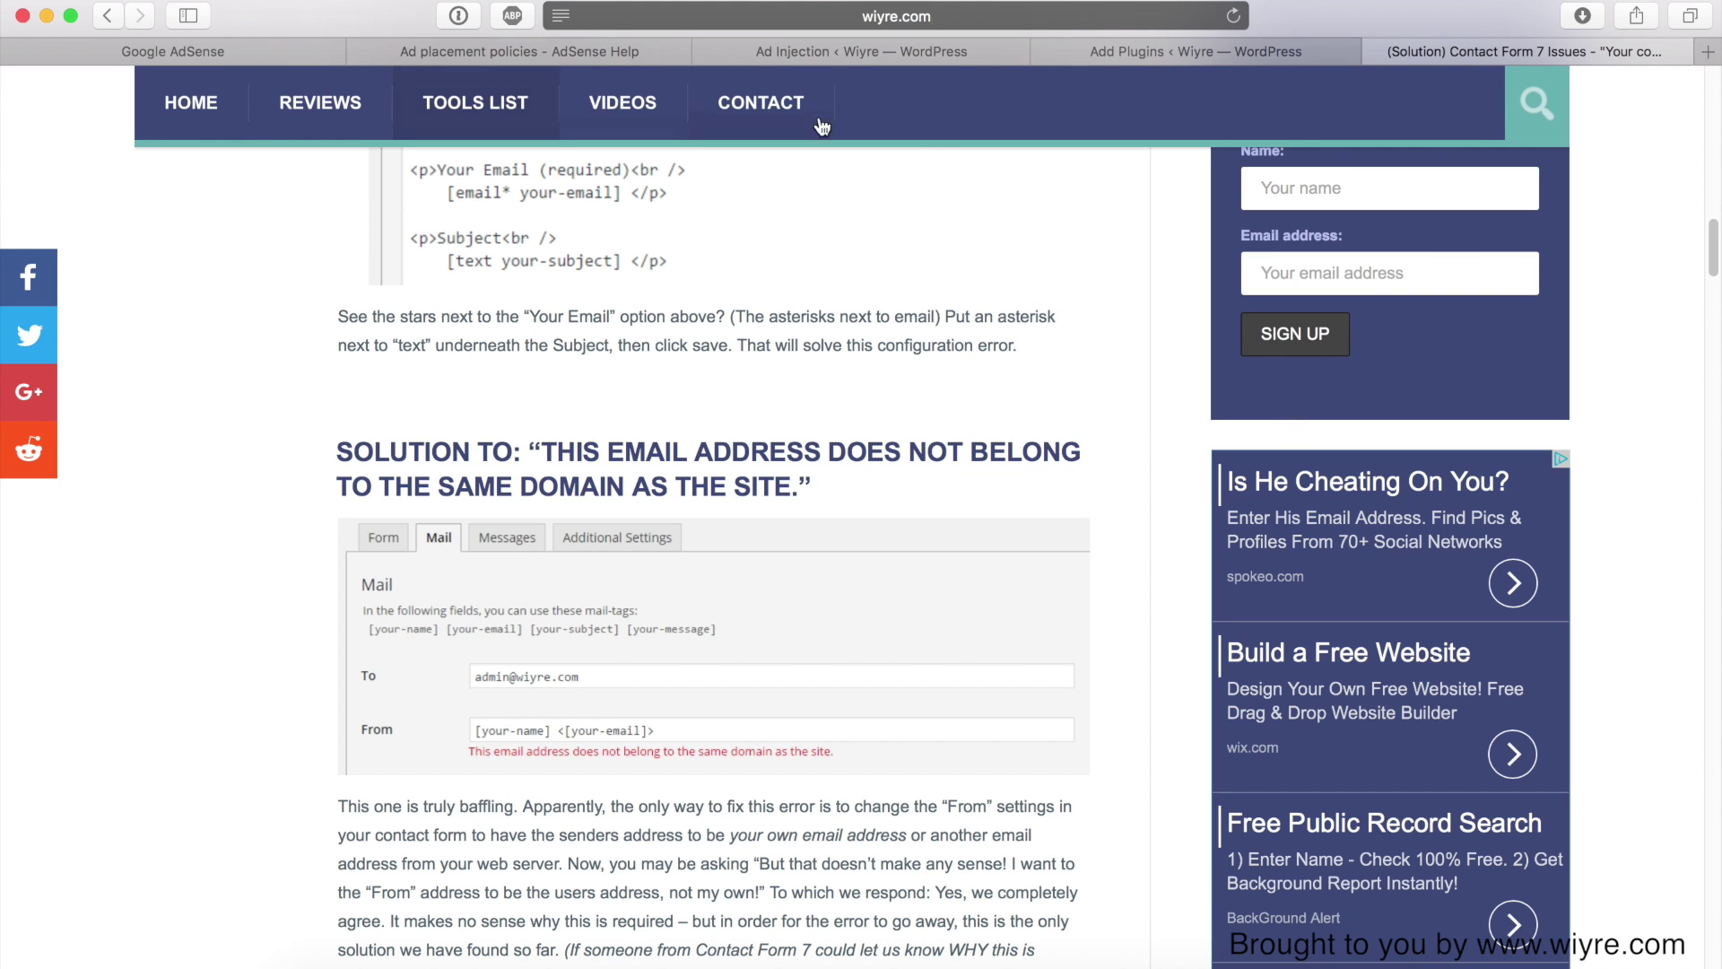
In Google AdSense, close the ad code dialog, start a new ad unit and open a new custom text ad style for editing
click(216, 54)
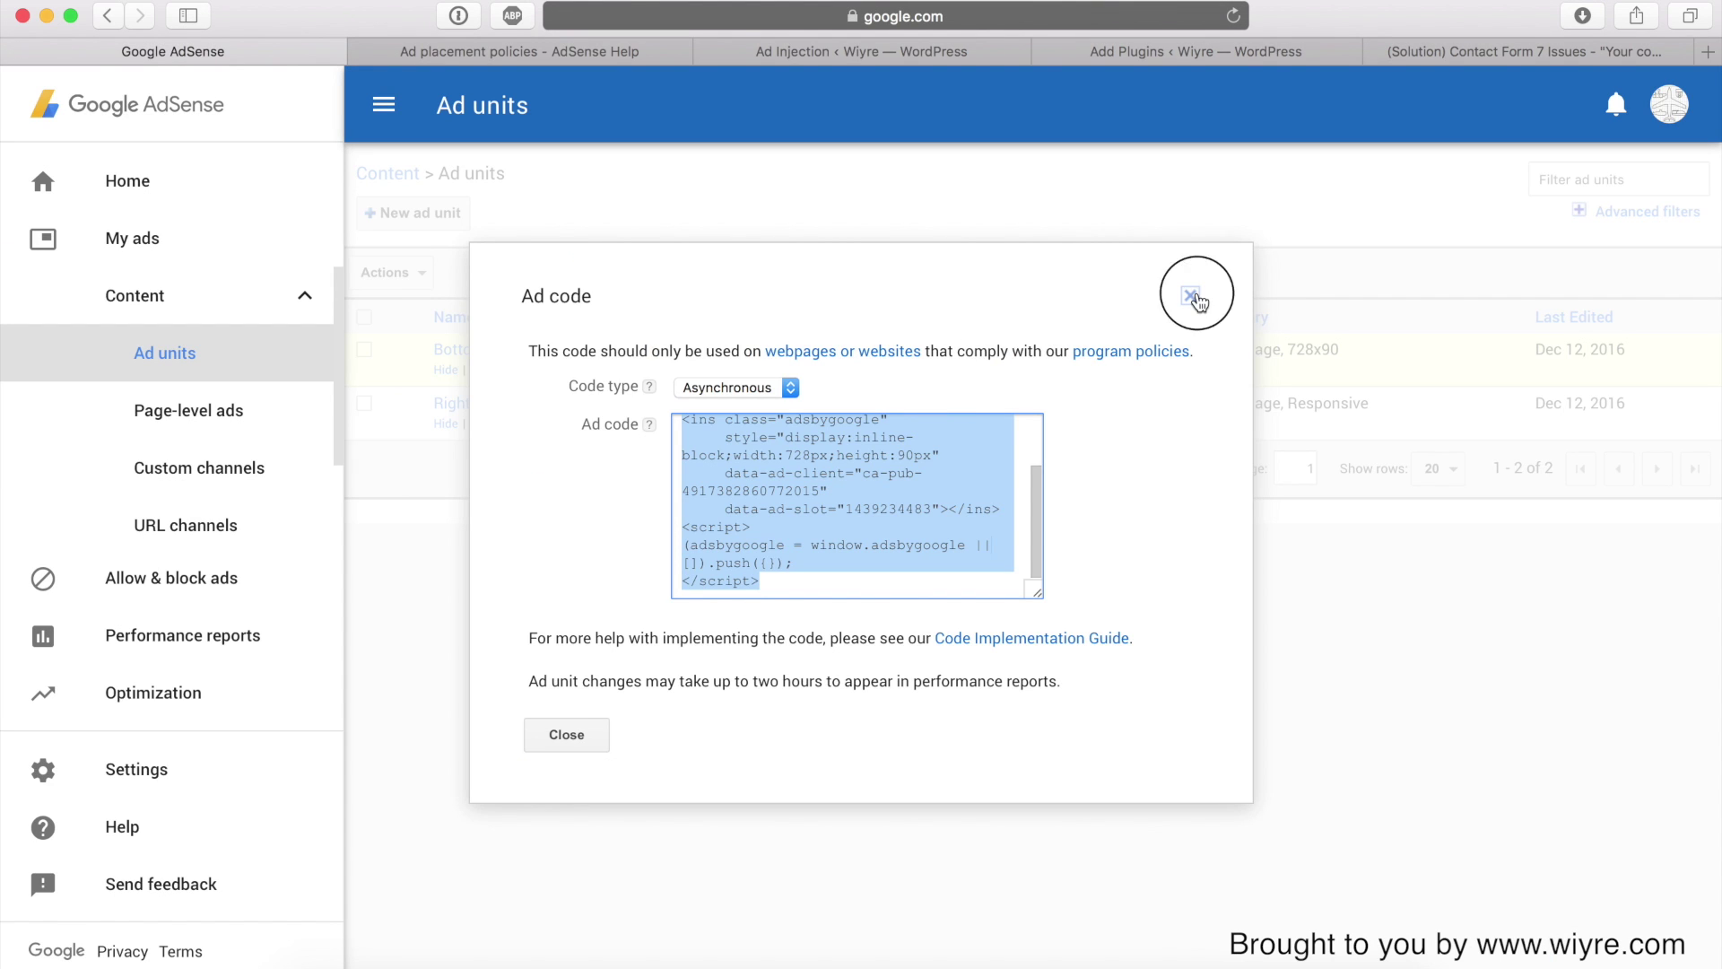
click(1190, 295)
click(427, 218)
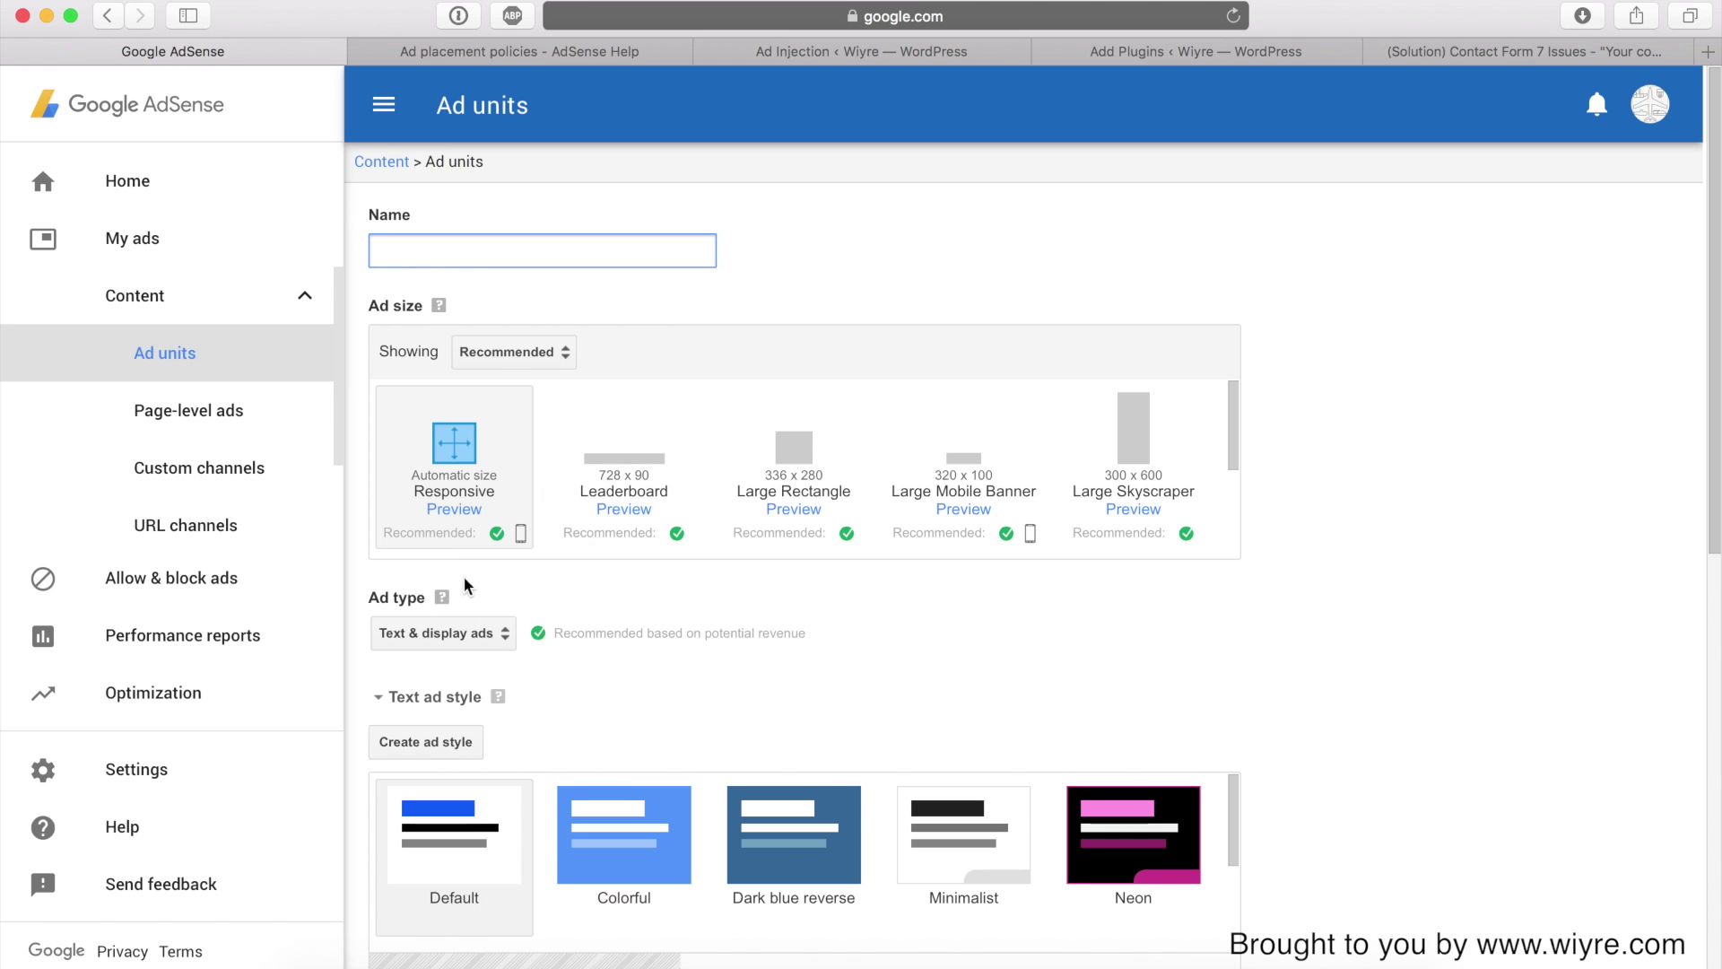
click(603, 700)
click(452, 702)
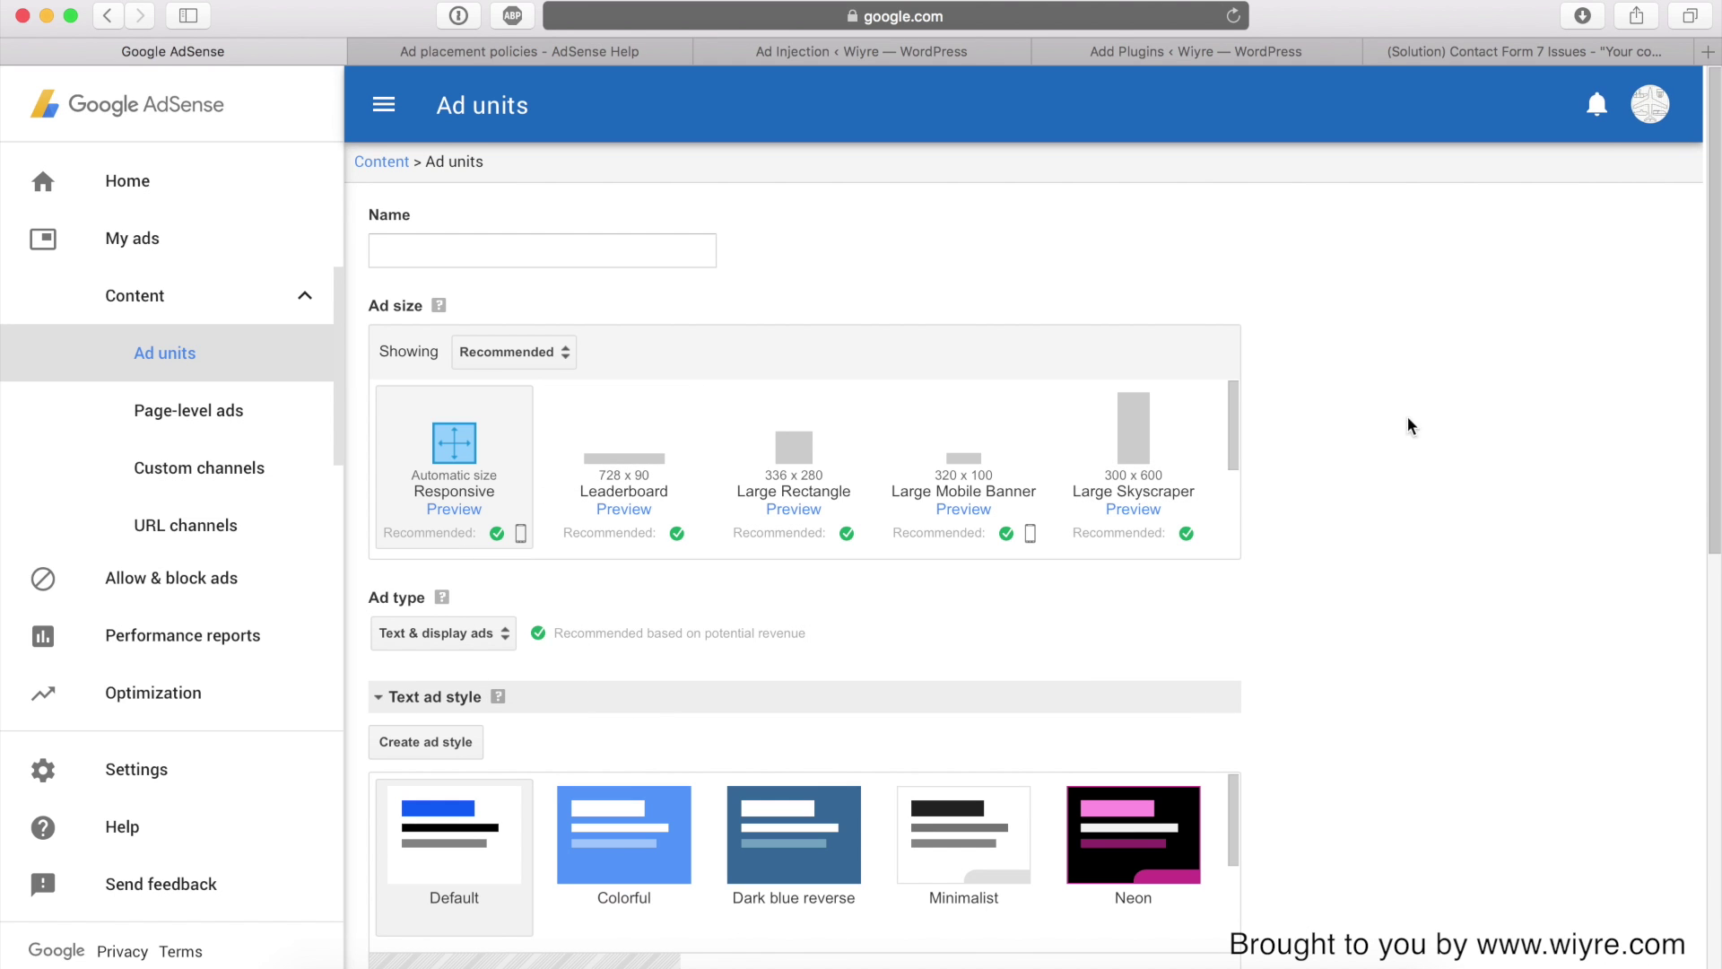
drag(1715, 380, 1713, 623)
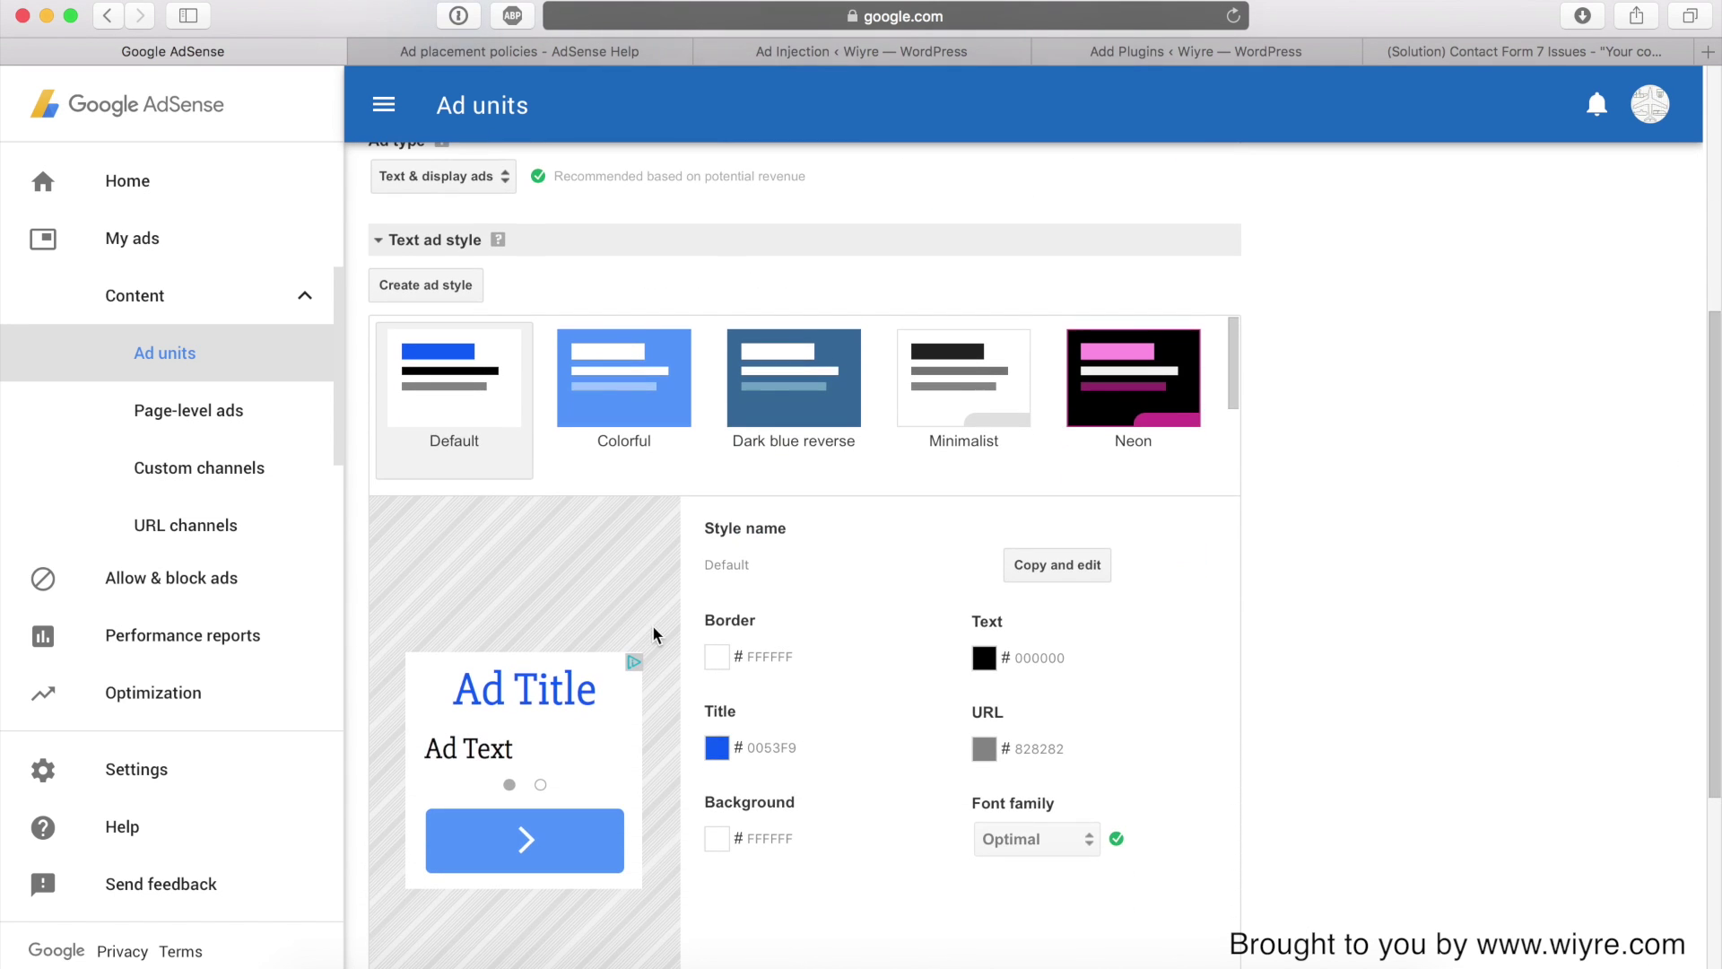
click(432, 285)
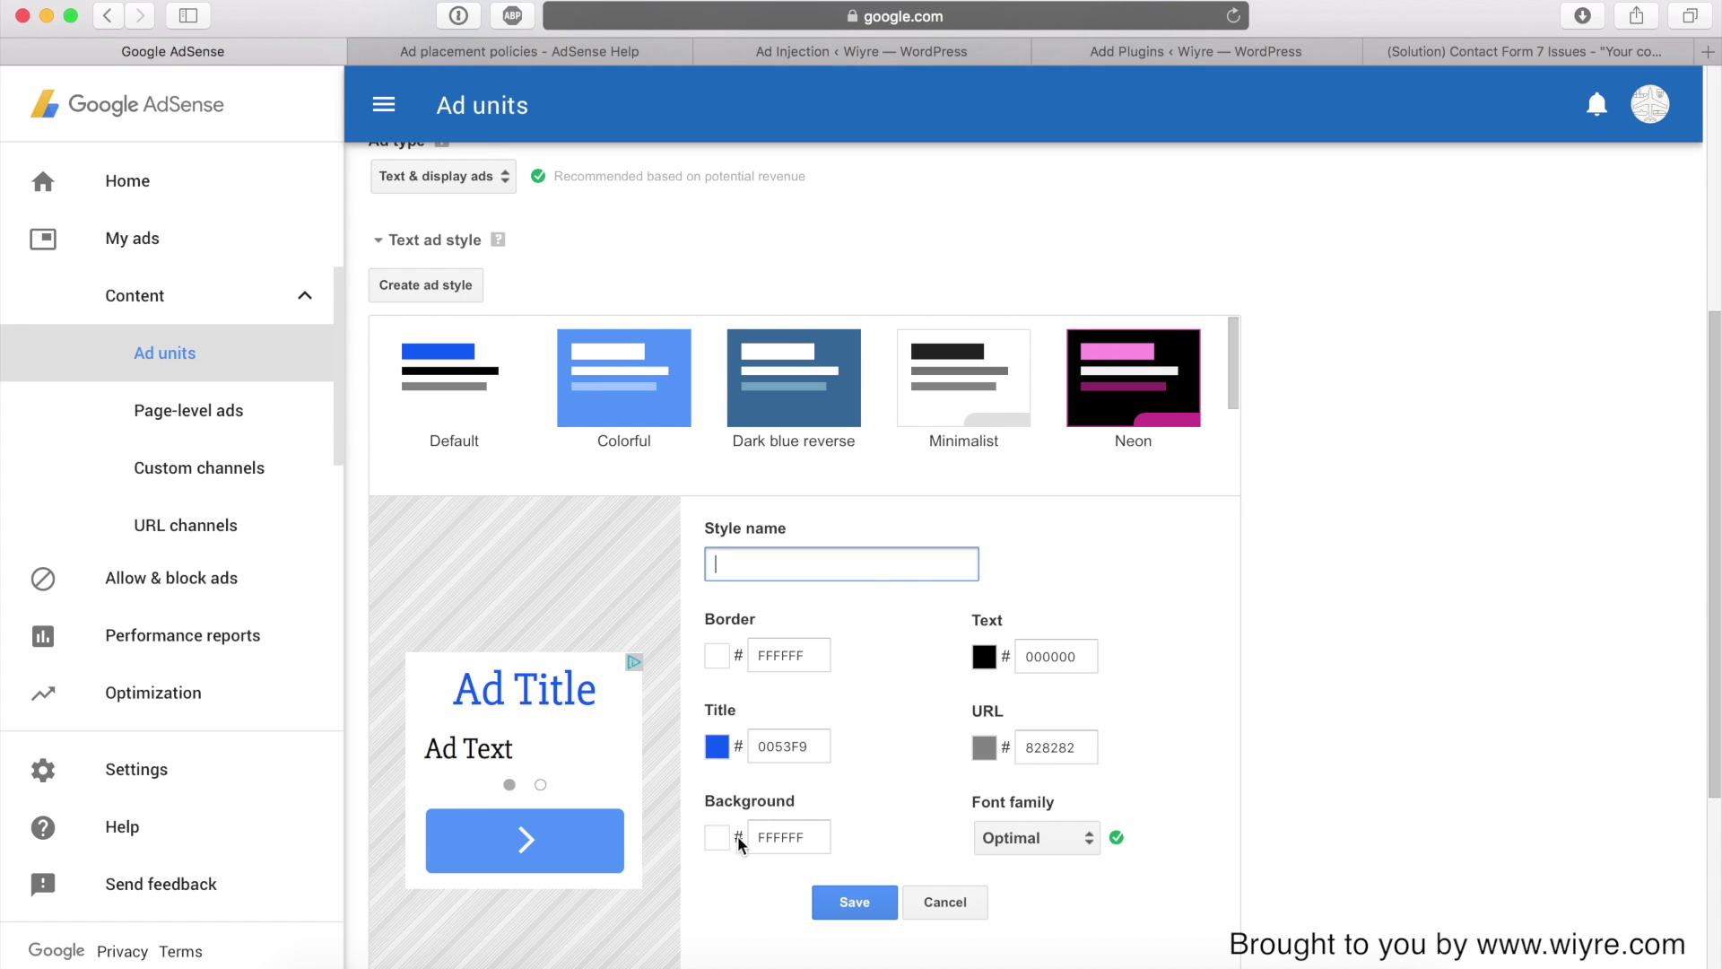
Return to the published Contact Form 7 post and check how the ad colours and placements fit the page from header to post end
click(1462, 51)
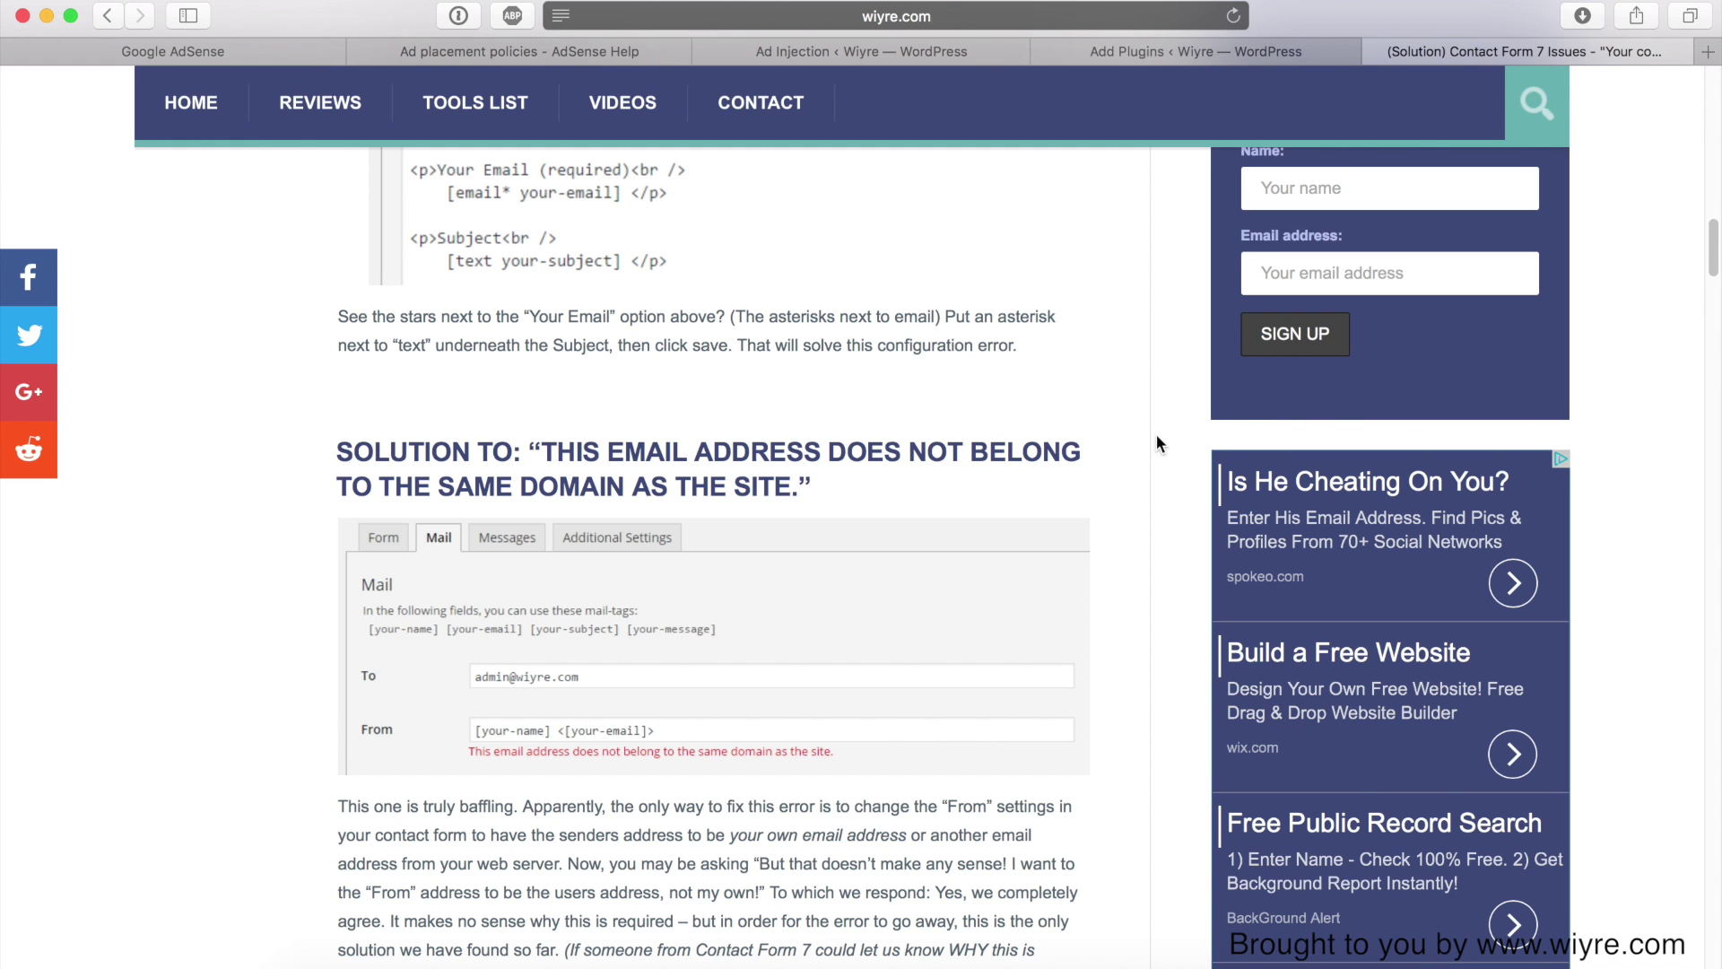
scroll(1159, 447, down, 3)
scroll(1159, 446, up, 15)
scroll(1159, 448, up, 10)
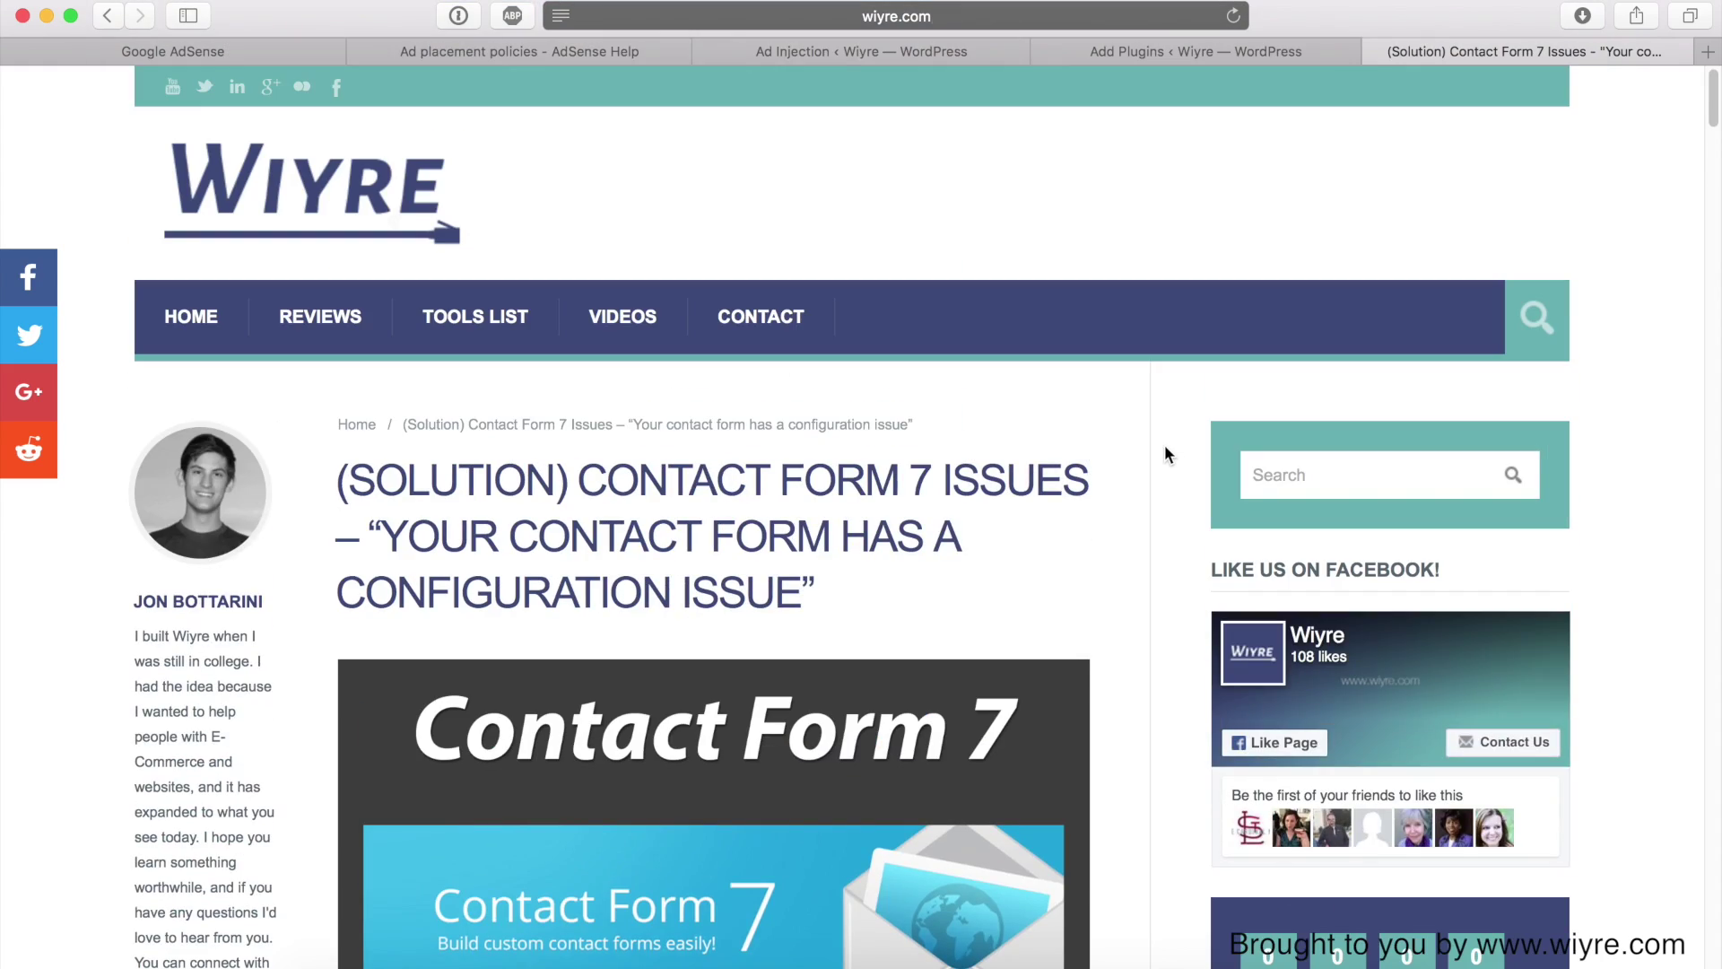
scroll(1164, 454, down, 20)
scroll(1164, 458, down, 5)
scroll(1165, 448, down, 15)
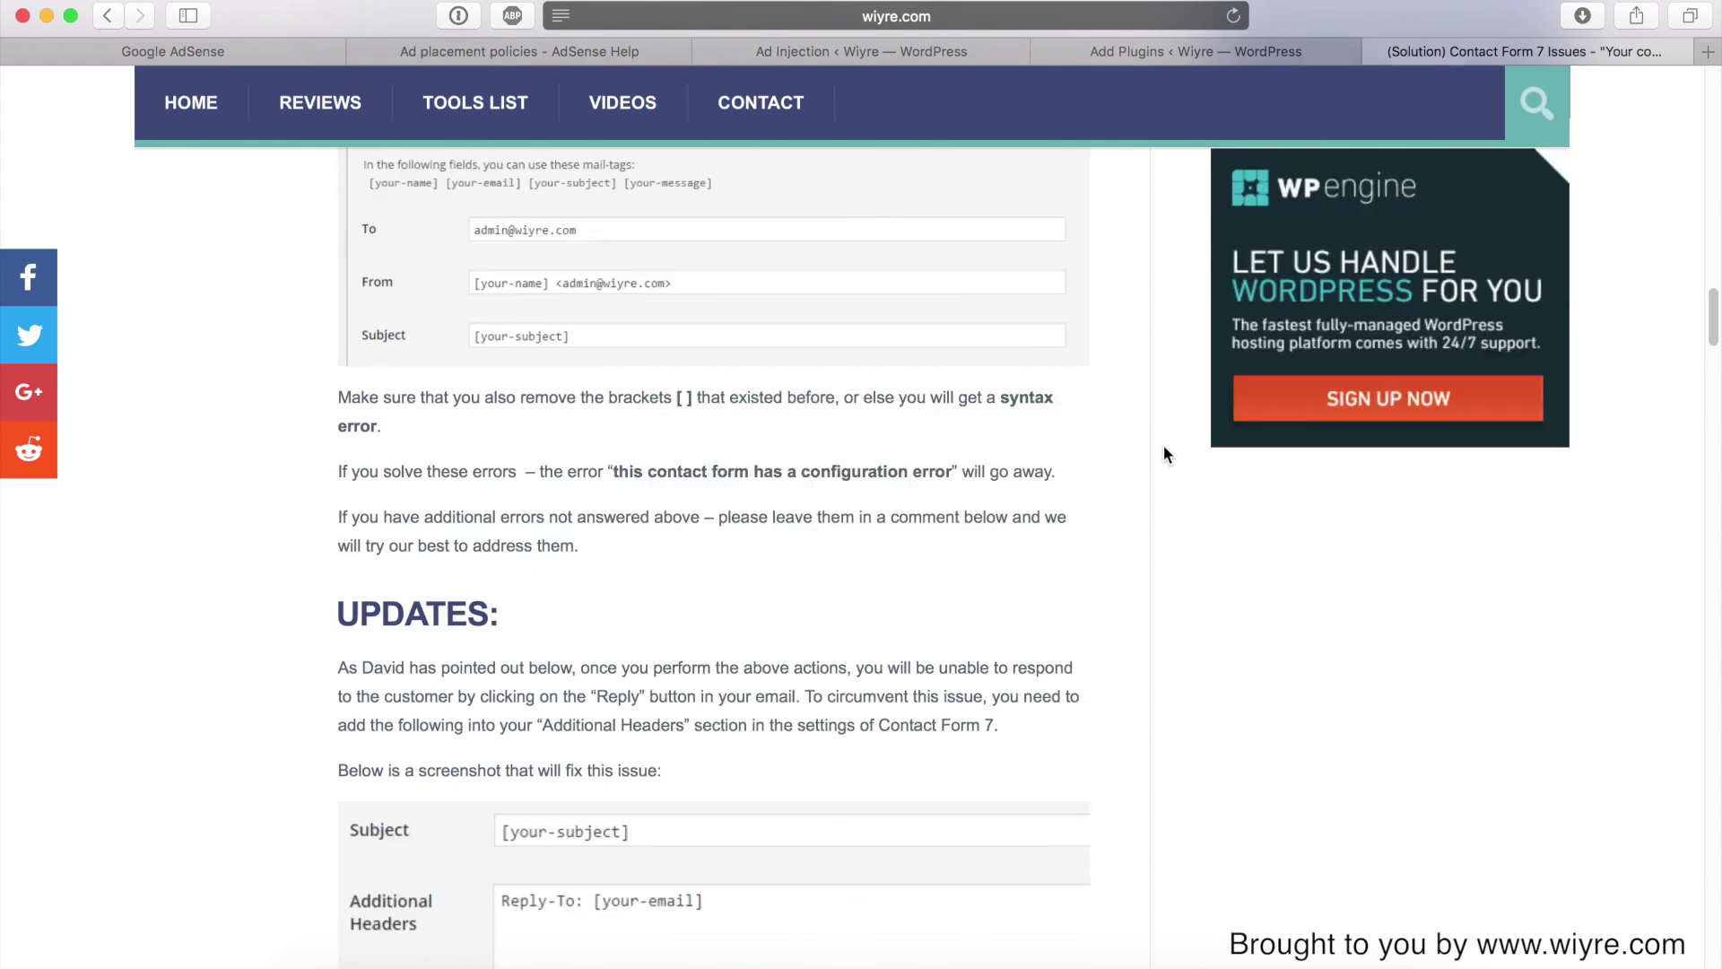
scroll(1165, 455, down, 3)
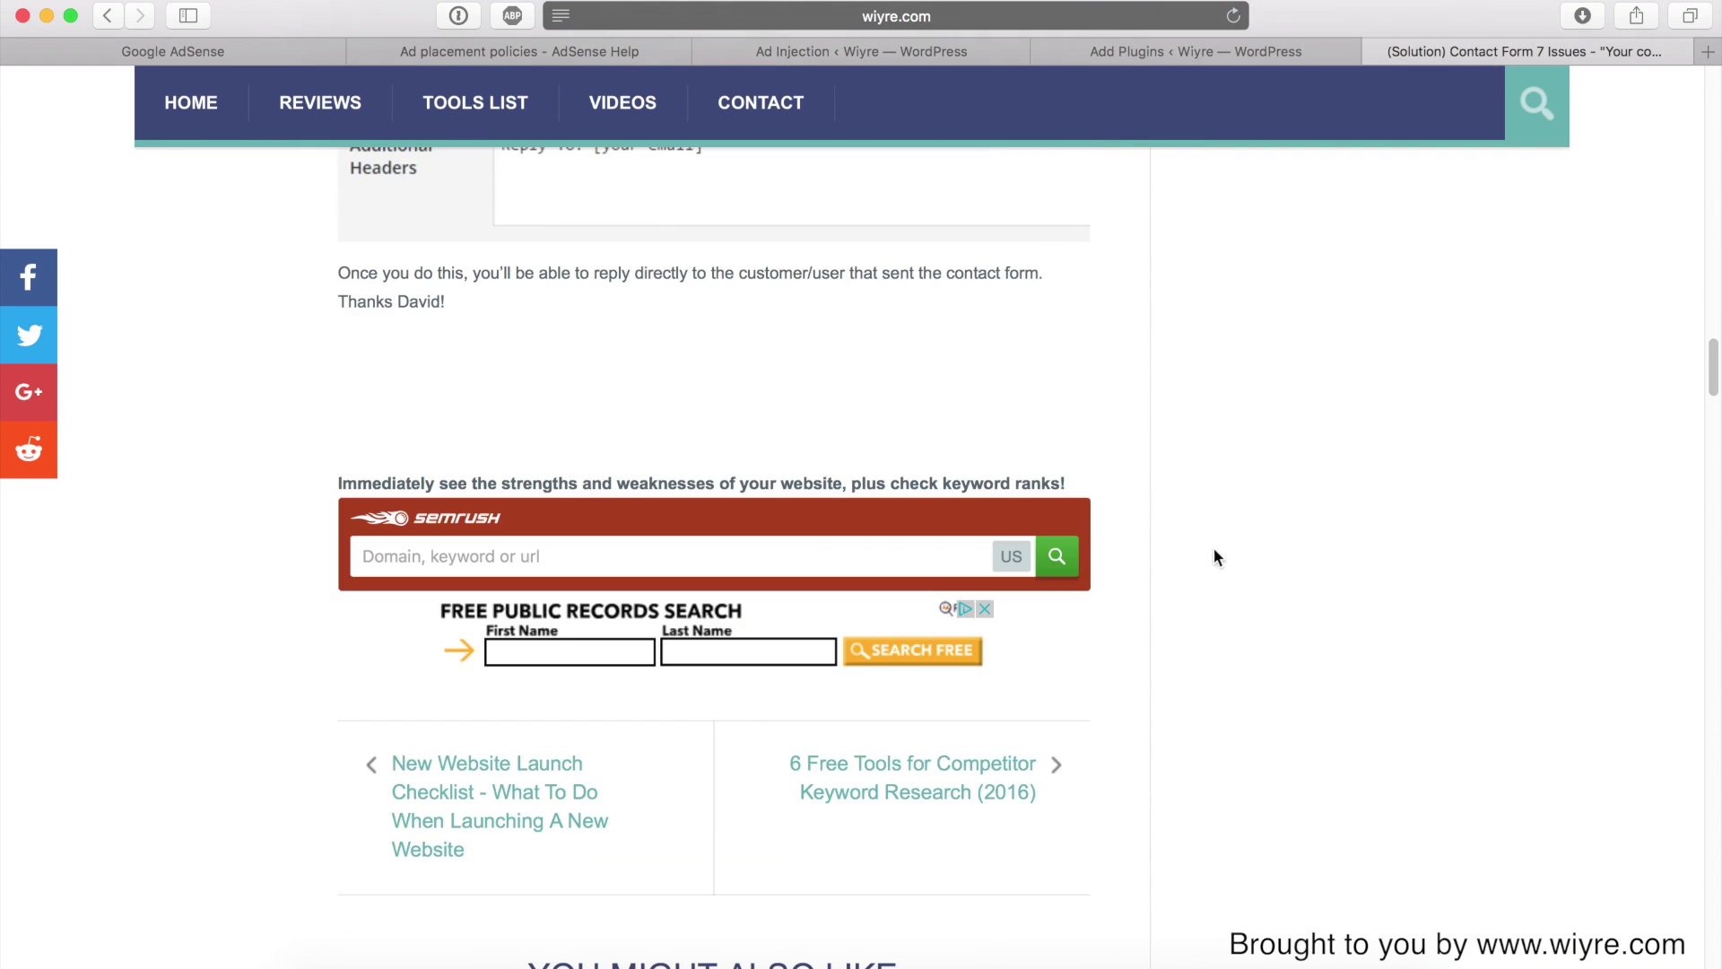
scroll(1187, 519, up, 20)
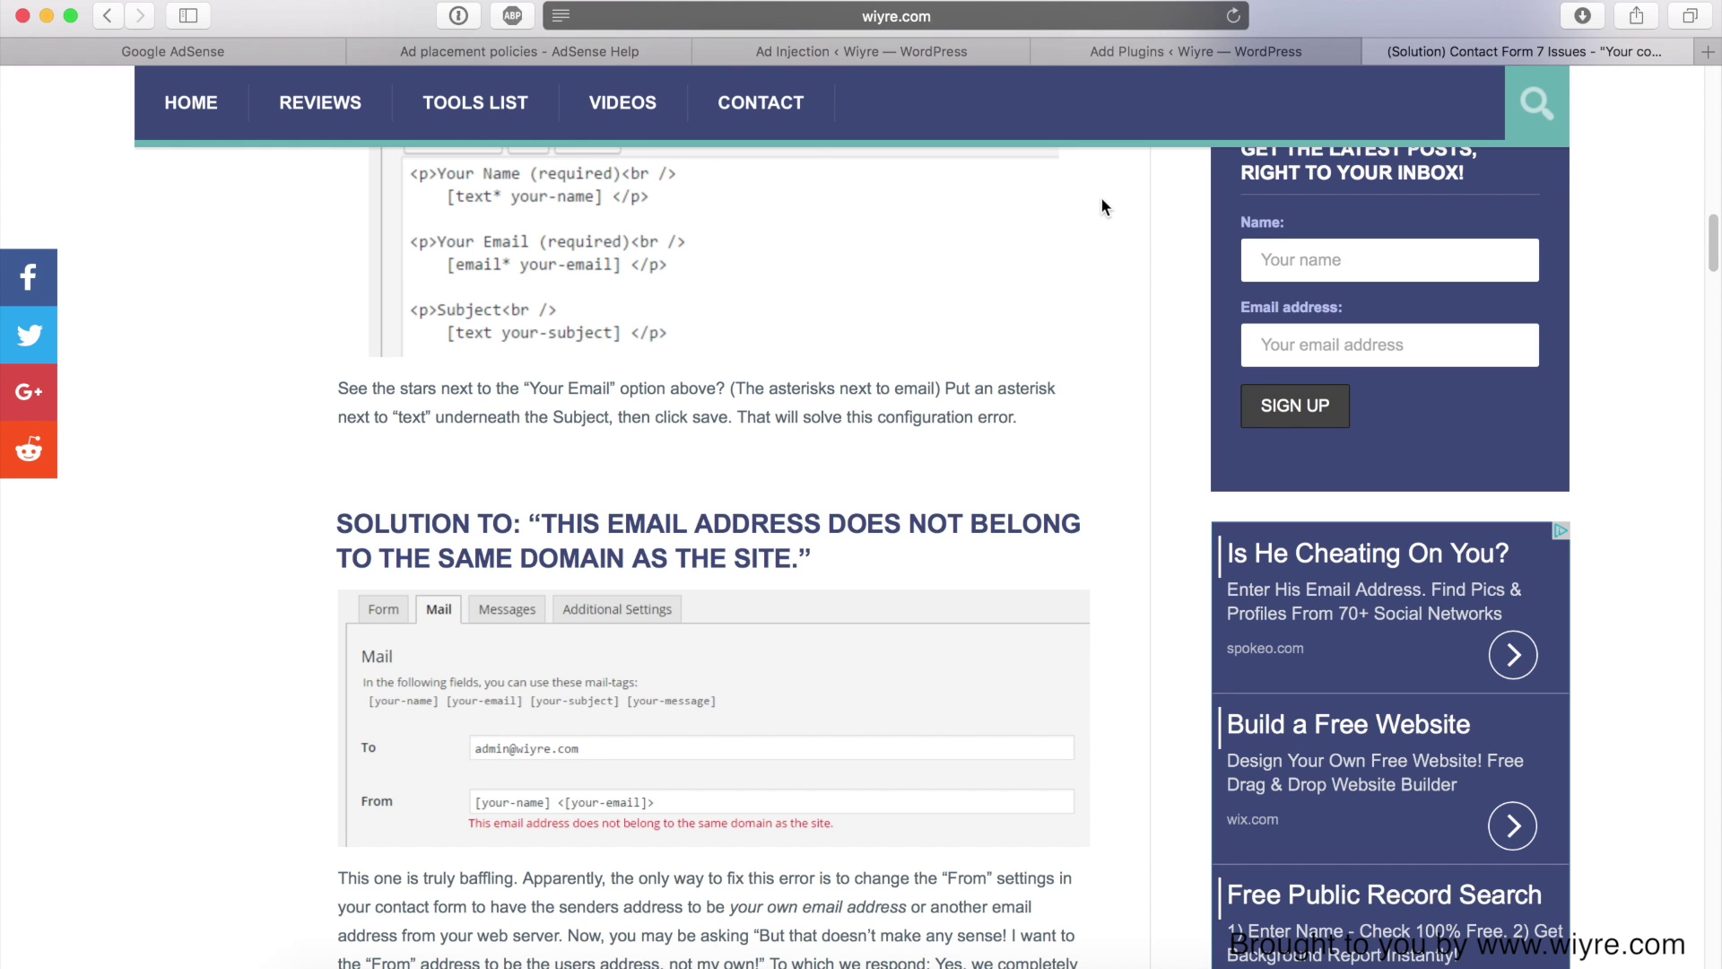
Revisit the new ad unit form, and review the topic list on the AdSense Help page about ad placement policies
click(449, 49)
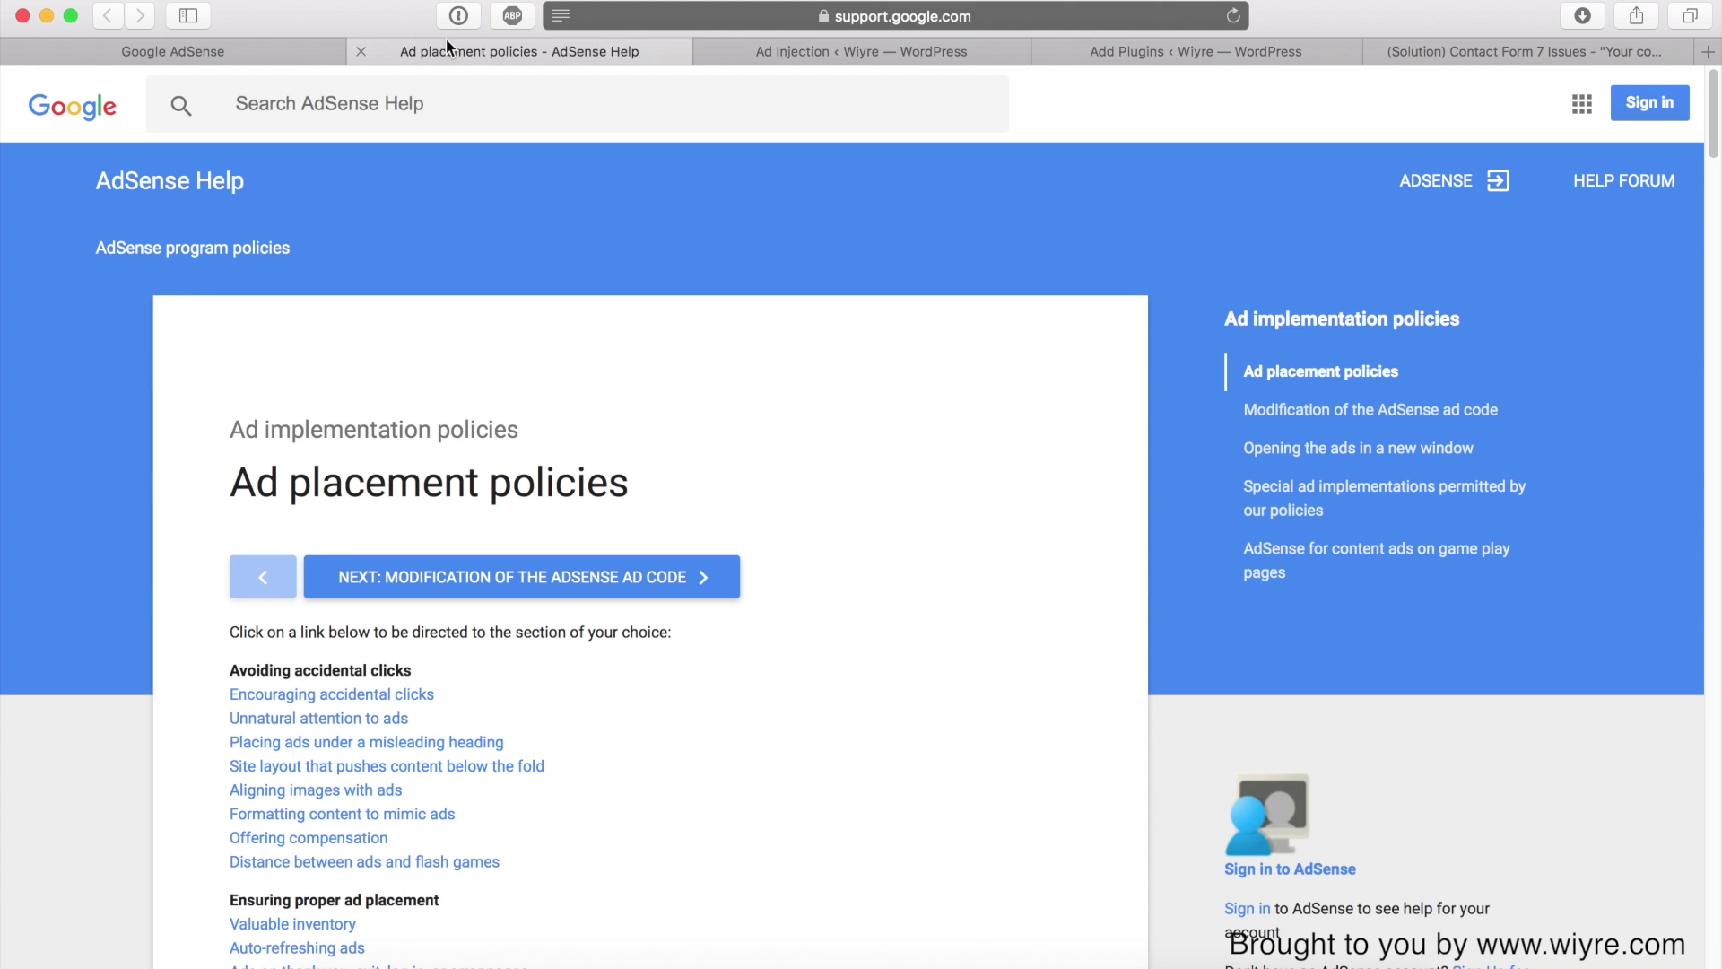
click(231, 52)
scroll(619, 269, up, 5)
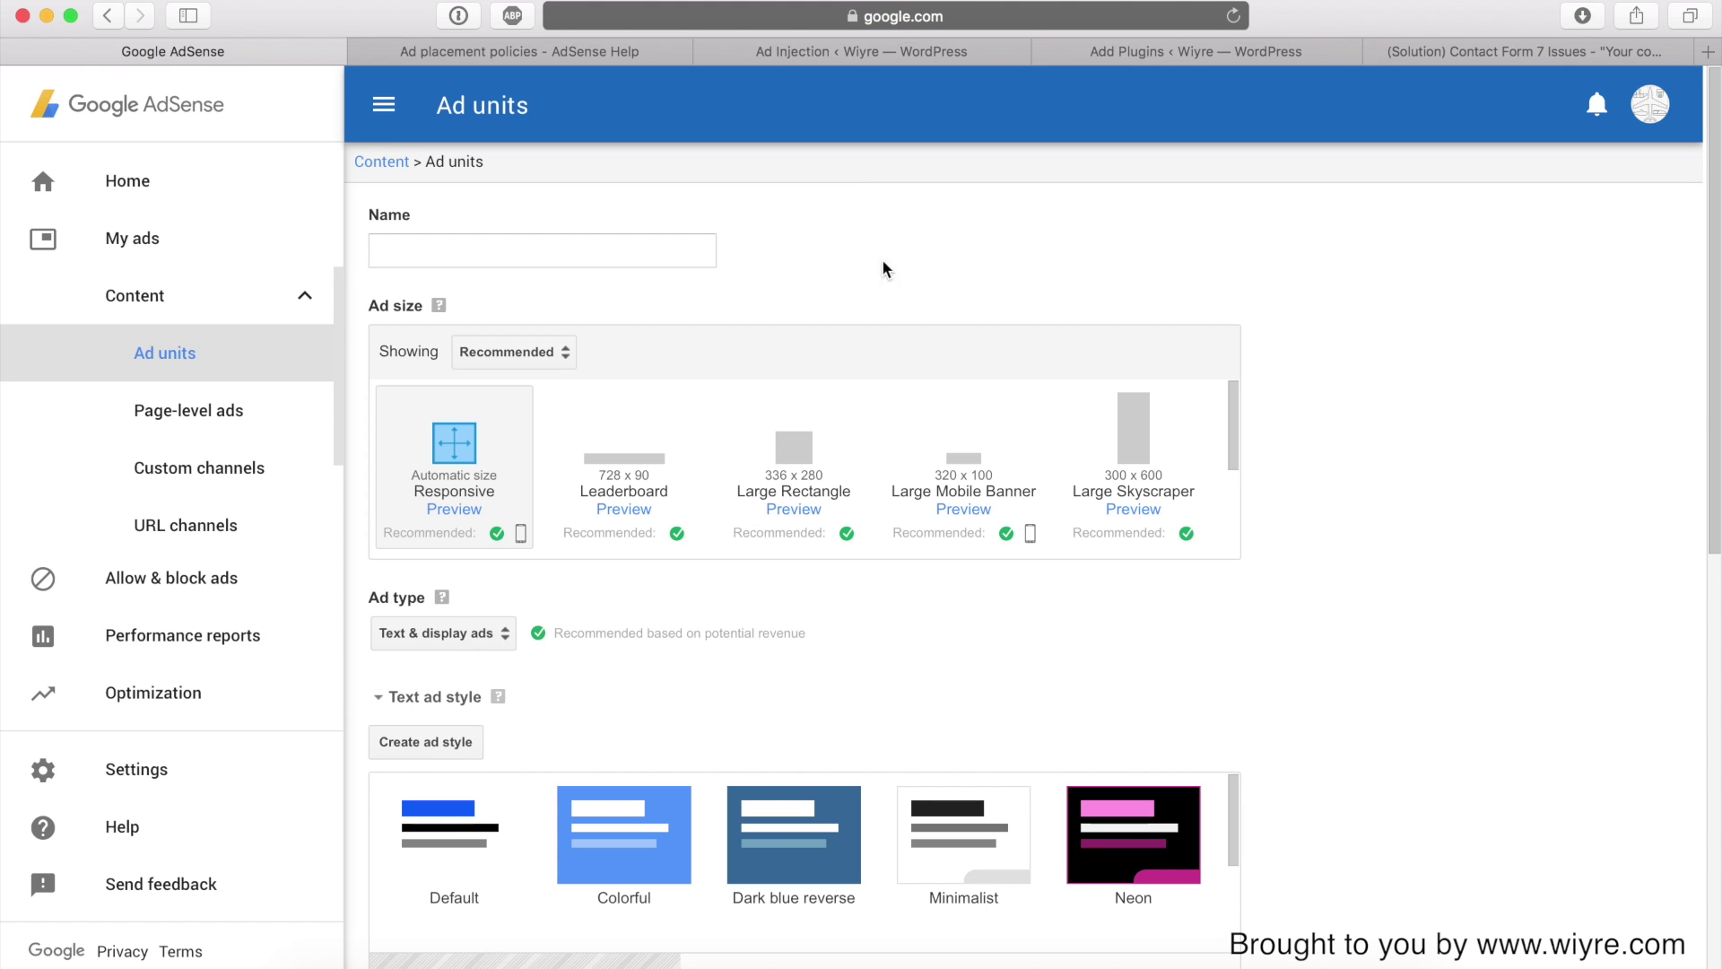
click(608, 50)
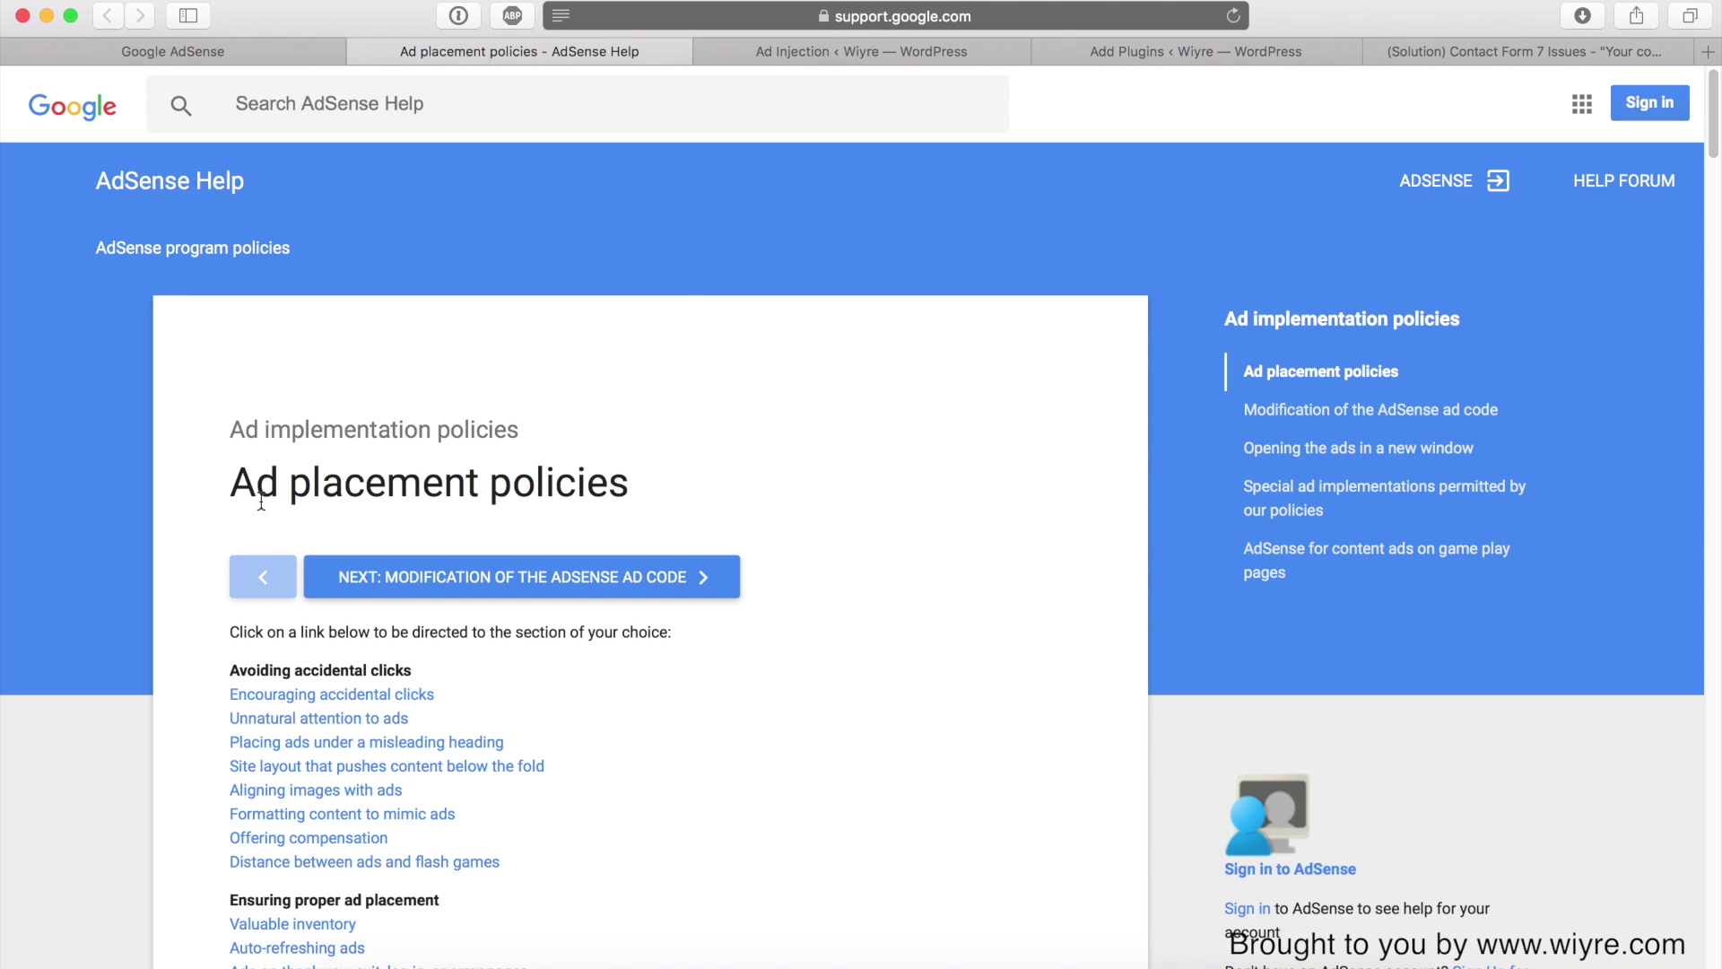
drag(226, 491, 710, 484)
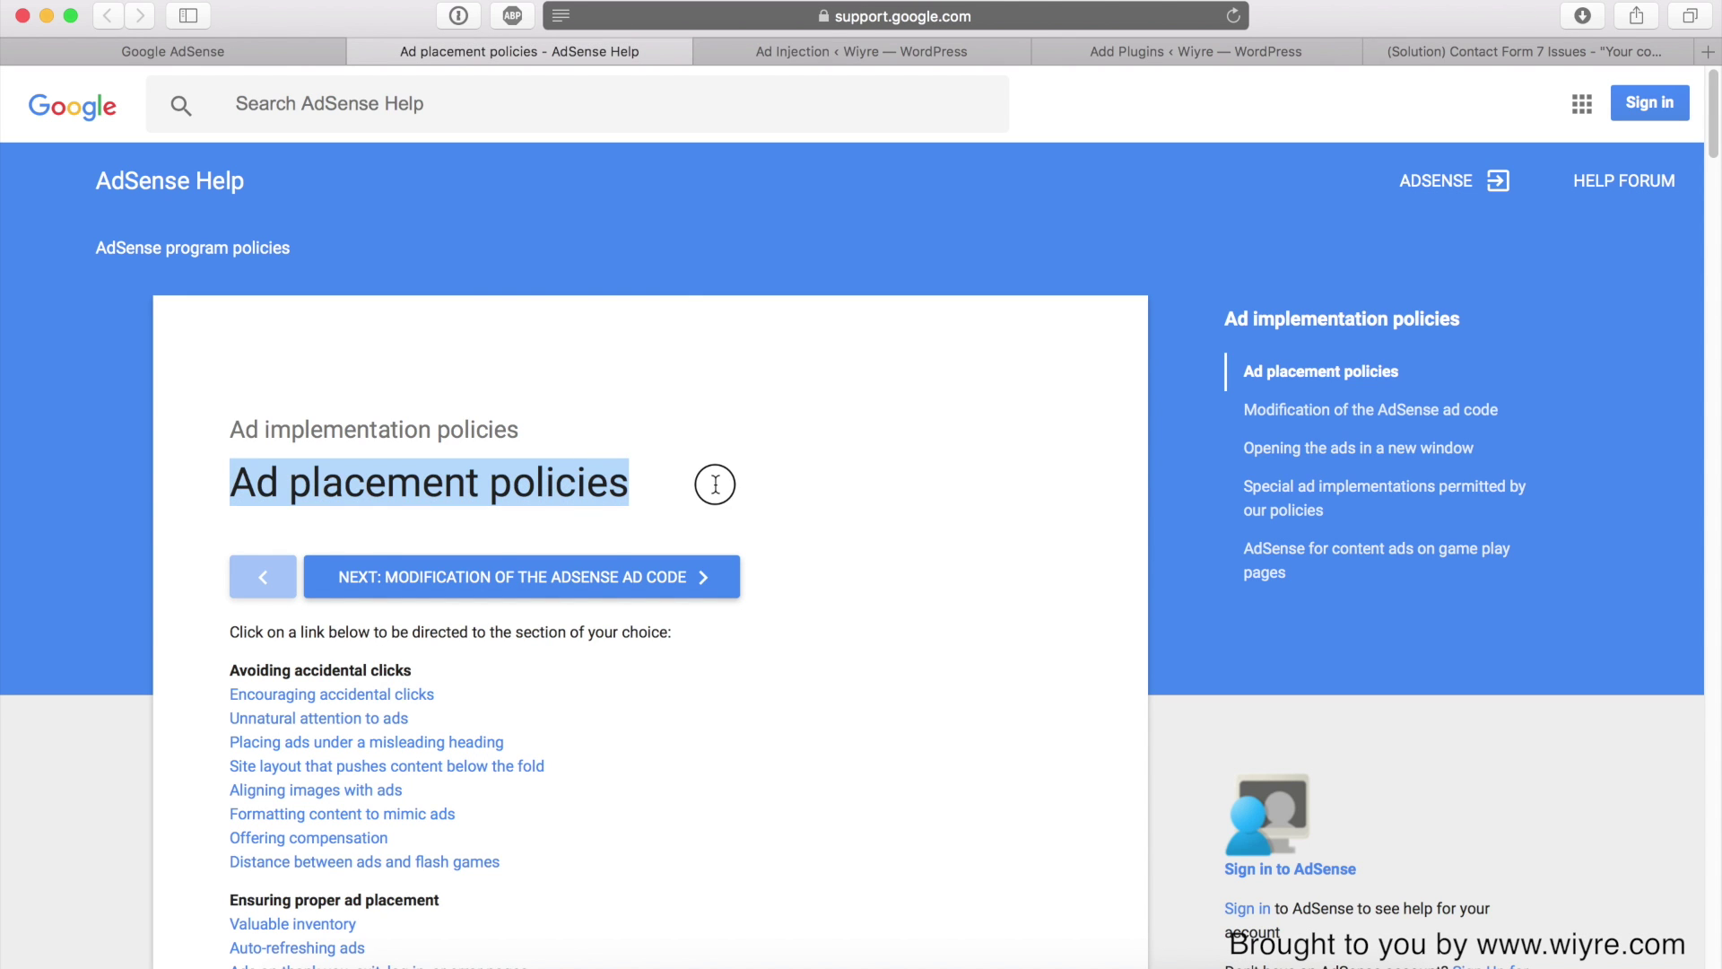
click(661, 484)
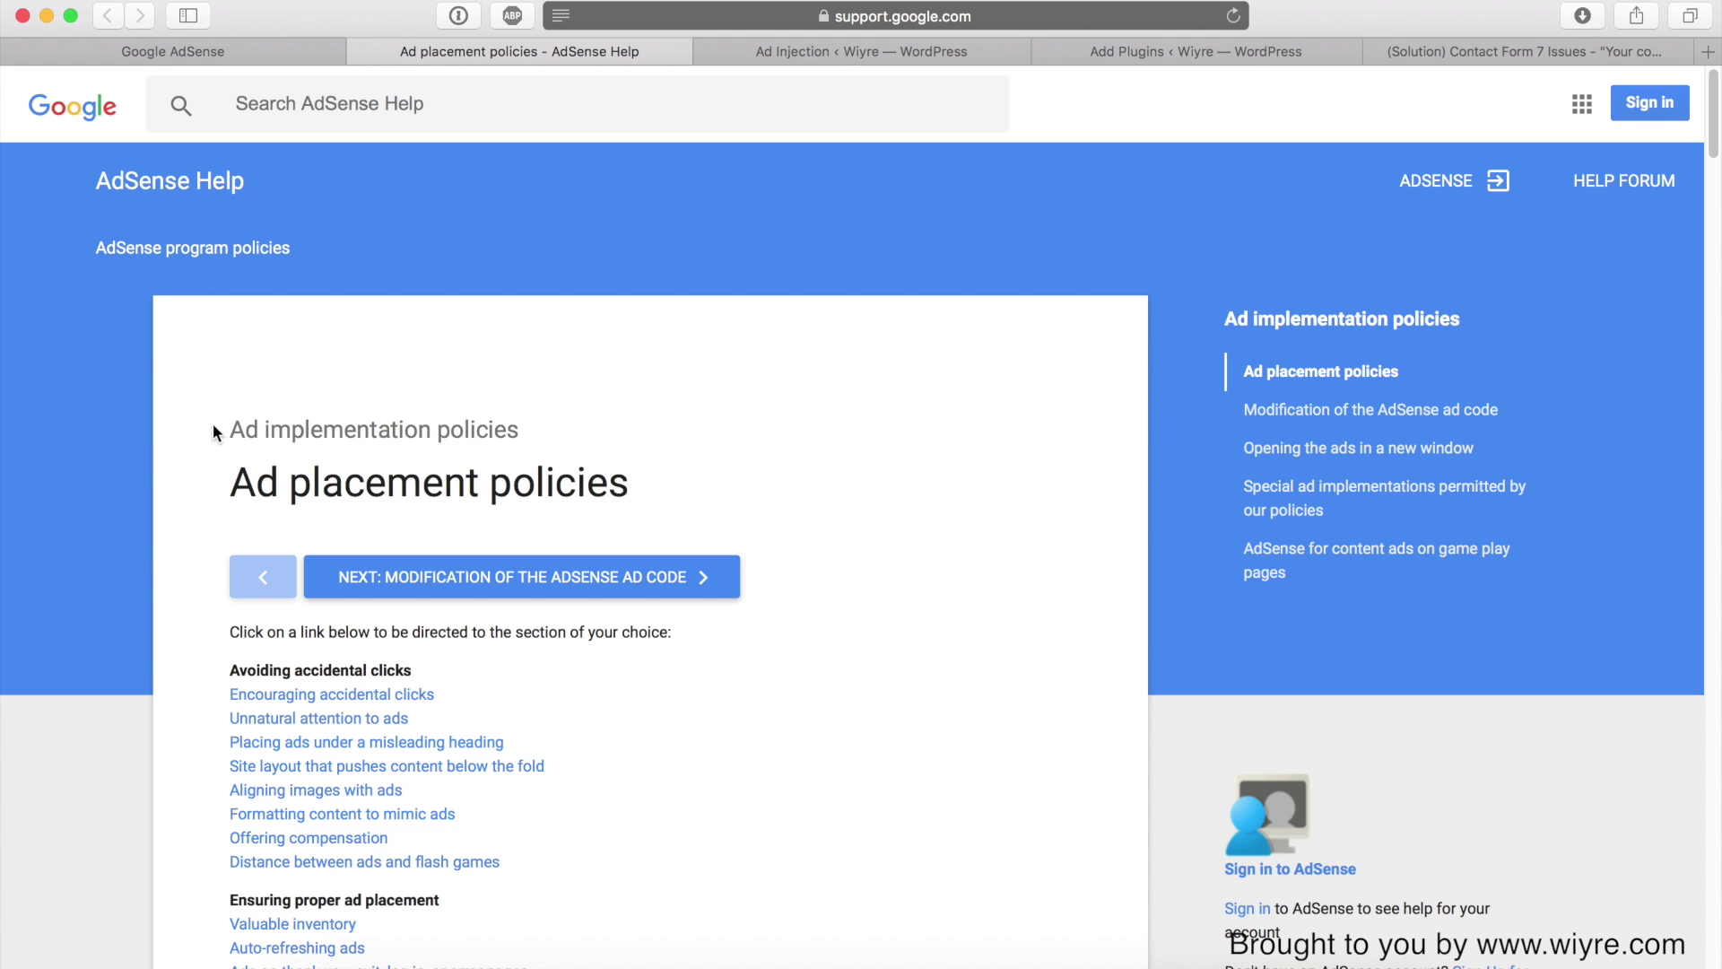
scroll(859, 414, down, 5)
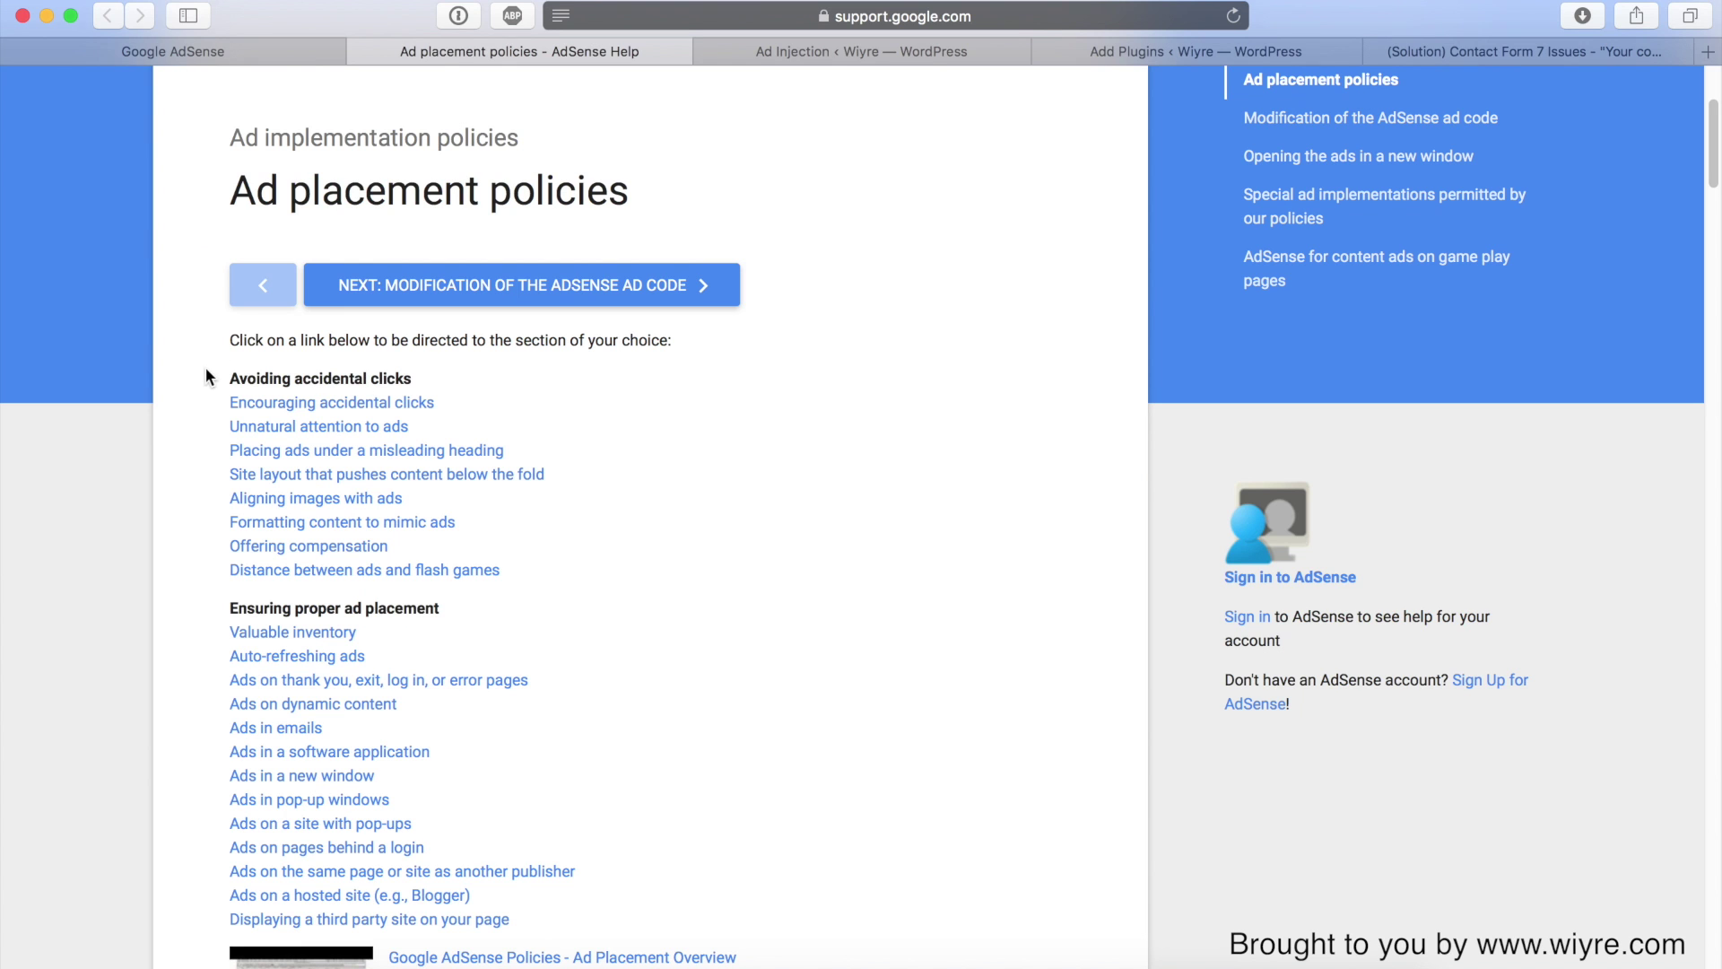
scroll(185, 384, up, 5)
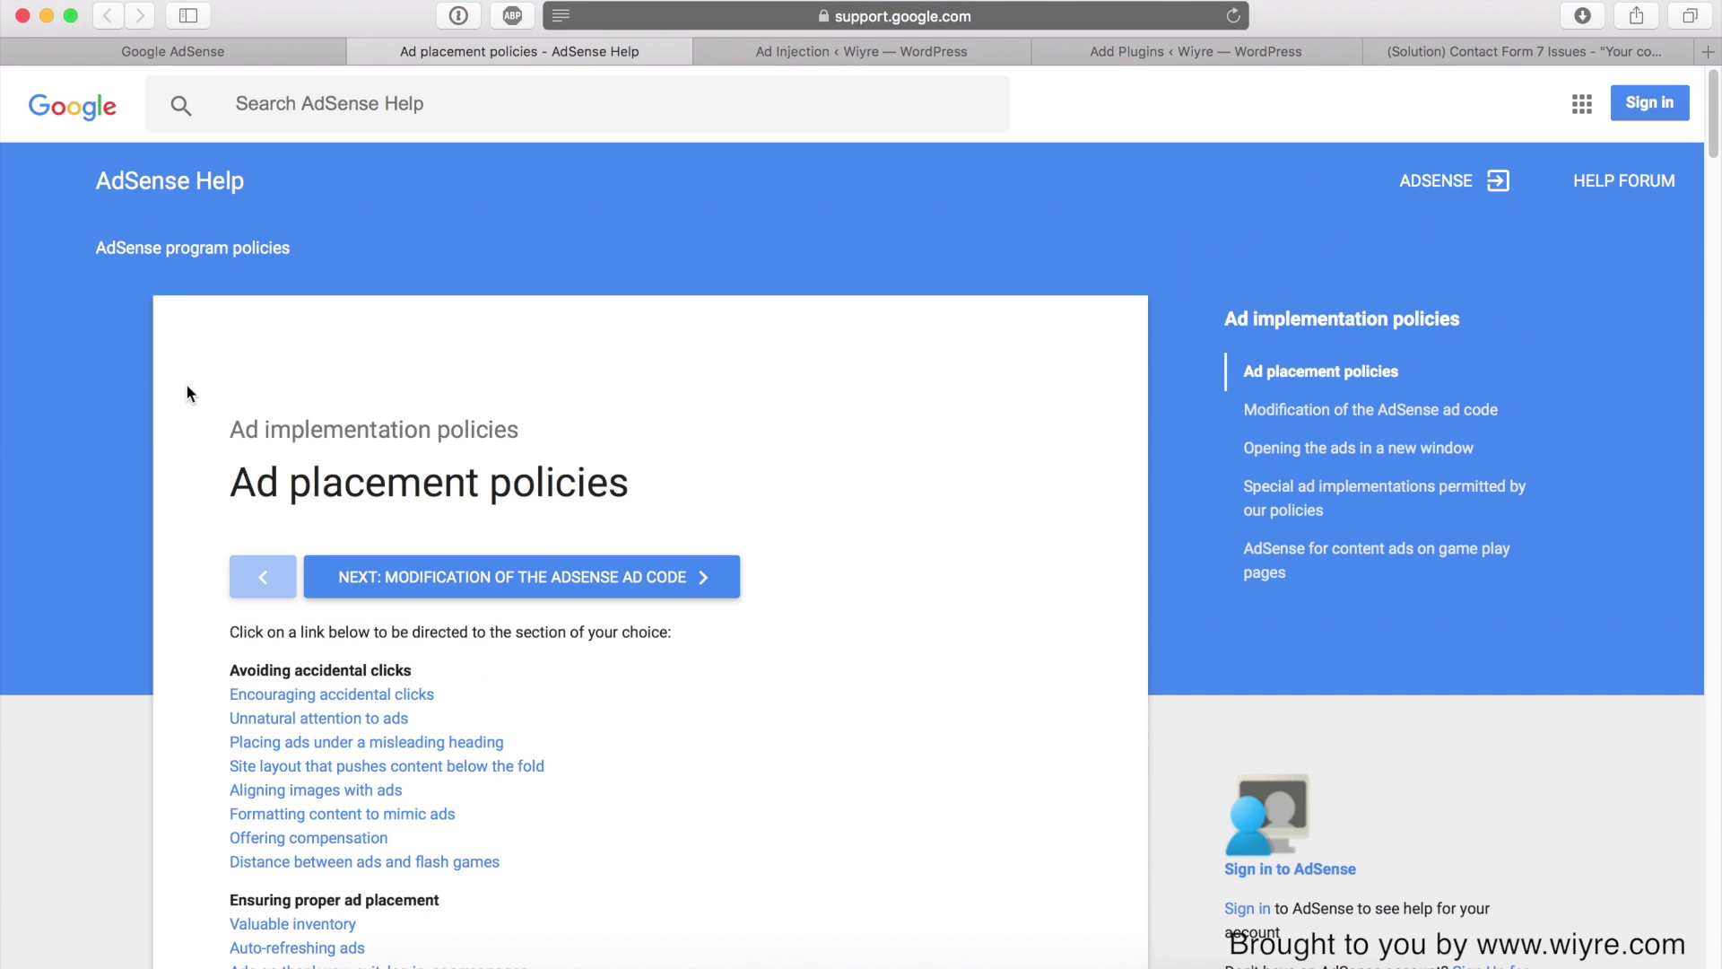